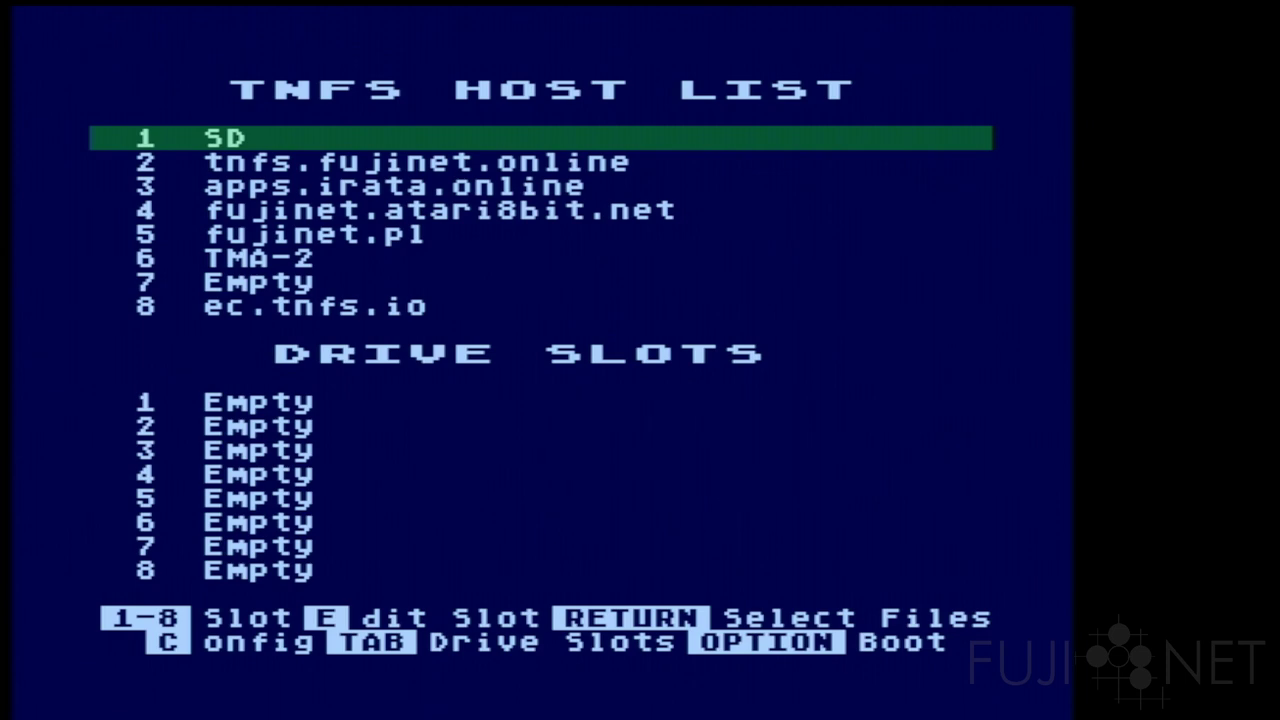
# Browse the apps.irata.online host to its Atari_8-bit/Utils folder
pyautogui.press('Down')
pyautogui.press('Down')
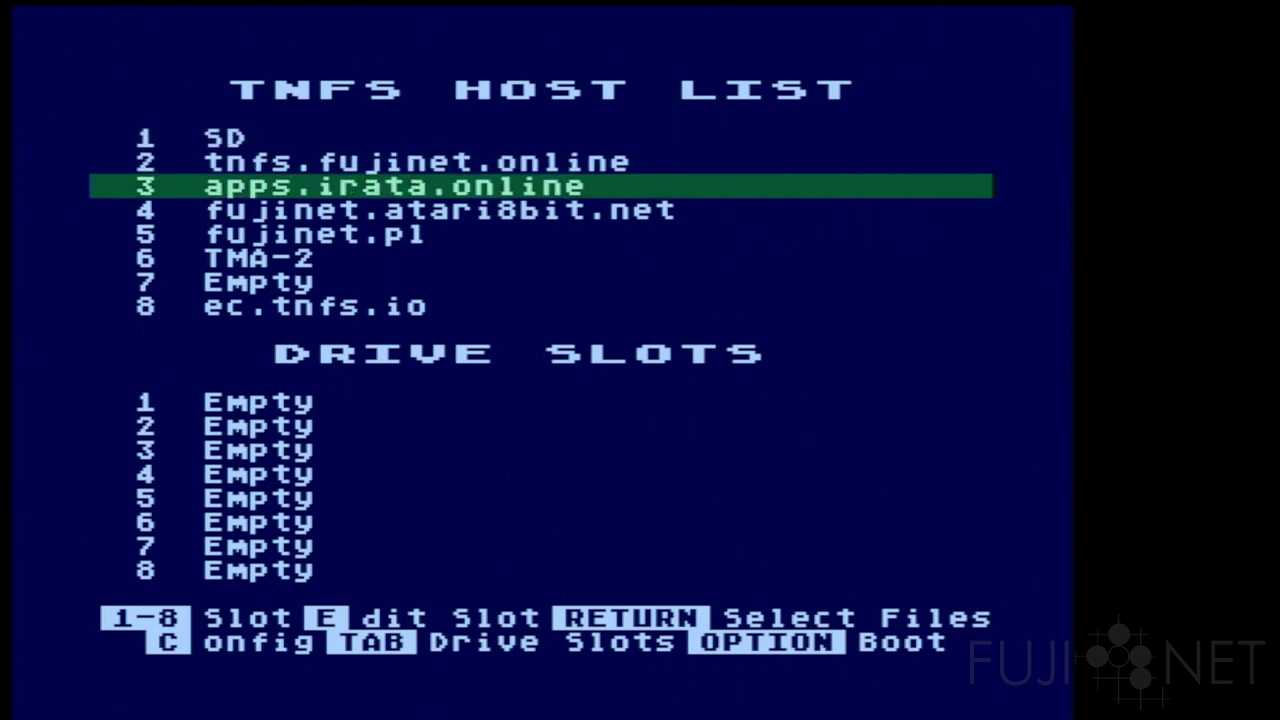
pyautogui.press('Return')
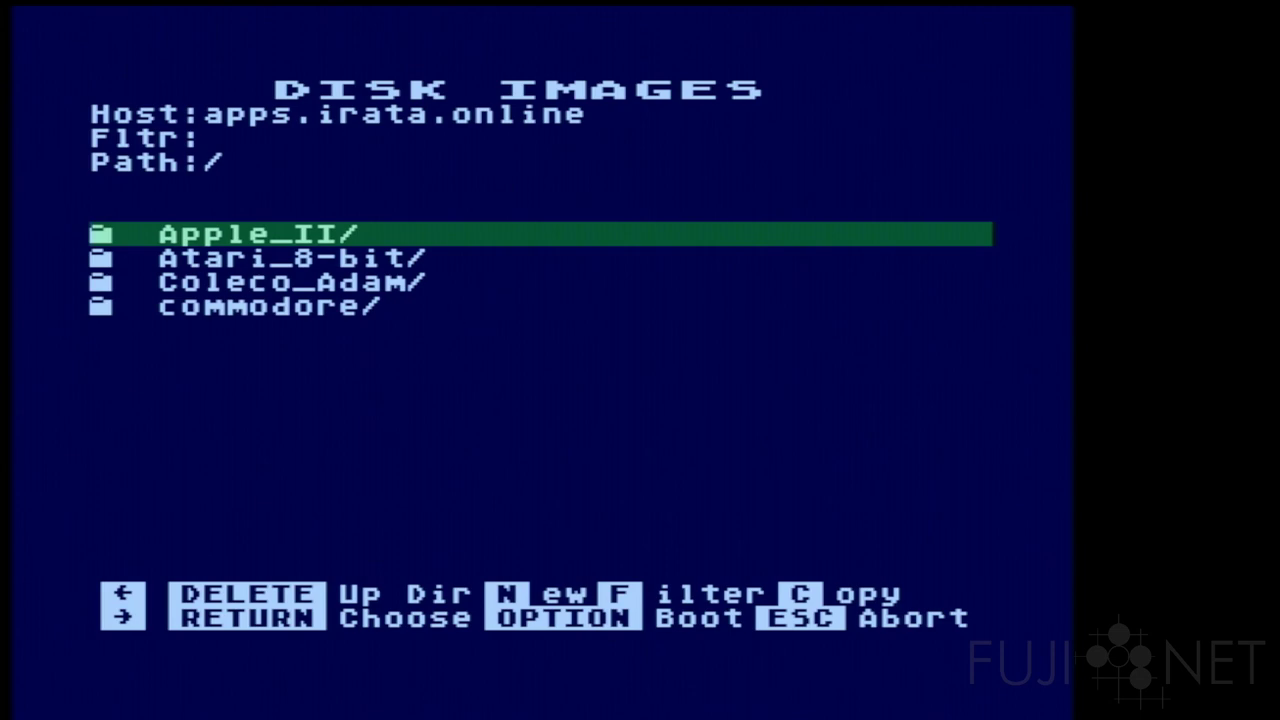
pyautogui.press('Down')
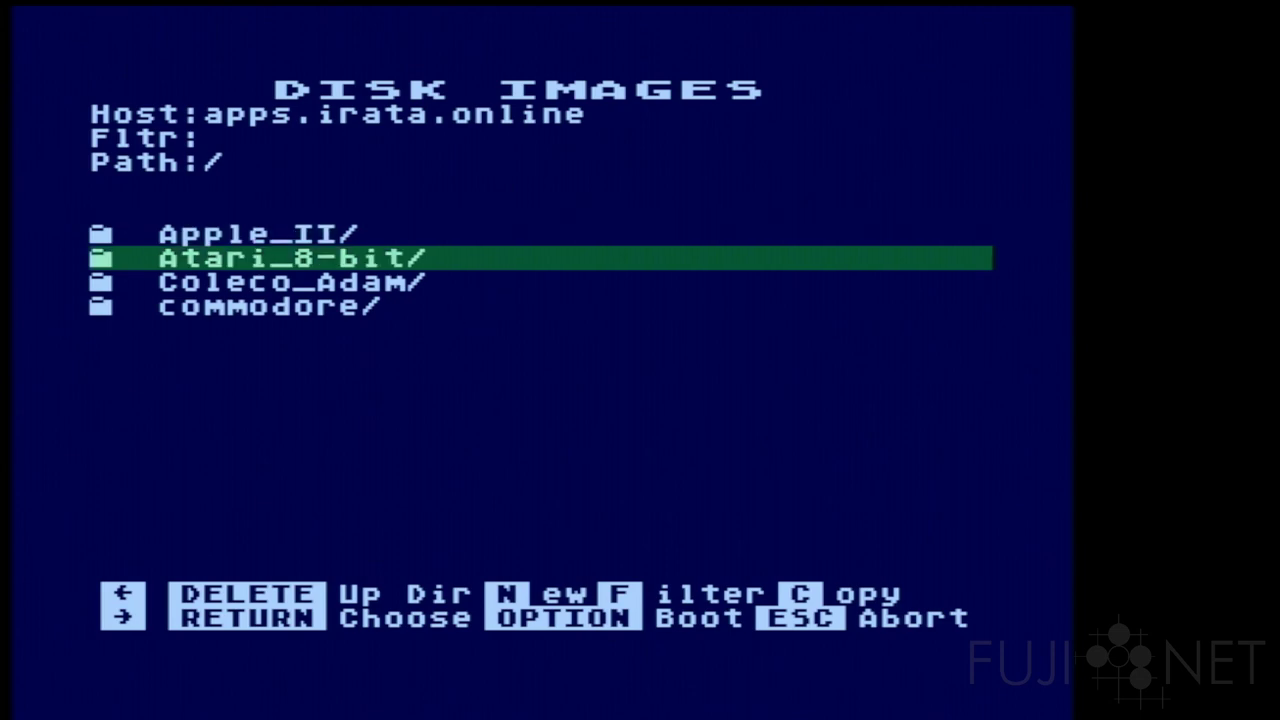
pyautogui.press('Return')
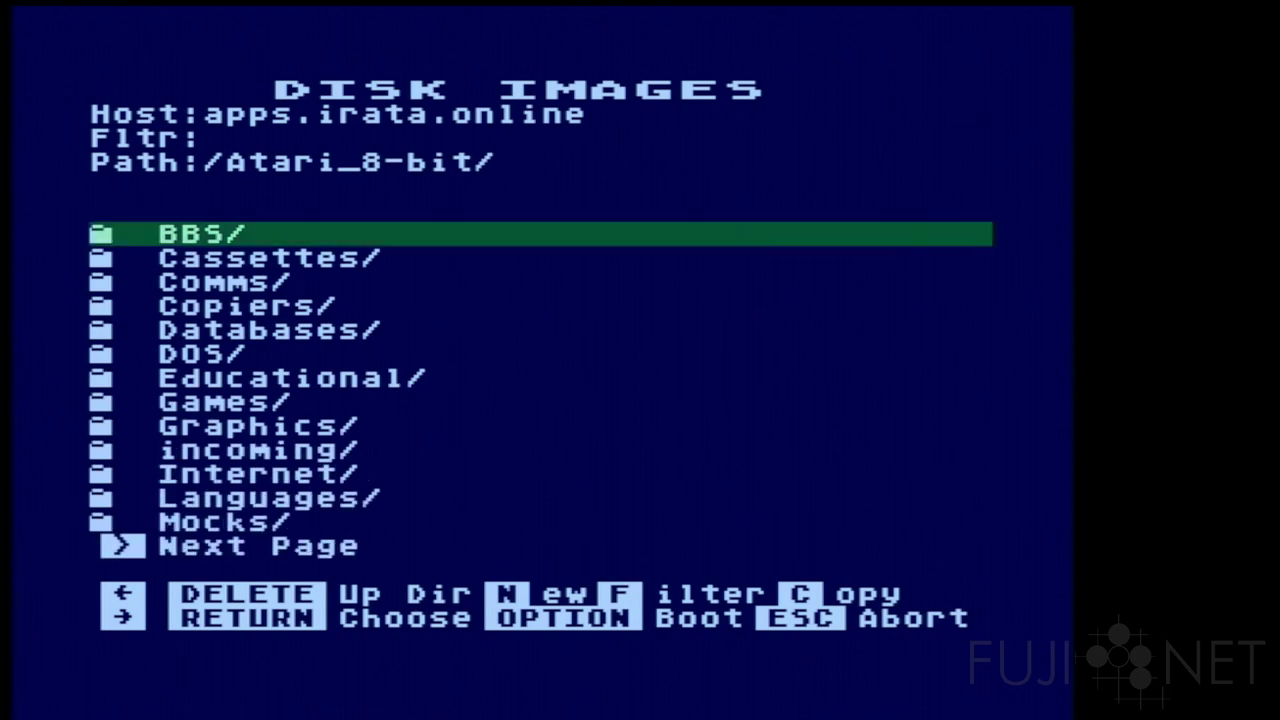
pyautogui.press('>')
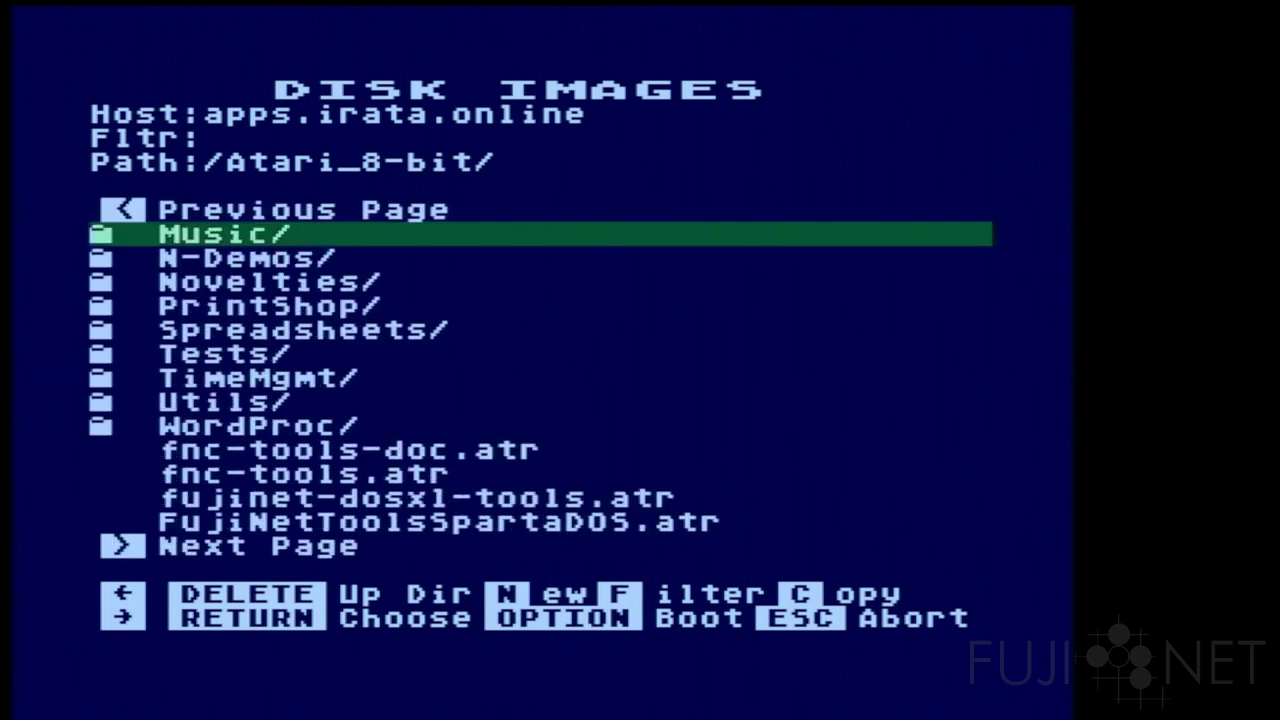
pyautogui.press('Down')
pyautogui.press('Down')
pyautogui.press('Down')
pyautogui.press('Down')
pyautogui.press('Down')
pyautogui.press('Down')
pyautogui.press('Down')
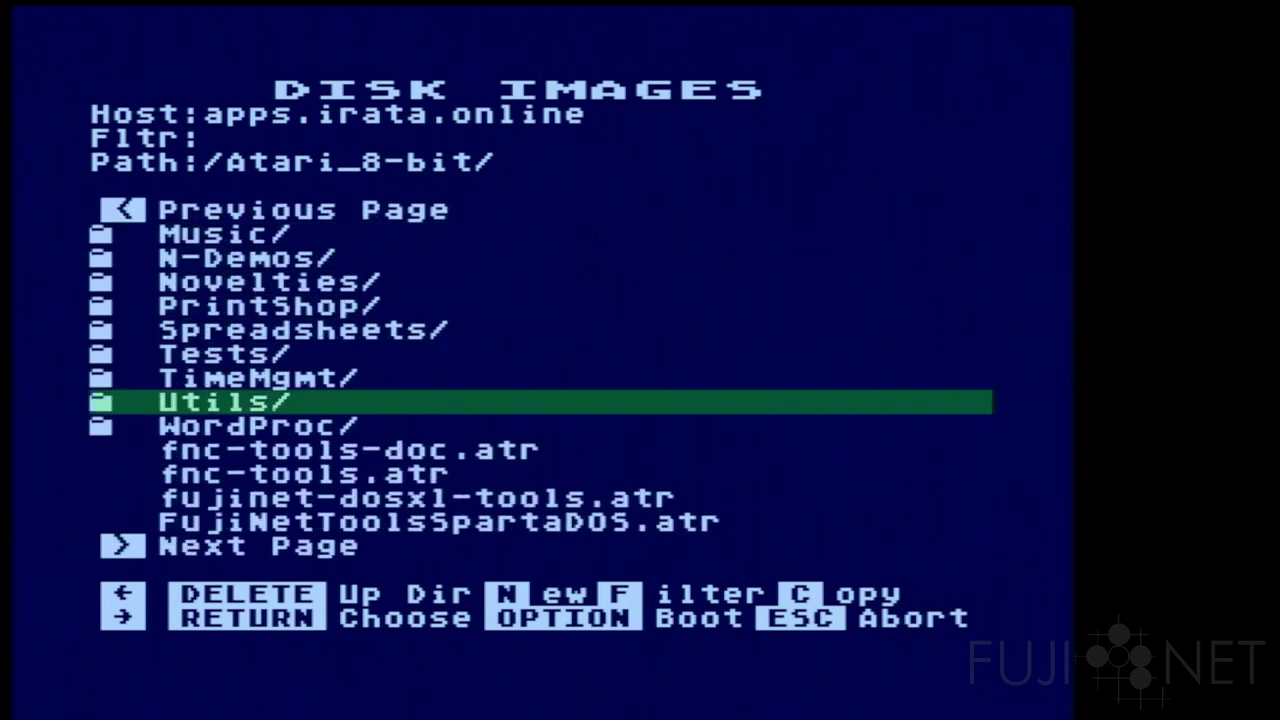
pyautogui.press('Return')
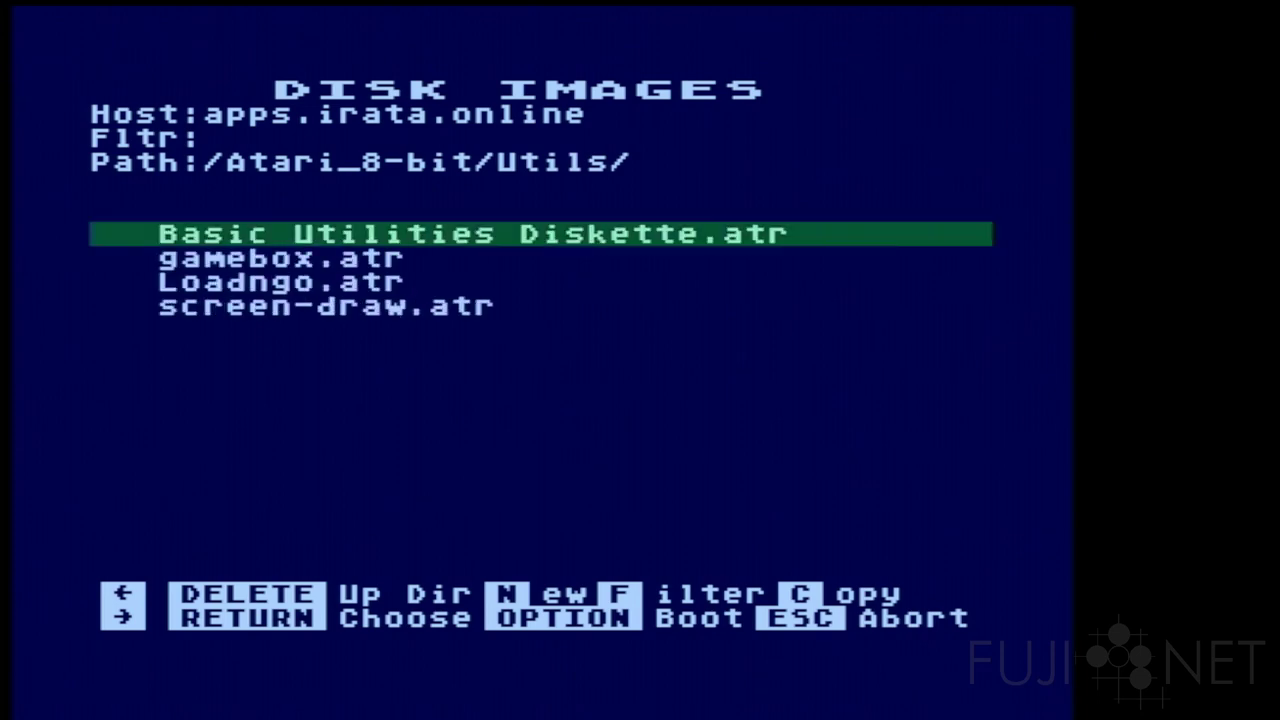
# Mount gamebox.atr read-only in drive slot 1
pyautogui.press('Down')
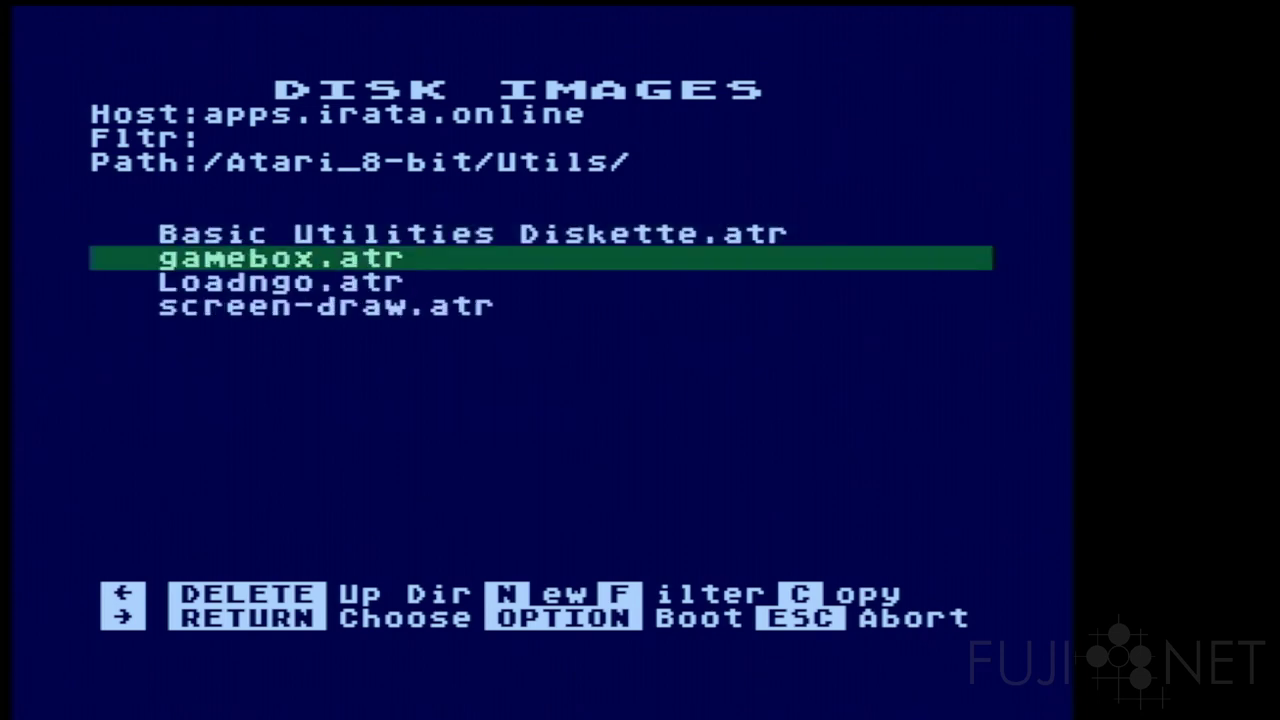
pyautogui.press('Return')
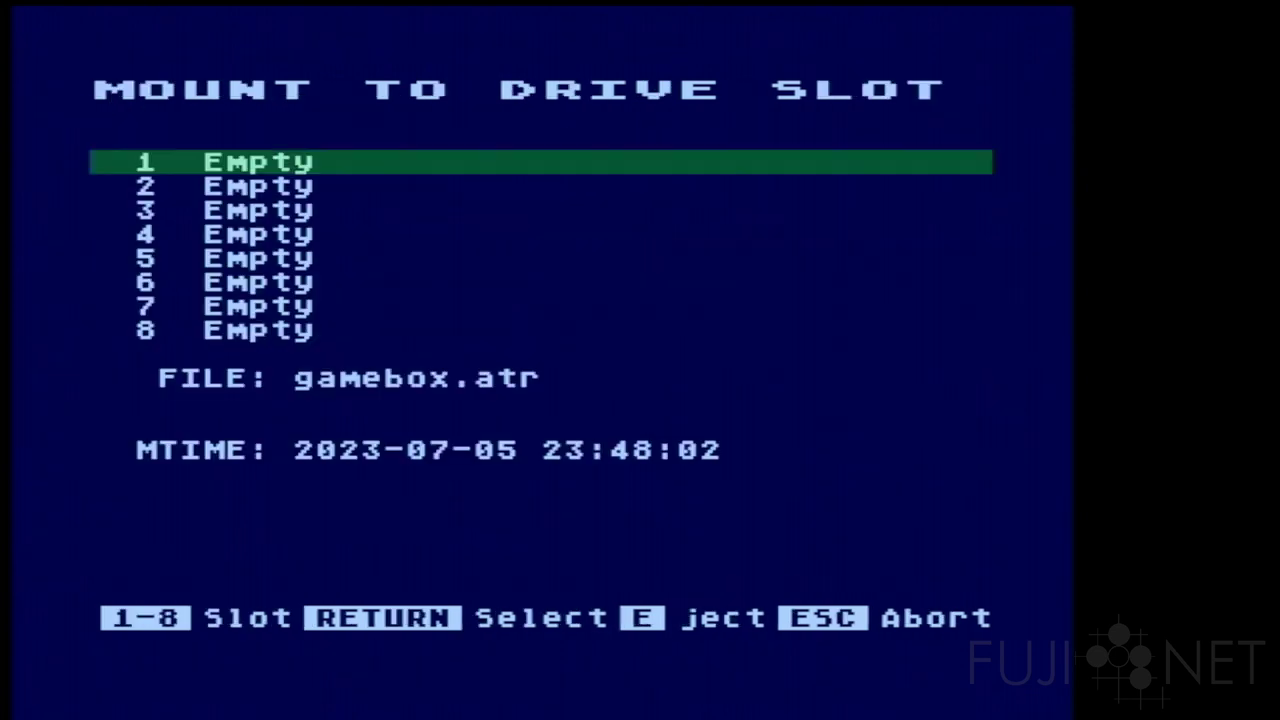
pyautogui.press('Return')
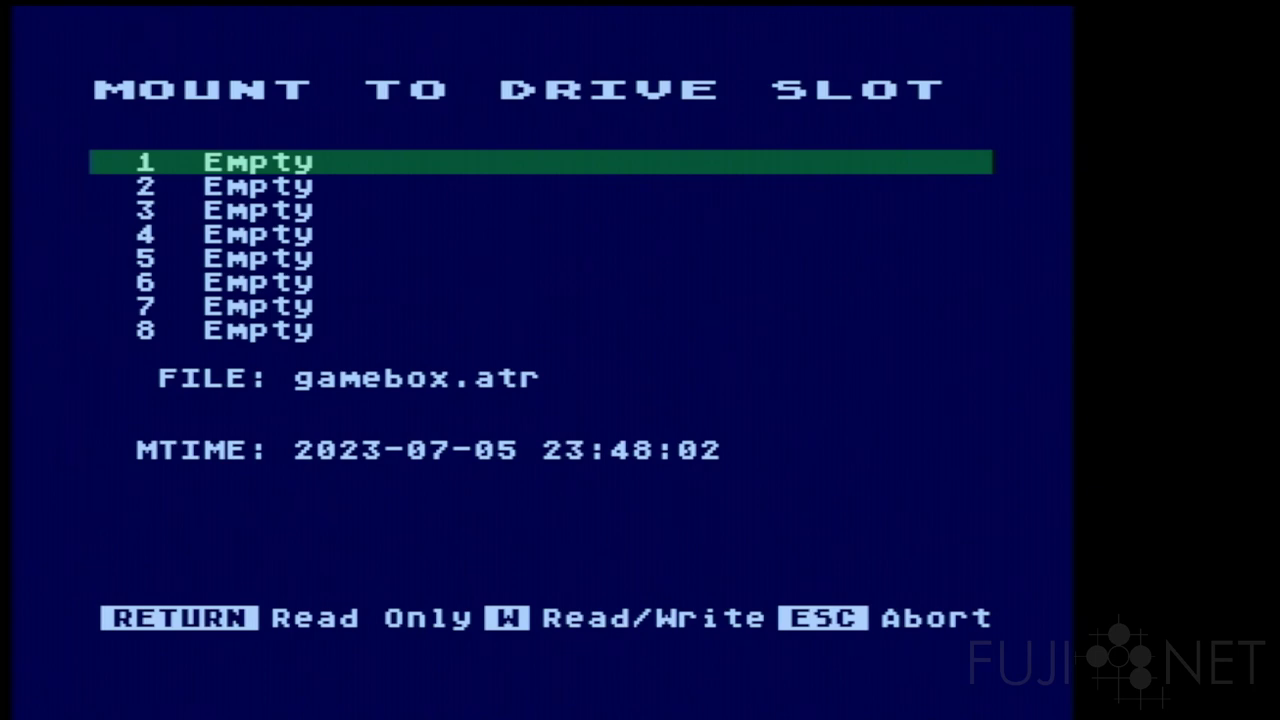
pyautogui.press('Return')
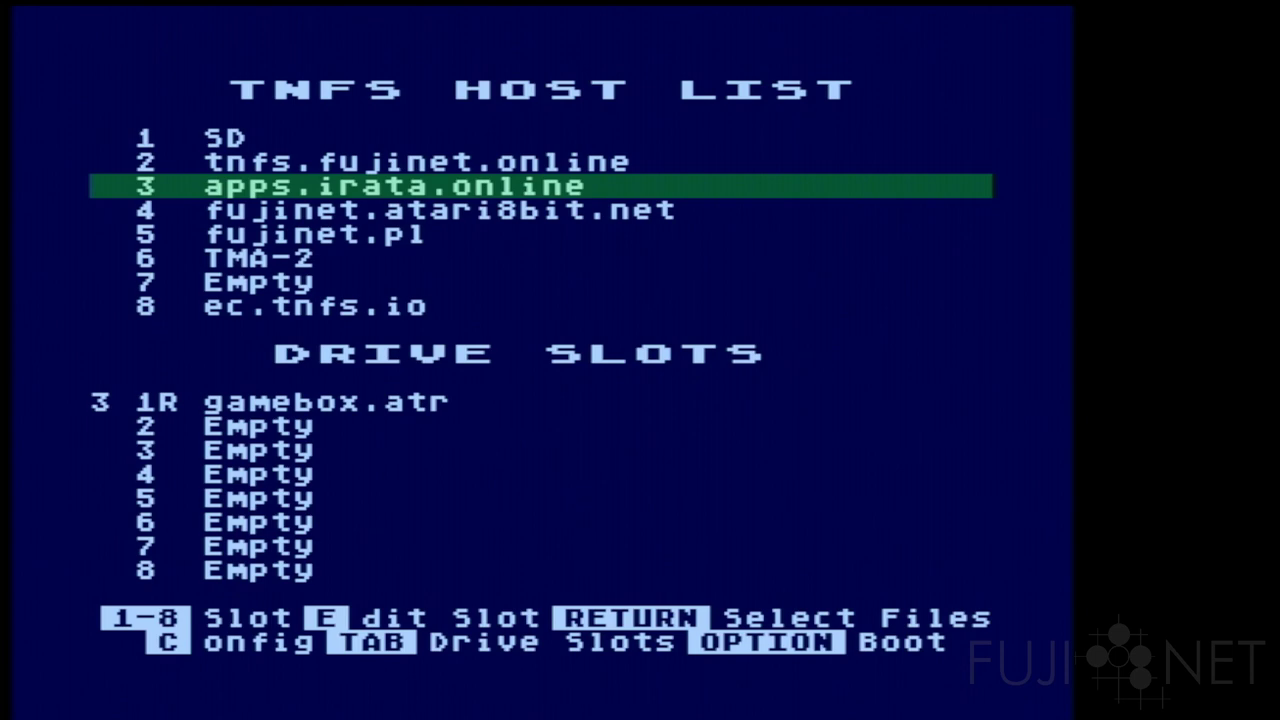
# Start a new 90K disk image named games3.atr on the SD host
pyautogui.press('1')
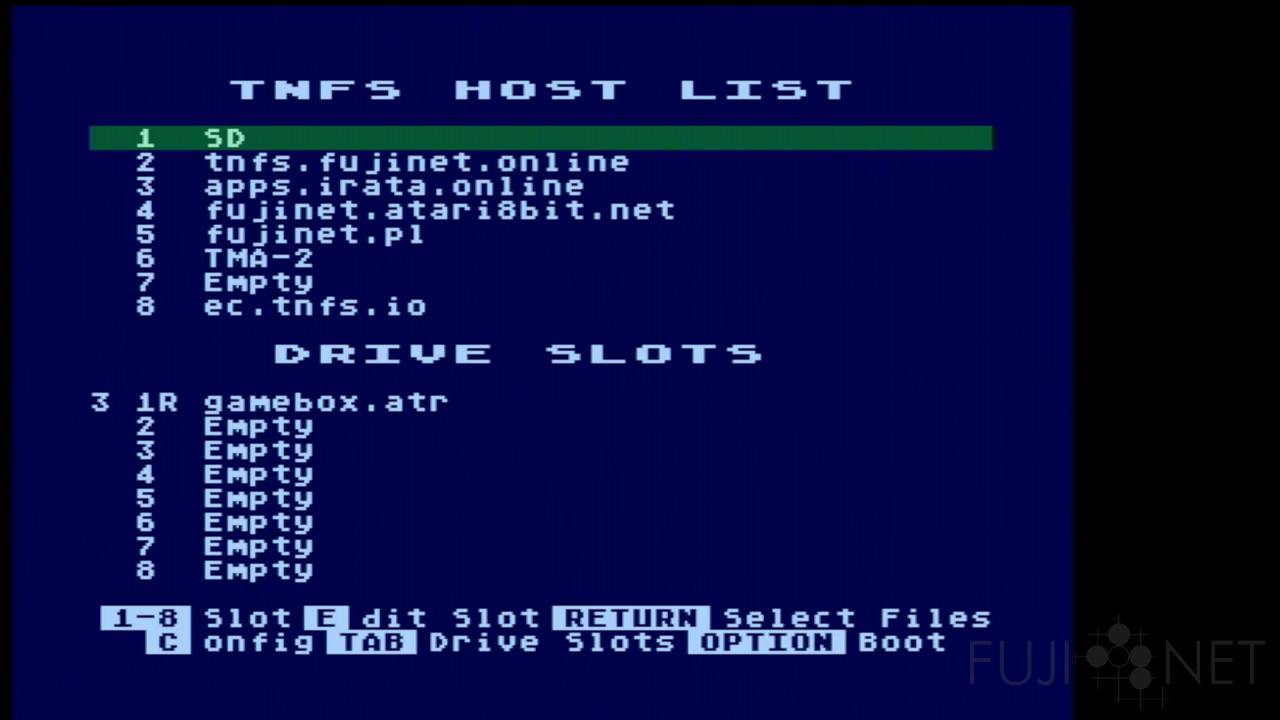
pyautogui.press('Return')
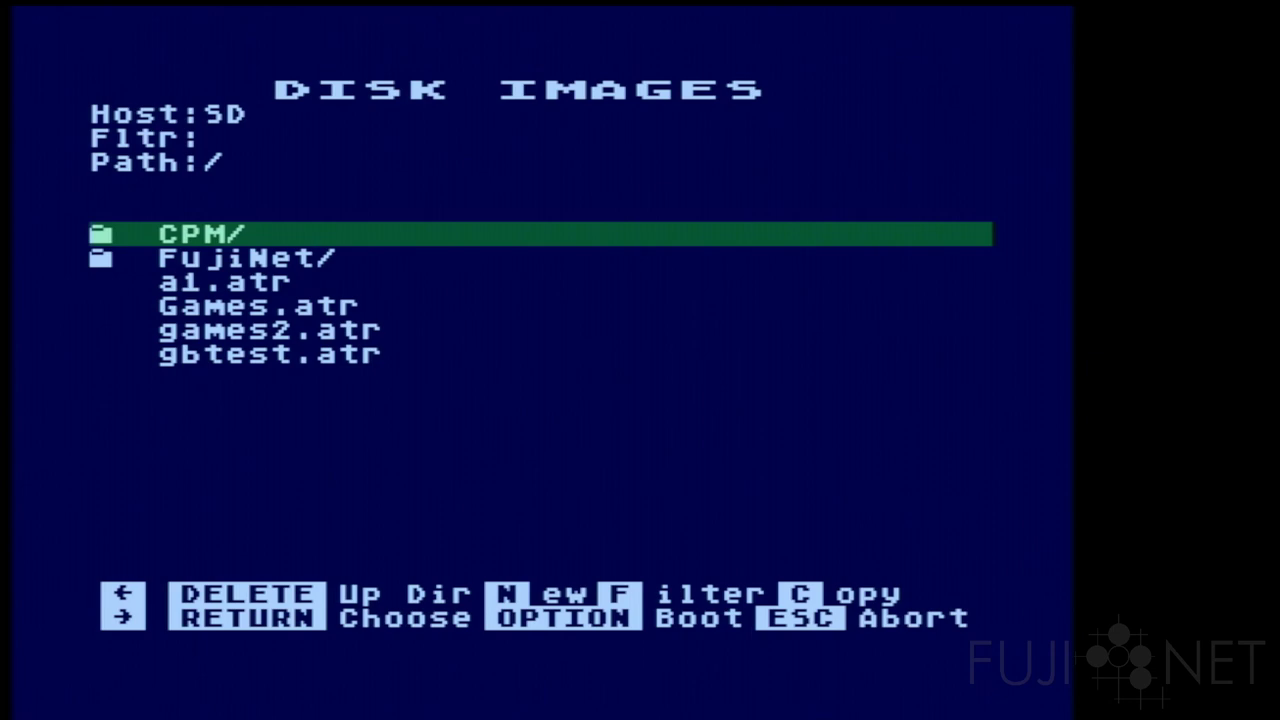
pyautogui.press('n')
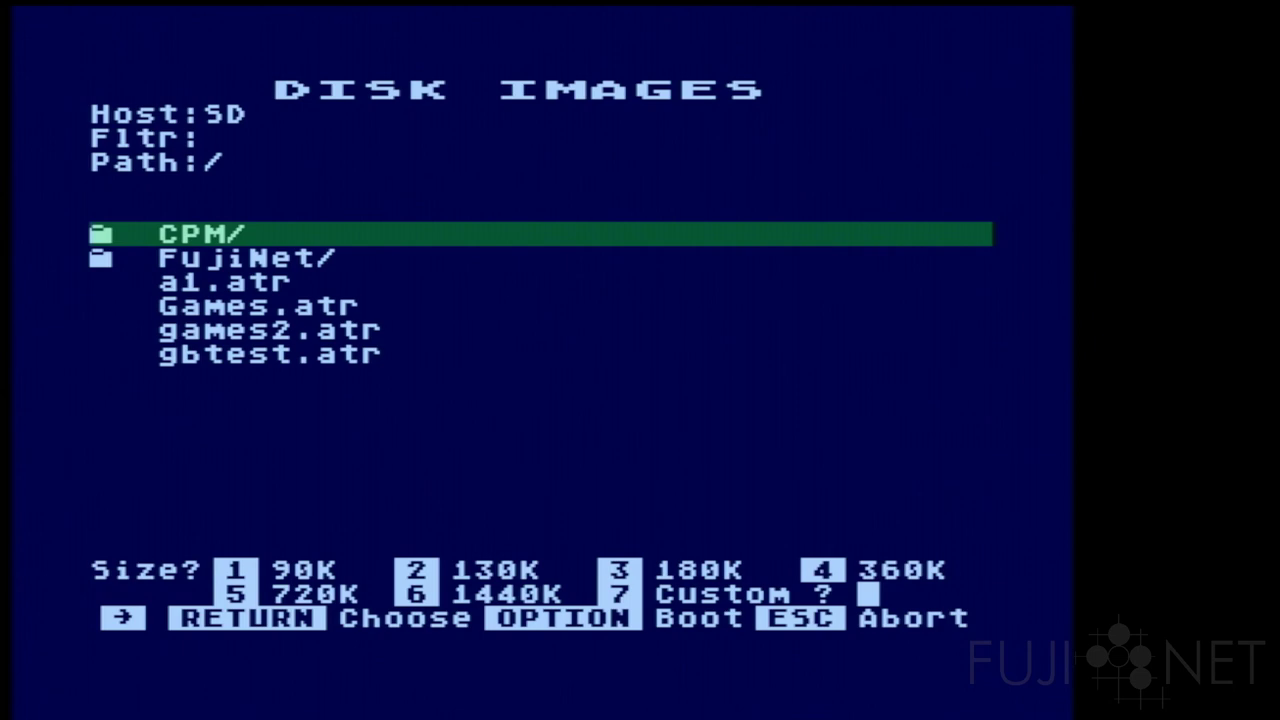
pyautogui.write('1')
pyautogui.press('Return')
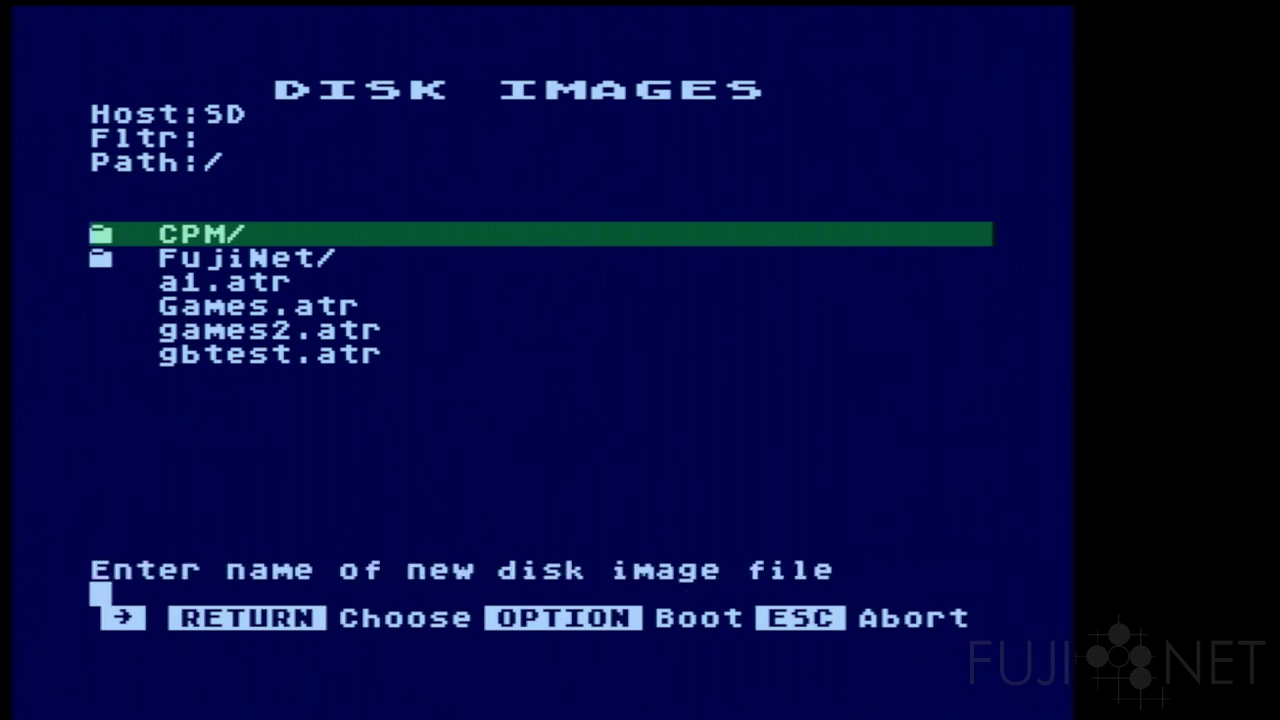
pyautogui.write('games3.atr')
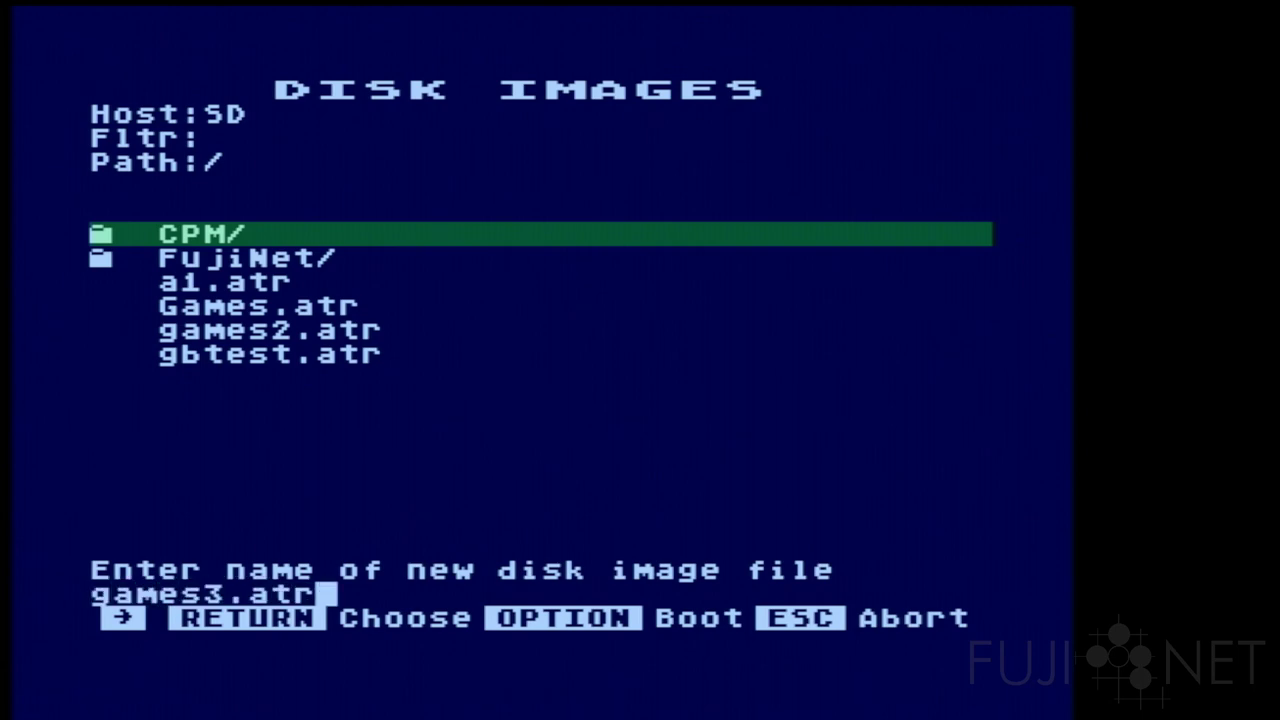
pyautogui.press('Return')
# Mount games3.atr read/write in drive slot 2, creating the image
pyautogui.press('Down')
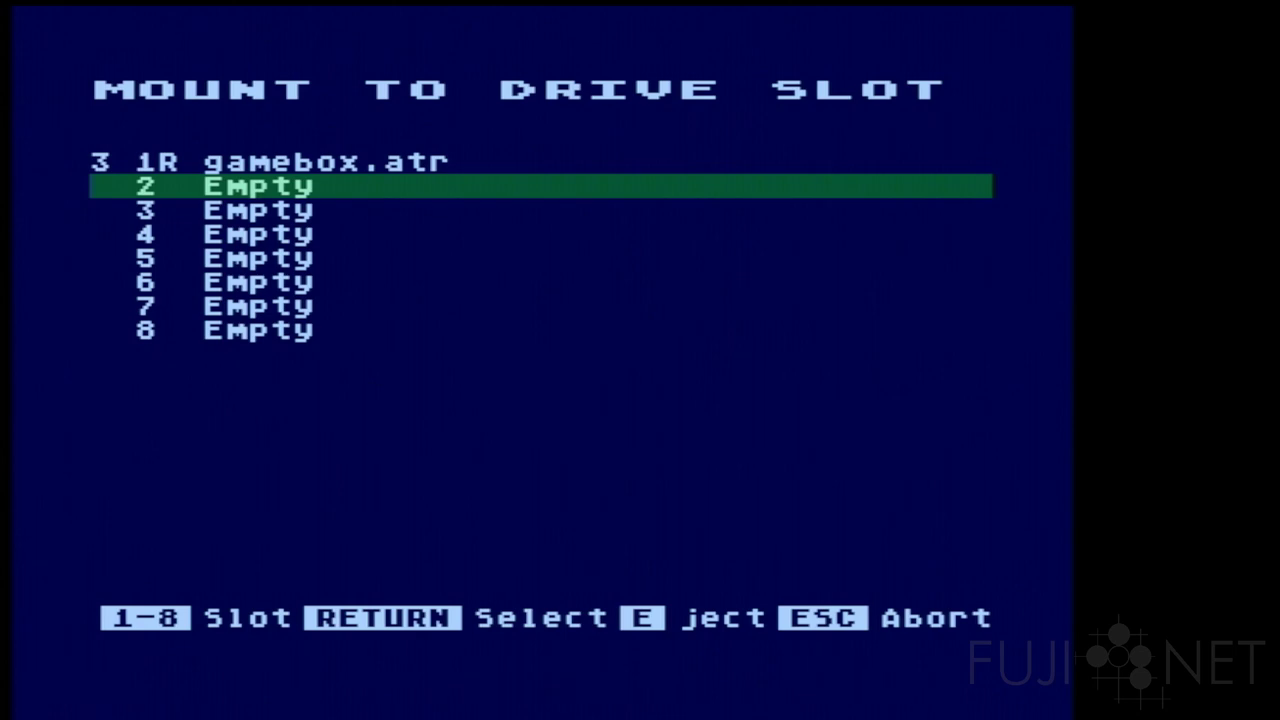
pyautogui.press('Return')
pyautogui.press('w')
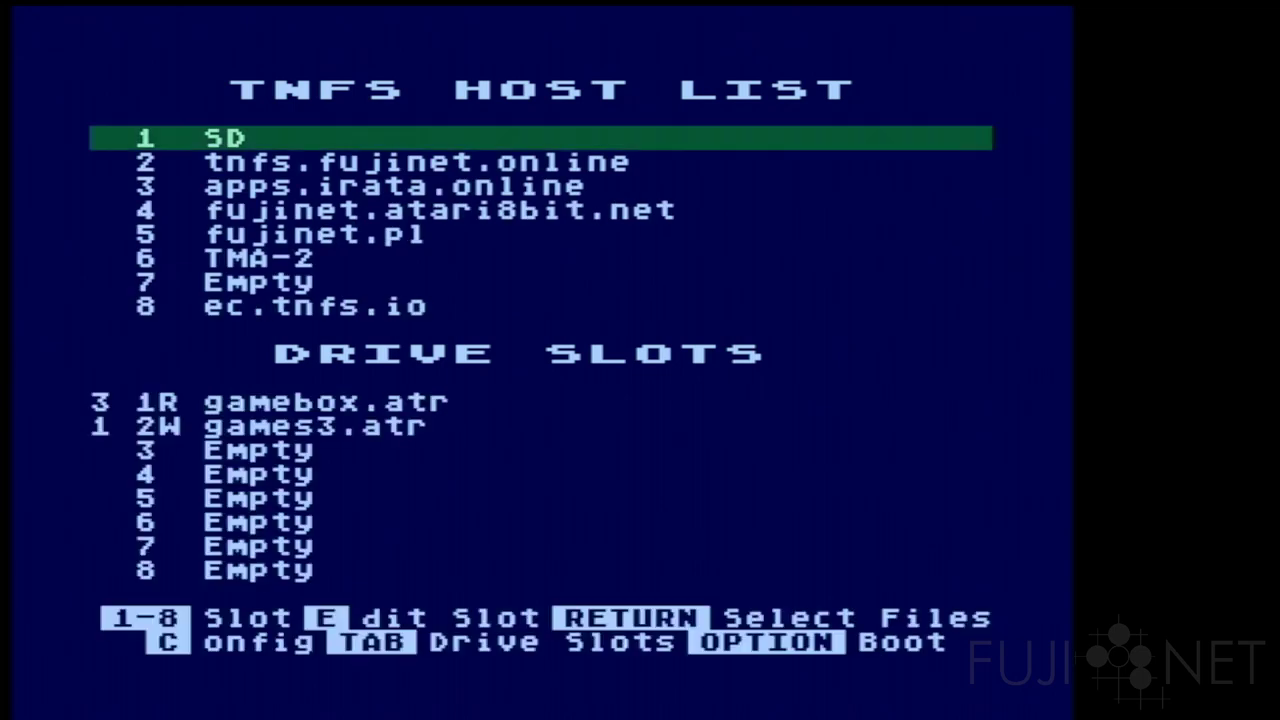
pyautogui.press('Tab')
pyautogui.press('Up')
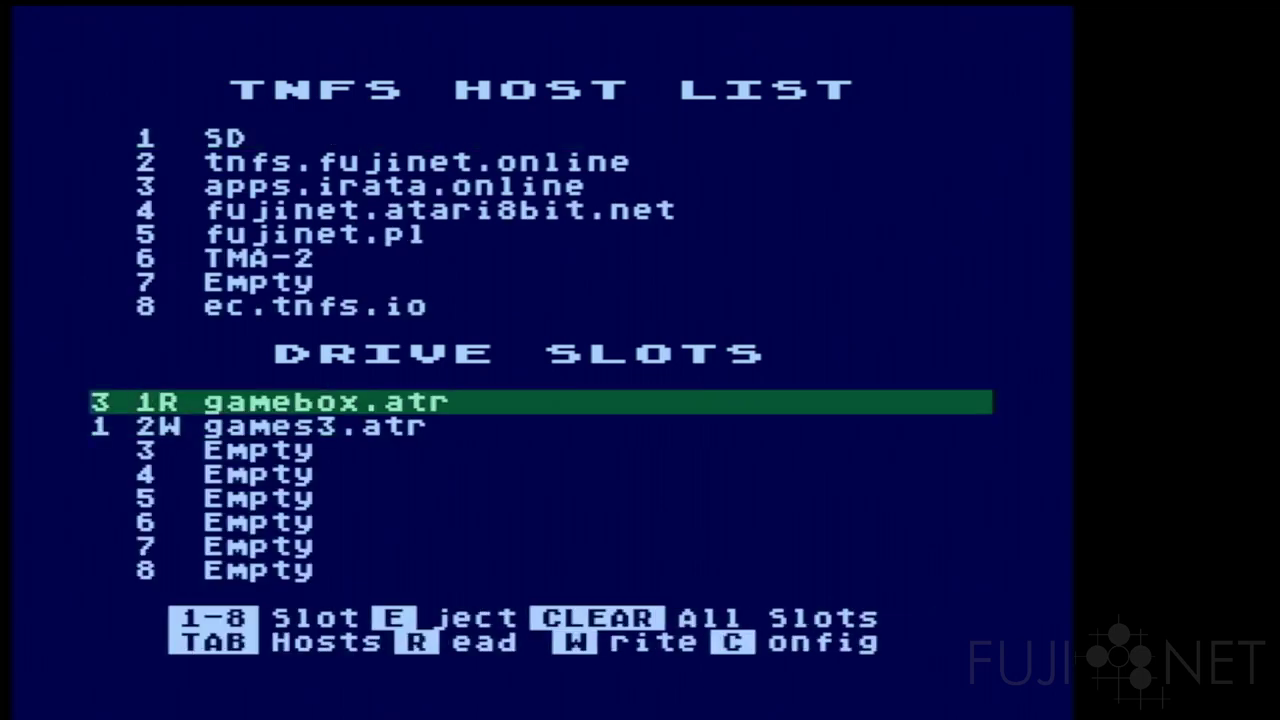
pyautogui.press('Down')
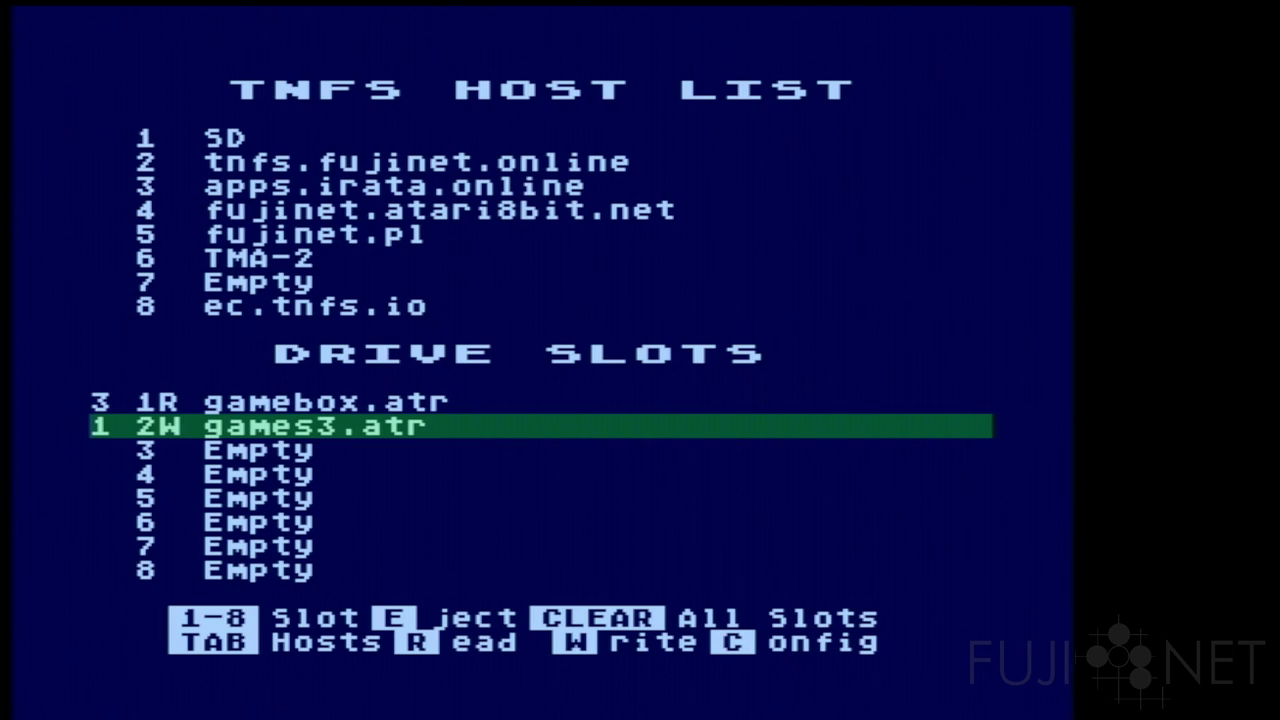
pyautogui.press('Up')
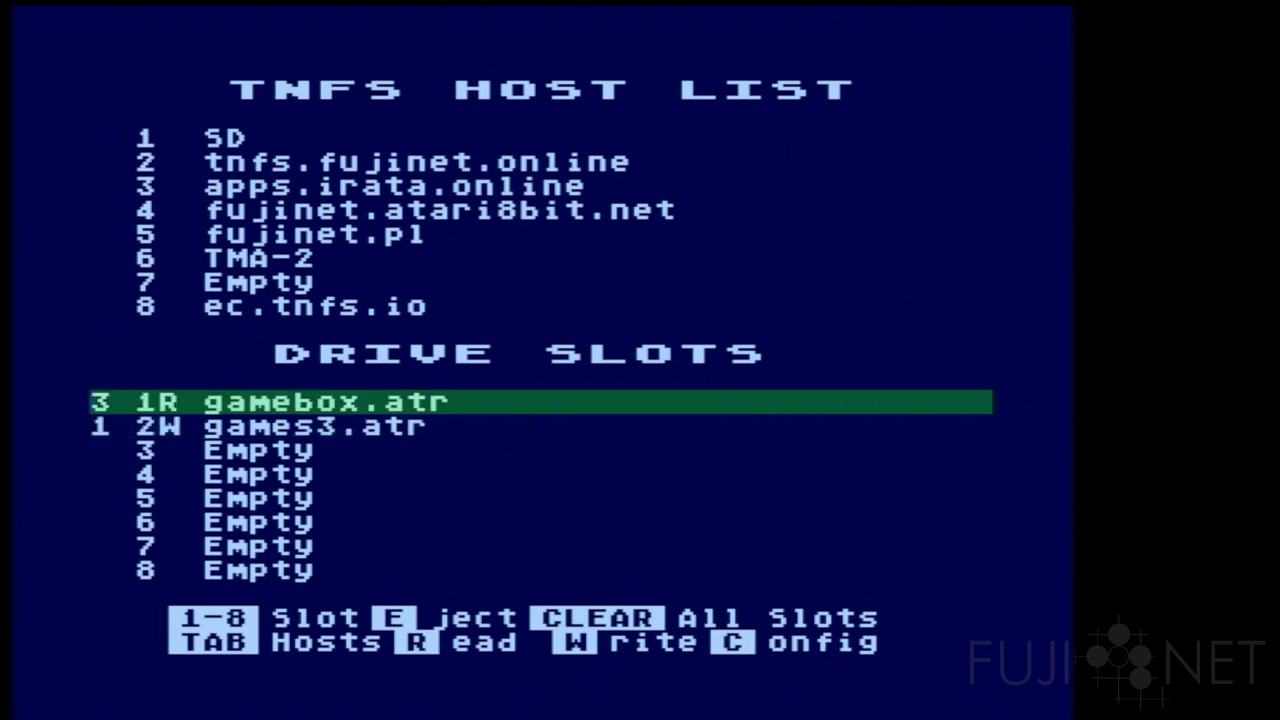
pyautogui.press('Tab')
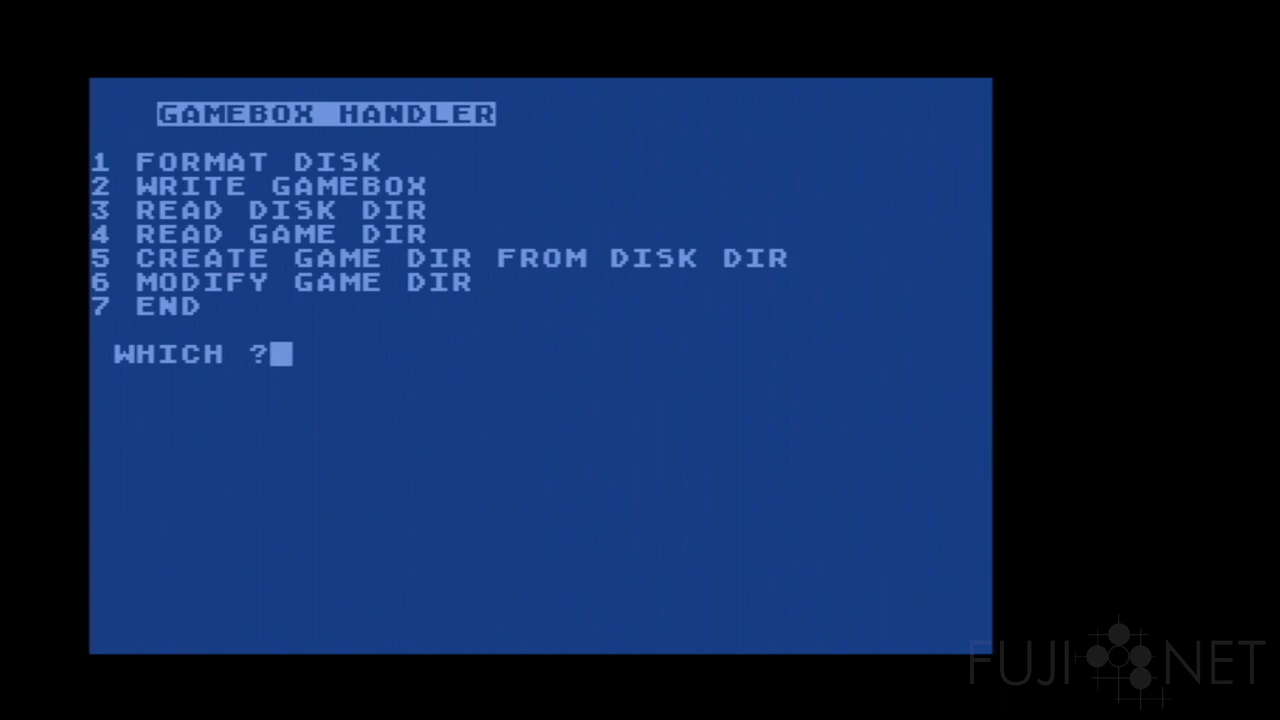
# Format the disk with option 1 (confirm Y), then write GameBox with option 2
pyautogui.write('1')
pyautogui.press('Return')
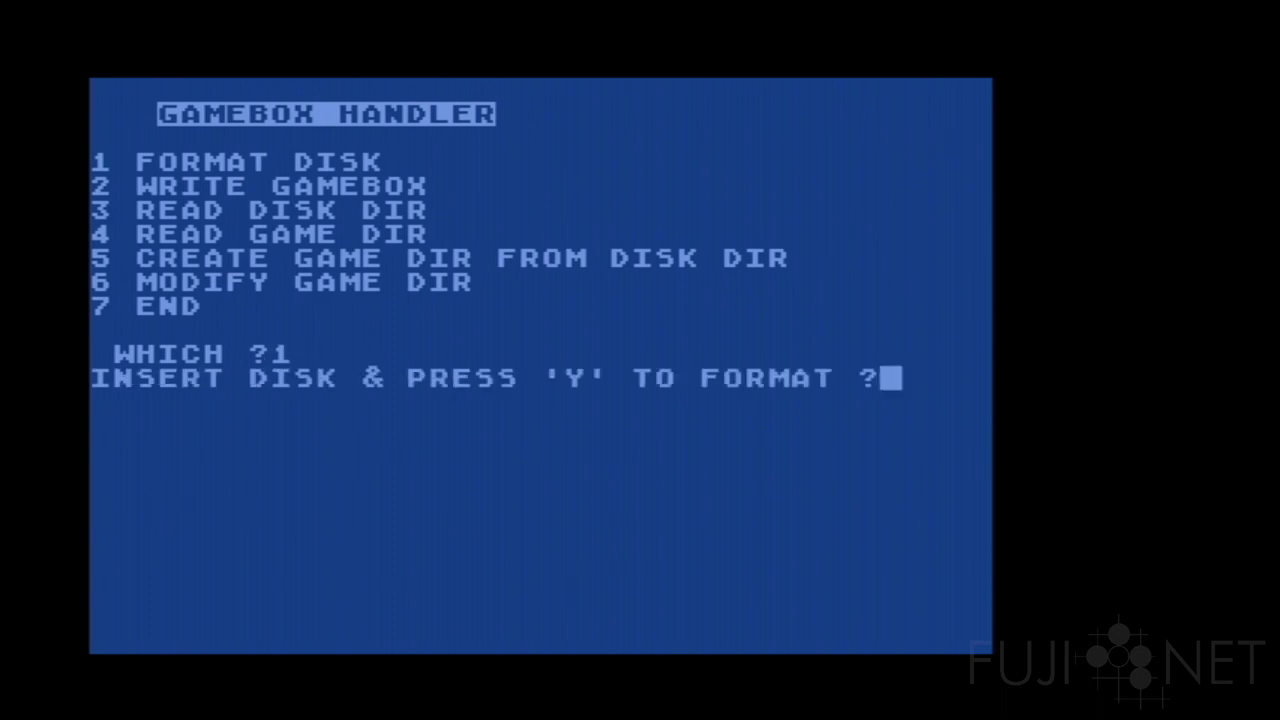
pyautogui.write('Y')
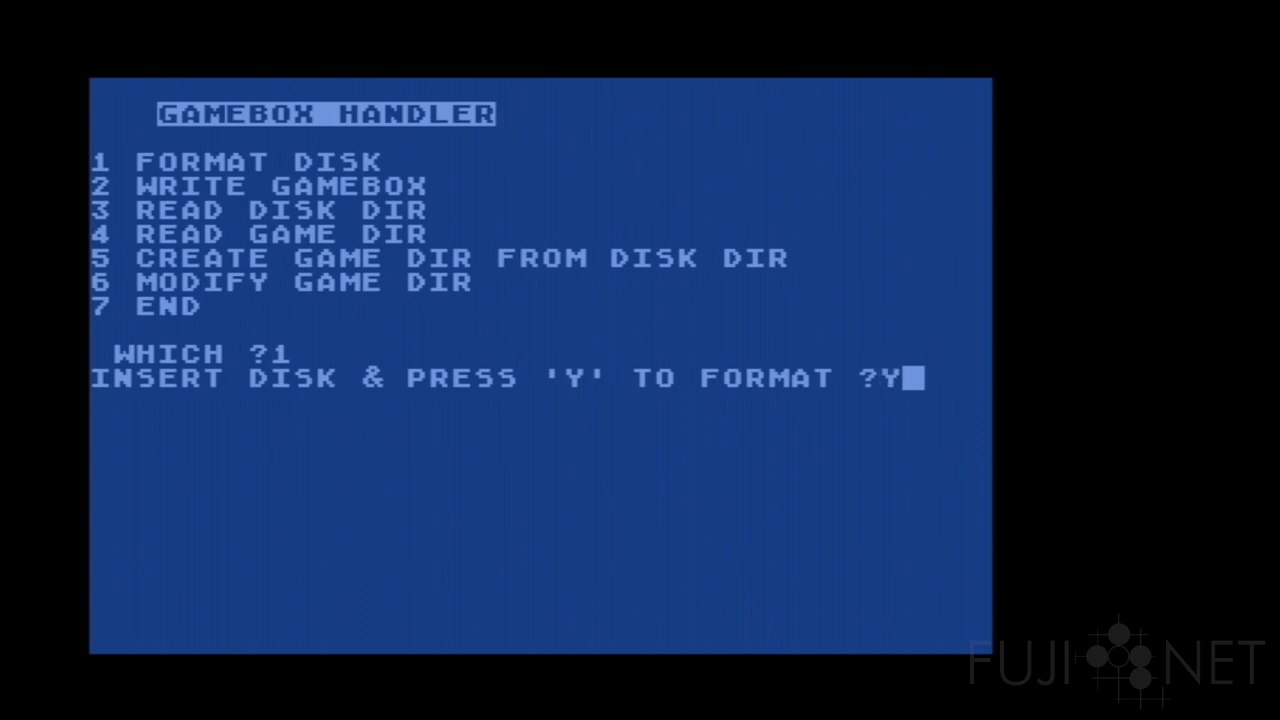
pyautogui.press('Return')
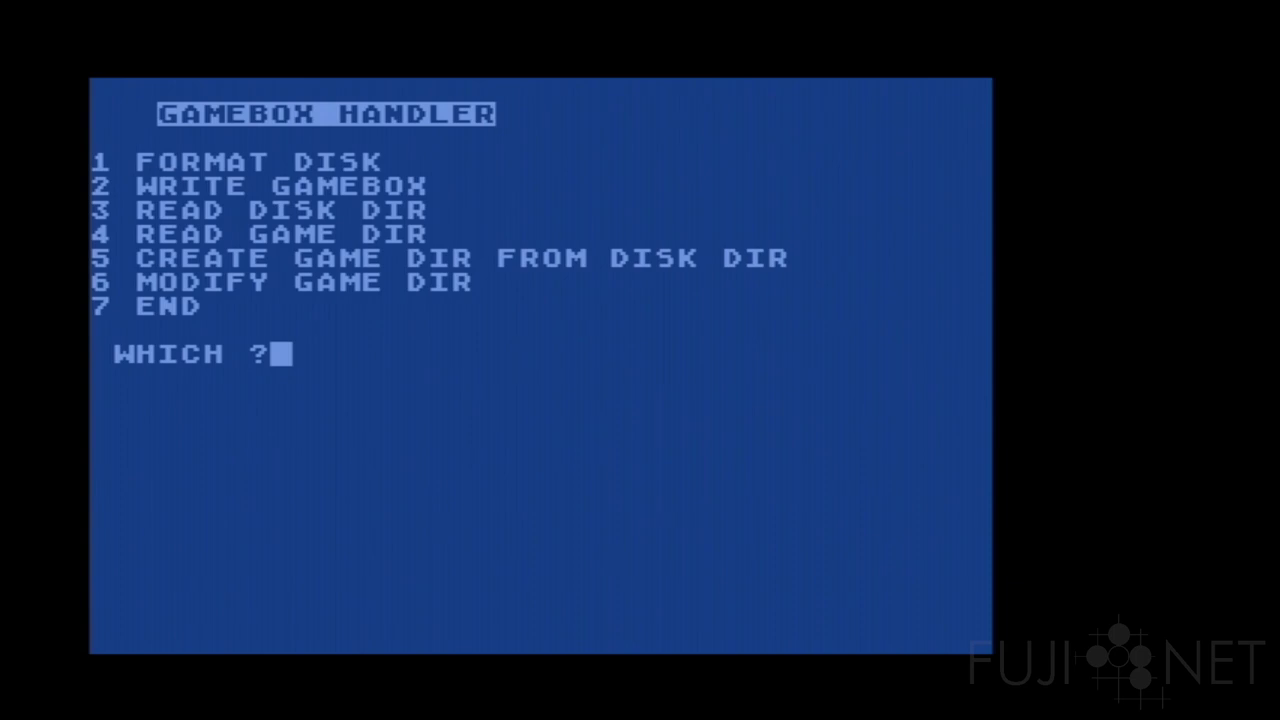
pyautogui.write('2')
pyautogui.press('Return')
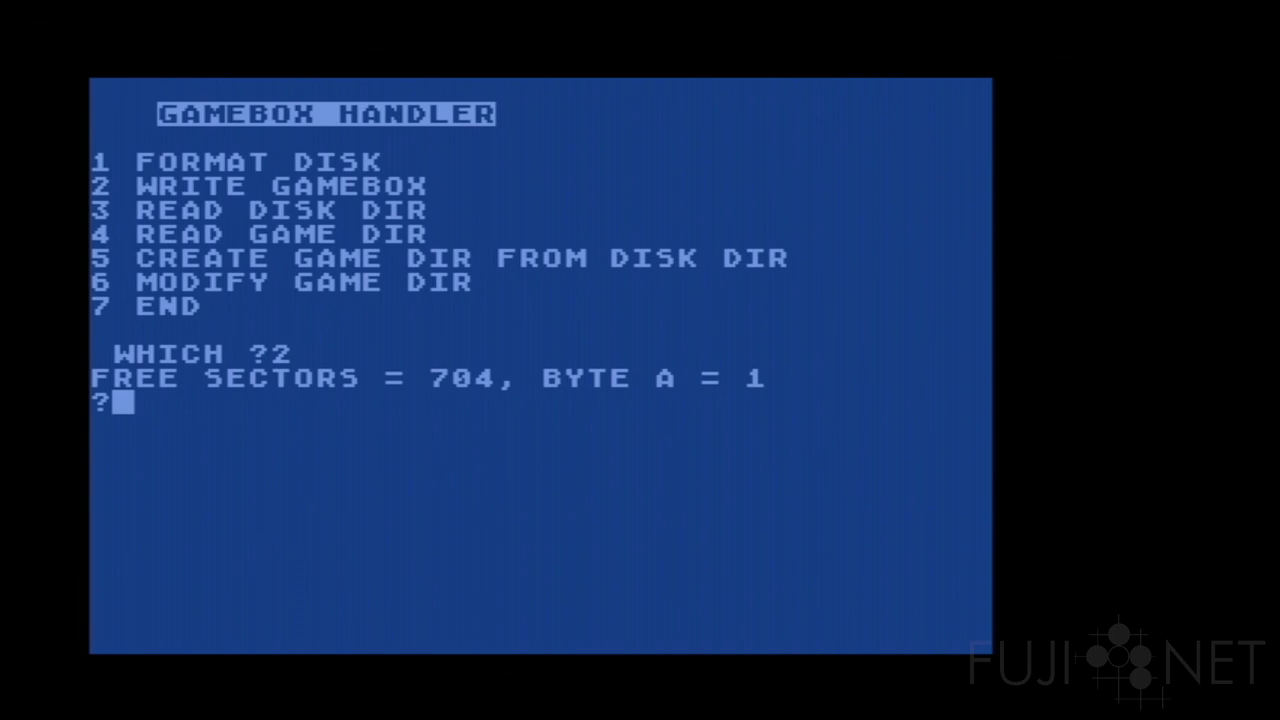
pyautogui.press('Return')
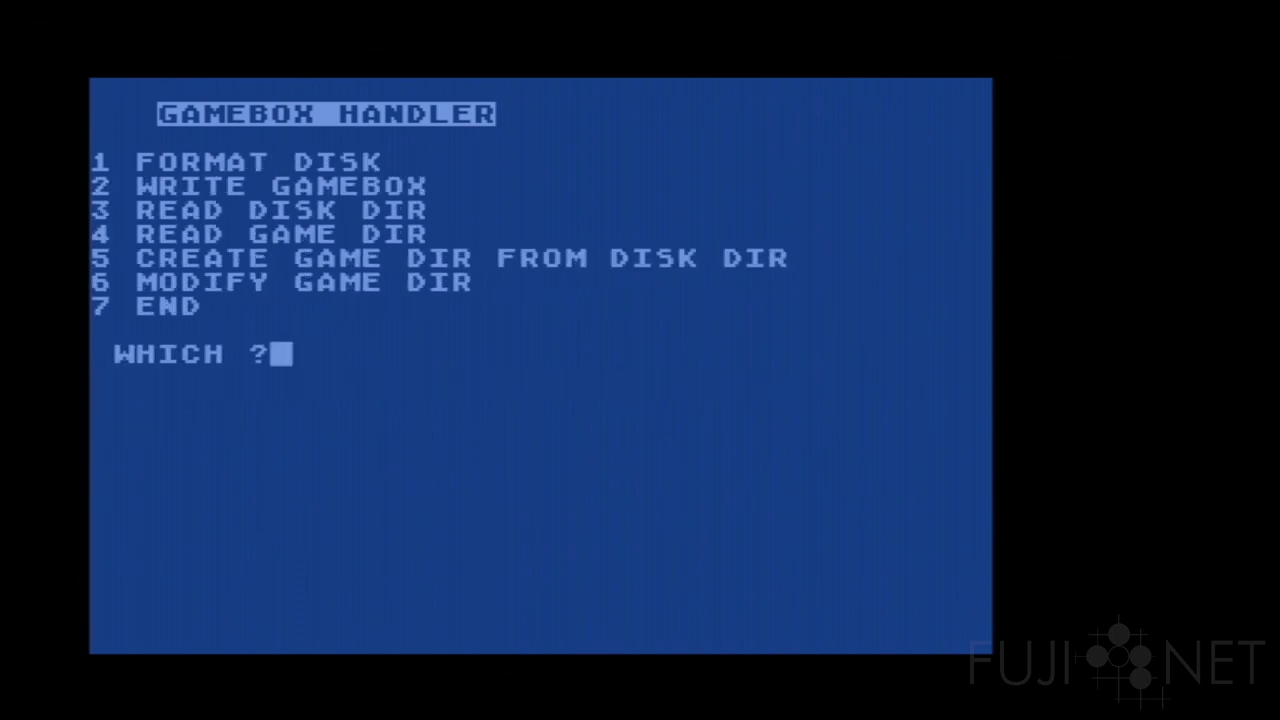
pyautogui.write('3')
pyautogui.press('Return')
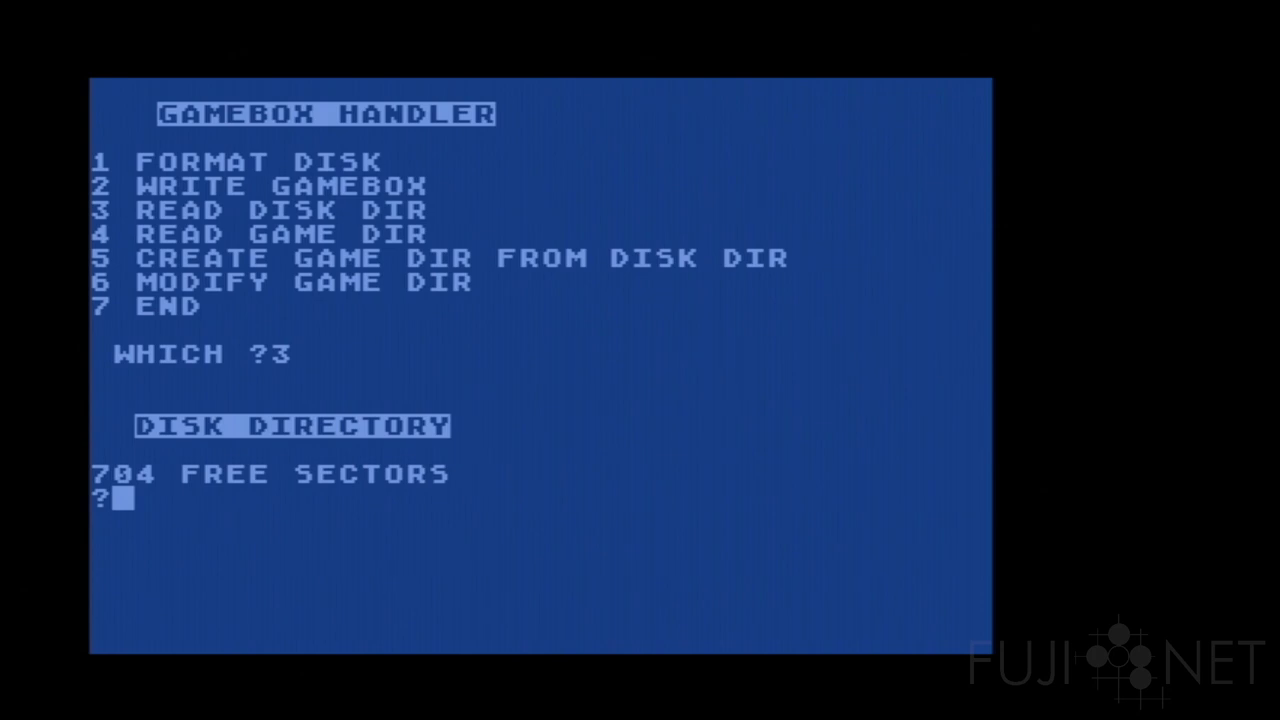
pyautogui.press('Return')
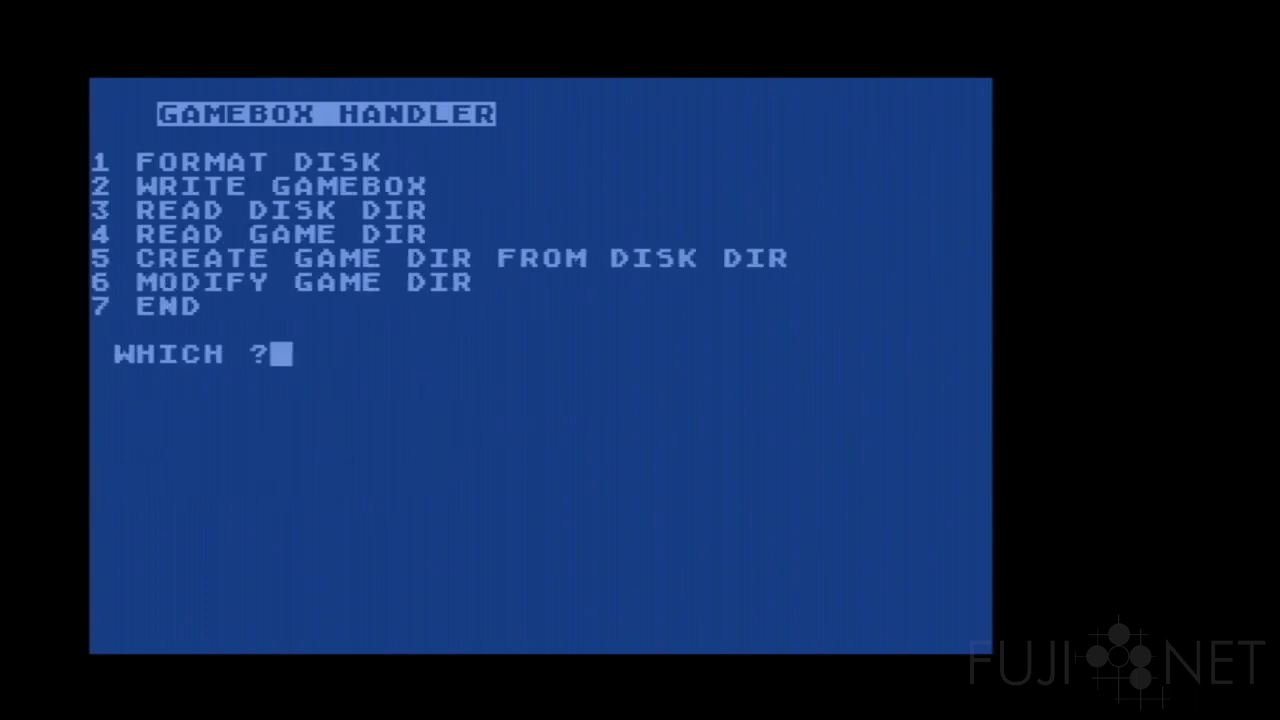
pyautogui.write('4')
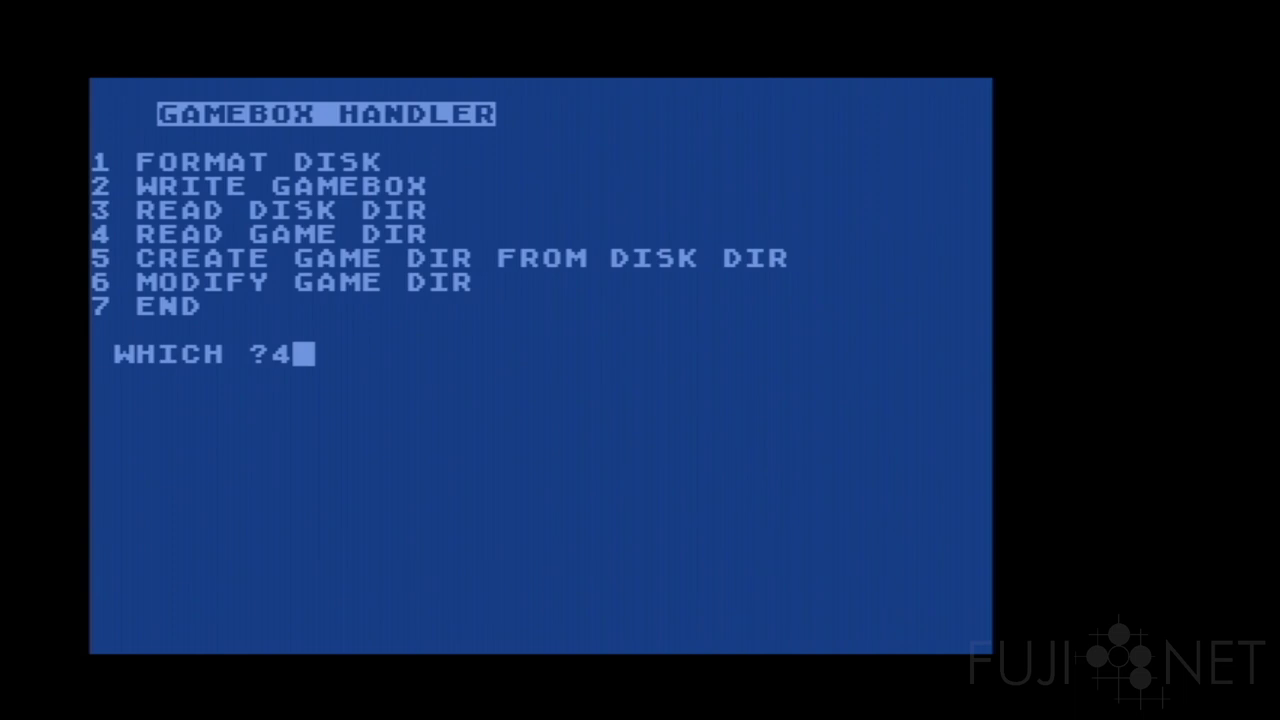
pyautogui.press('Return')
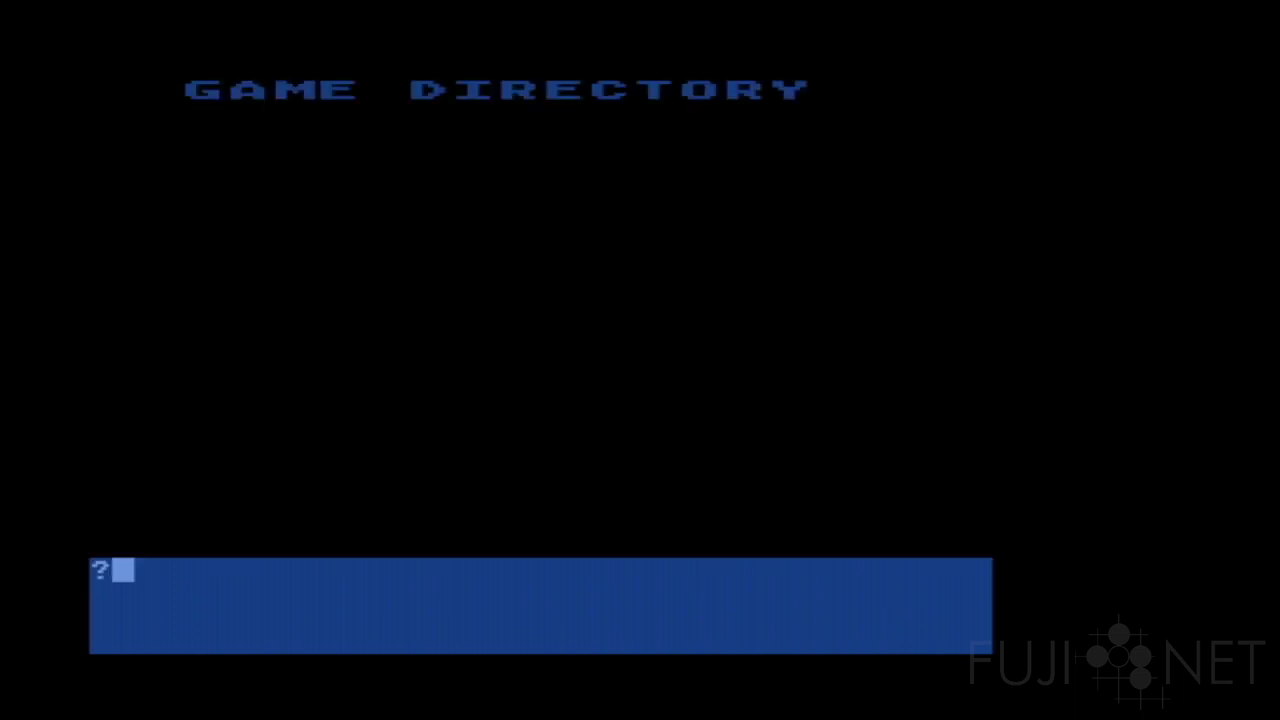
pyautogui.press('Return')
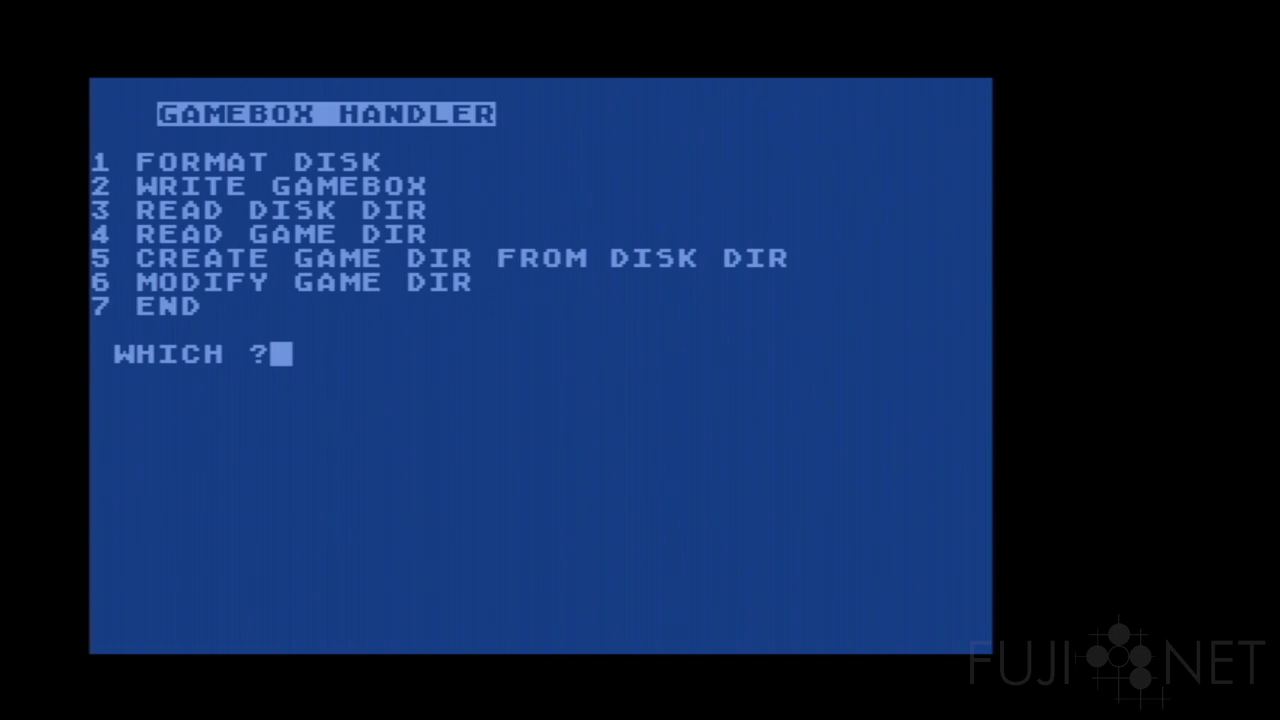
# Choose option 7 (END) to quit the GameBox Handler
pyautogui.write('7')
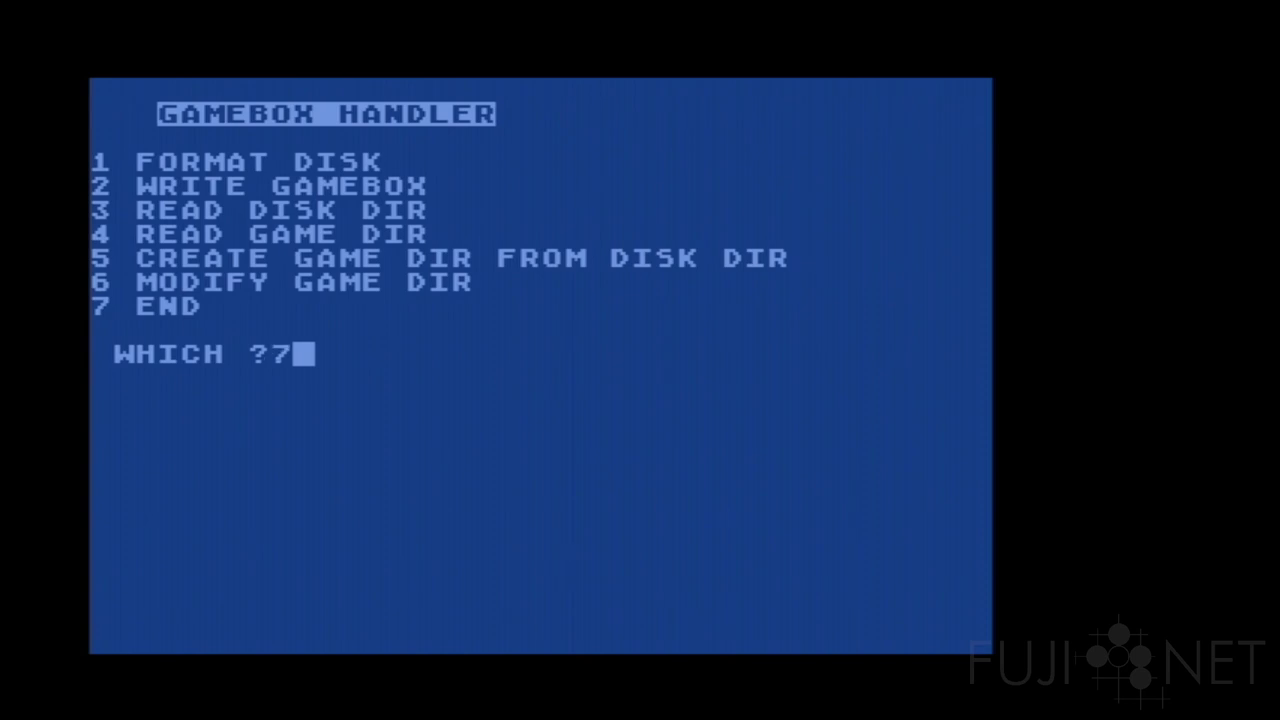
pyautogui.press('Return')
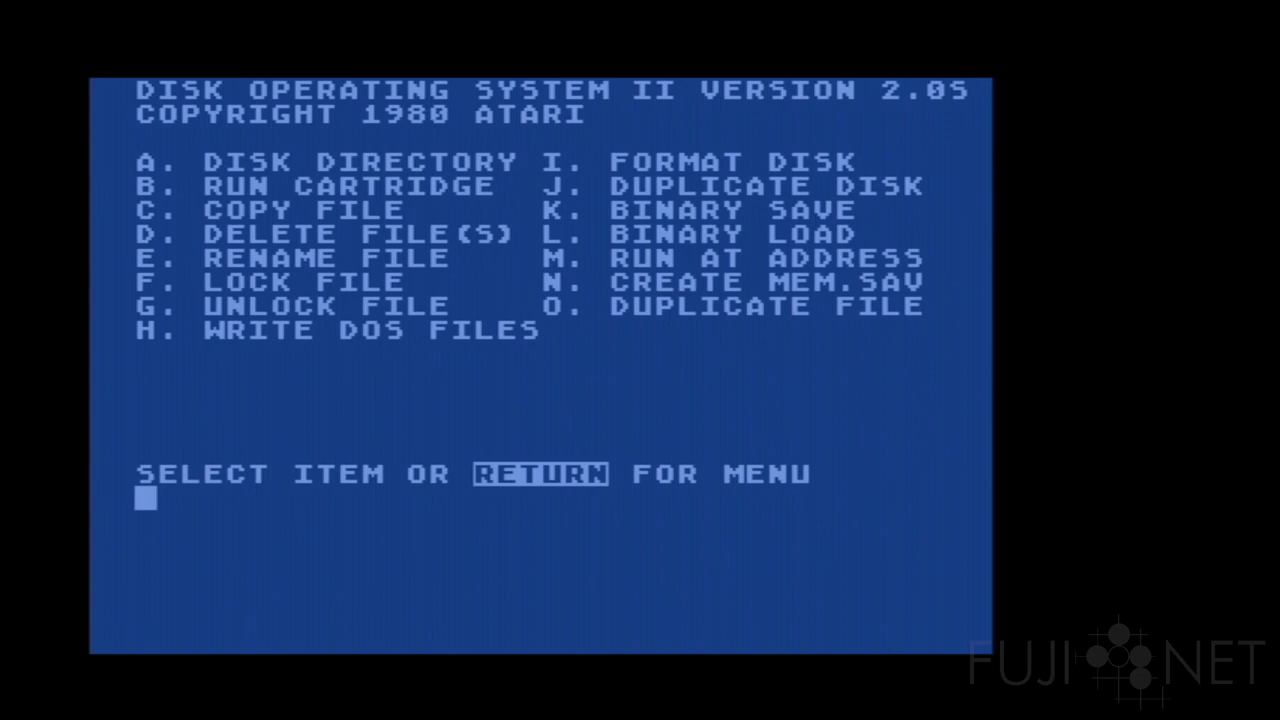
# List all files on the default drive D1
pyautogui.write('A')
pyautogui.press('Return')
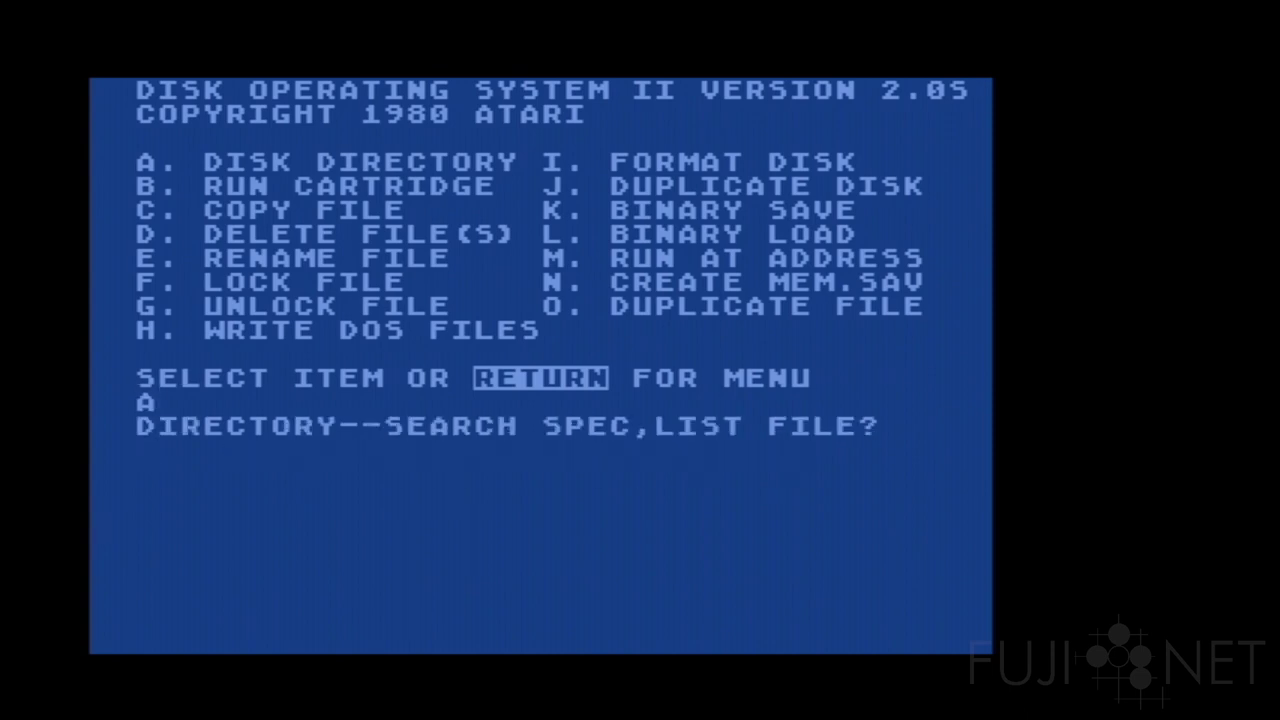
pyautogui.press('Return')
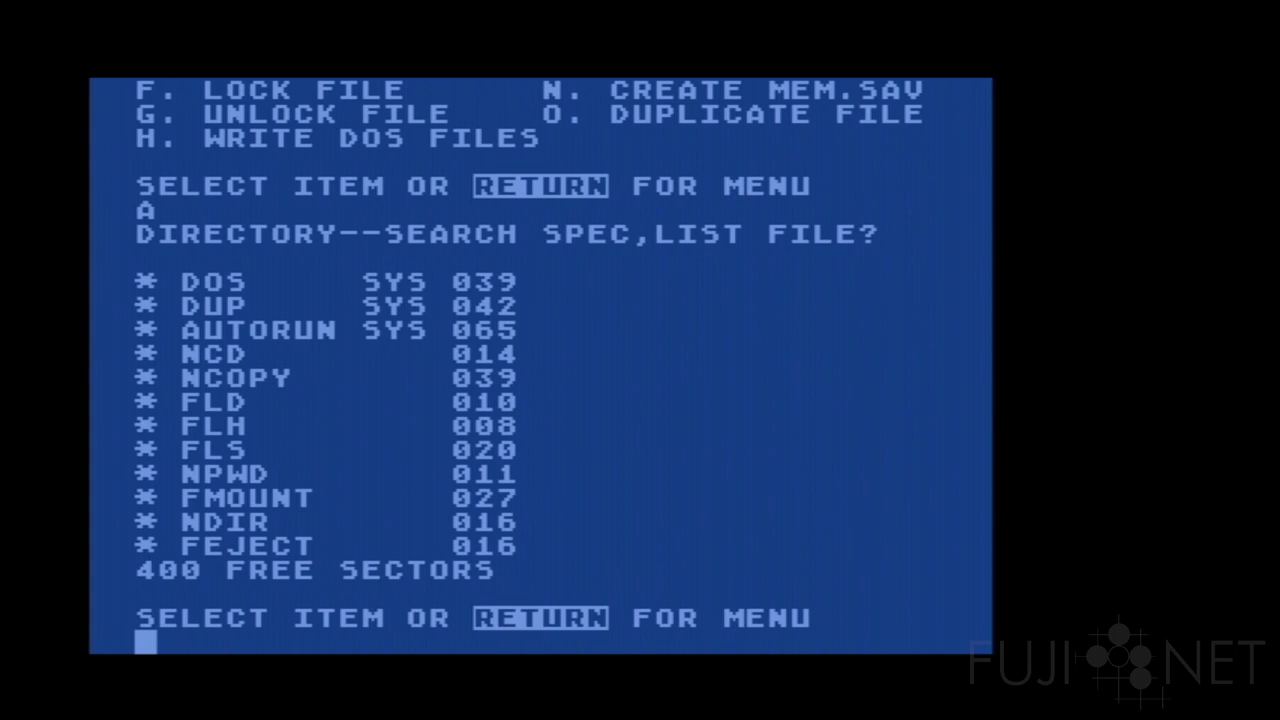
# List drive D2:, showing it empty with 704 free sectors, then redisplay the menu
pyautogui.write('A')
pyautogui.press('Return')
pyautogui.write('D2:')
pyautogui.press('Return')
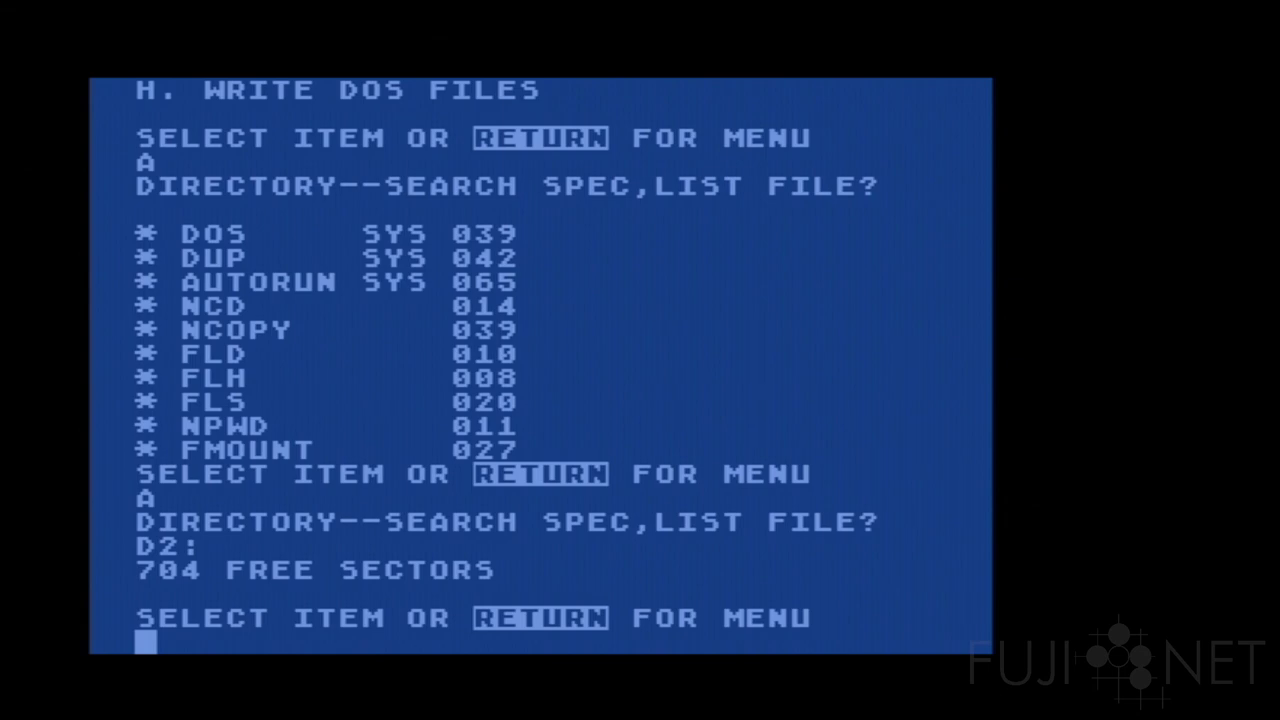
pyautogui.press('Return')
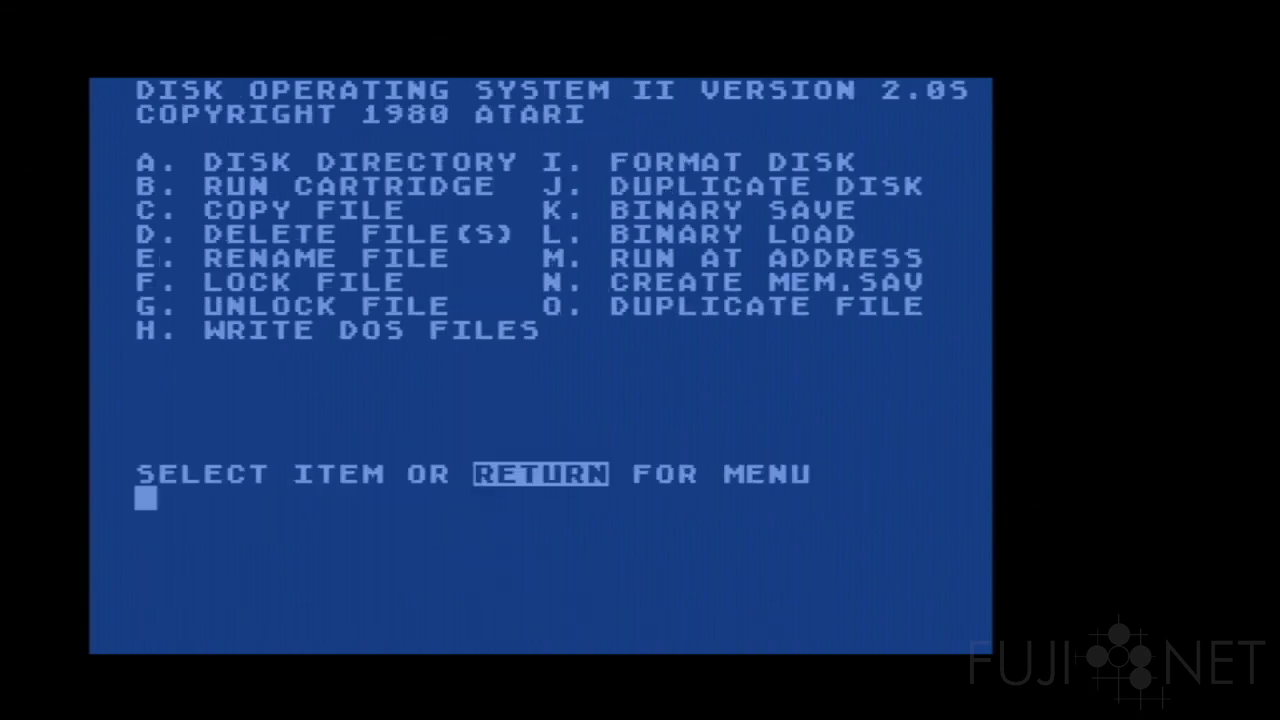
# Show the directory again, then binary-load NCD so it prompts for a prefix
pyautogui.write('A')
pyautogui.press('Return')
pyautogui.press('Return')
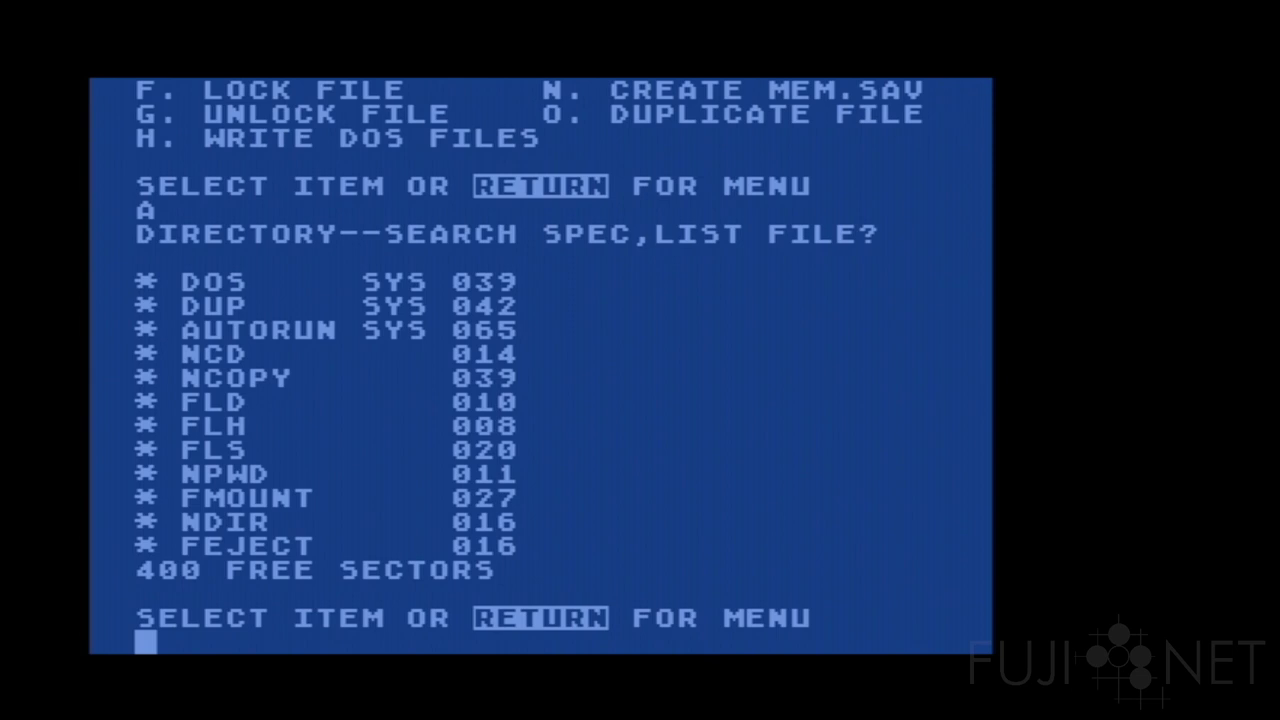
pyautogui.write('L')
pyautogui.press('Return')
pyautogui.write('NCD')
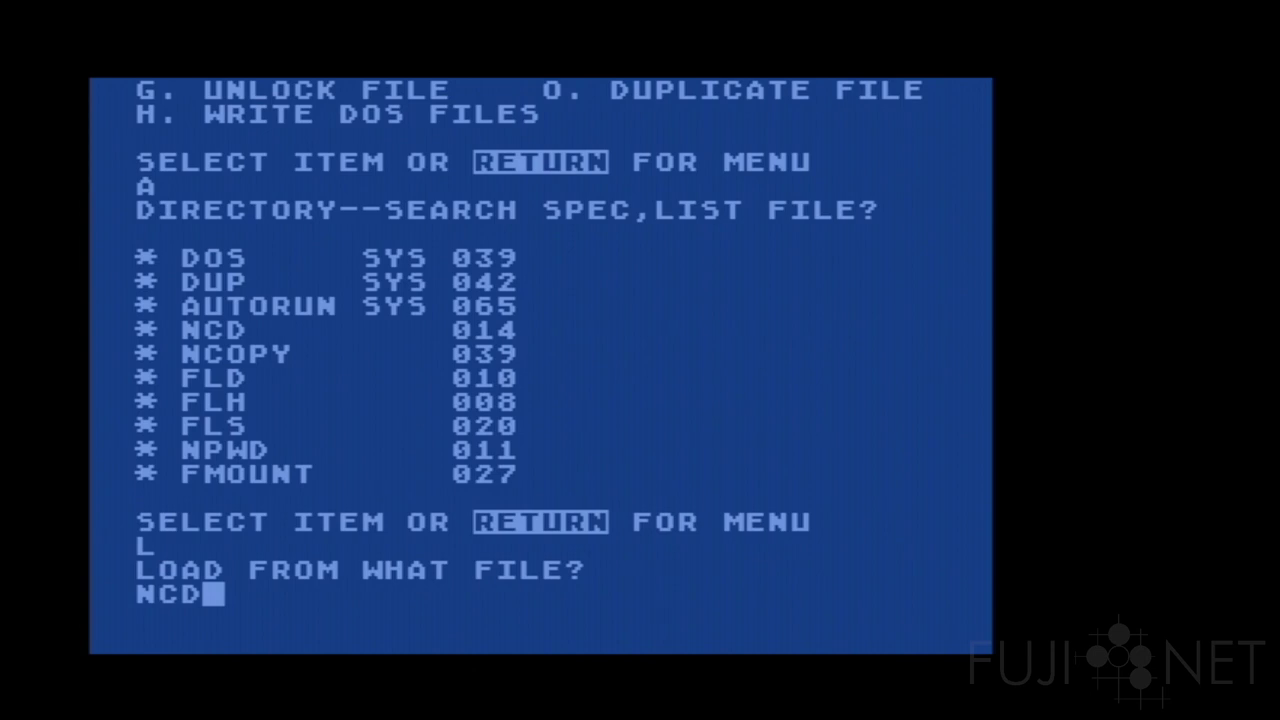
pyautogui.press('Return')
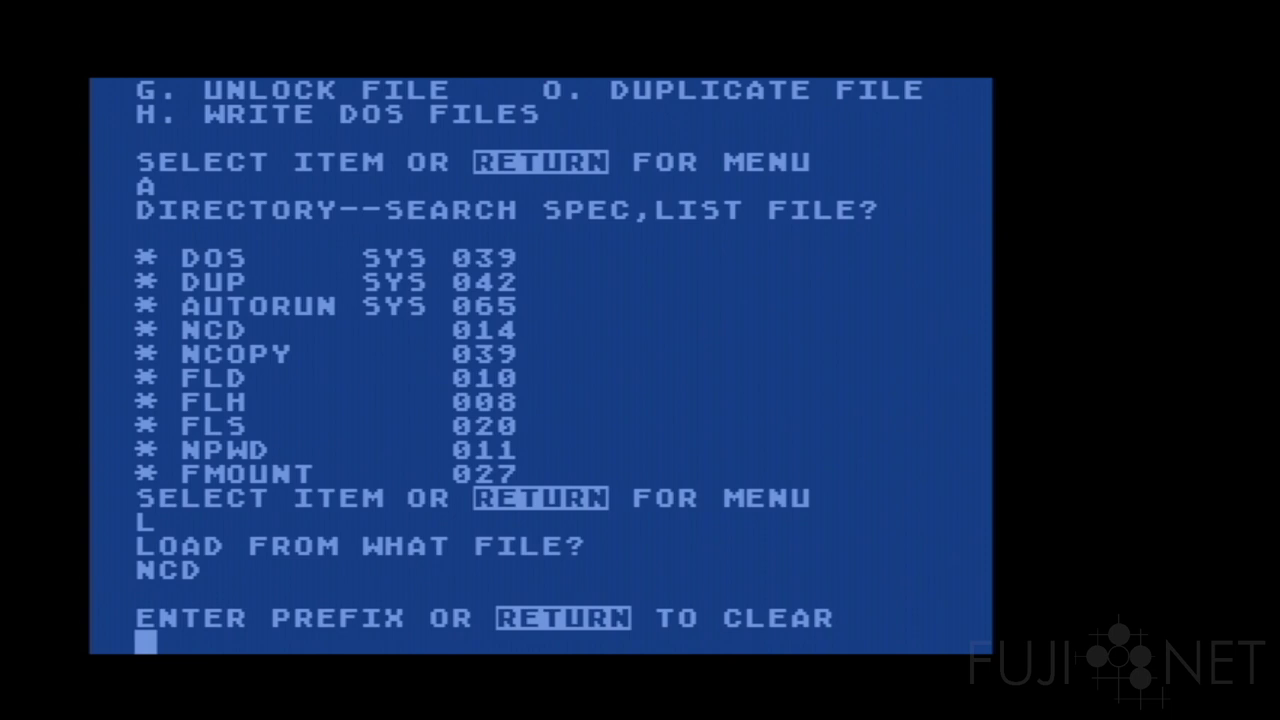
# Enter N:TNFS://apps.irata.online/ as the NCD network prefix
pyautogui.write('N:')
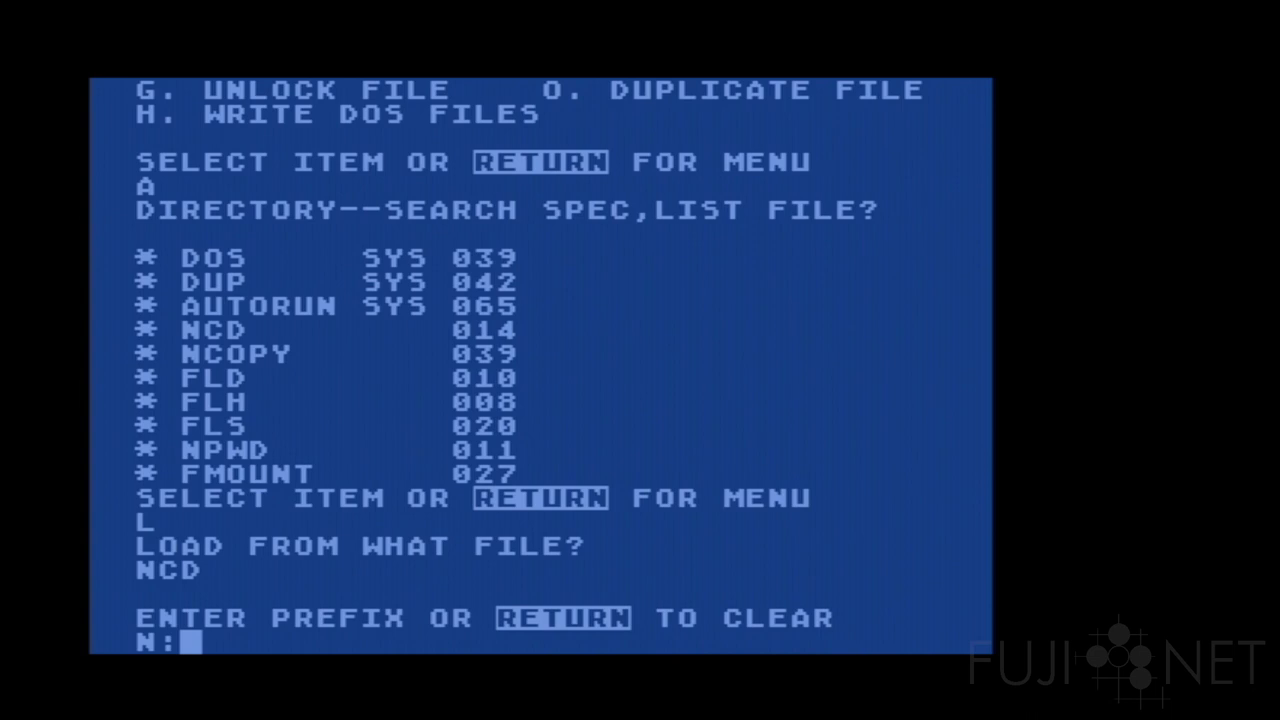
pyautogui.write('TNFS://')
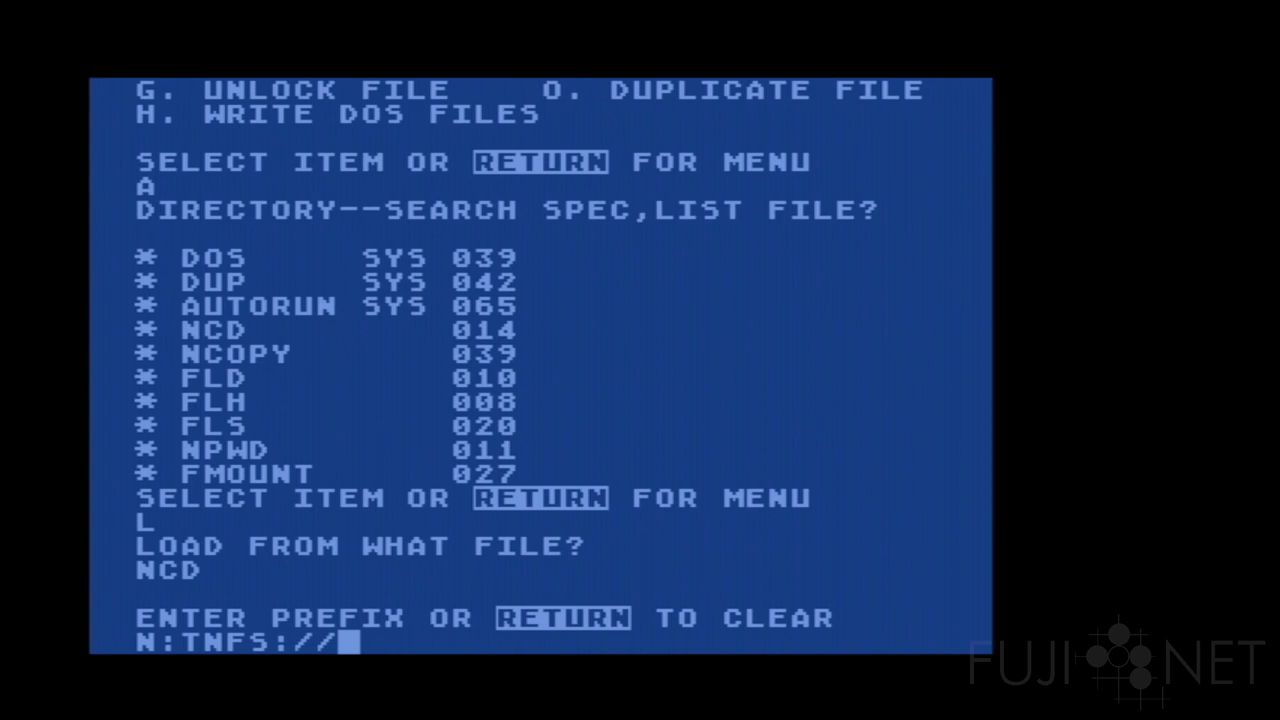
pyautogui.write('apps.irata.o')
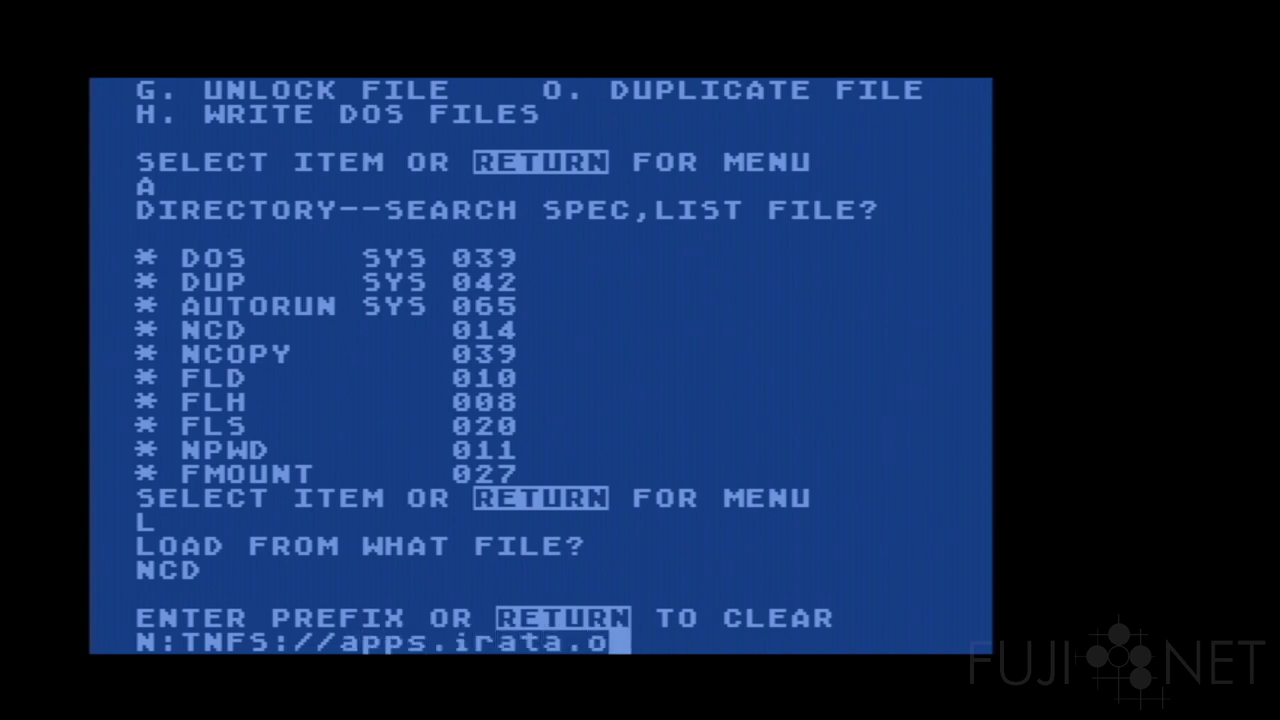
pyautogui.write('nline/')
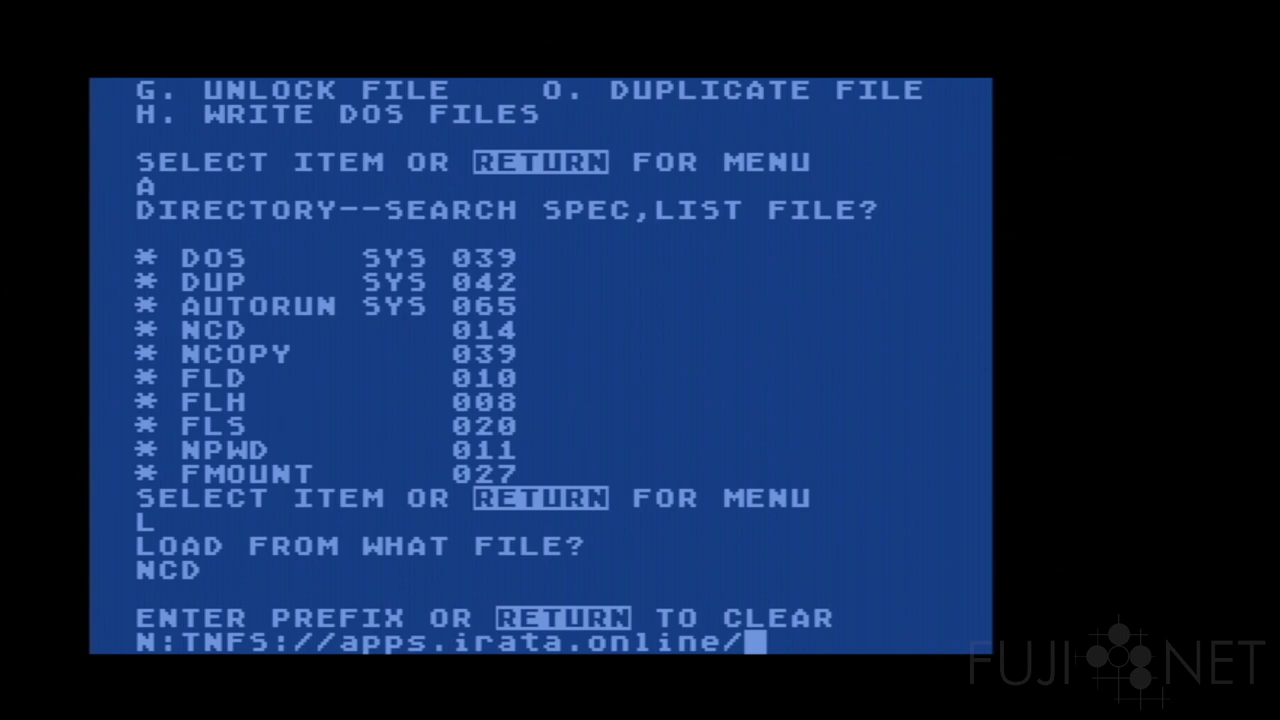
pyautogui.press('Return')
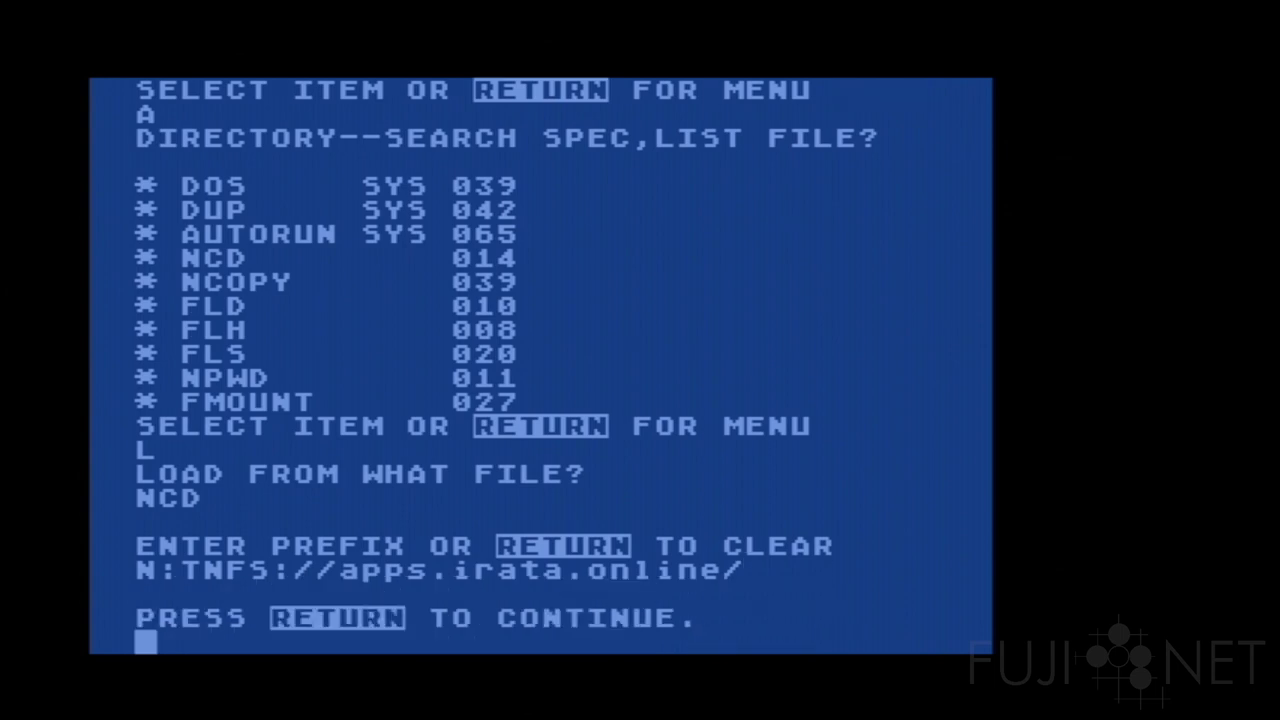
# Run NPWD to confirm the prefix is TNFS://apps.irata.online/
pyautogui.press('Return')
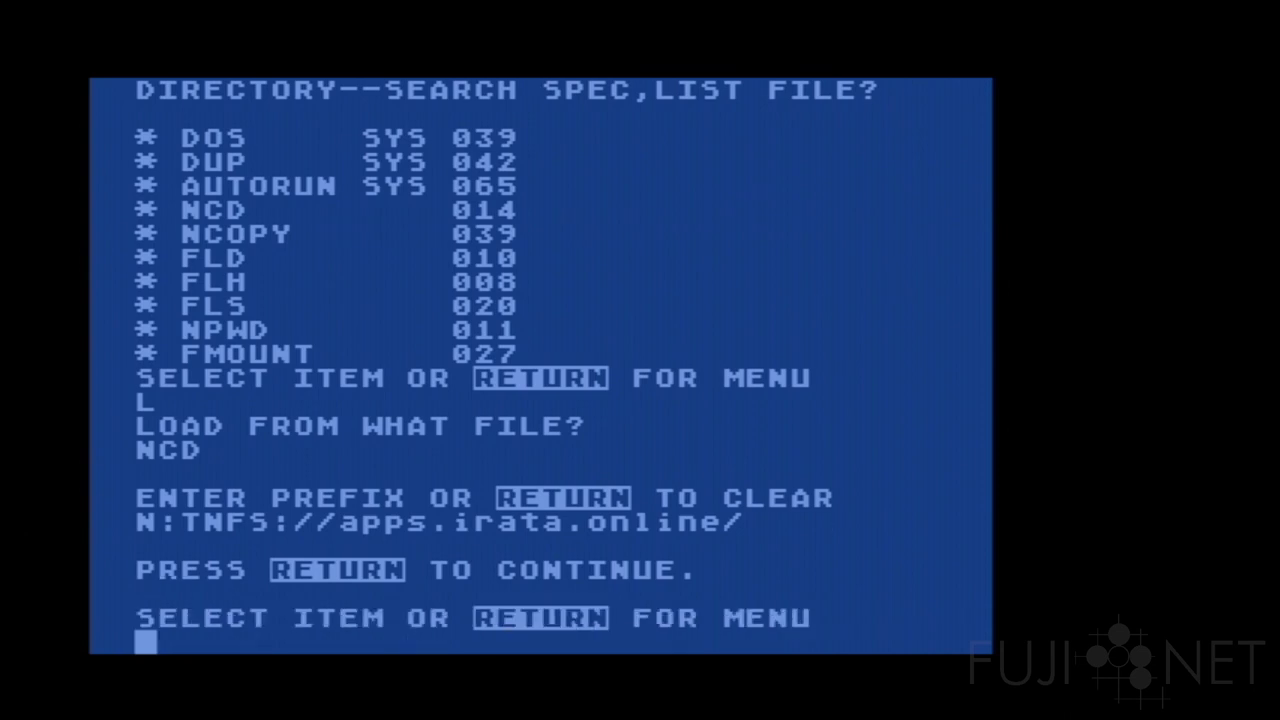
pyautogui.write('L')
pyautogui.press('Return')
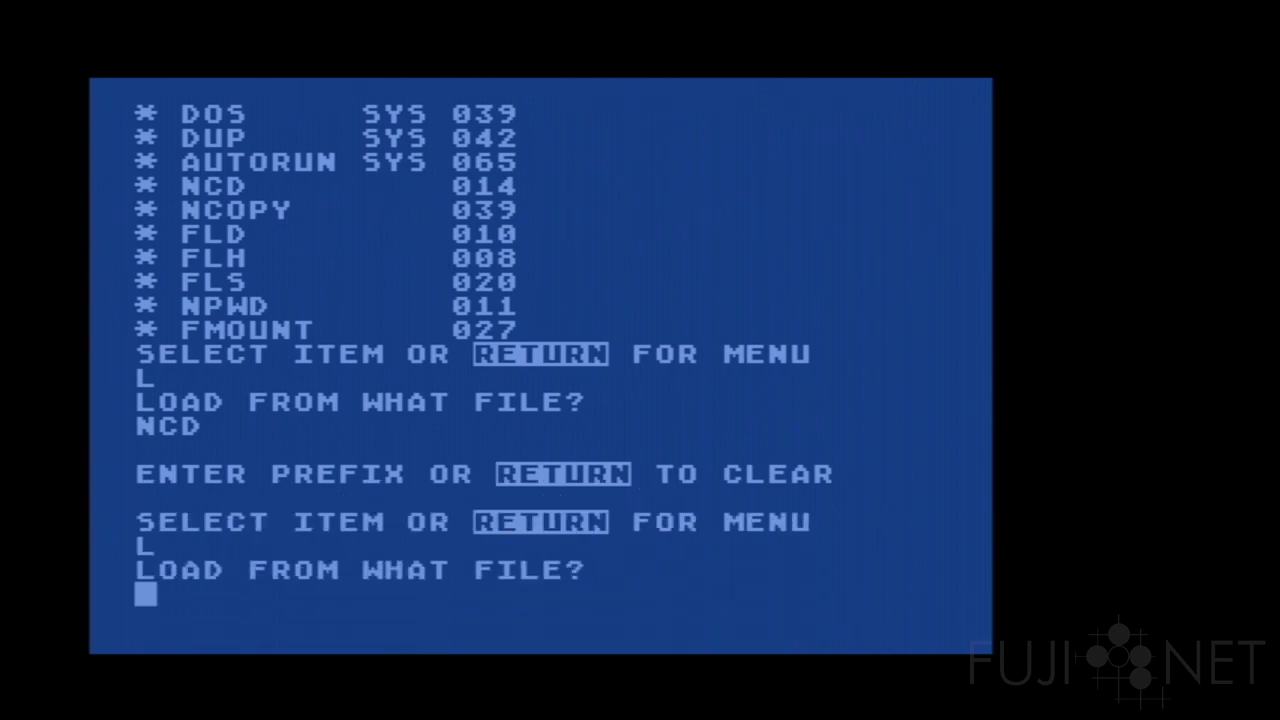
pyautogui.write('NPWD')
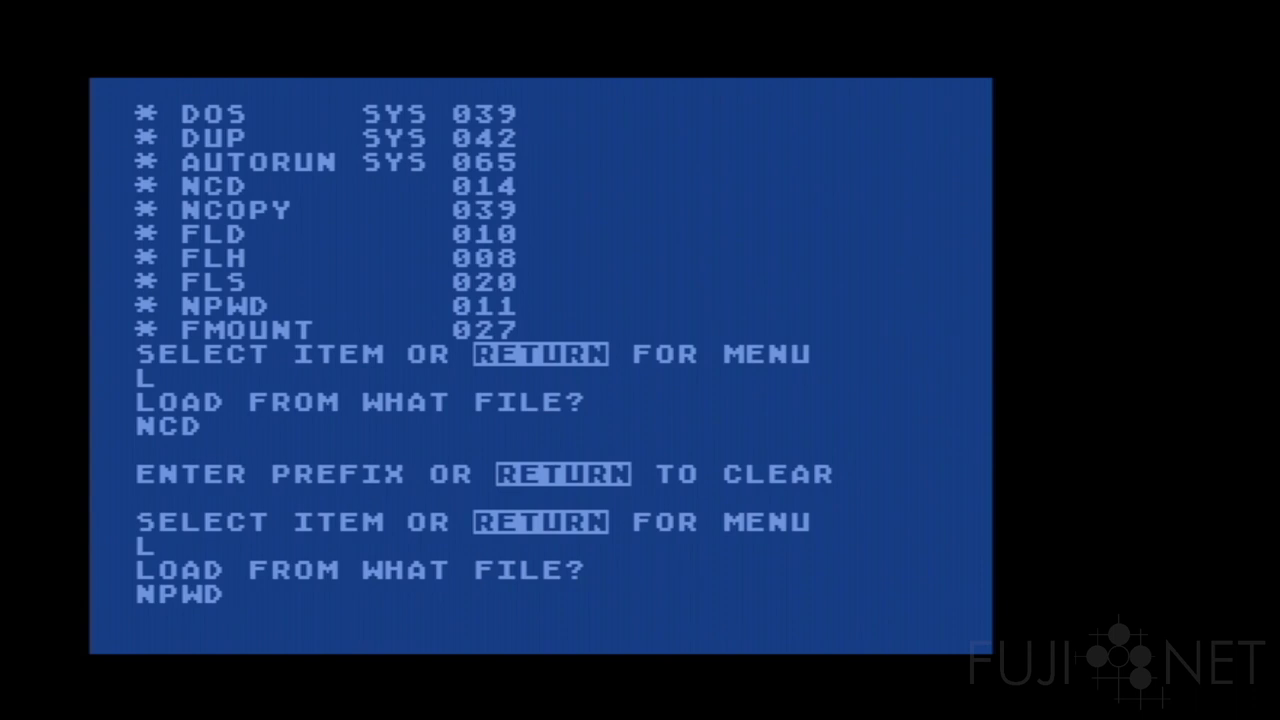
pyautogui.press('Return')
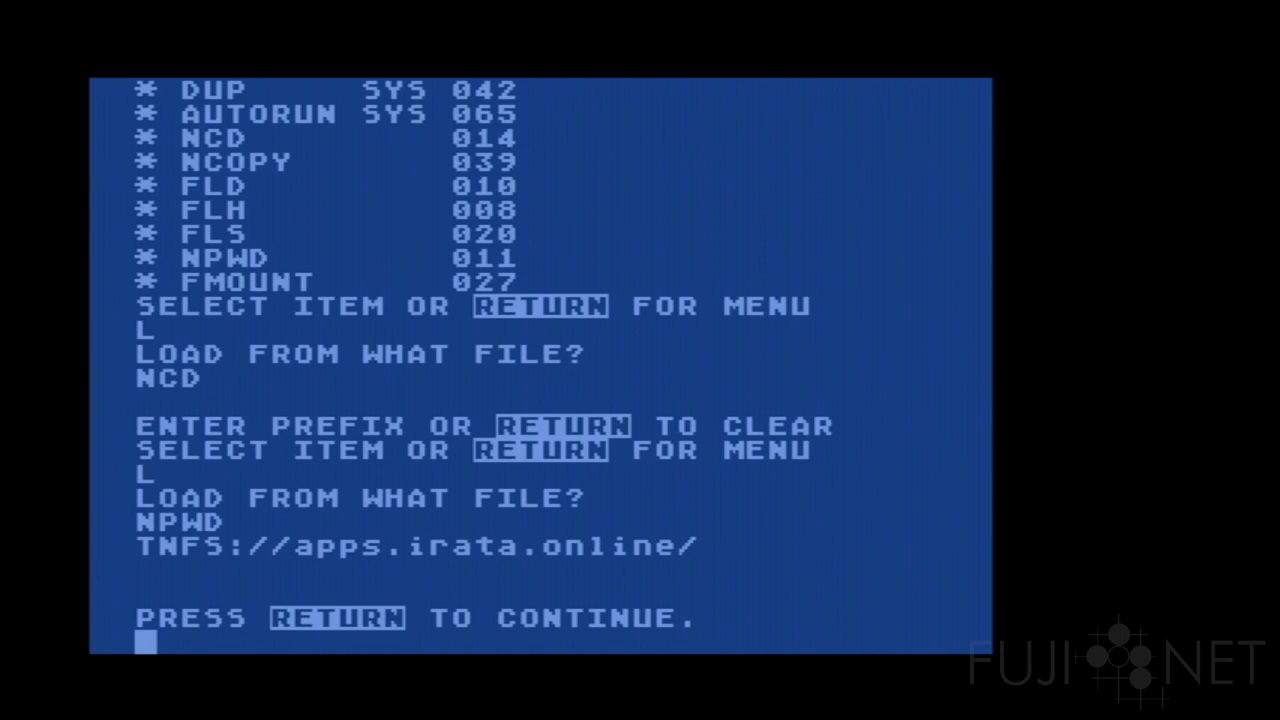
# Run NDIR to list the server's Apple_II, Atari_8-bit, Coleco_Adam and commodore folders
pyautogui.press('Return')
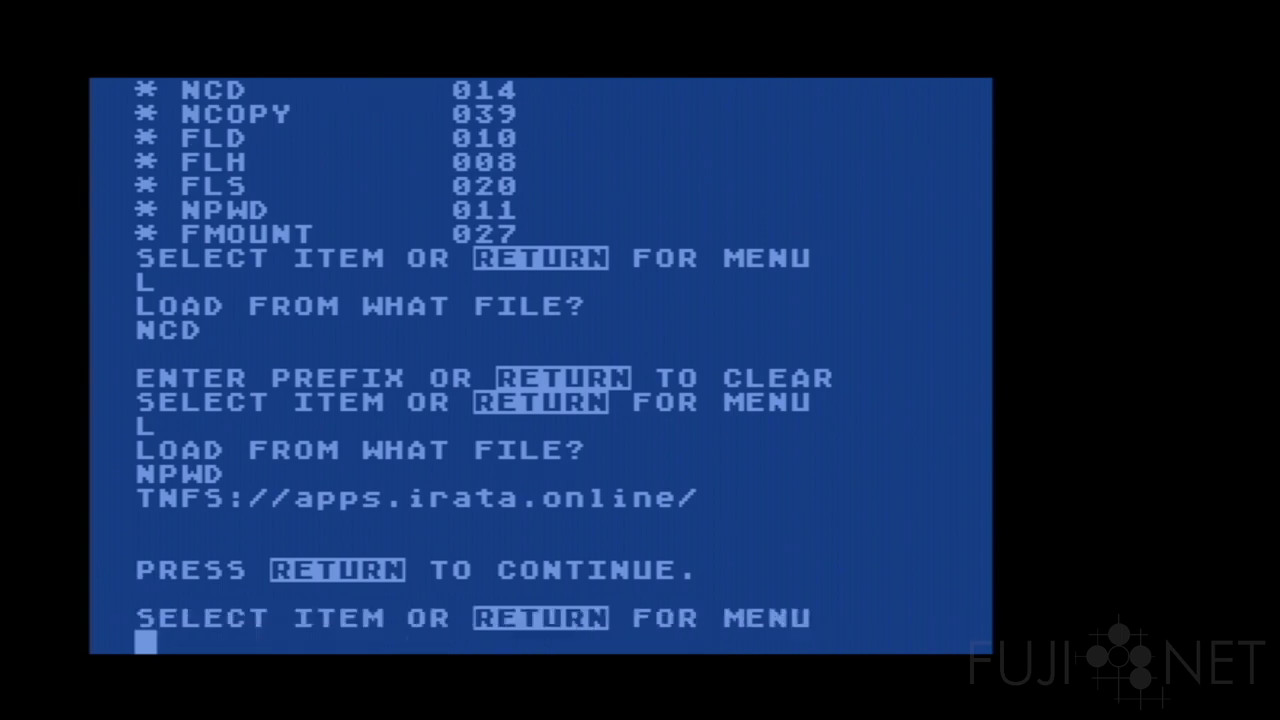
pyautogui.write('L')
pyautogui.press('Return')
pyautogui.write('NDIR')
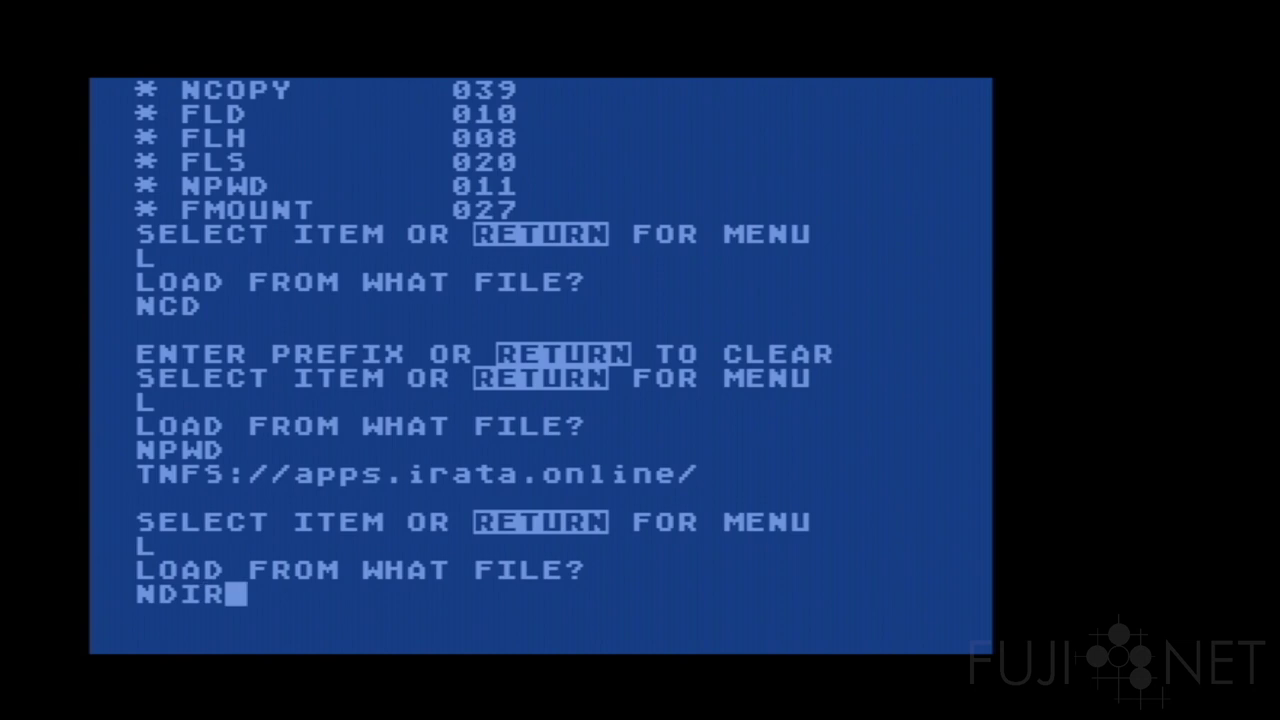
pyautogui.press('Return')
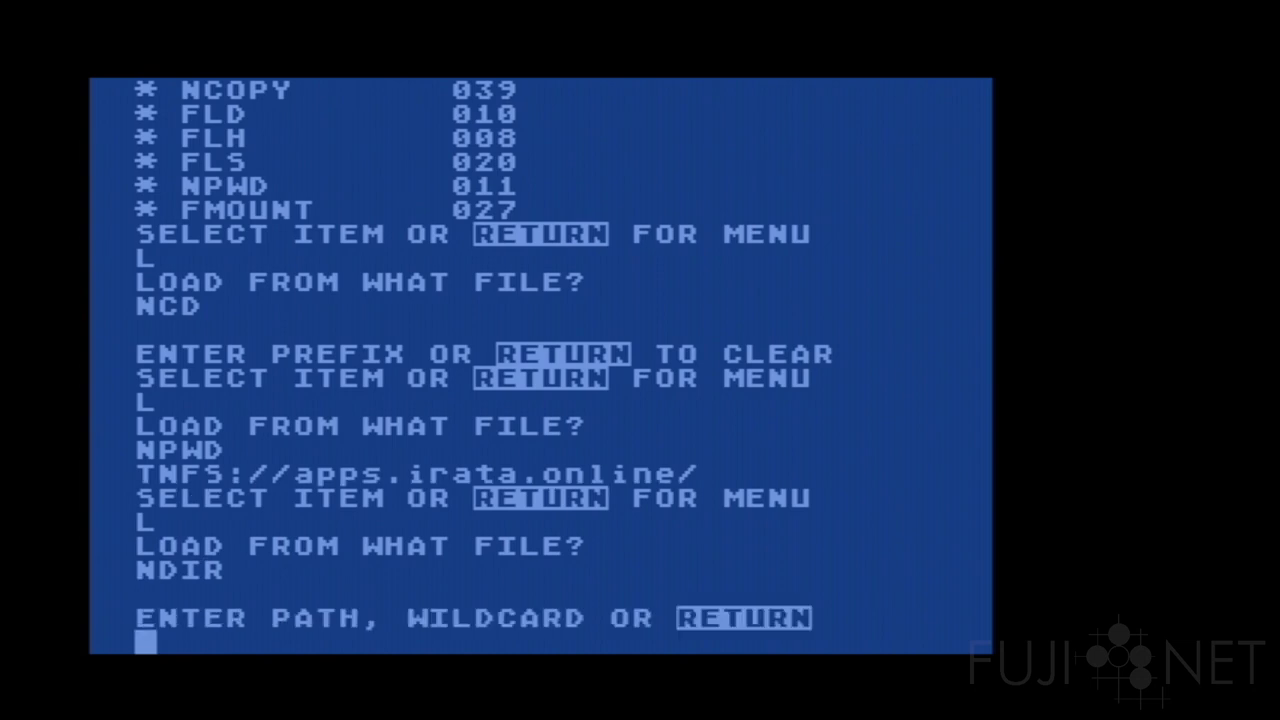
pyautogui.press('Return')
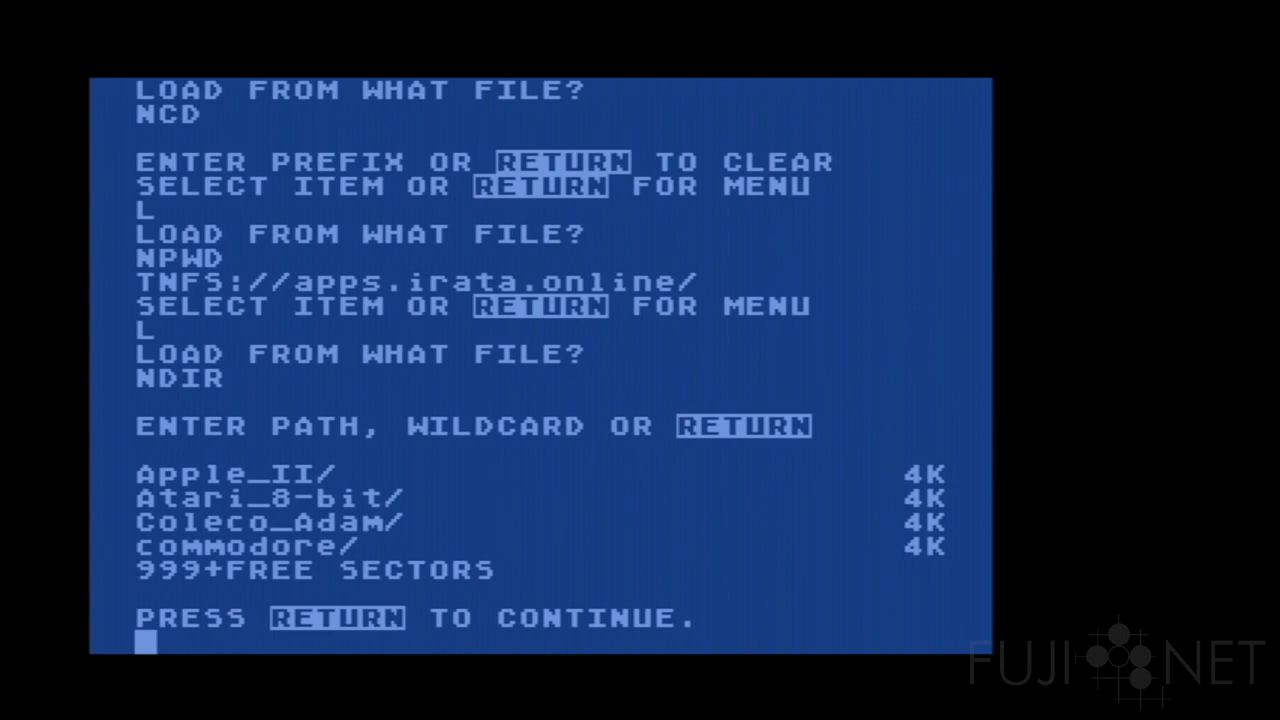
# Load NCD and set the network prefix to N:Atari_8-bit/
pyautogui.press('Return')
pyautogui.write('L')
pyautogui.press('Return')
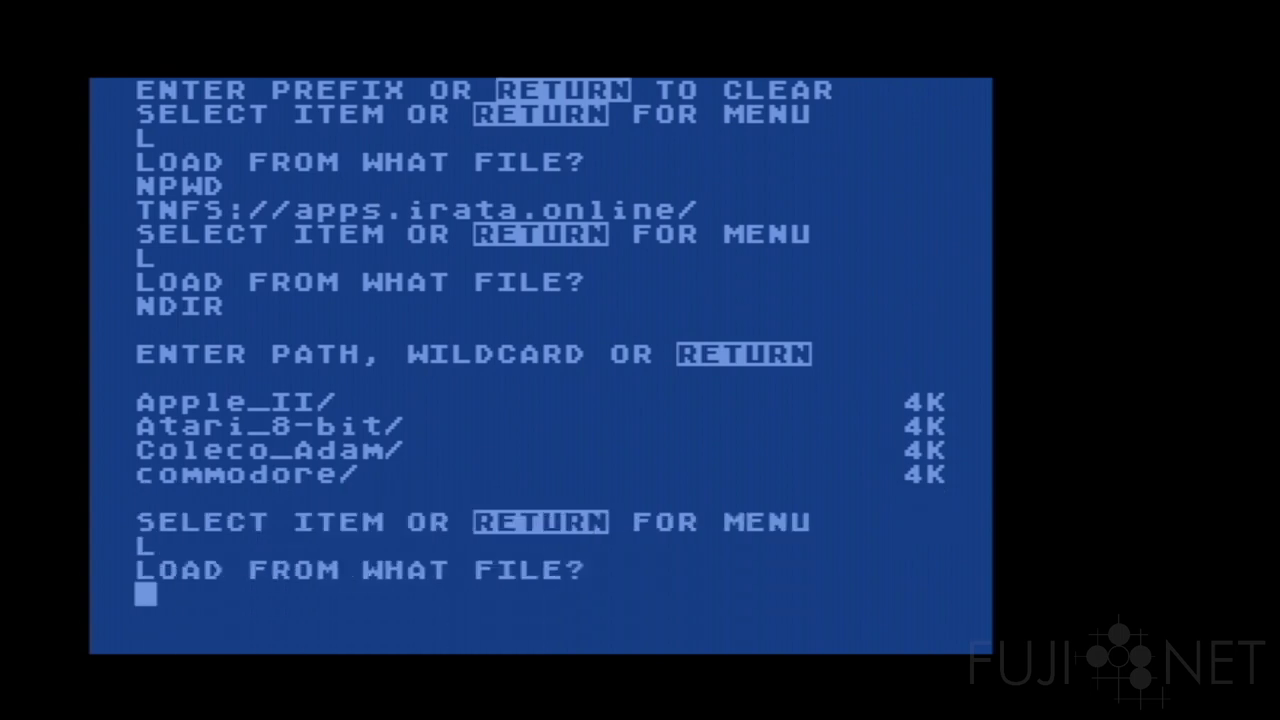
pyautogui.write('N:')
pyautogui.press('BackSpace')
pyautogui.press('BackSpace')
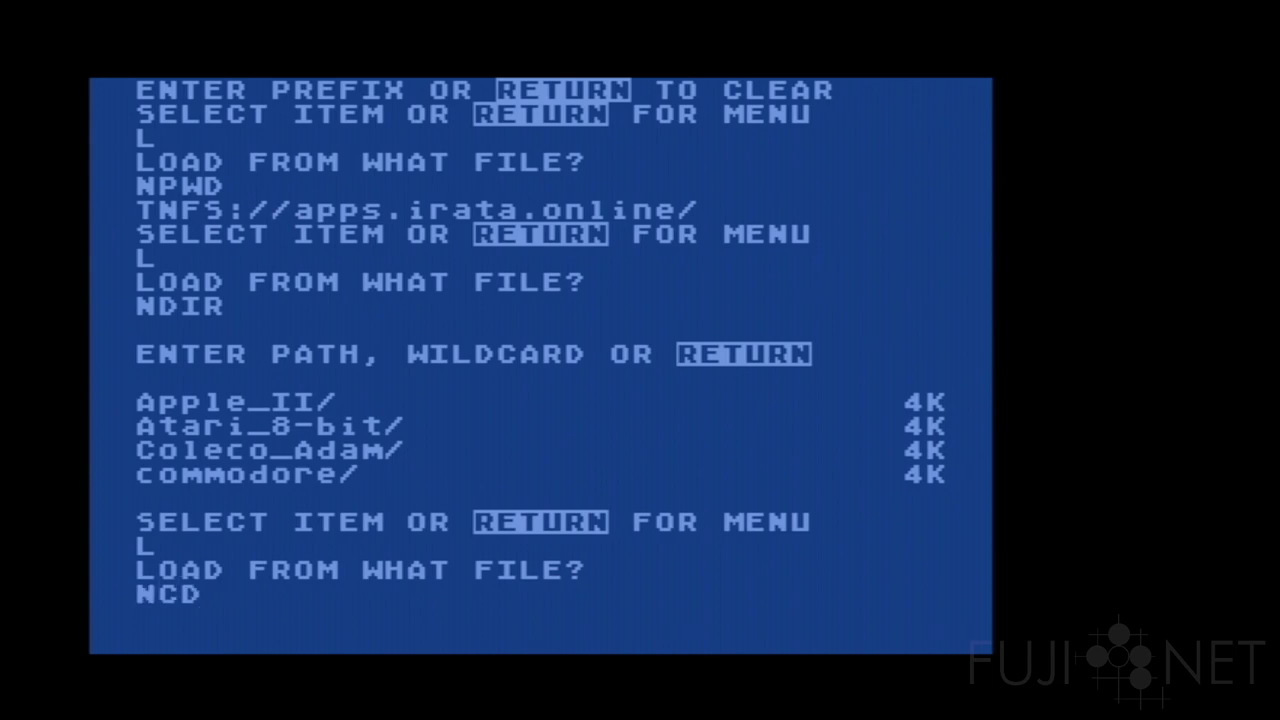
pyautogui.write('NCD')
pyautogui.press('Return')
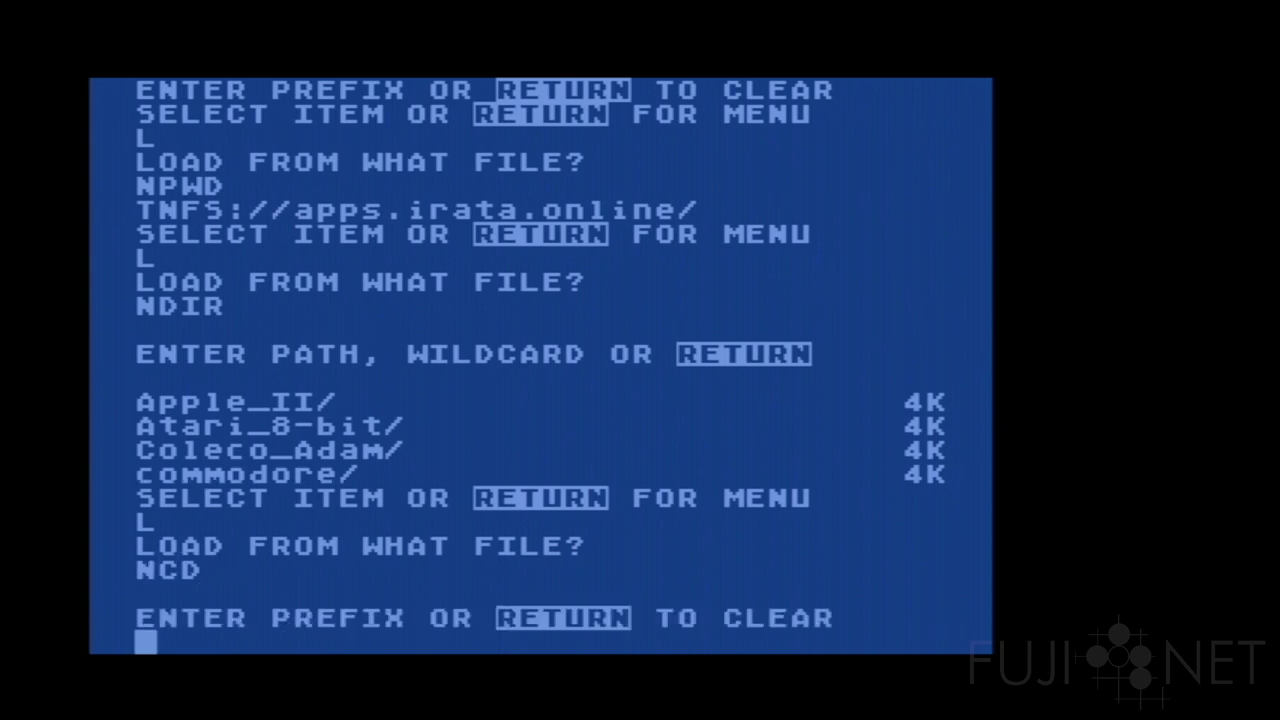
pyautogui.write('N:')
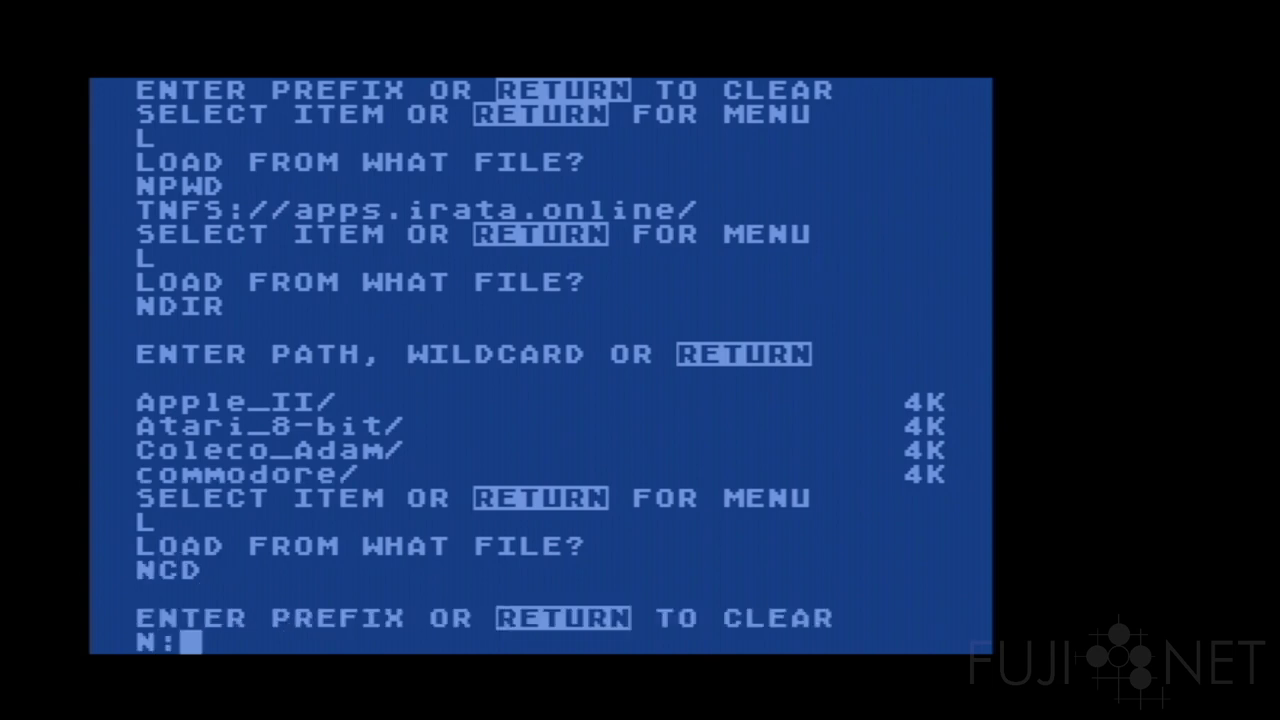
pyautogui.write('Atari_')
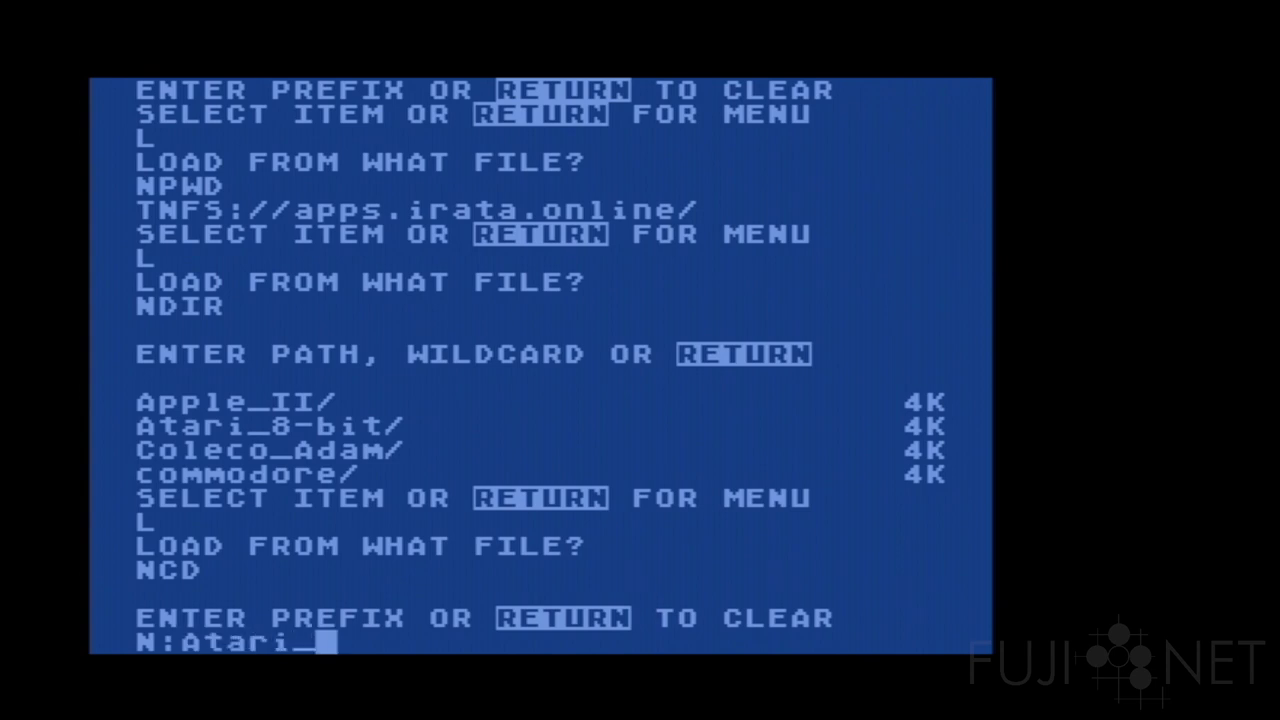
pyautogui.write('8-bit/')
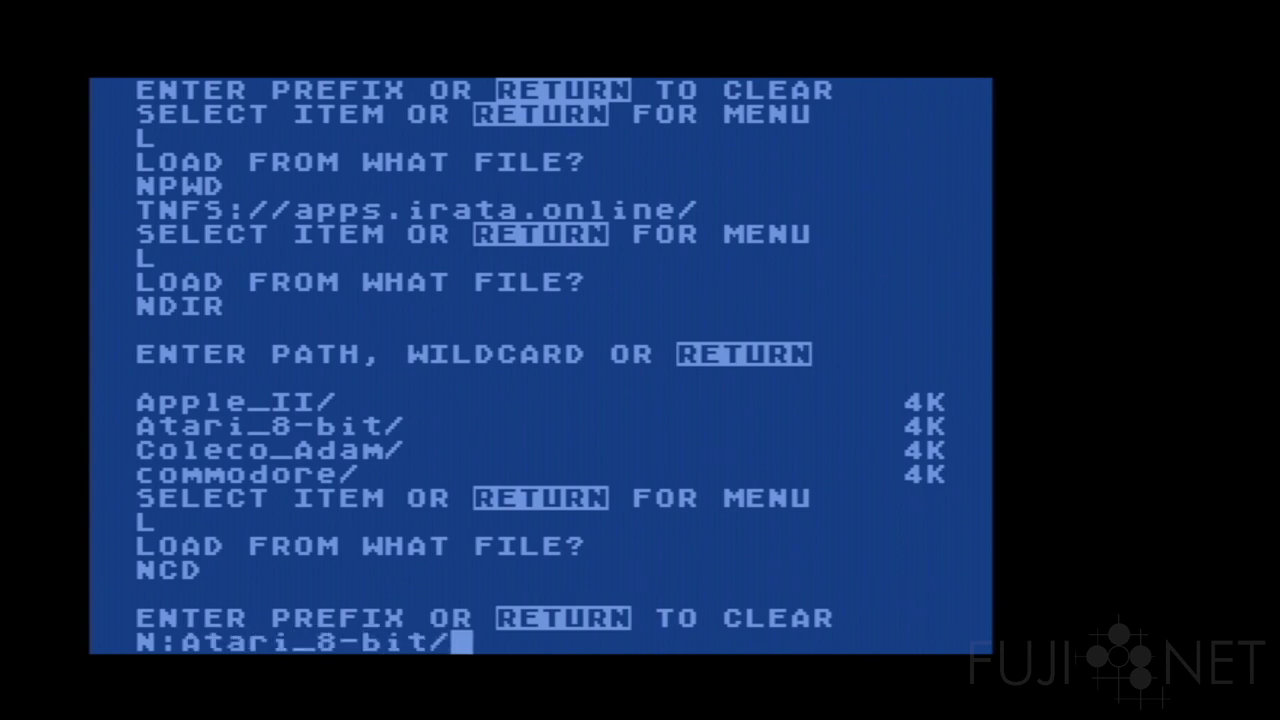
pyautogui.press('Return')
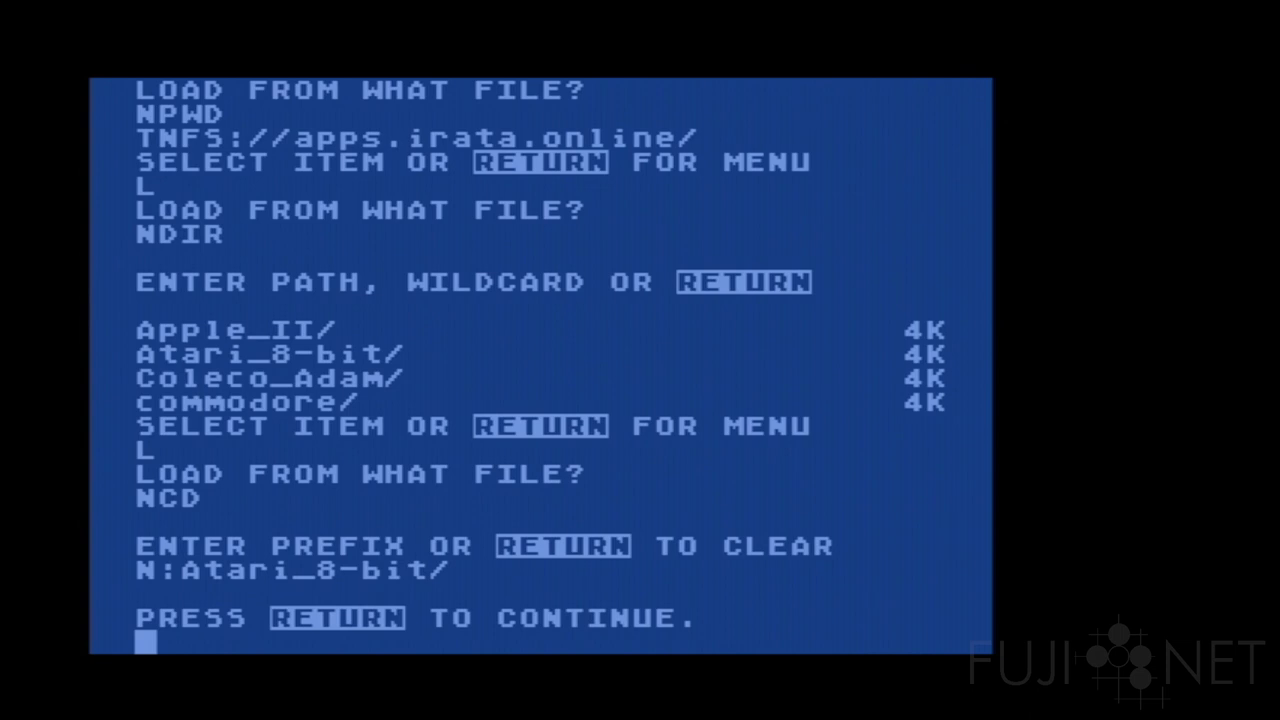
# Run NDIR to list Atari_8-bit's folders plus fnc-tools.atr and n-handler.atr
pyautogui.press('Return')
pyautogui.write('L')
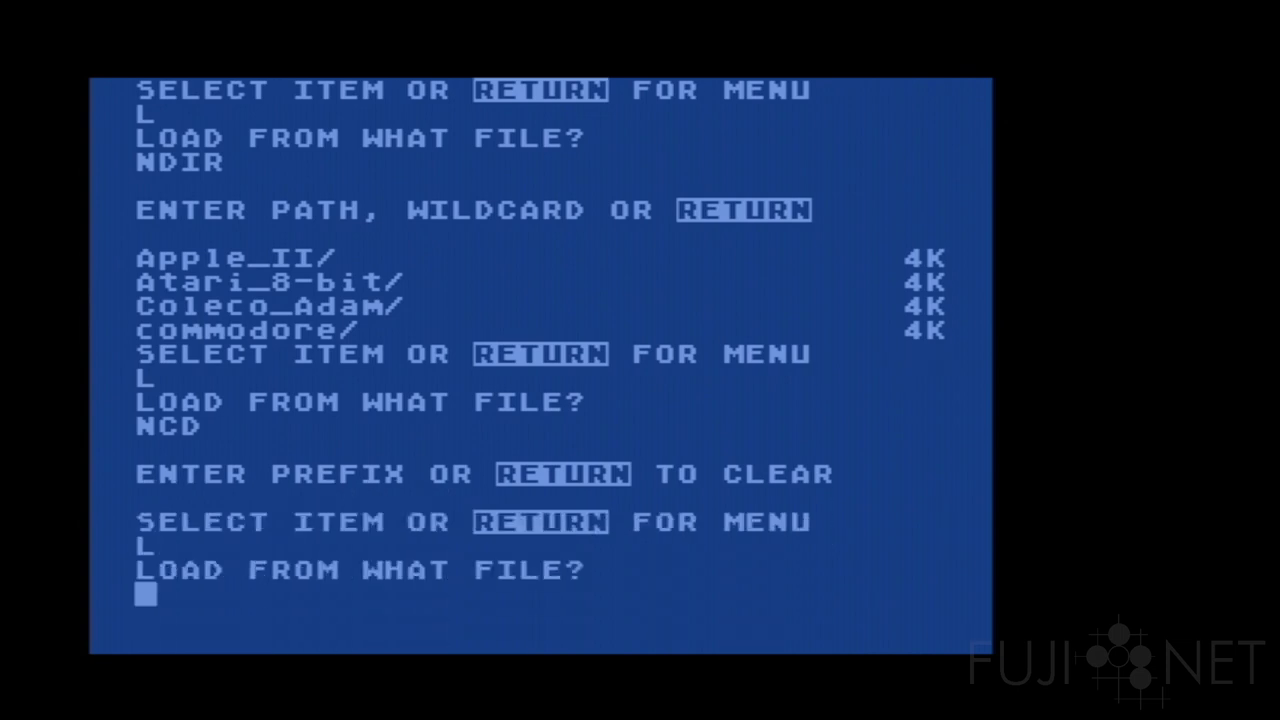
pyautogui.write('NDIR')
pyautogui.press('Return')
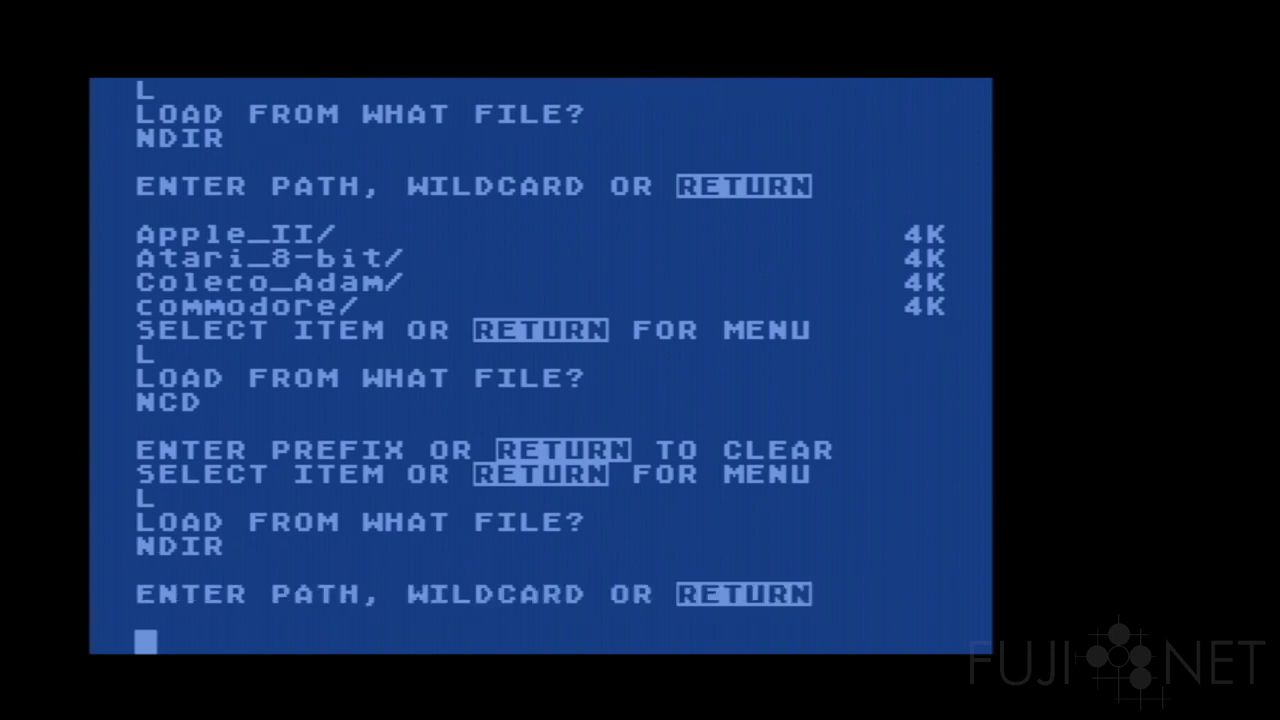
pyautogui.press('Return')
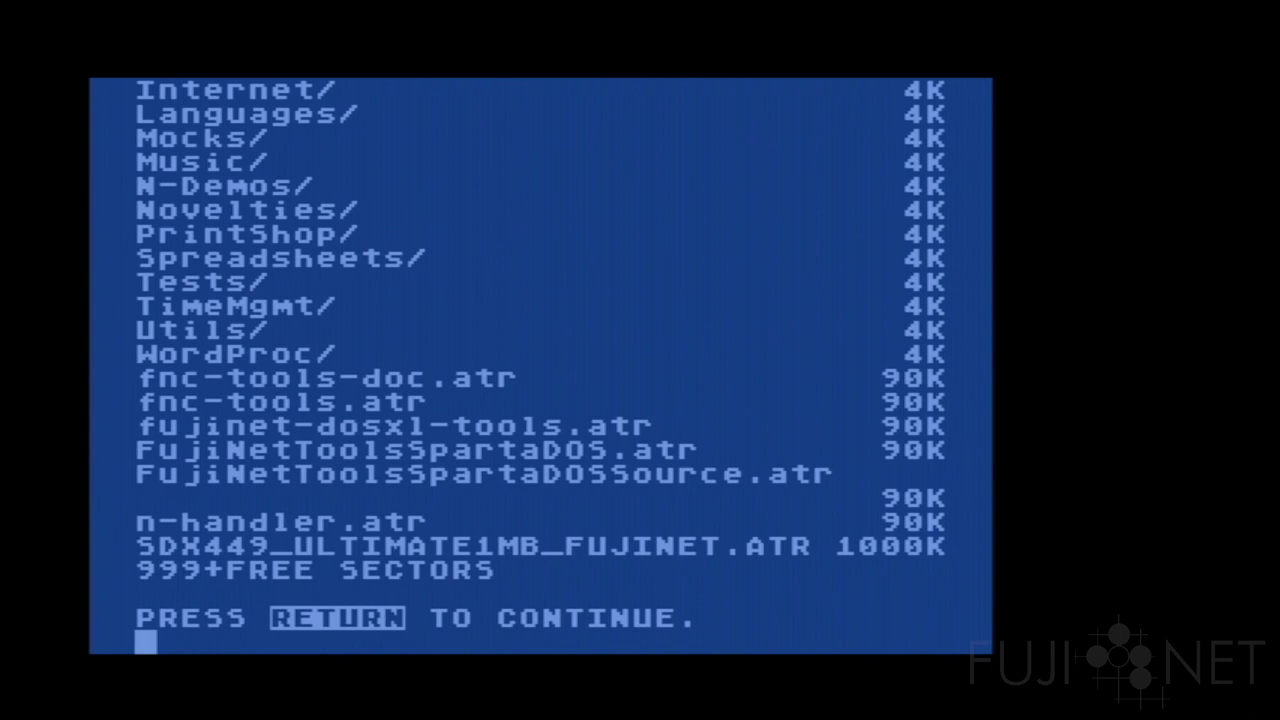
# Load NCD and set the network prefix to N:Games/Homesoft/
pyautogui.press('Return')
pyautogui.write('L')
pyautogui.press('Return')
pyautogui.write('NCD')
pyautogui.press('Return')
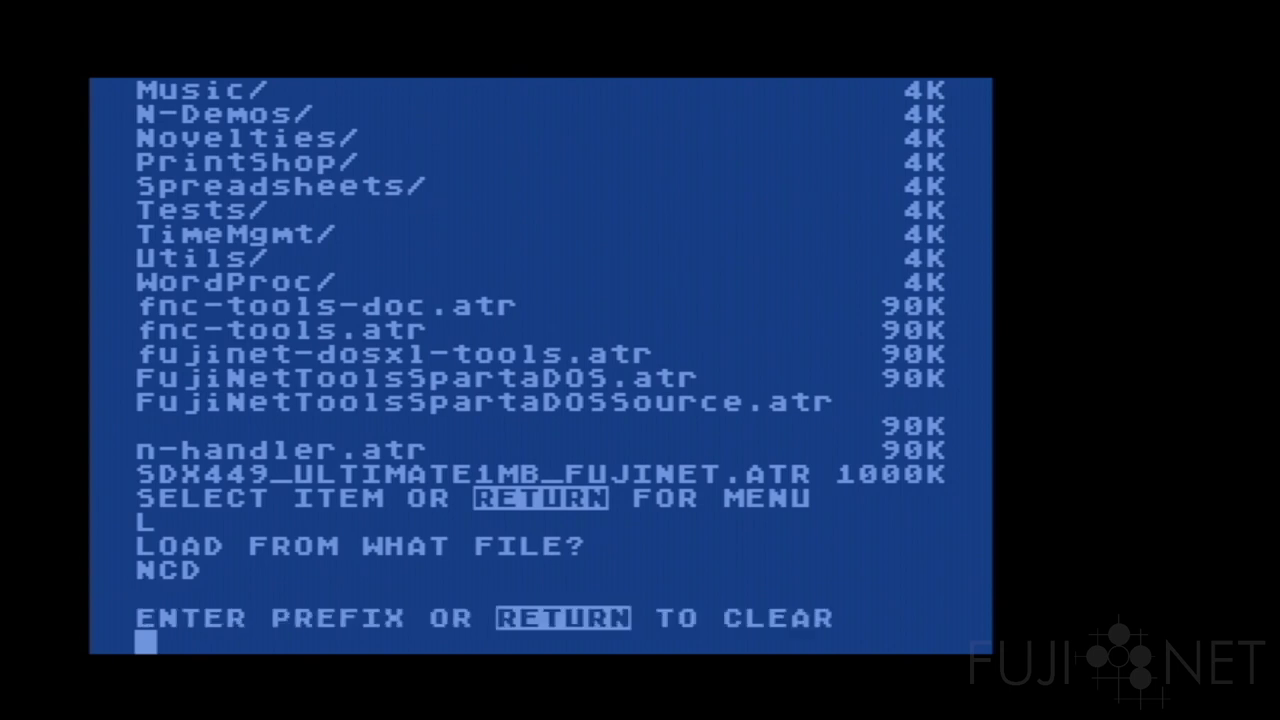
pyautogui.write('N:')
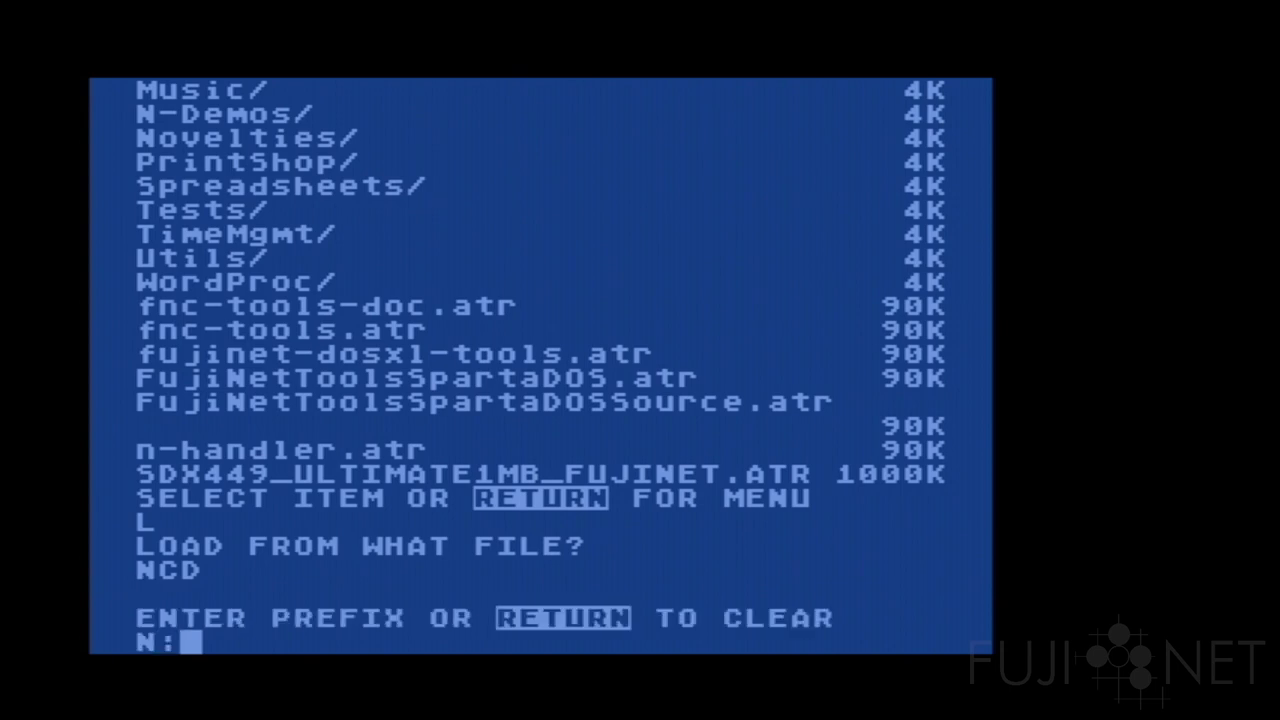
pyautogui.write('Games/')
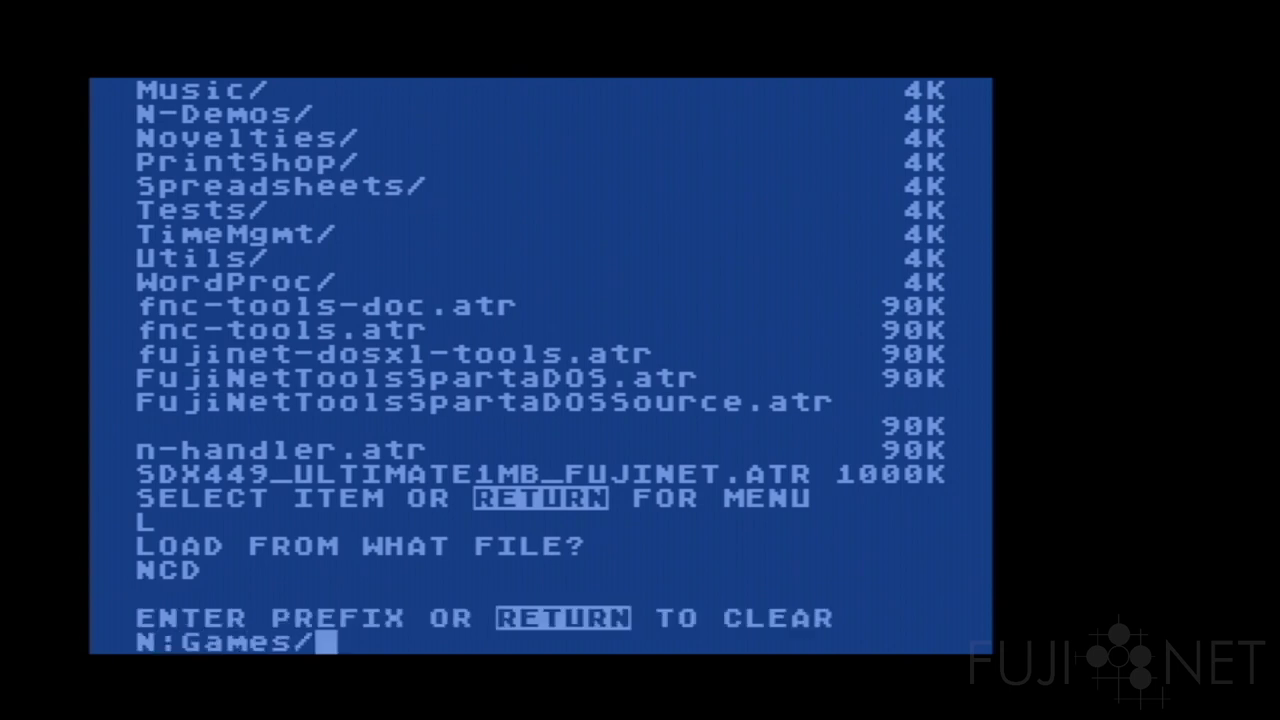
pyautogui.write('Homeso')
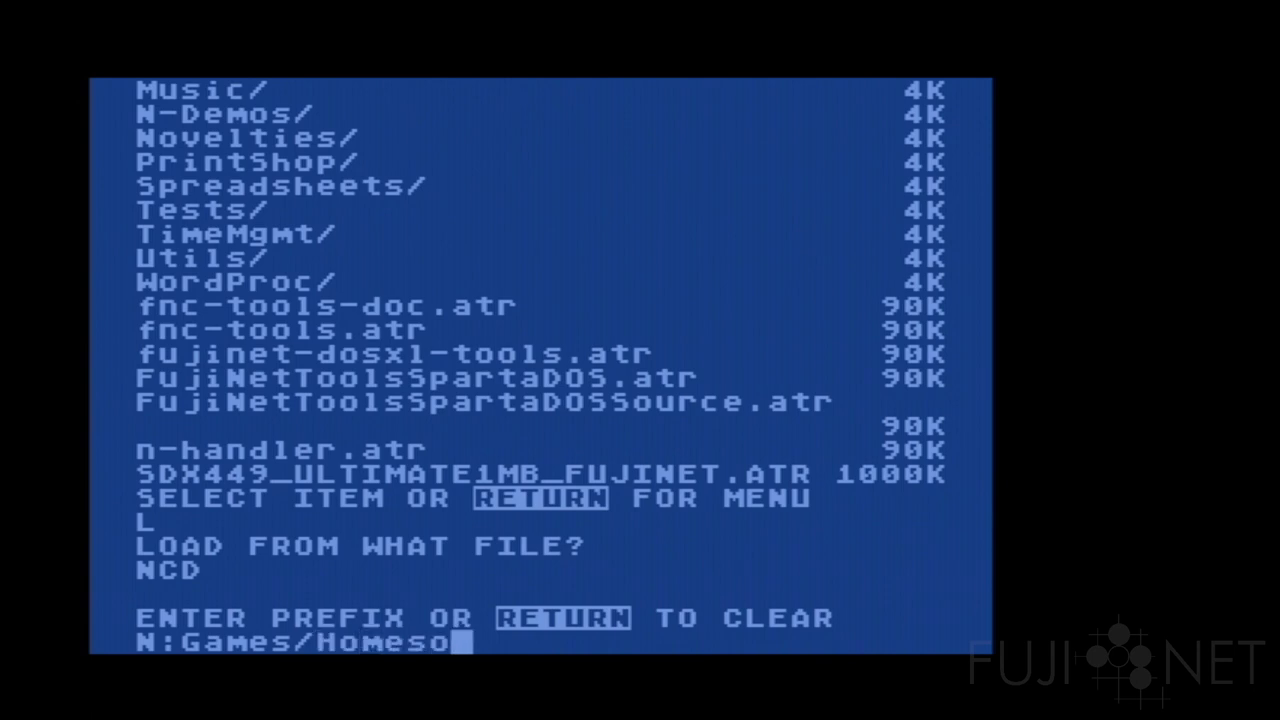
pyautogui.write('ft/')
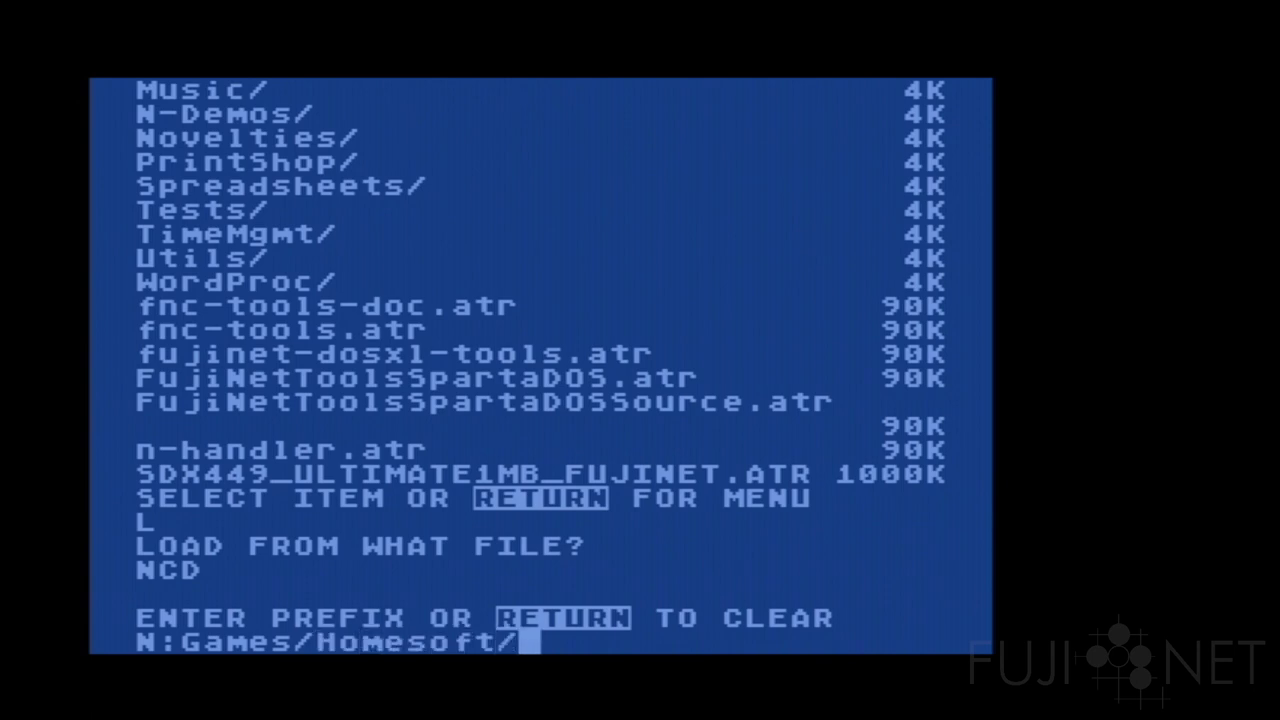
pyautogui.press('Return')
# Run NDIR to list Homesoft's !Diskonly/, 0-9/, A/–Z/ folders and GAMES_S.TXT
pyautogui.press('Return')
pyautogui.write('L')
pyautogui.press('Return')
pyautogui.write('NDIR')
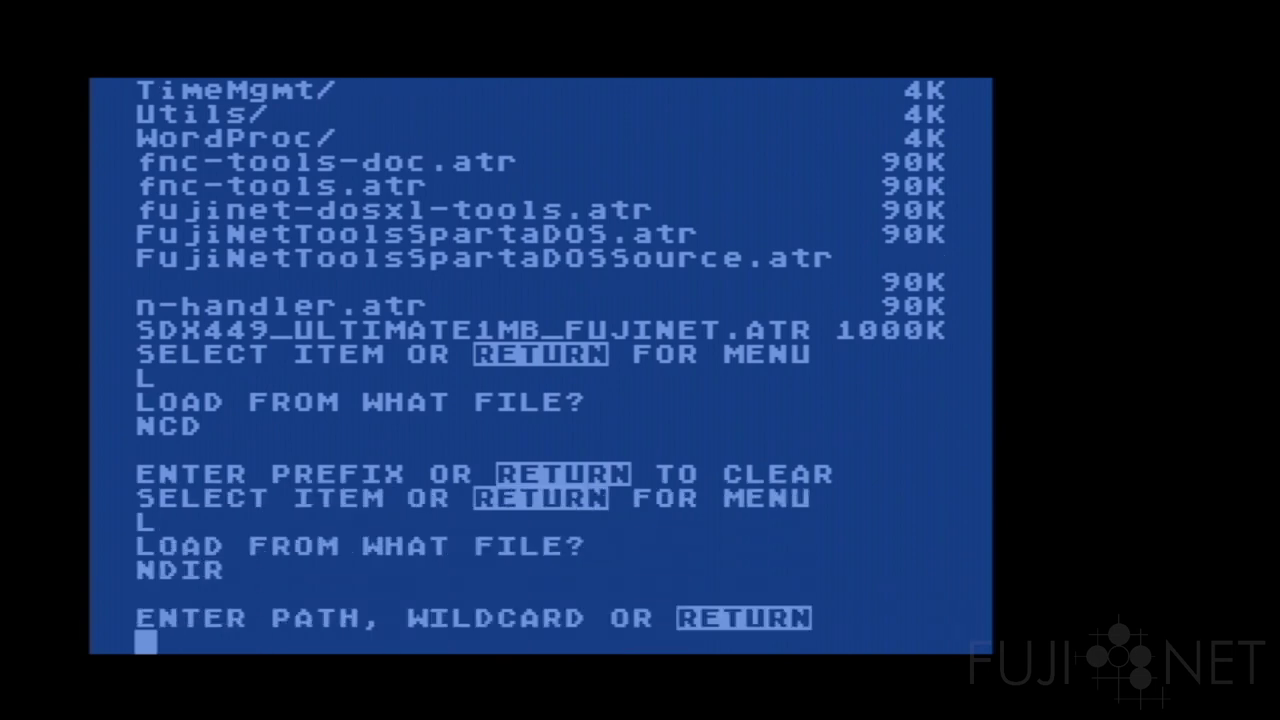
pyautogui.press('Return')
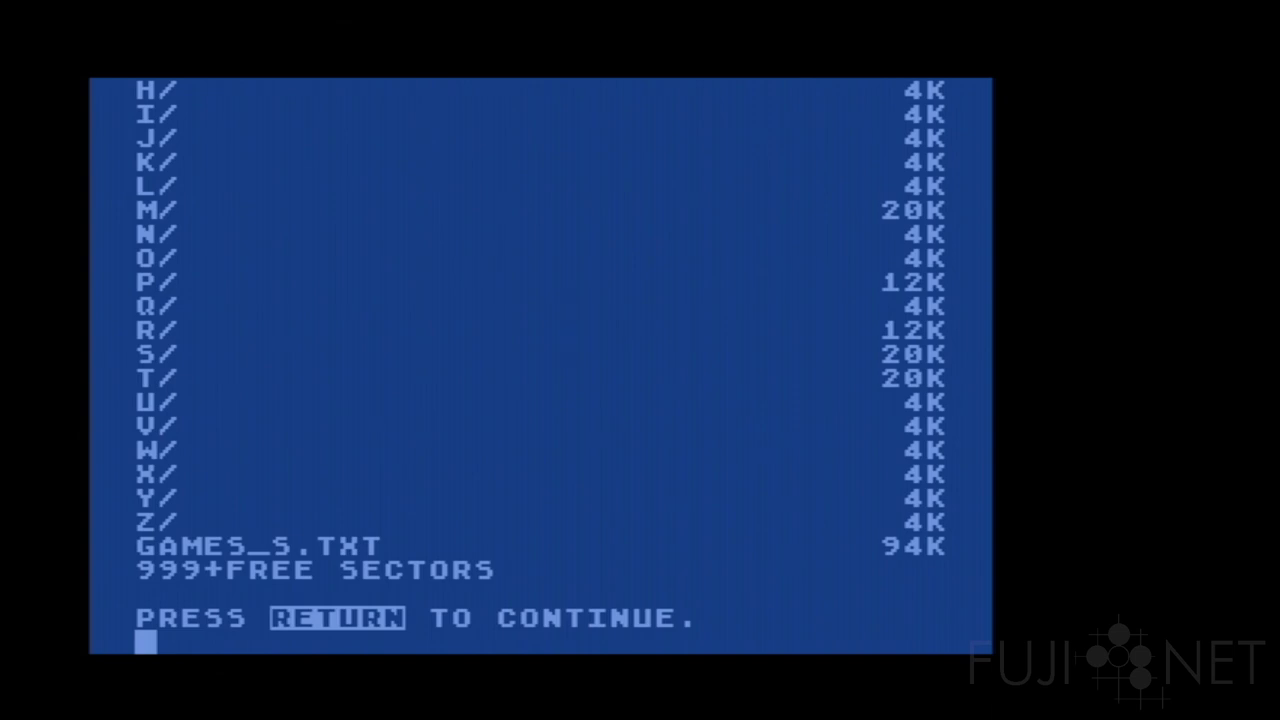
pyautogui.press('Return')
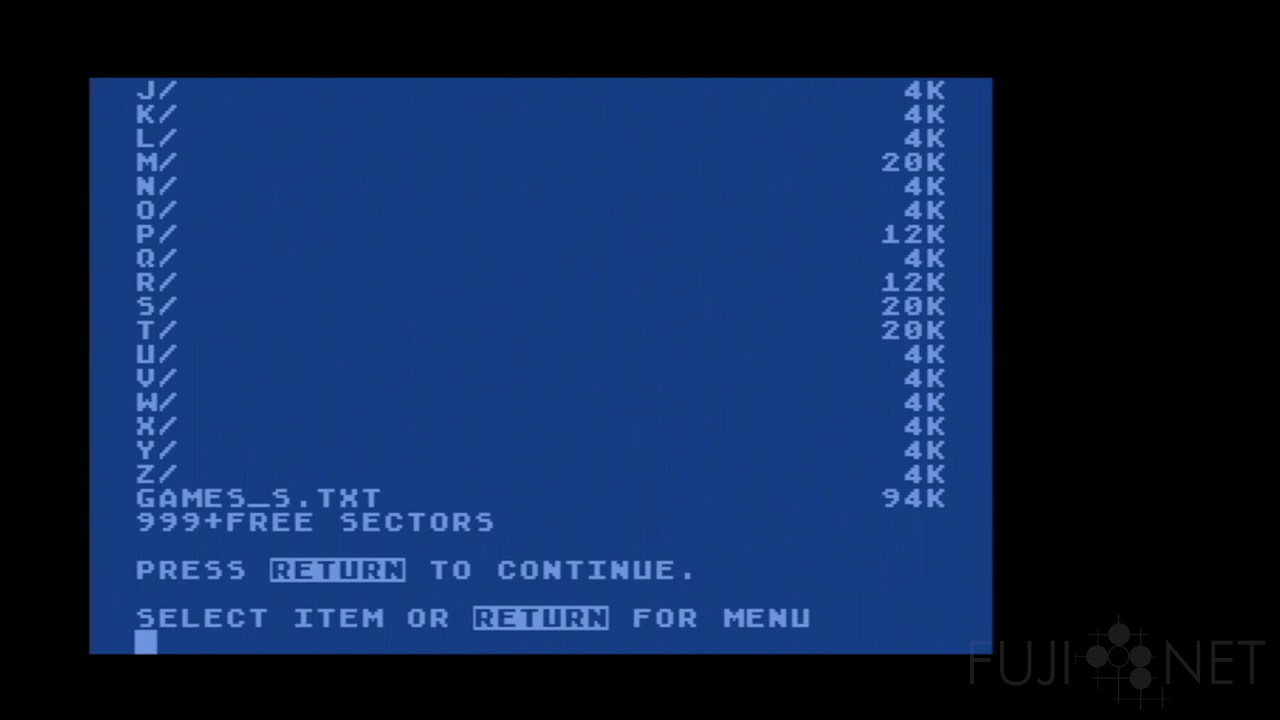
# Run NDIR on N:C/Congo* to find Congo Bongo (Title Version).xex (28K) and Congo Bongo.xex (16K)
pyautogui.write('L')
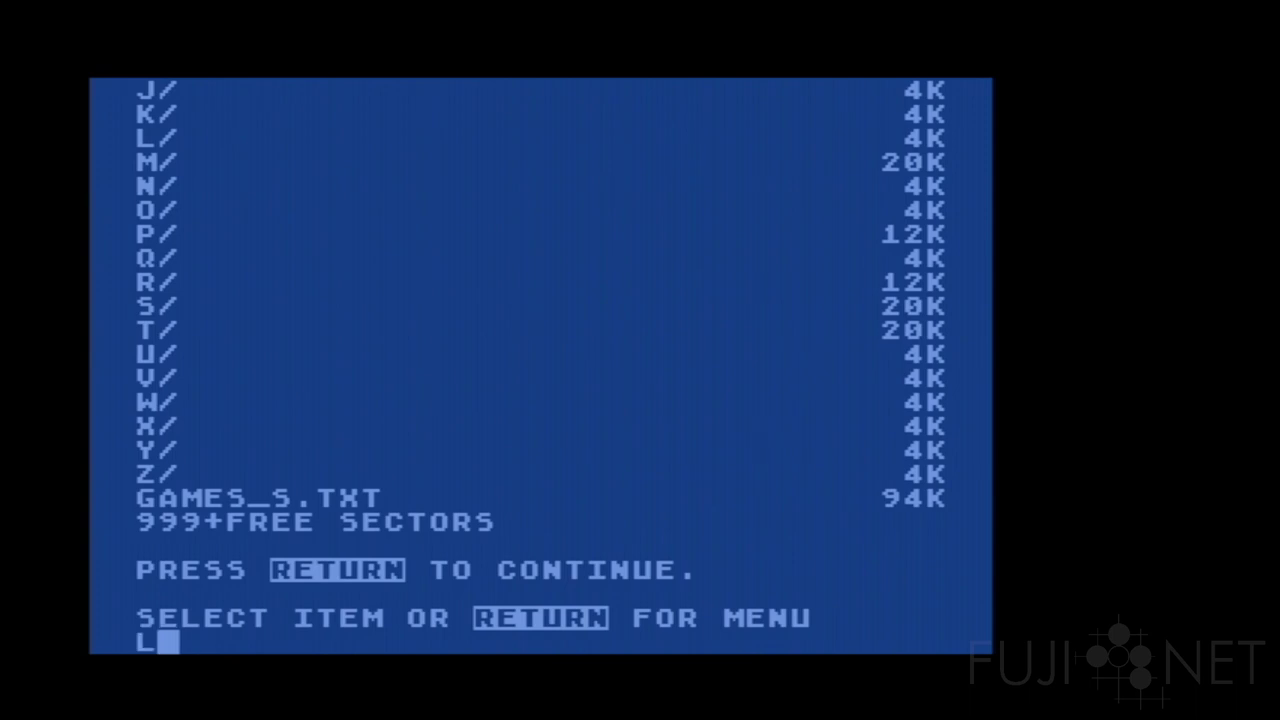
pyautogui.press('Return')
pyautogui.write('NDIR')
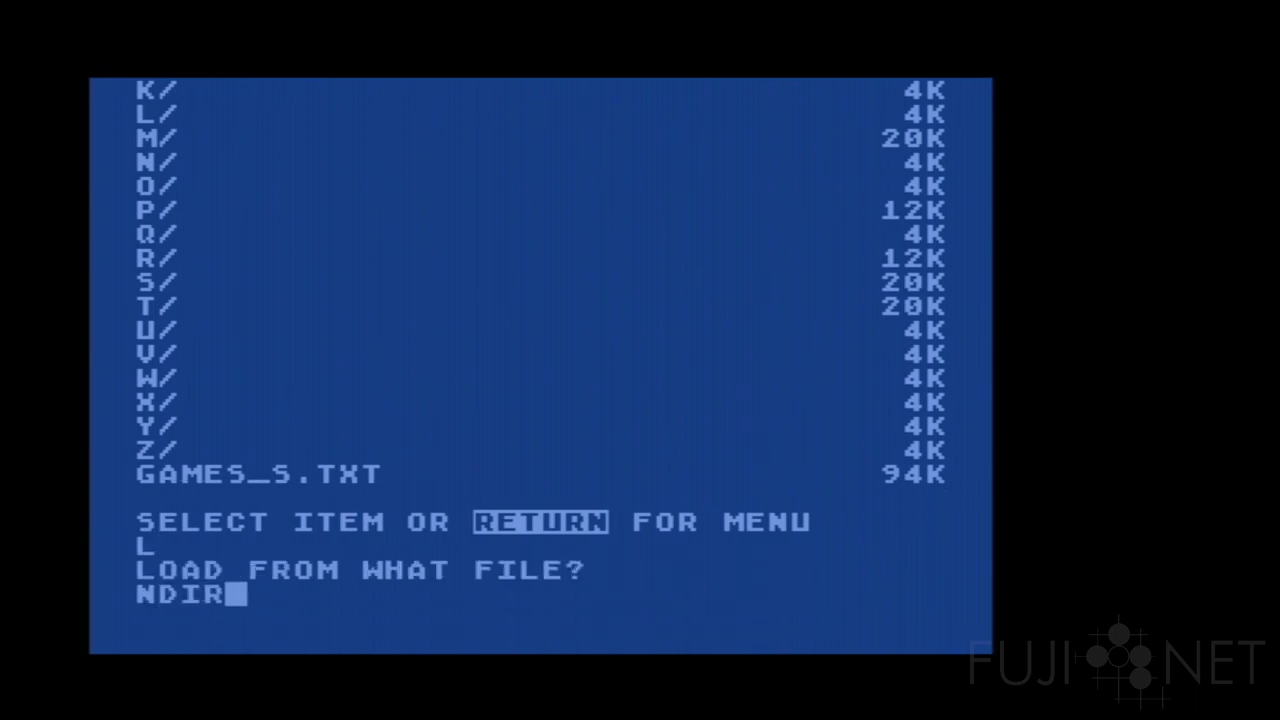
pyautogui.press('Return')
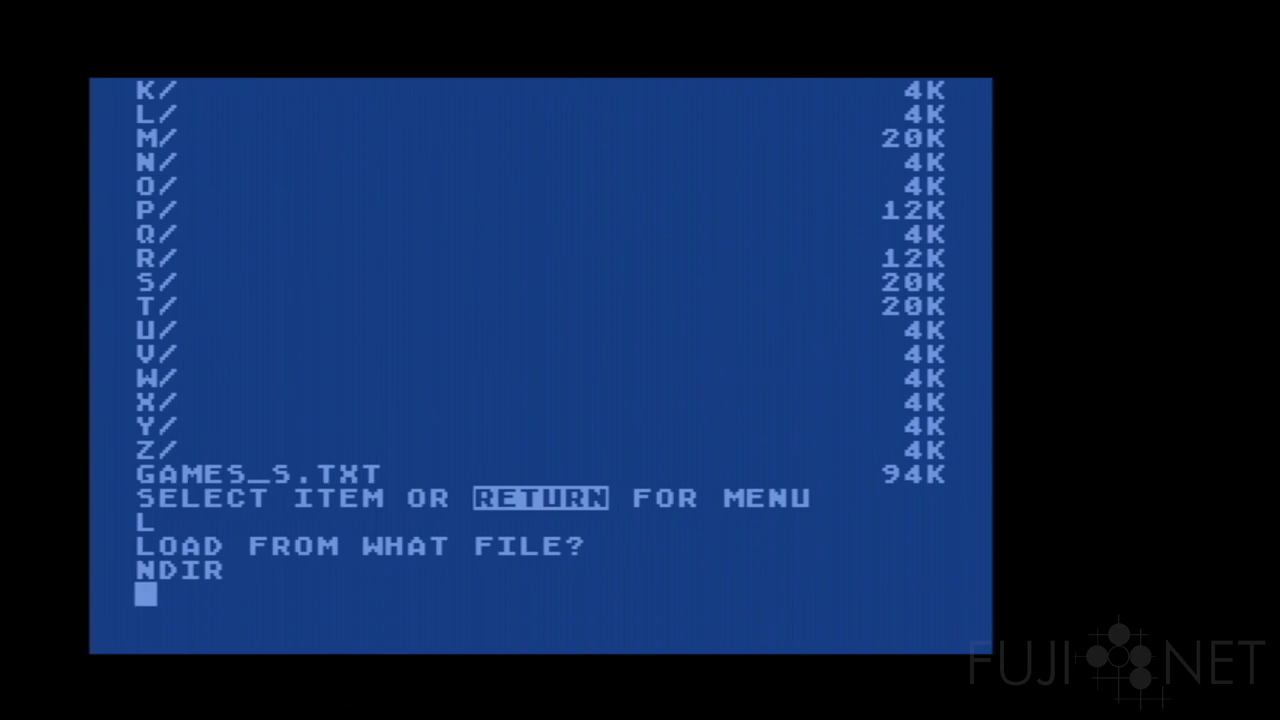
pyautogui.write('N:')
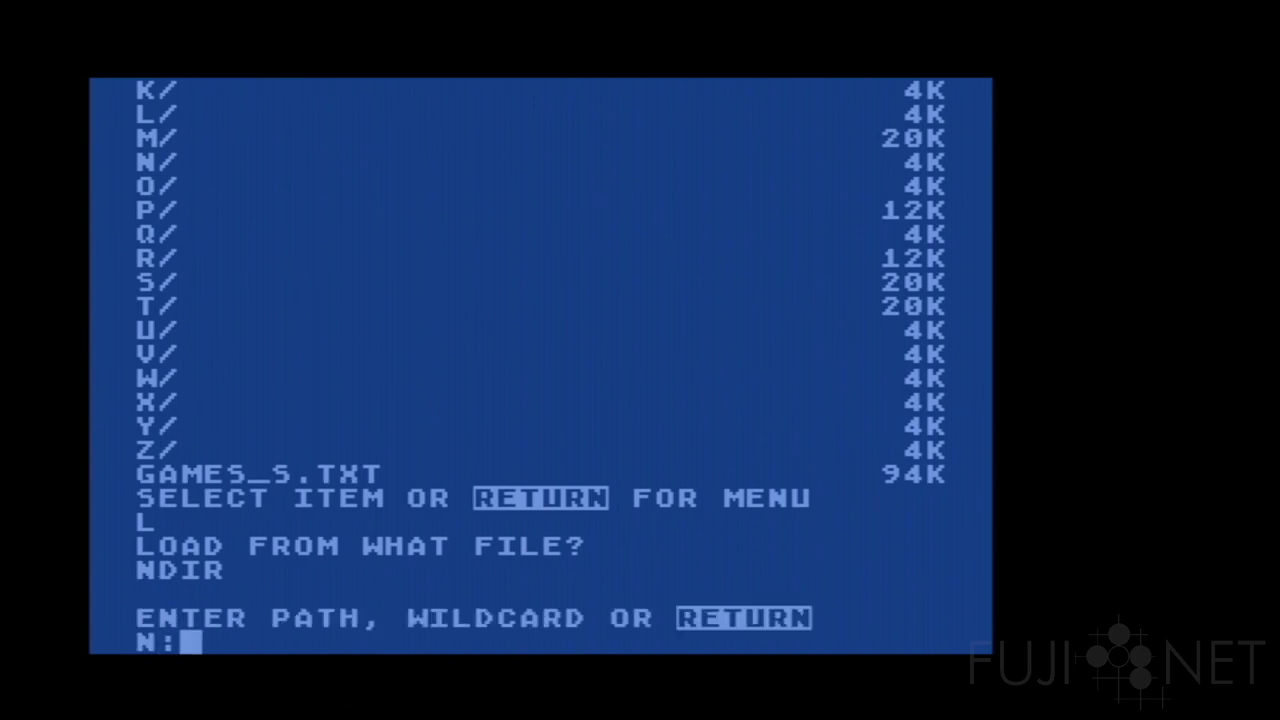
pyautogui.write('C/')
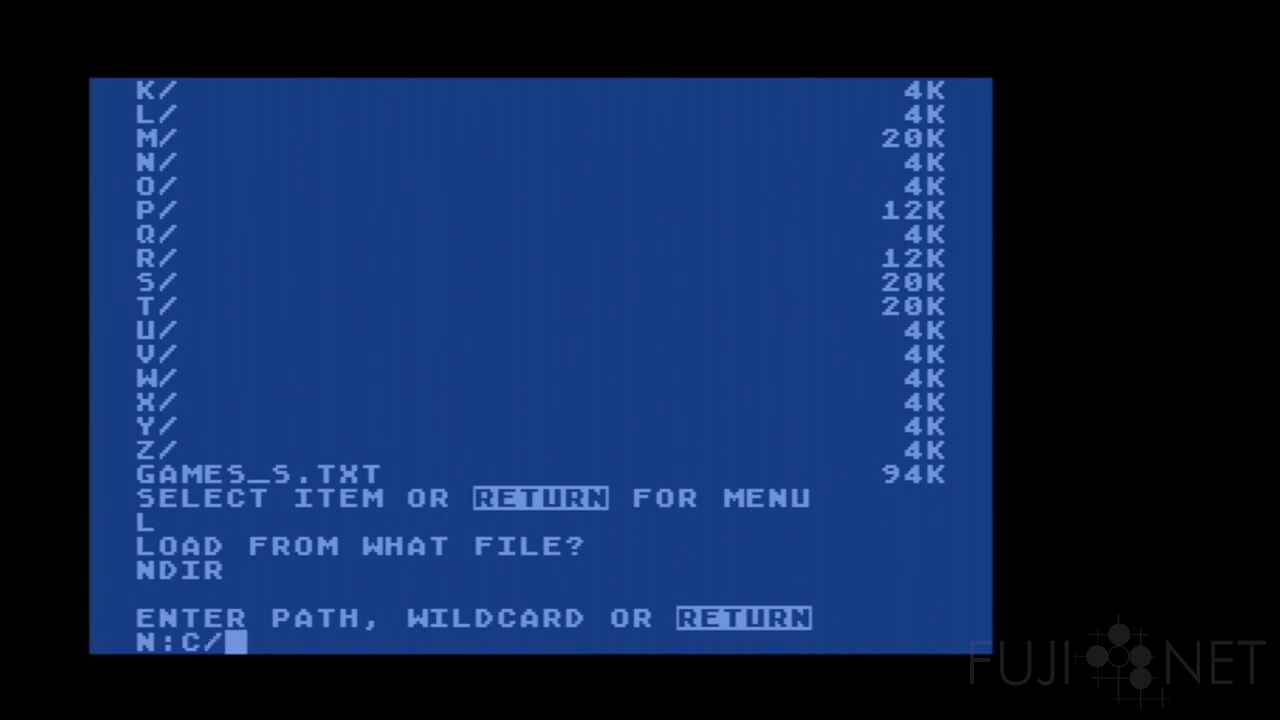
pyautogui.write('Congo')
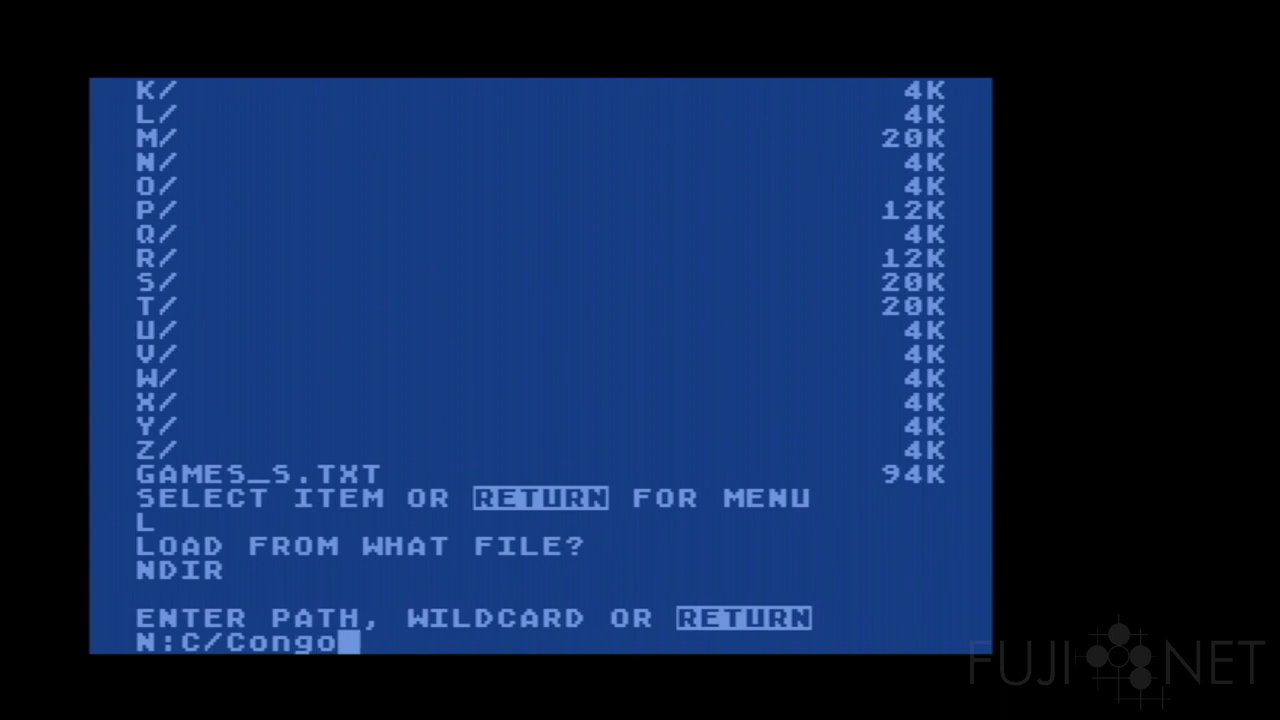
pyautogui.write('*')
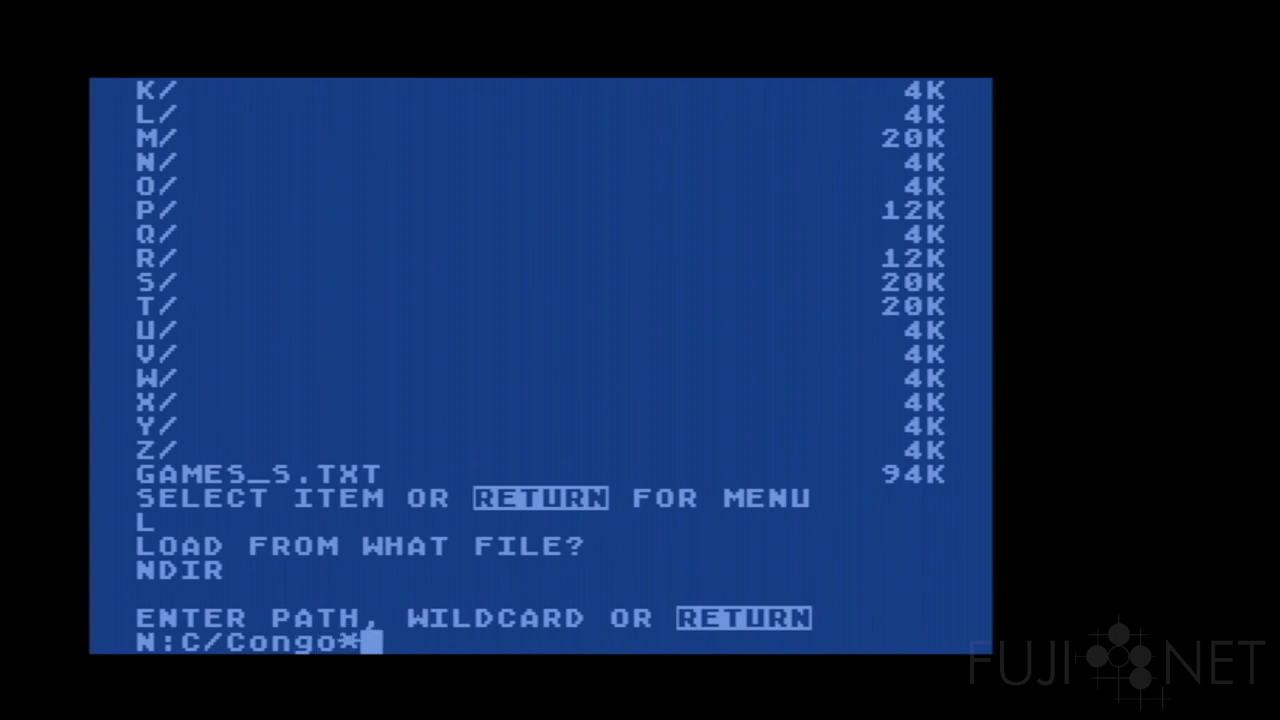
pyautogui.press('Return')
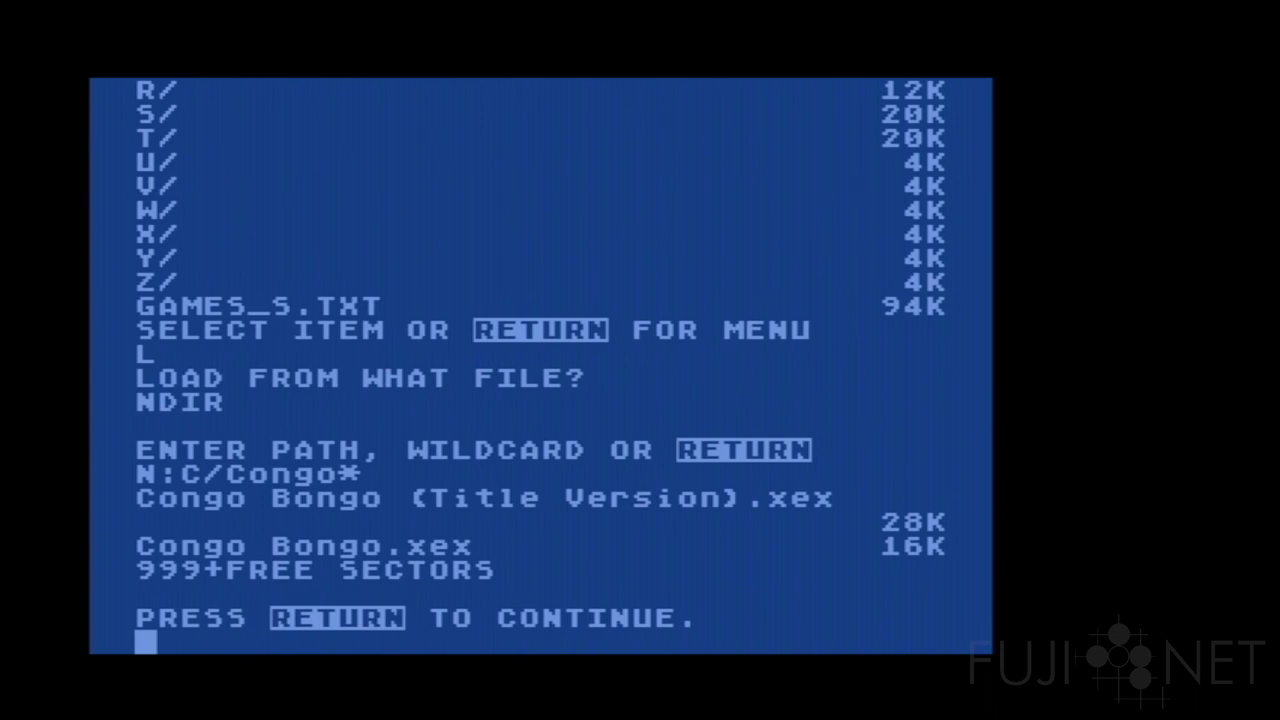
# Run NCOPY with N:C/Congo Bongo.xex,D2:CONGOBON.GO to copy the game onto drive 2
pyautogui.press('Return')
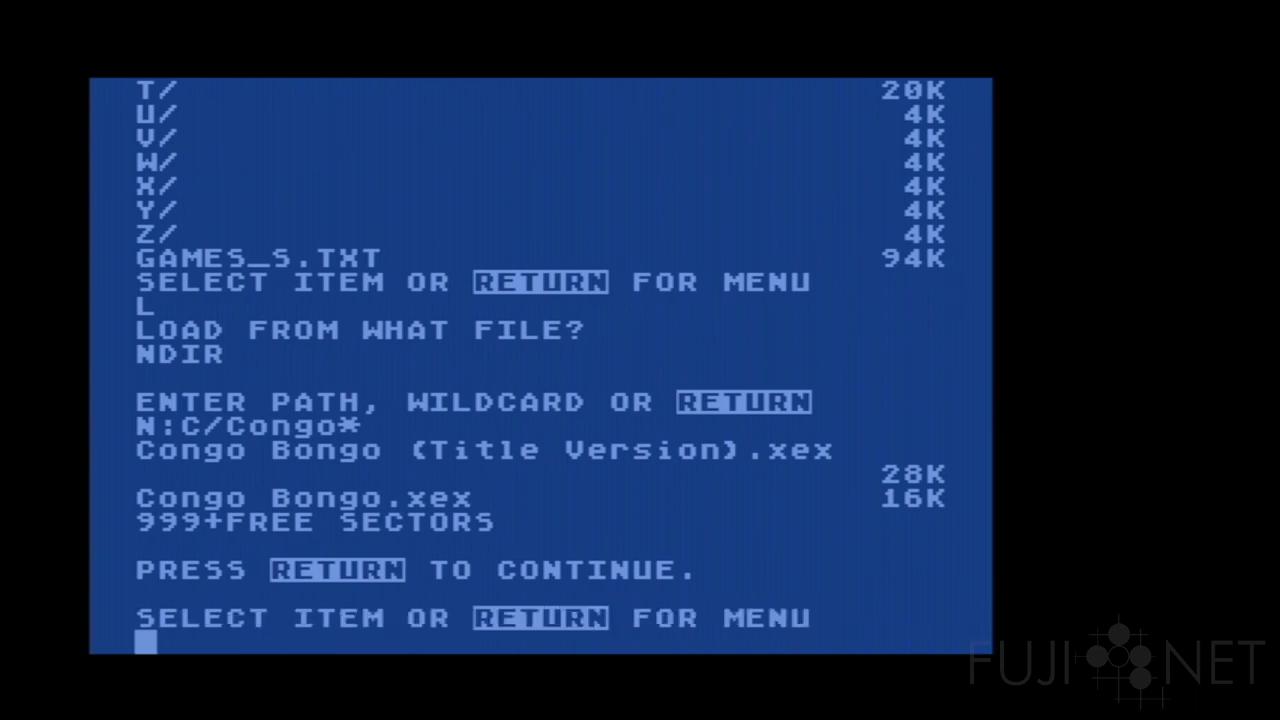
pyautogui.write('L')
pyautogui.press('Return')
pyautogui.write('NCO')
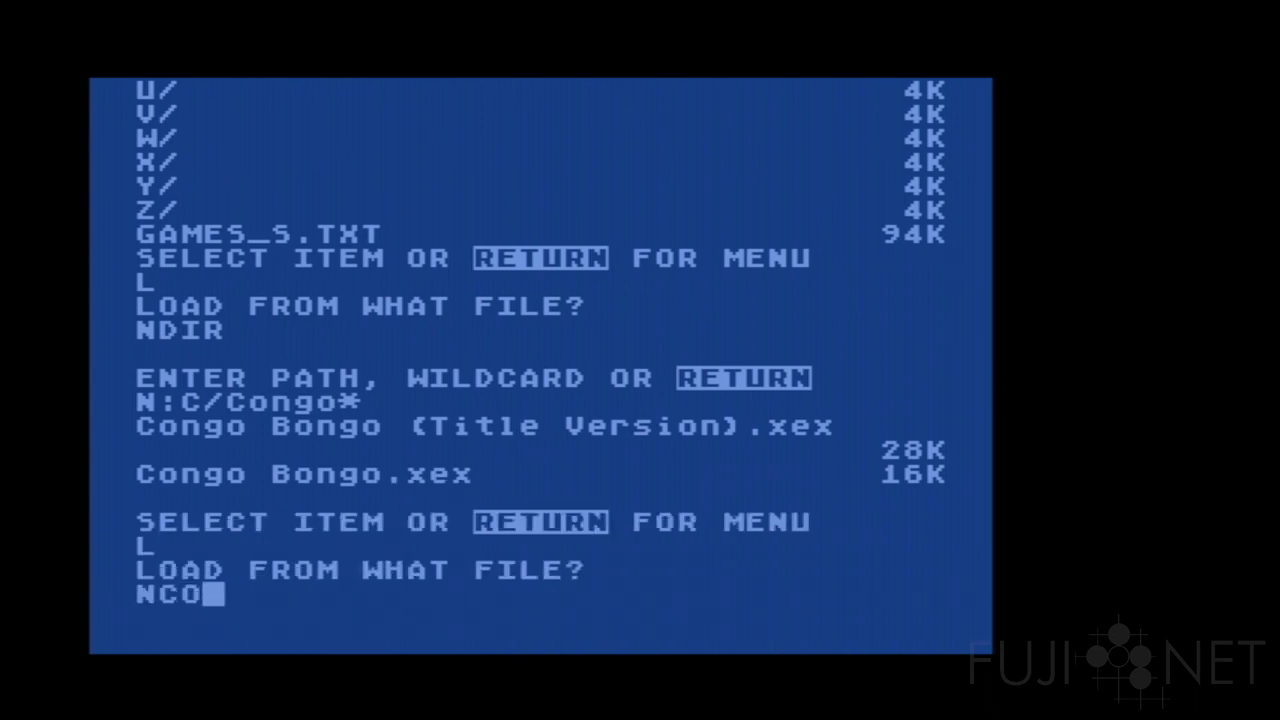
pyautogui.write('PY')
pyautogui.press('Return')
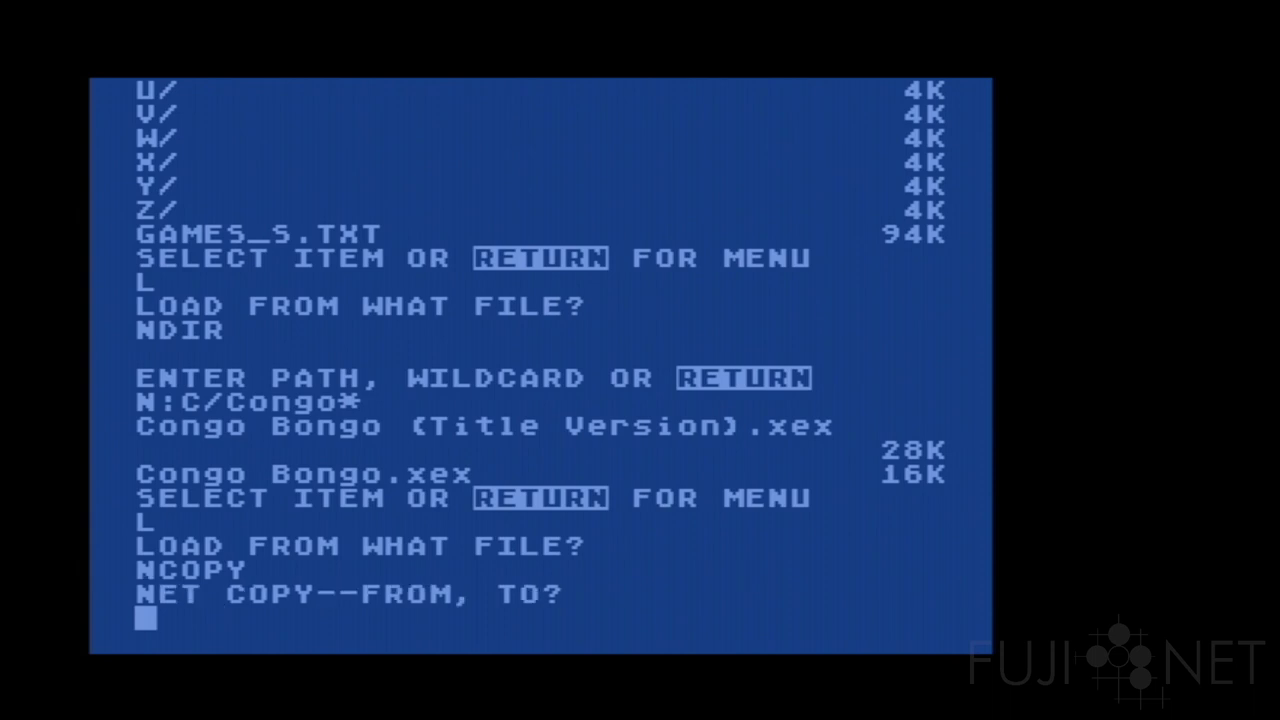
pyautogui.write('N:C/Congo Bongo.xex,D2:CONGOBON.GO')
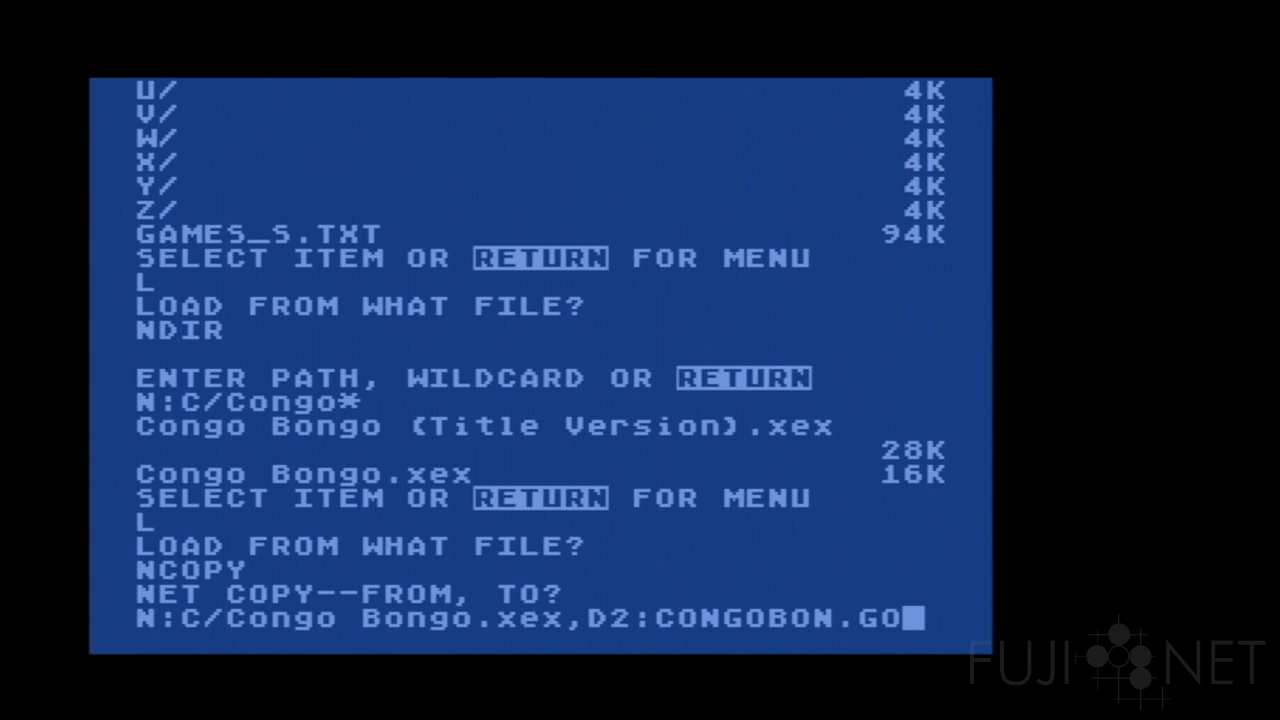
pyautogui.press('Return')
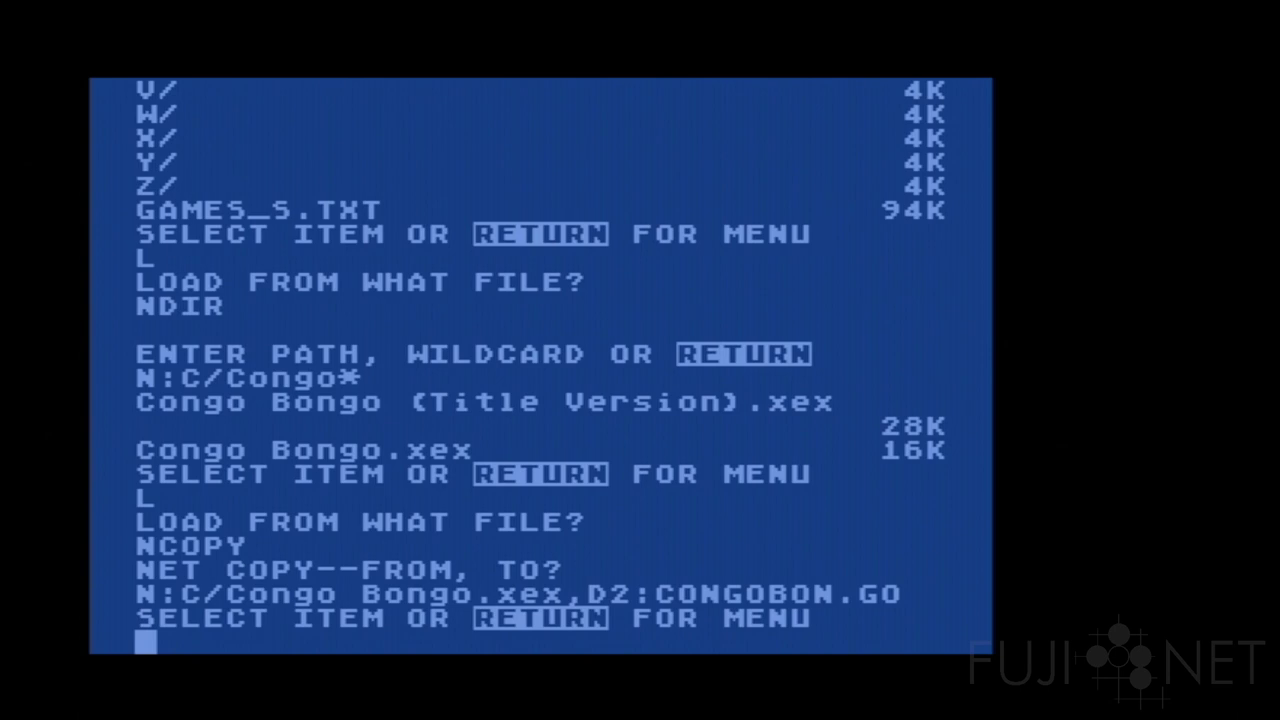
# List the D2: directory, showing CONGOBON.GO at 132 sectors with 572 free sectors
pyautogui.write('A')
pyautogui.press('Return')
pyautogui.write('D2:')
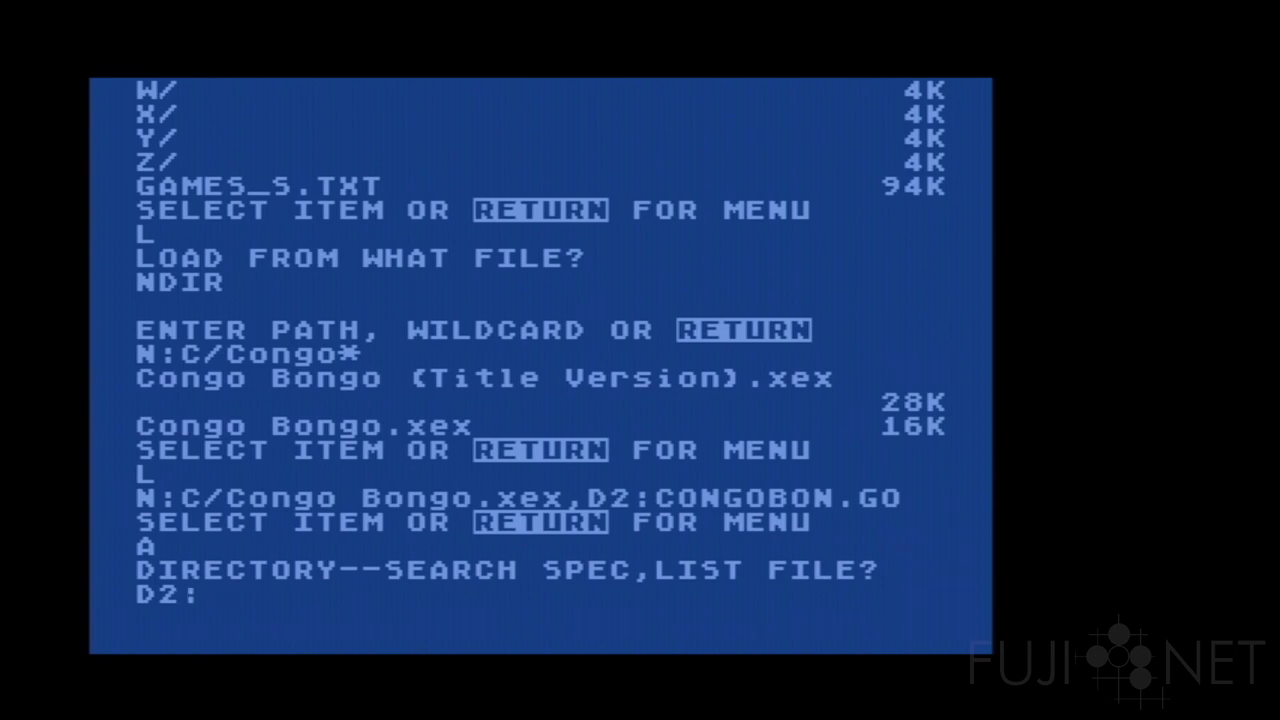
pyautogui.press('Return')
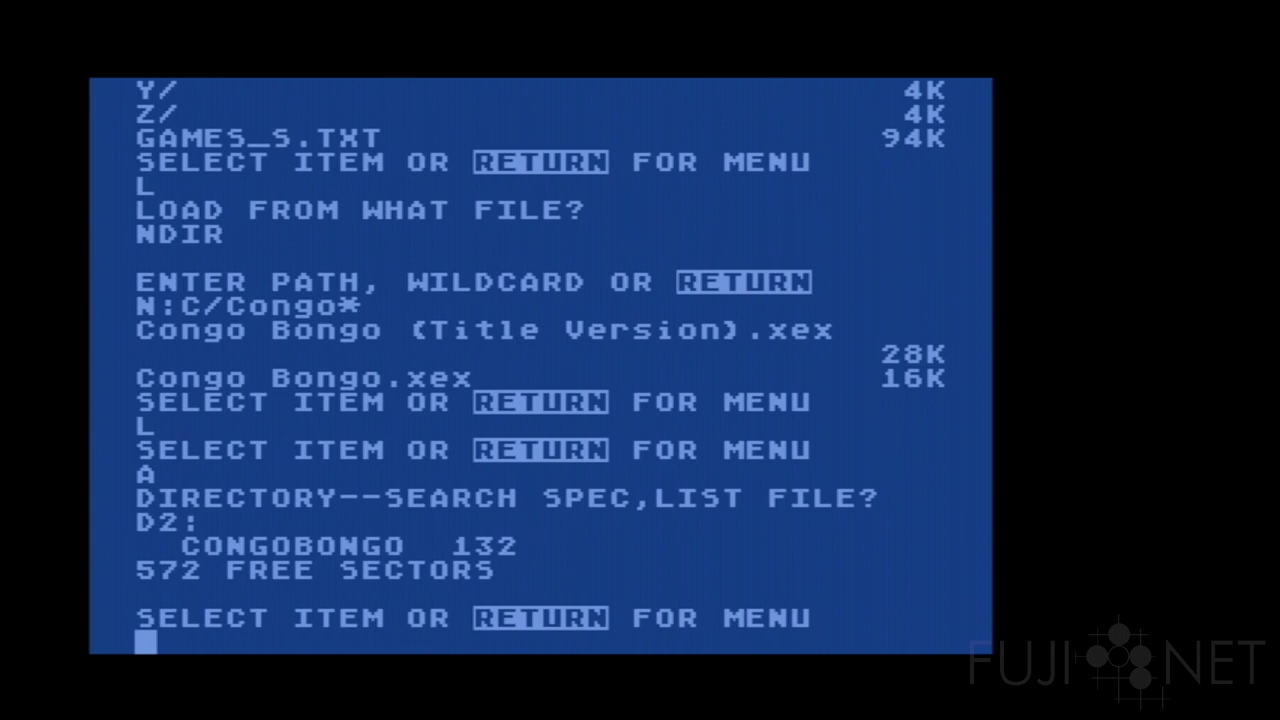
pyautogui.write('L')
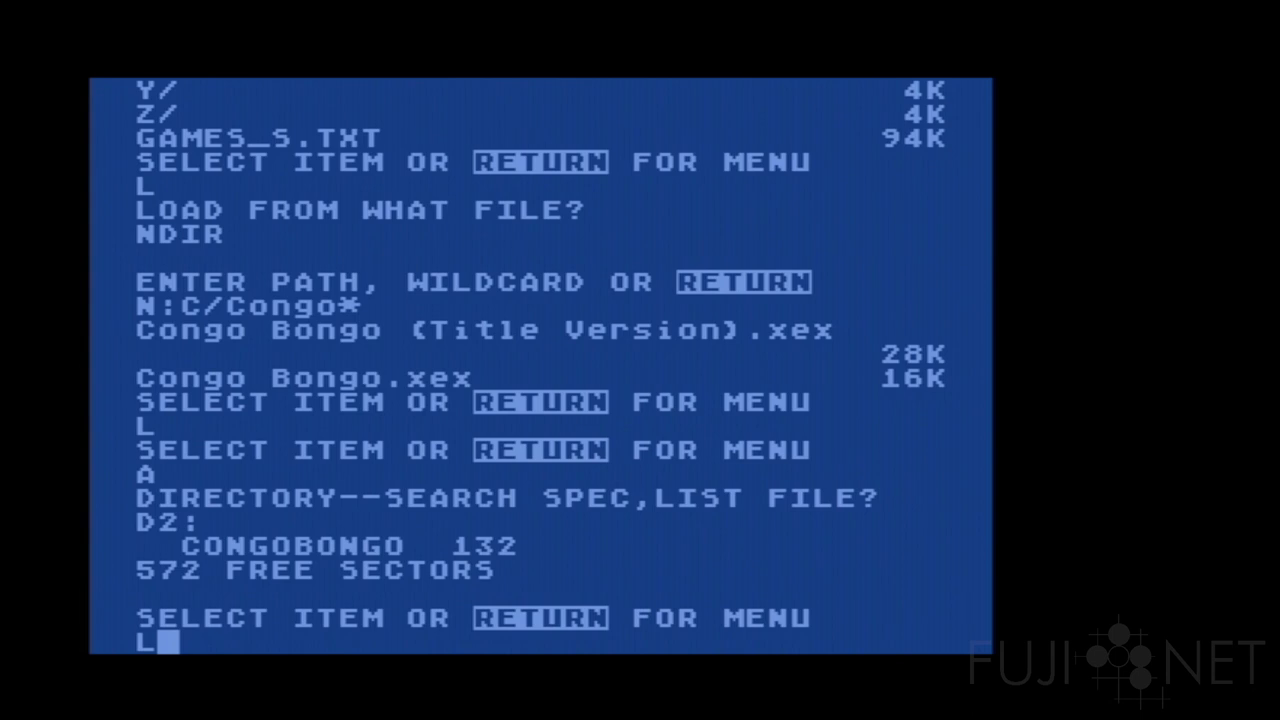
# Run NDIR on N:S/Shadow* to list Shadow Hawk One and Shadow World .xex files
pyautogui.press('BackSpace')
pyautogui.write('L')
pyautogui.press('Return')
pyautogui.write('NDIR')
pyautogui.press('Return')
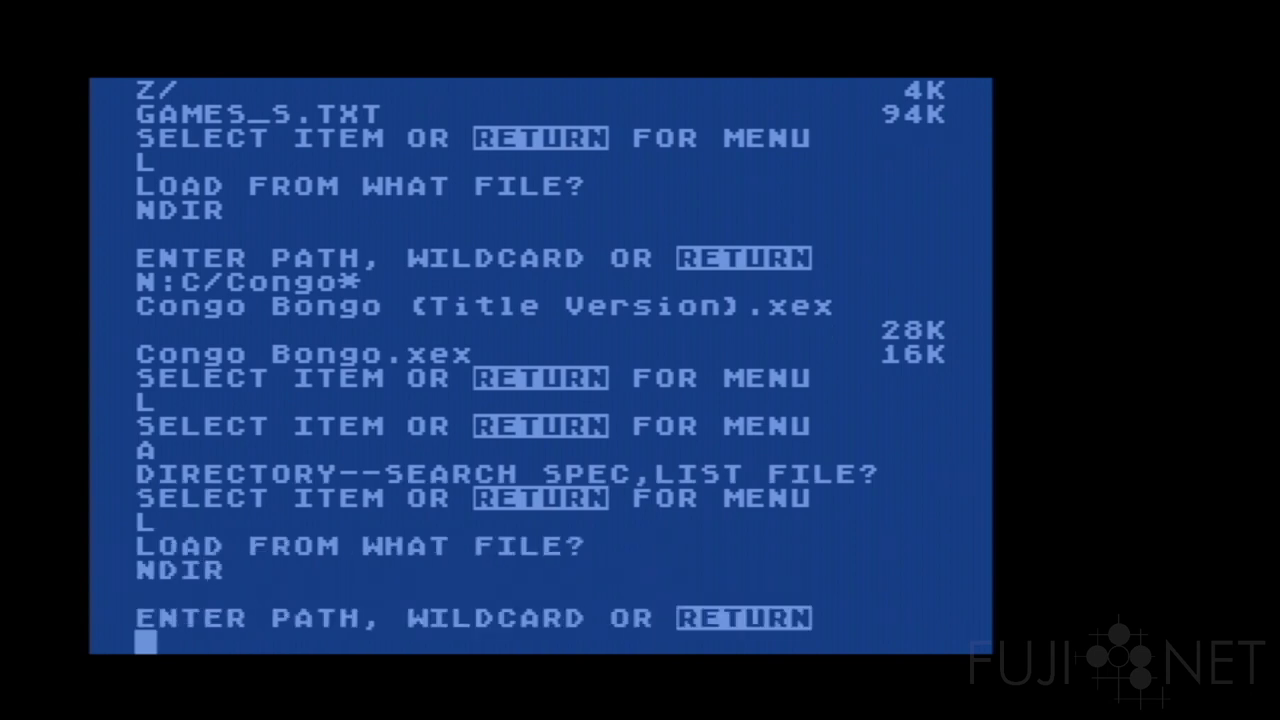
pyautogui.write('N:S/Sh')
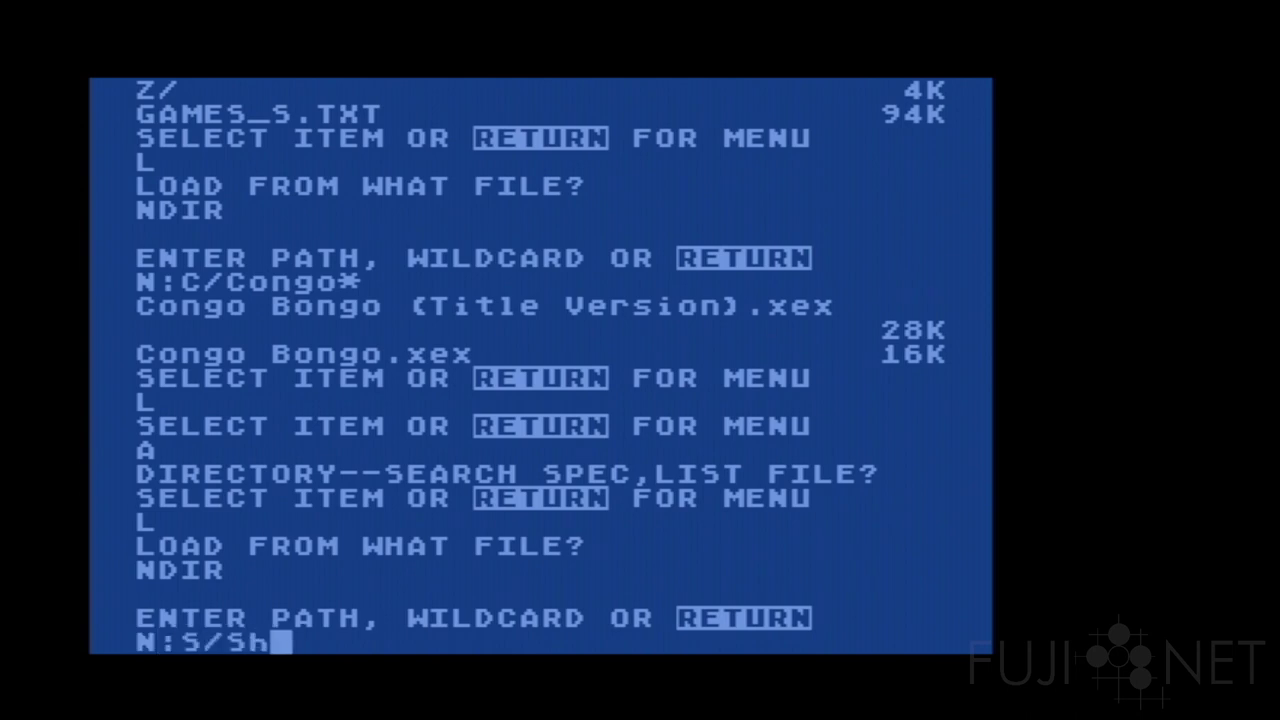
pyautogui.write('adow*')
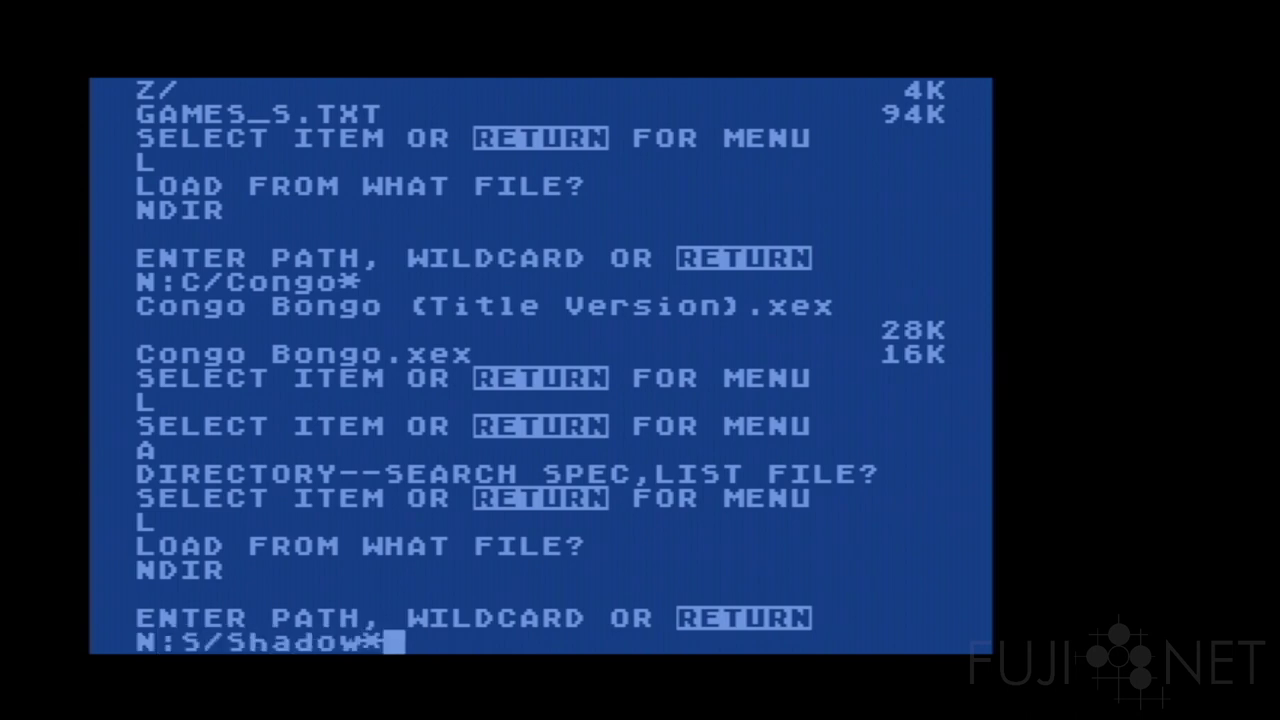
pyautogui.press('Return')
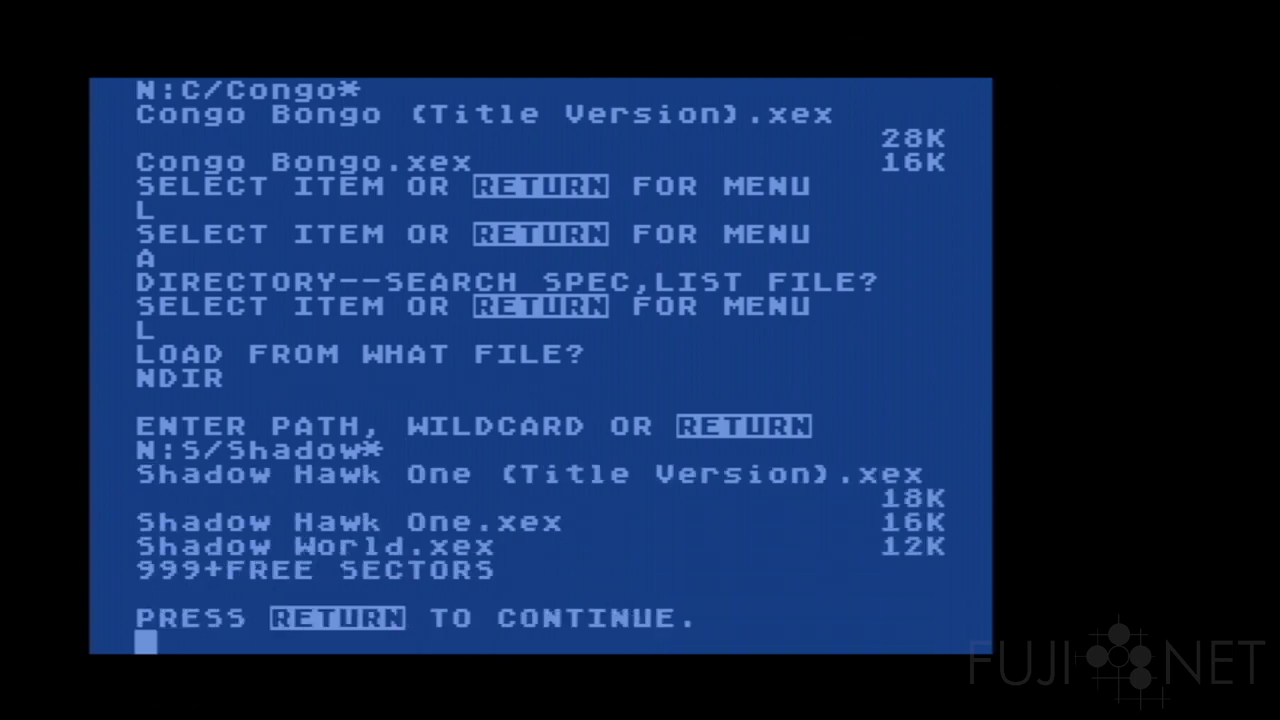
# Dismiss the listing and choose L (Binary Load) at the DOS menu
pyautogui.press('Return')
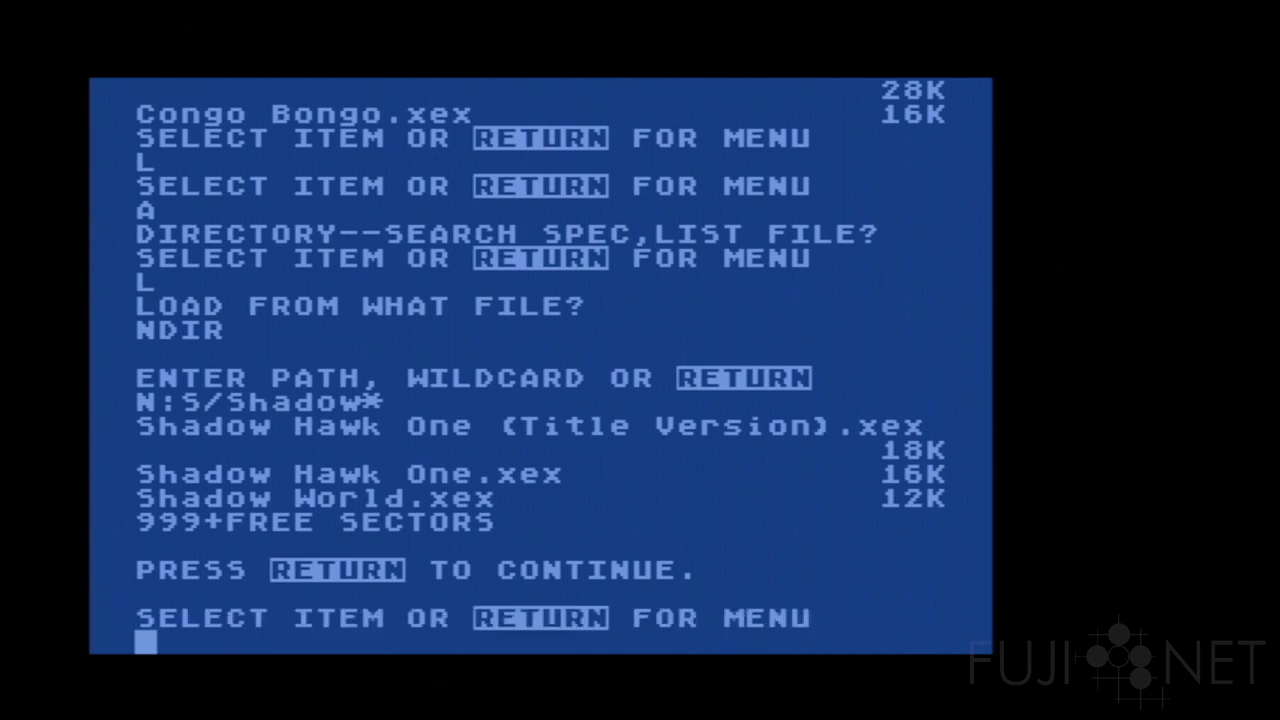
pyautogui.write('L')
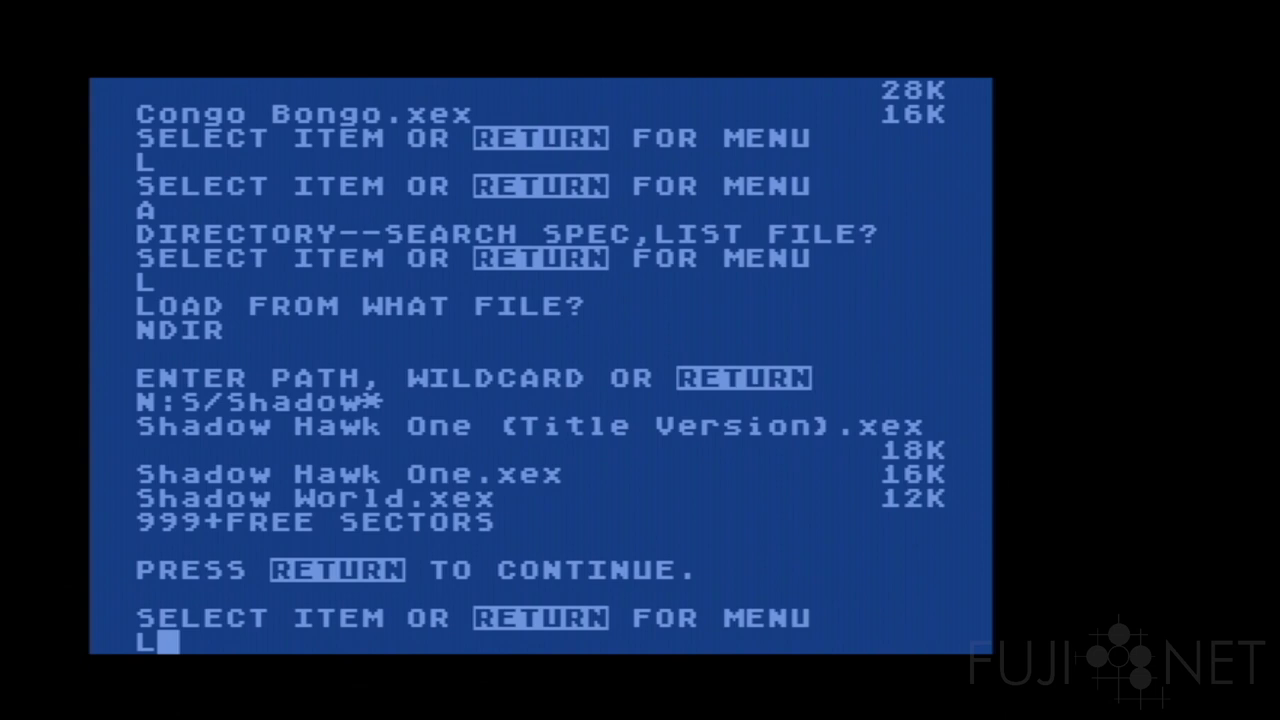
pyautogui.press('Return')
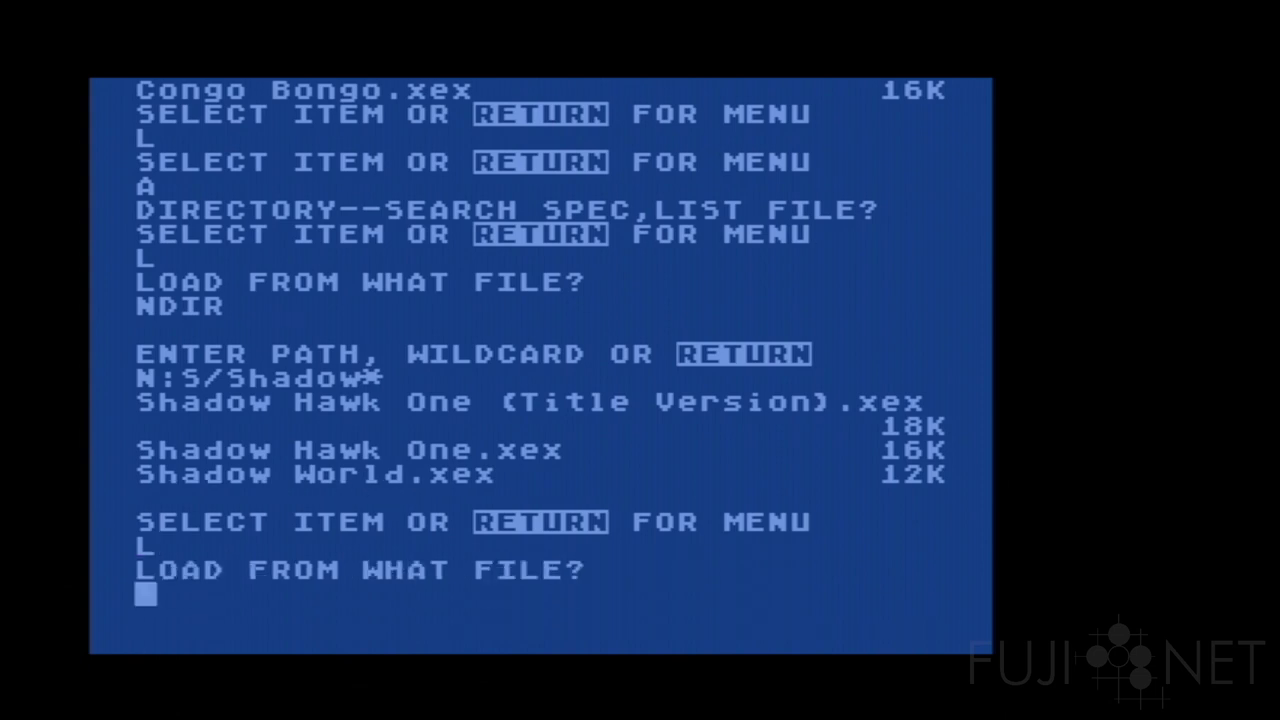
# Run NCOPY with N:S/Shadow World.xex,D2:SHADOWWR.LD to copy Shadow World onto drive 2
pyautogui.write('NCOPY')
pyautogui.press('Return')
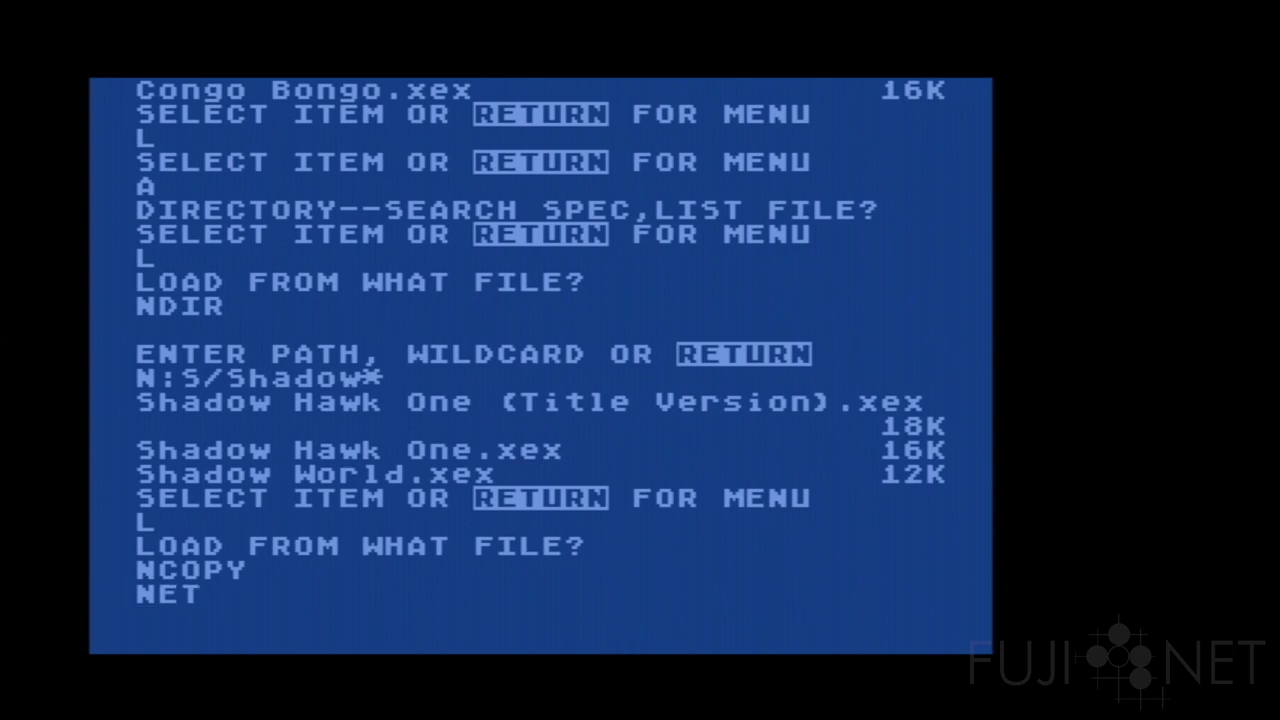
pyautogui.write('N:')
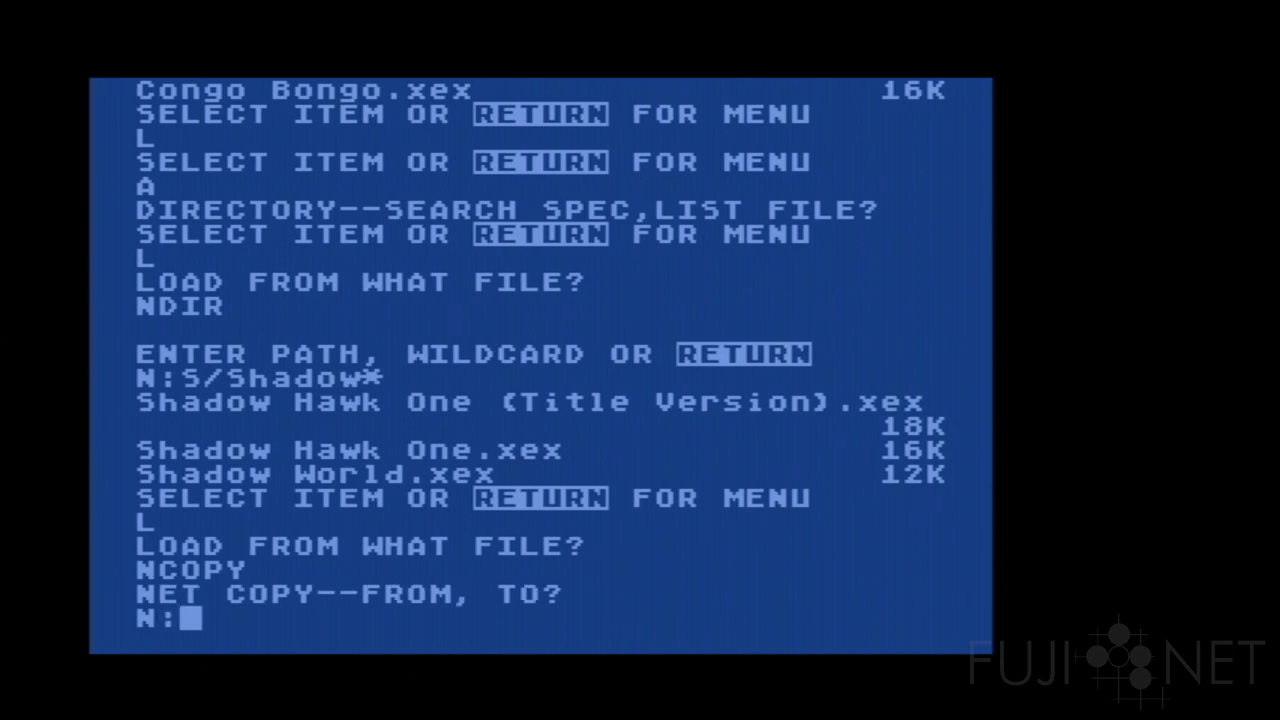
pyautogui.write('S/Sh')
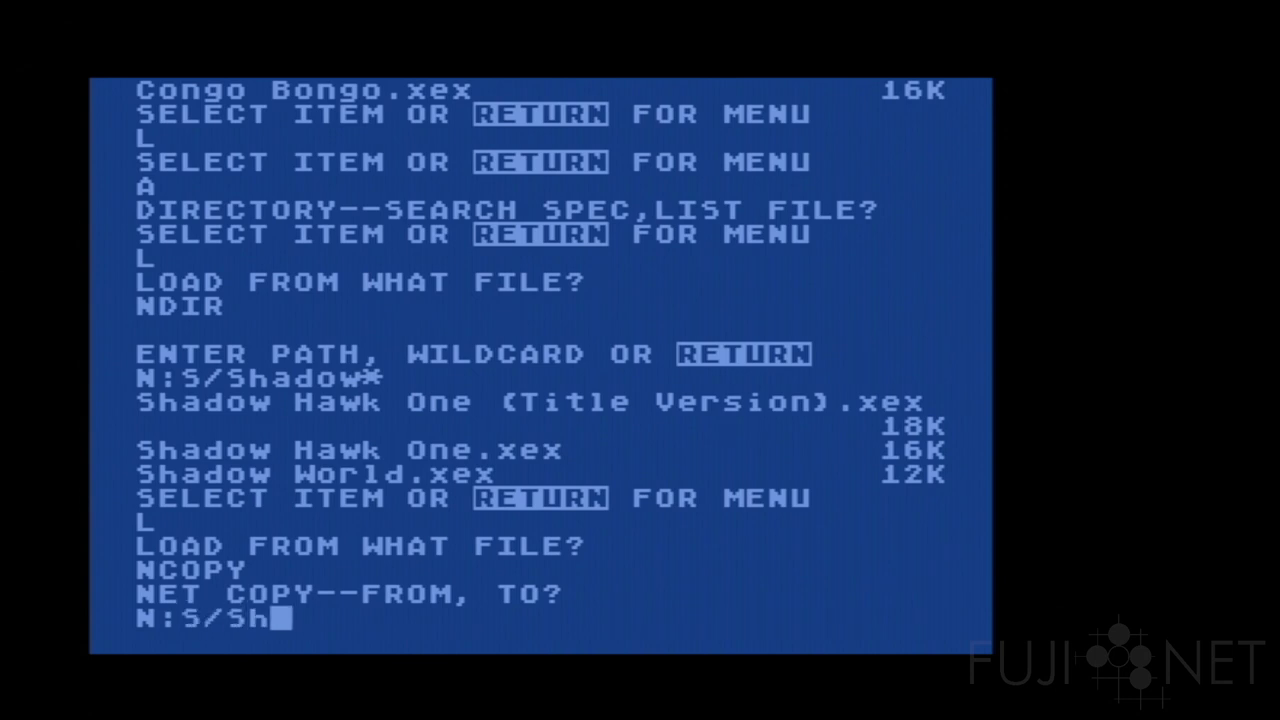
pyautogui.write('adow World.')
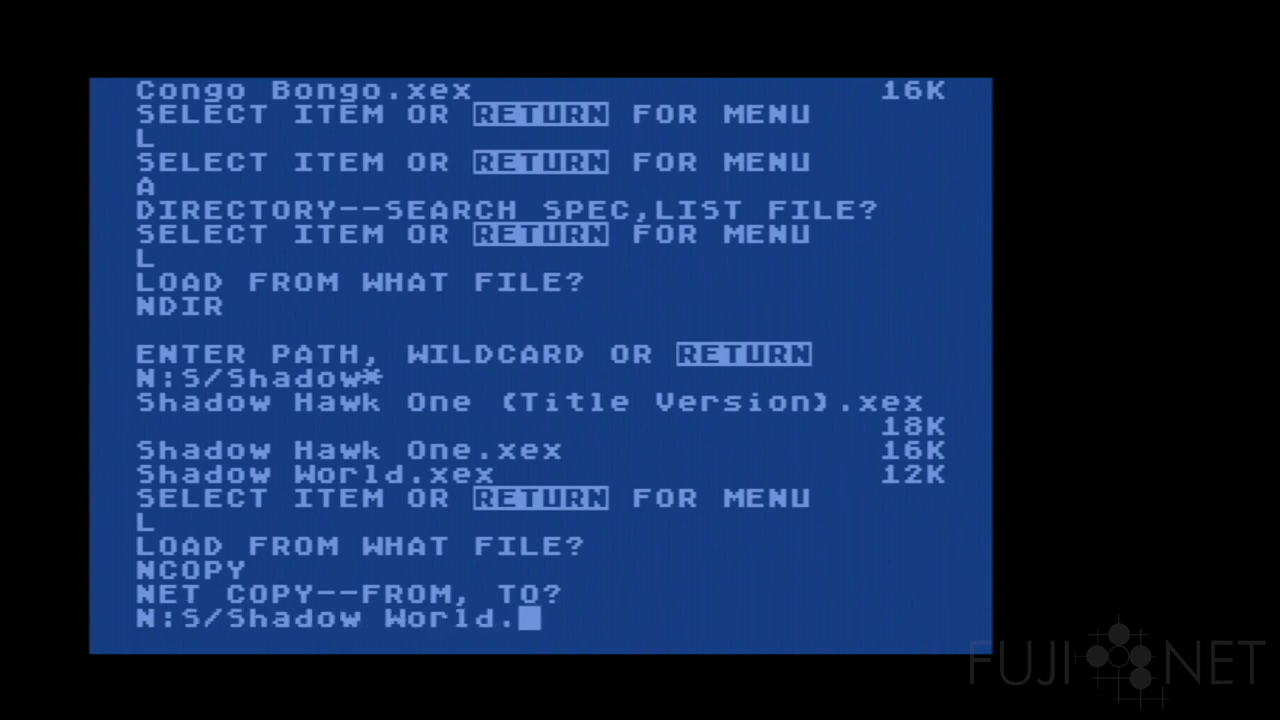
pyautogui.write('xex,D2:sh')
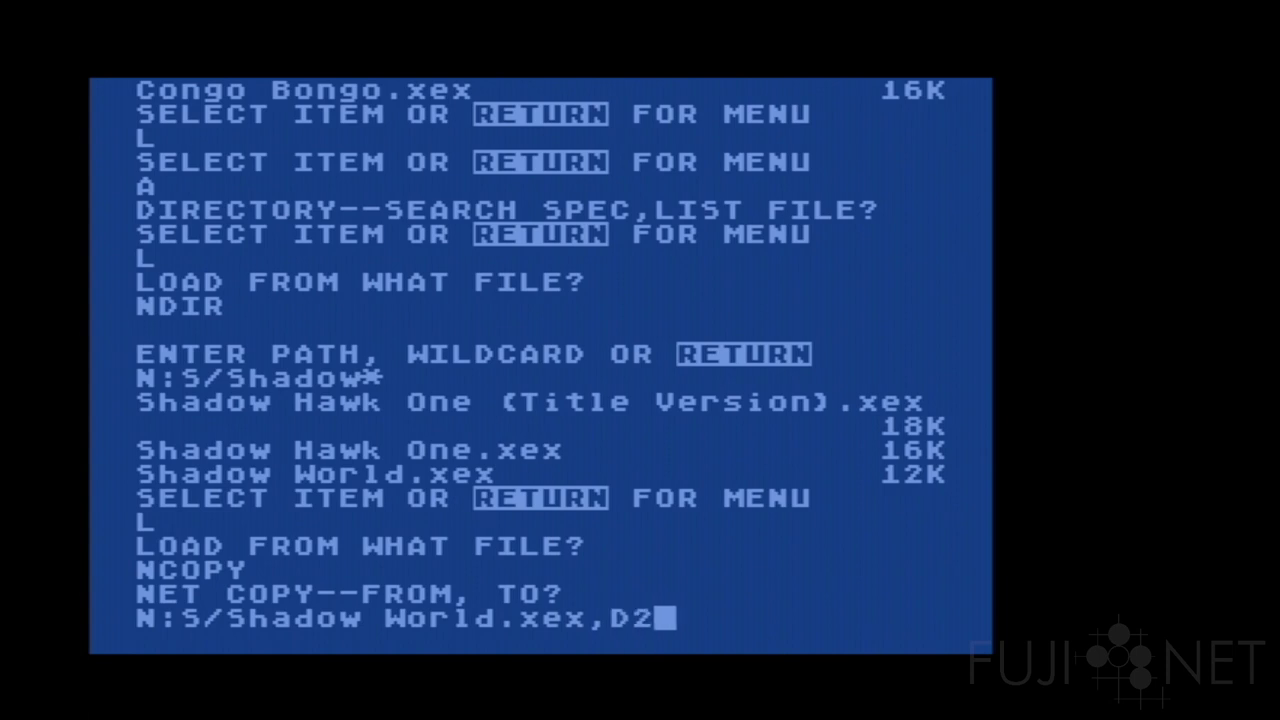
pyautogui.press('BackSpace')
pyautogui.press('BackSpace')
pyautogui.write('SHAR')
pyautogui.press('BackSpace')
pyautogui.write('DOW')
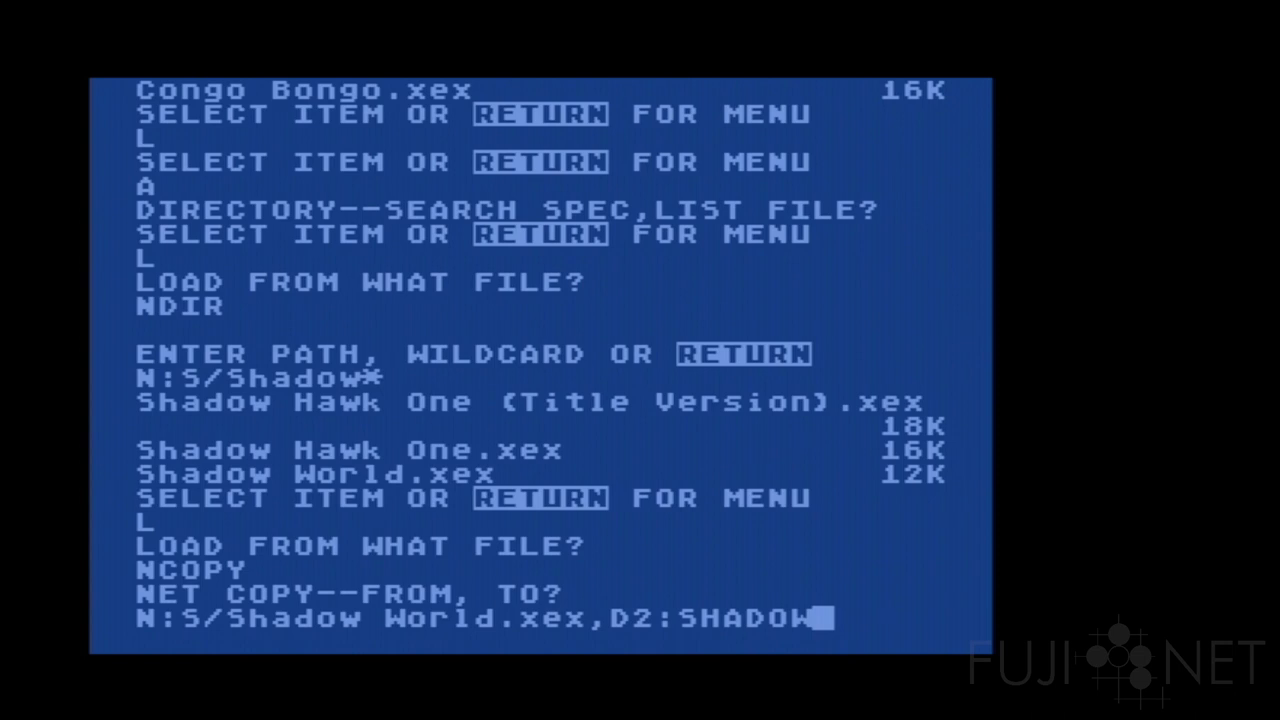
pyautogui.write('W')
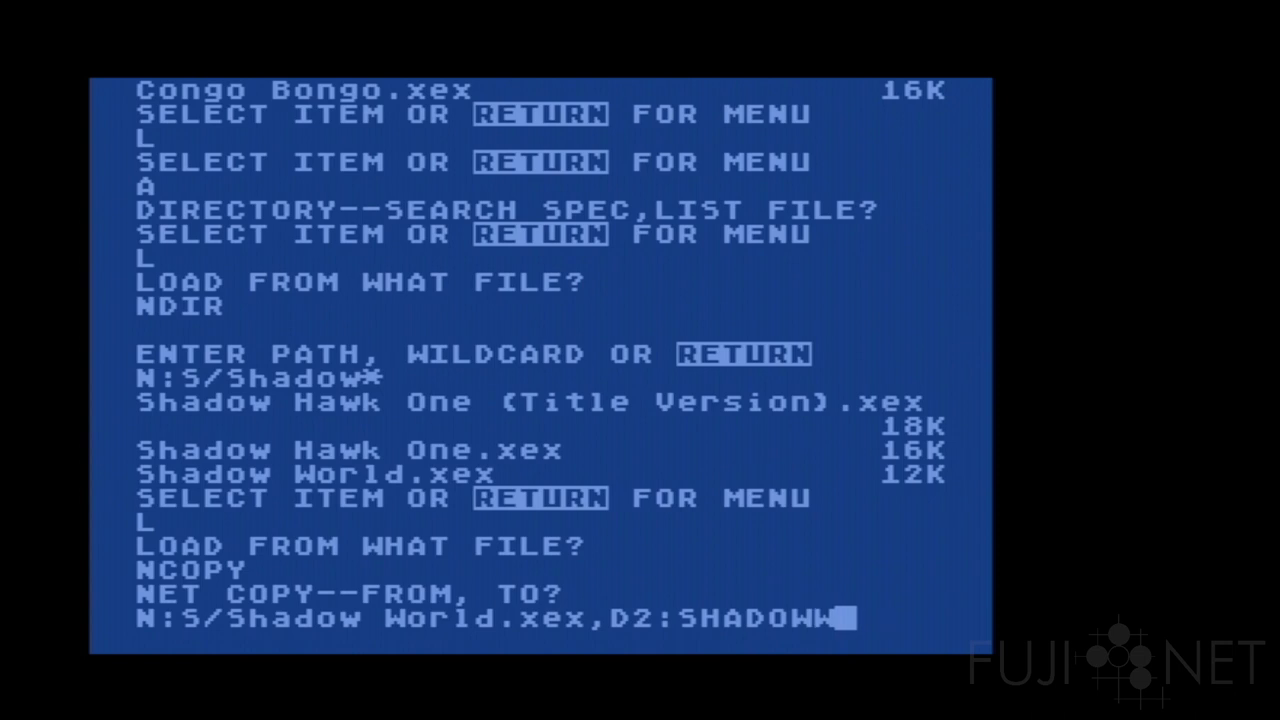
pyautogui.write('R.LD')
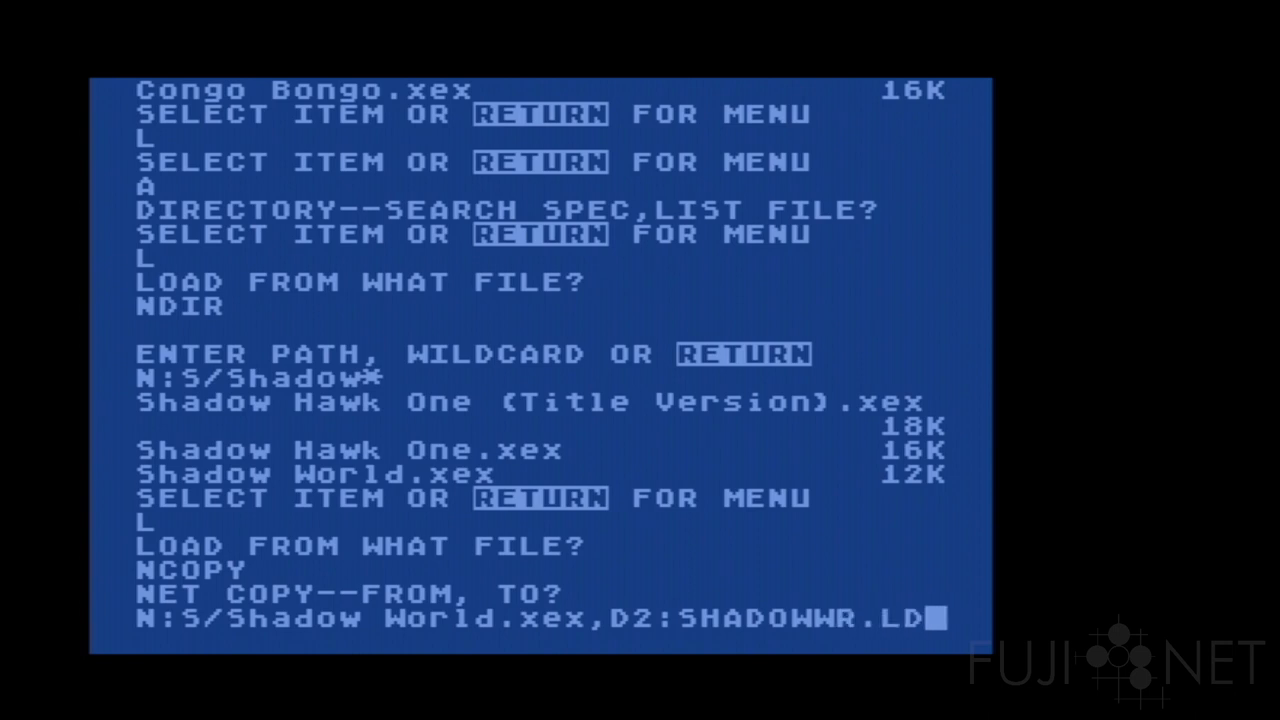
pyautogui.press('Return')
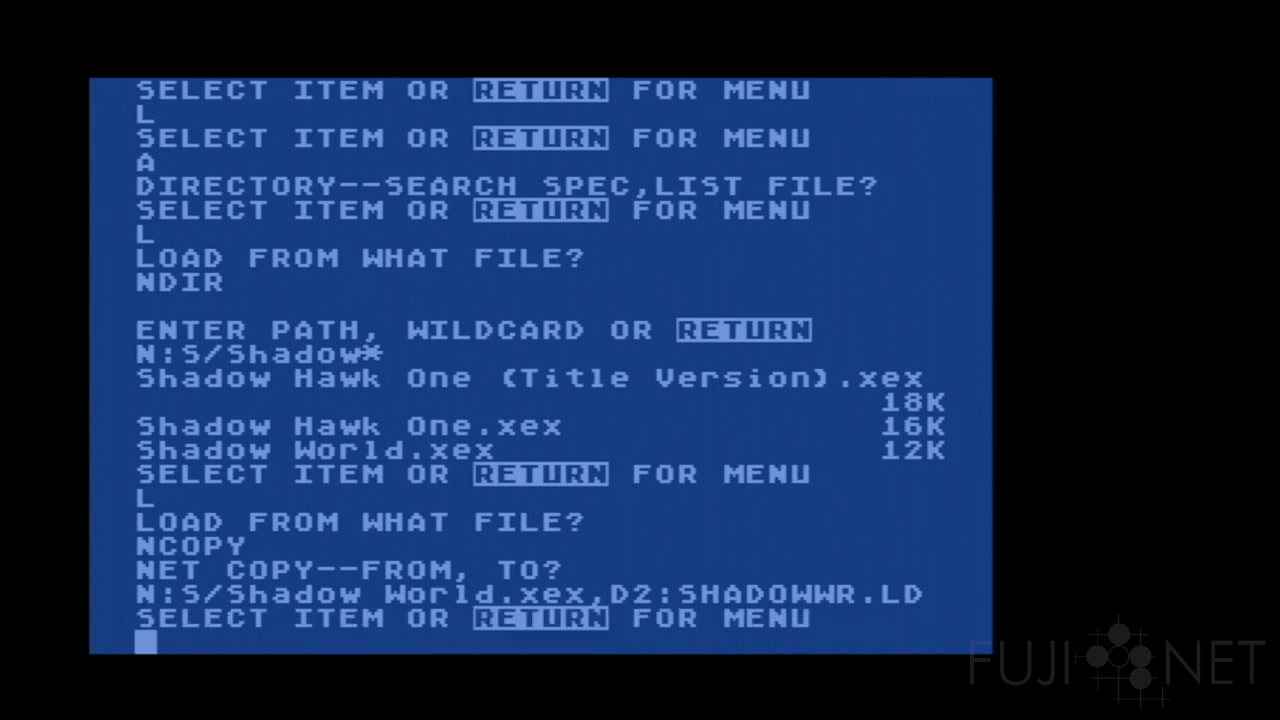
# Run NDIR on N:S/Snake* to list seven Snake titles, Snake Byte.xex through Snakes of Atari Island.xex
pyautogui.press('Return')
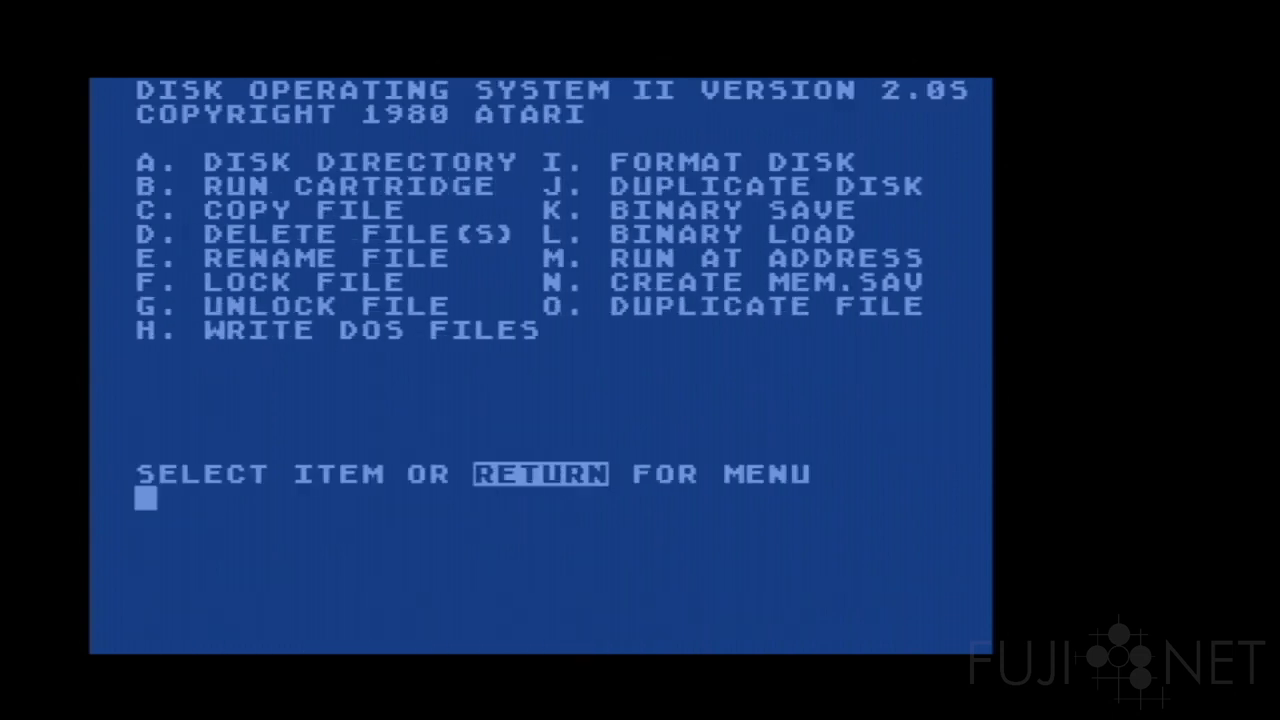
pyautogui.write('L')
pyautogui.press('Return')
pyautogui.write('NCOPY')
pyautogui.press('BackSpace')
pyautogui.press('BackSpace')
pyautogui.press('BackSpace')
pyautogui.press('BackSpace')
pyautogui.press('BackSpace')
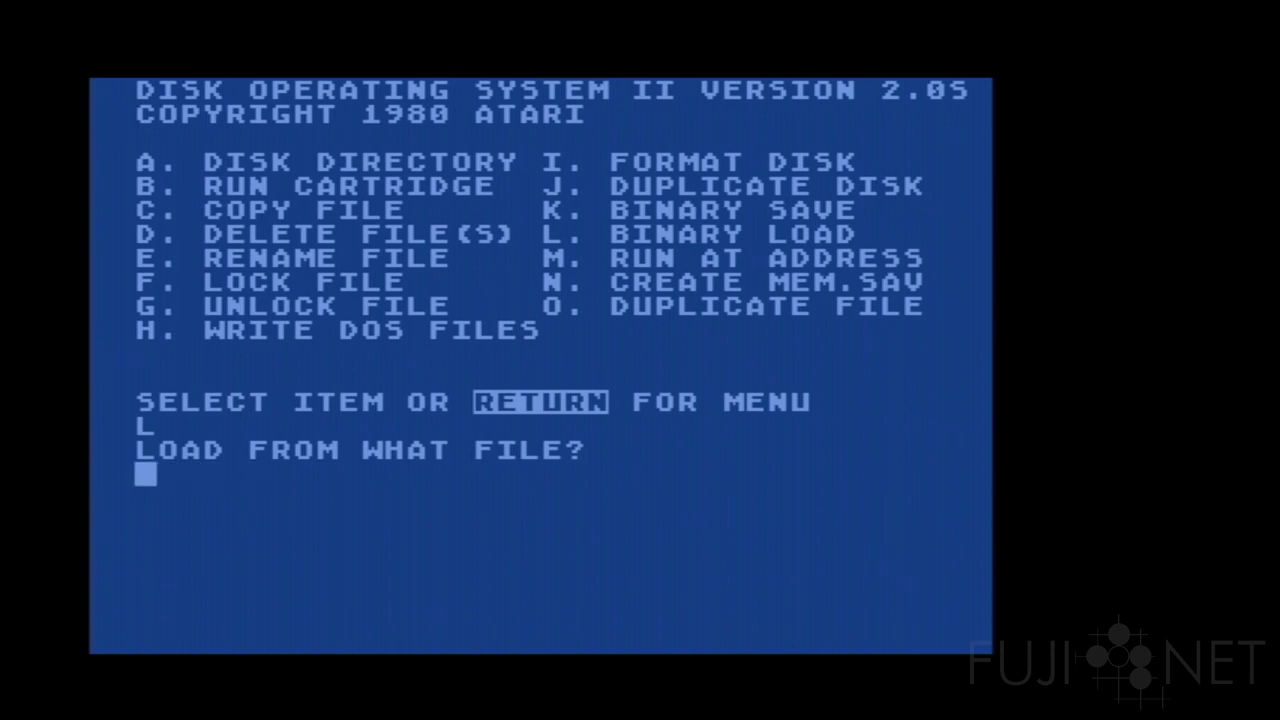
pyautogui.write('NDIR')
pyautogui.press('Return')
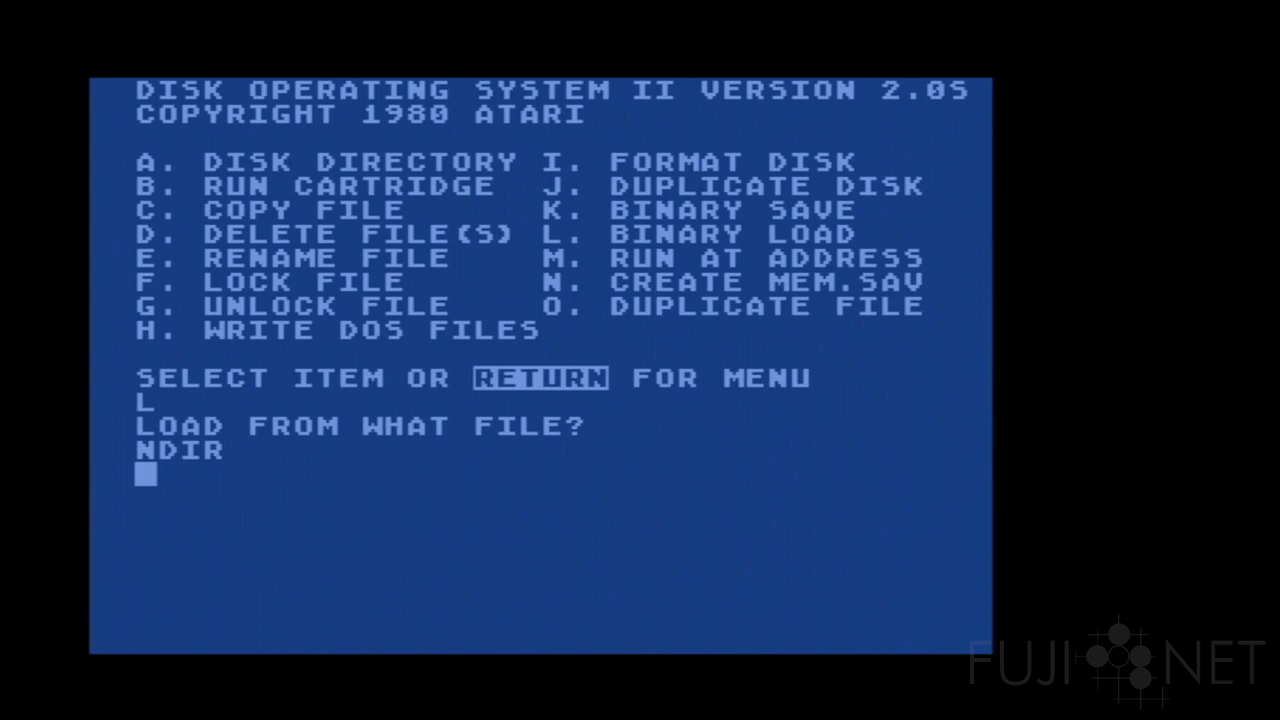
pyautogui.write('N:')
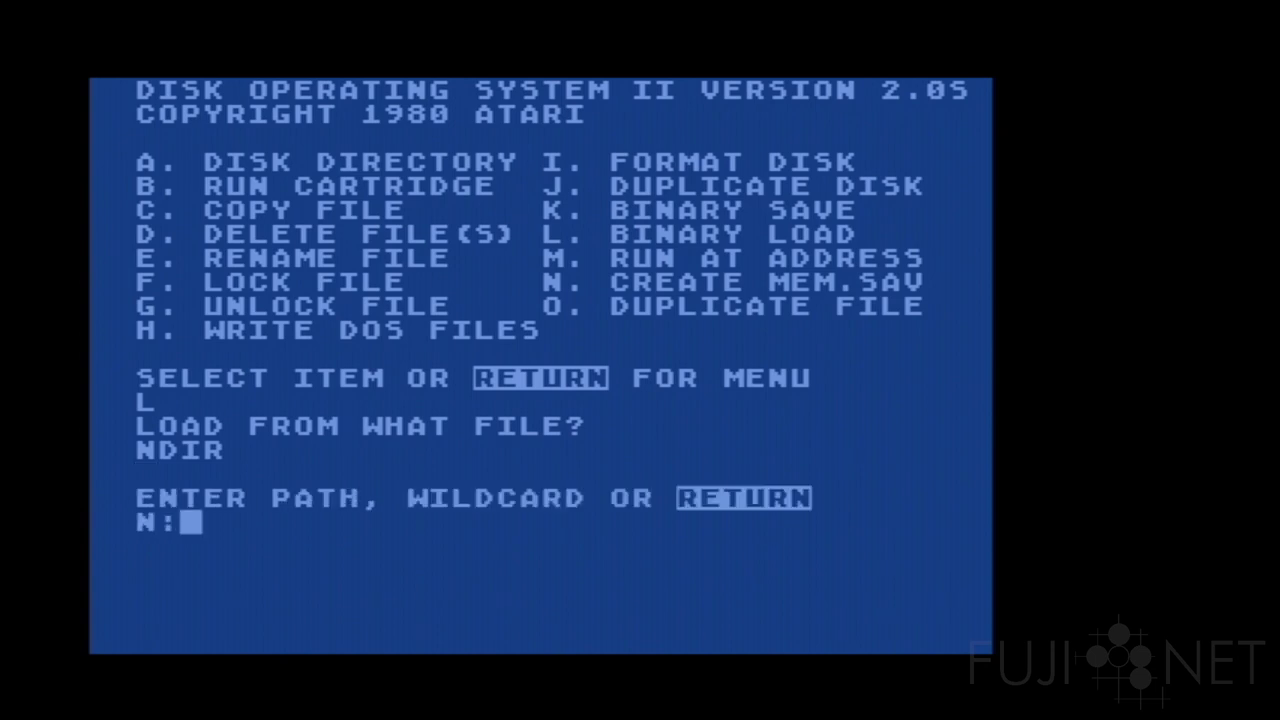
pyautogui.write('S/Snake')
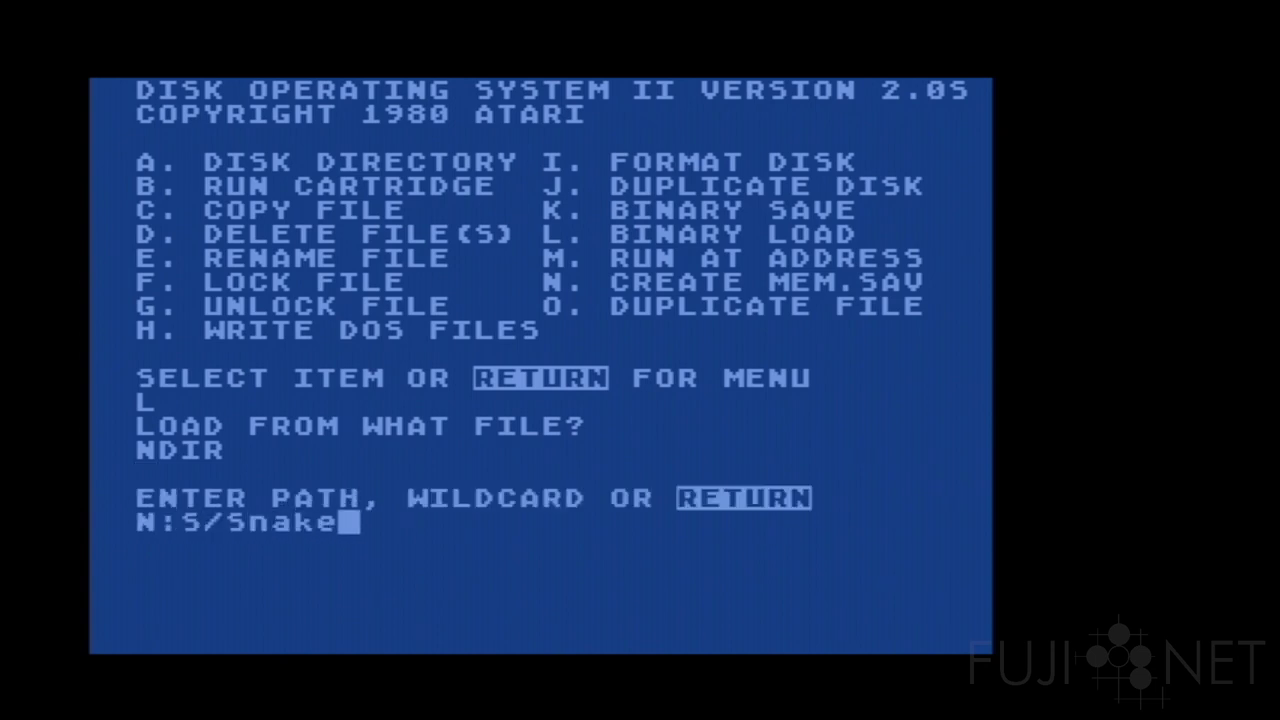
pyautogui.write('*')
pyautogui.press('Return')
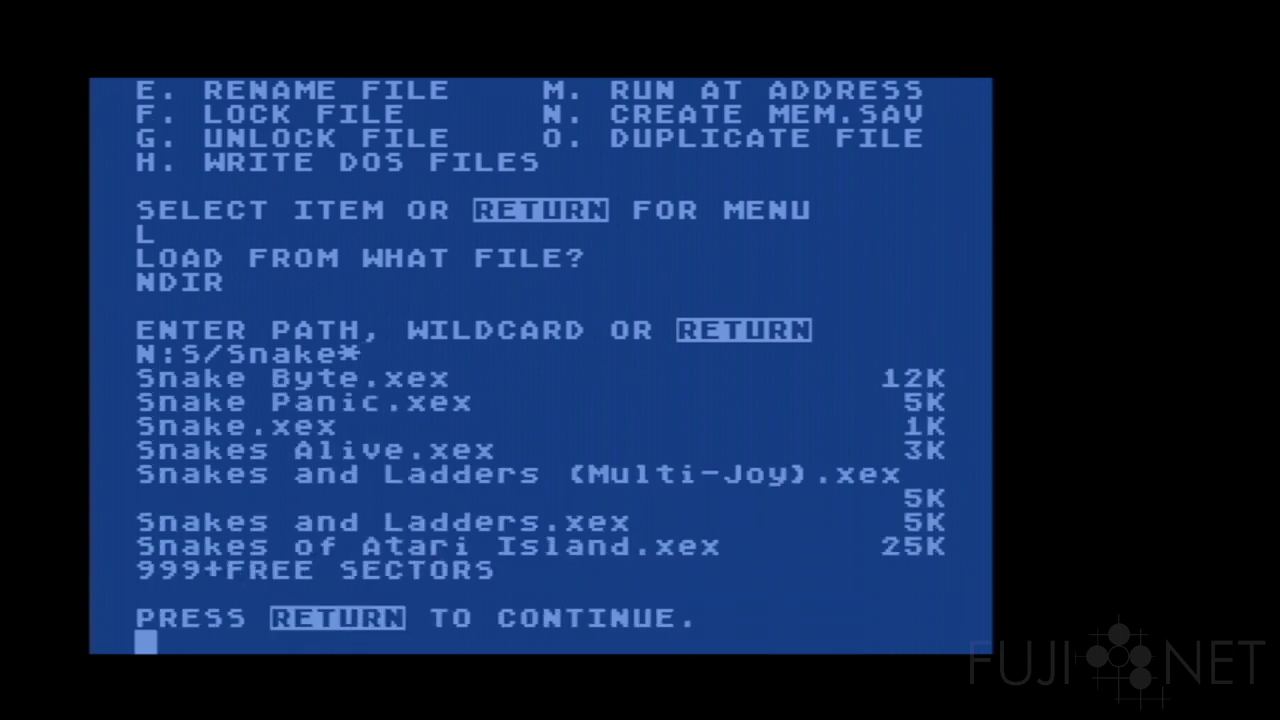
pyautogui.press('Return')
# Run NCOPY with N:S/Snake Byte*.xex,D2:SNAKBYTE to copy Snake Byte onto drive 2
pyautogui.write('L')
pyautogui.press('Return')
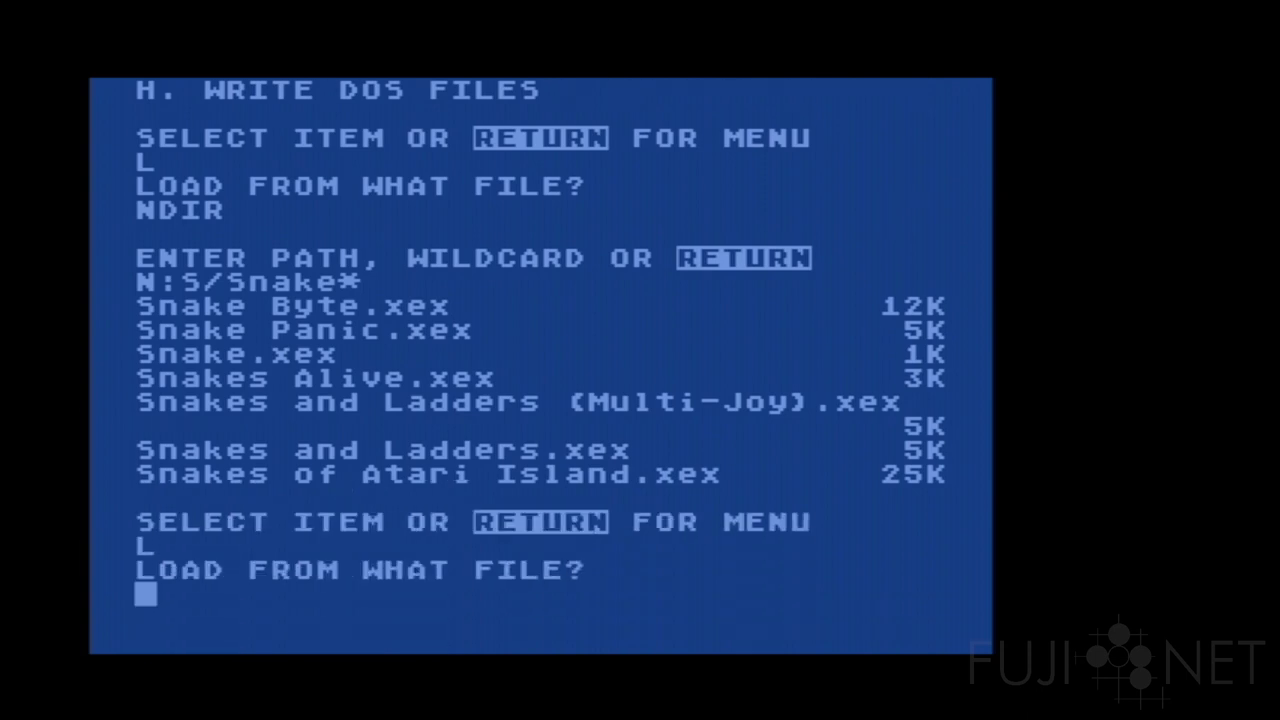
pyautogui.write('NCOPY')
pyautogui.press('Return')
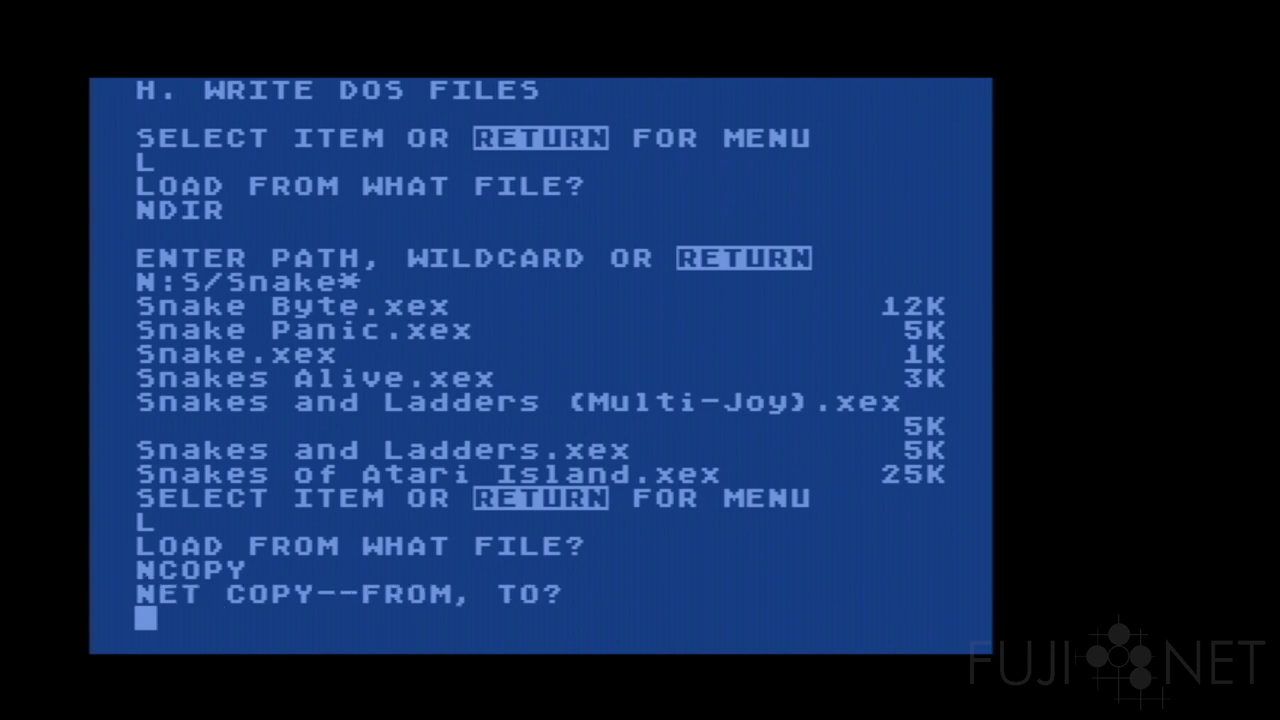
pyautogui.write('N:Snake Byte,')
pyautogui.press('BackSpace')
pyautogui.press('BackSpace')
pyautogui.press('BackSpace')
pyautogui.press('BackSpace')
pyautogui.press('BackSpace')
pyautogui.press('BackSpace')
pyautogui.press('BackSpace')
pyautogui.press('BackSpace')
pyautogui.press('BackSpace')
pyautogui.press('BackSpace')
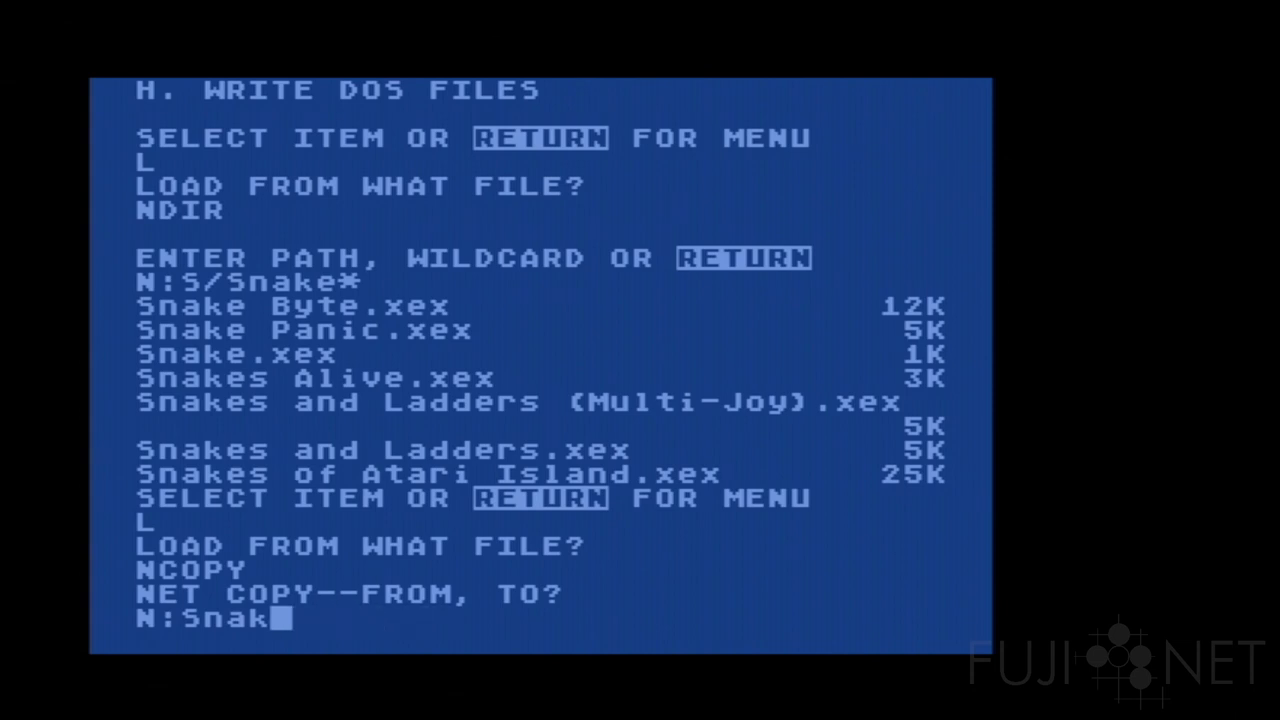
pyautogui.write('/Sna')
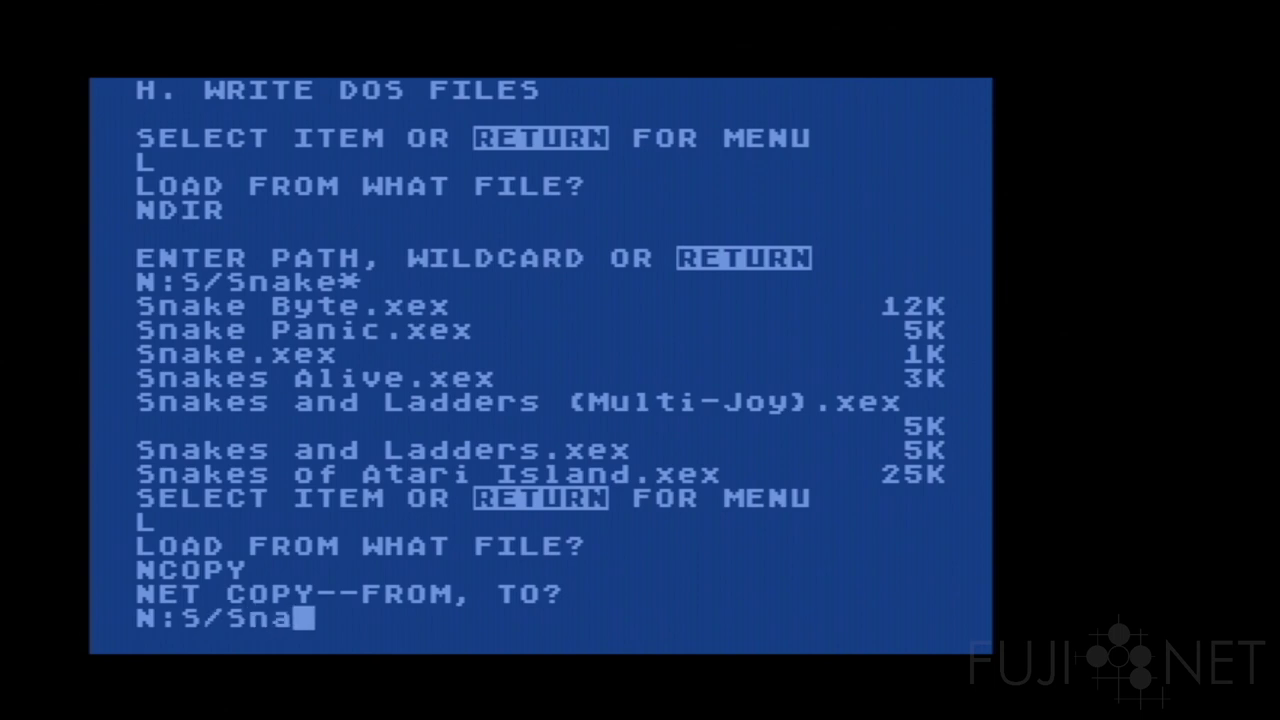
pyautogui.write('ke Byte')
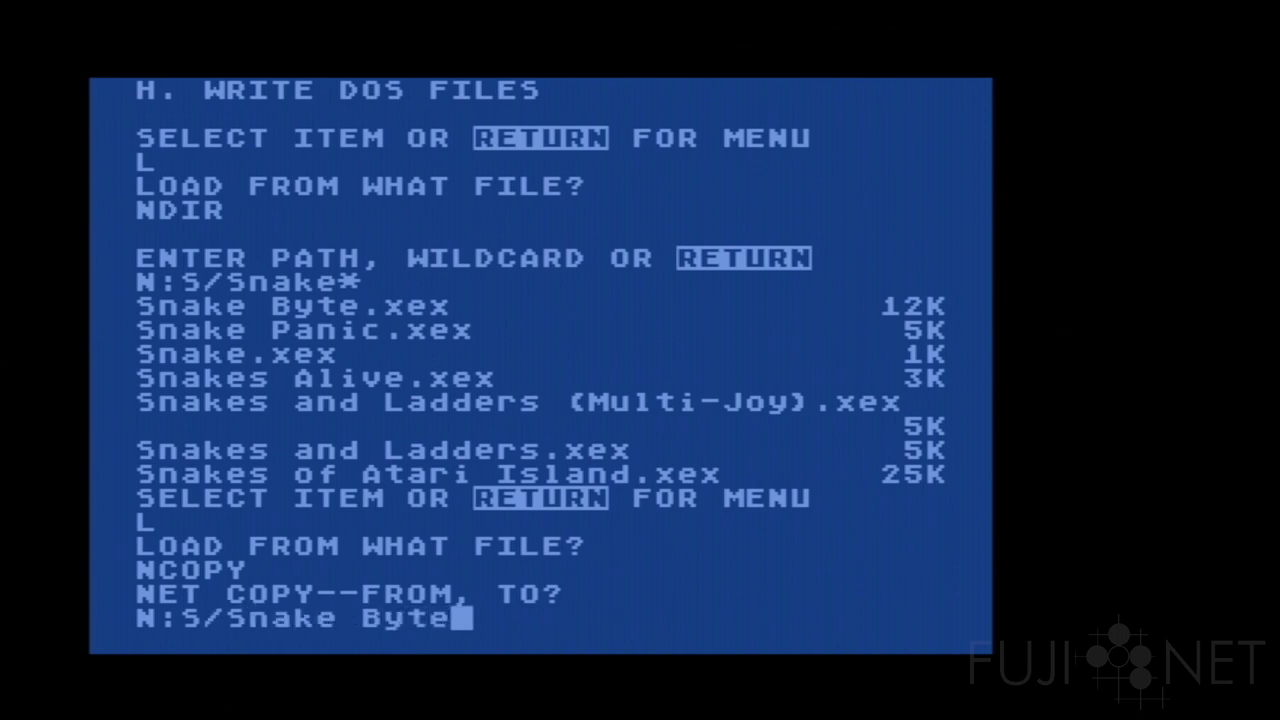
pyautogui.write('*.')
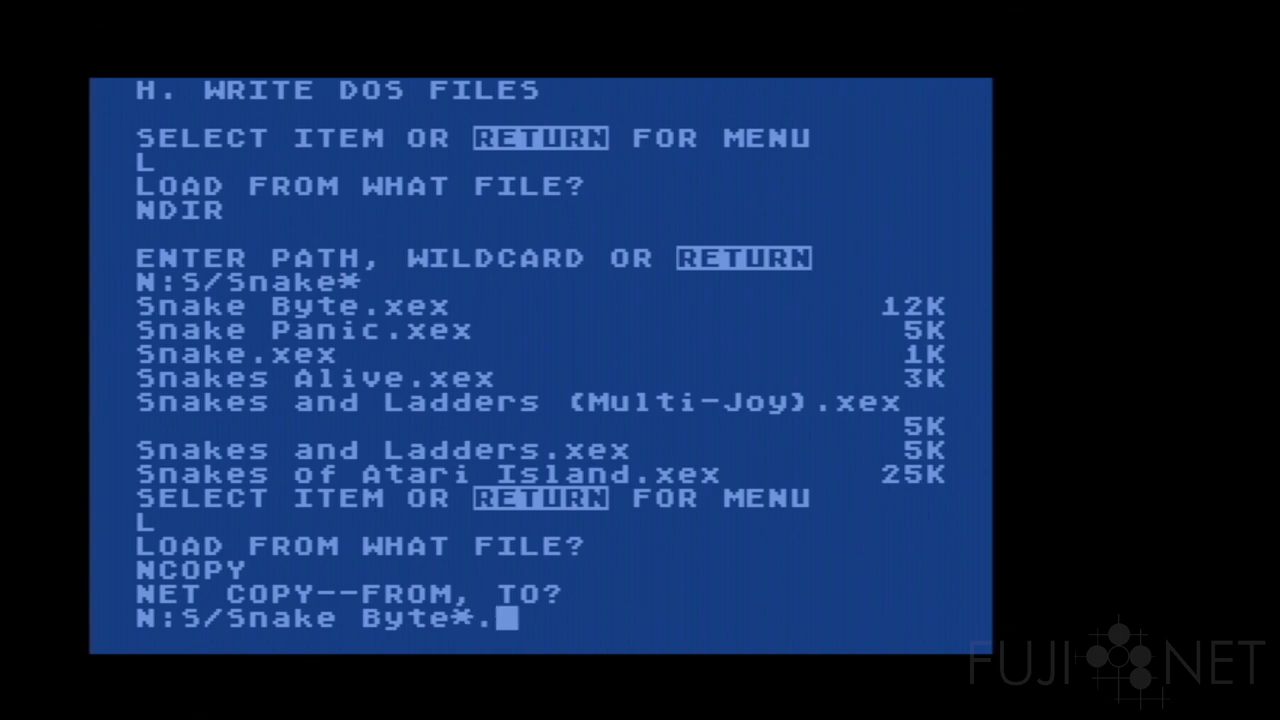
pyautogui.write('xex,D2:SNAKE')
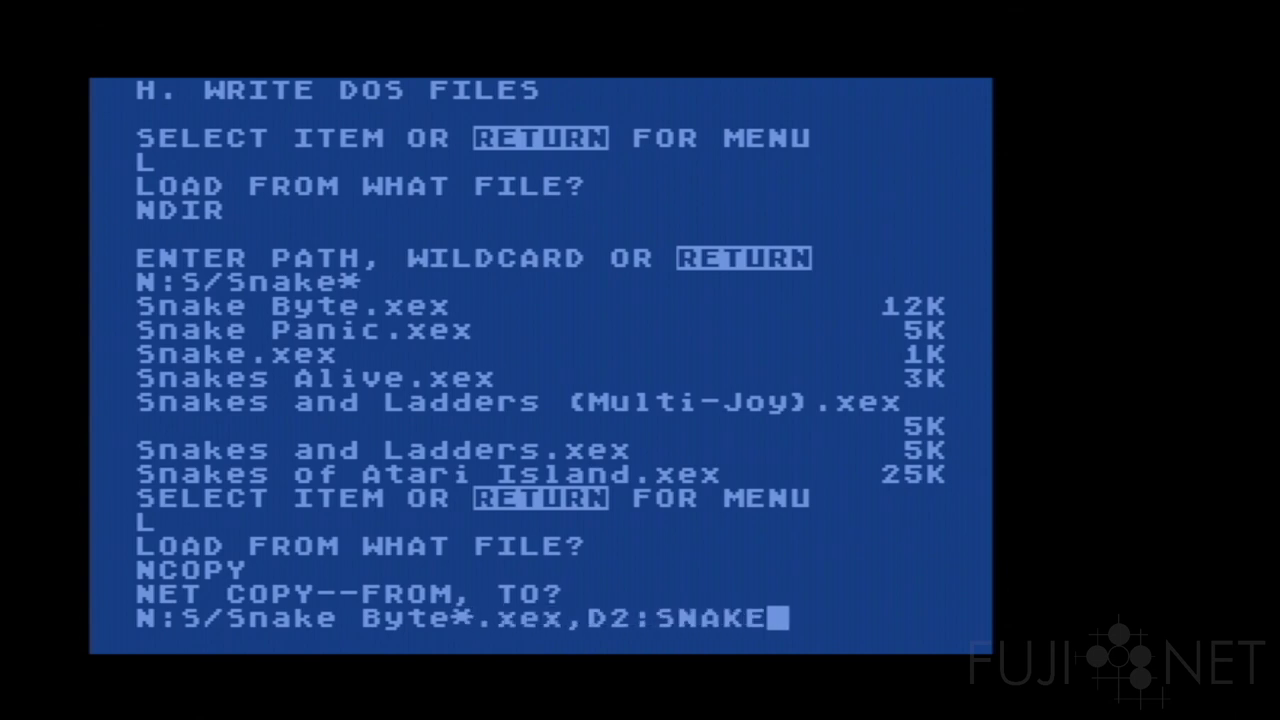
pyautogui.press('BackSpace')
pyautogui.write('BYTE')
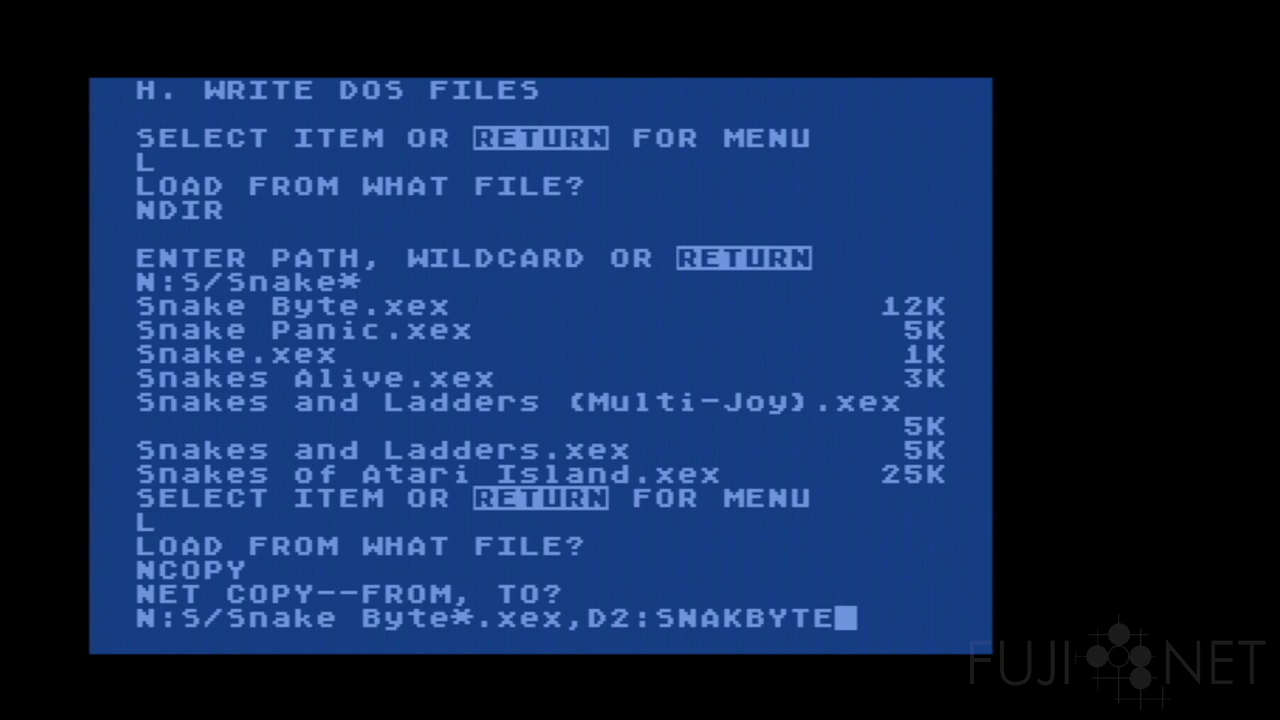
pyautogui.press('Return')
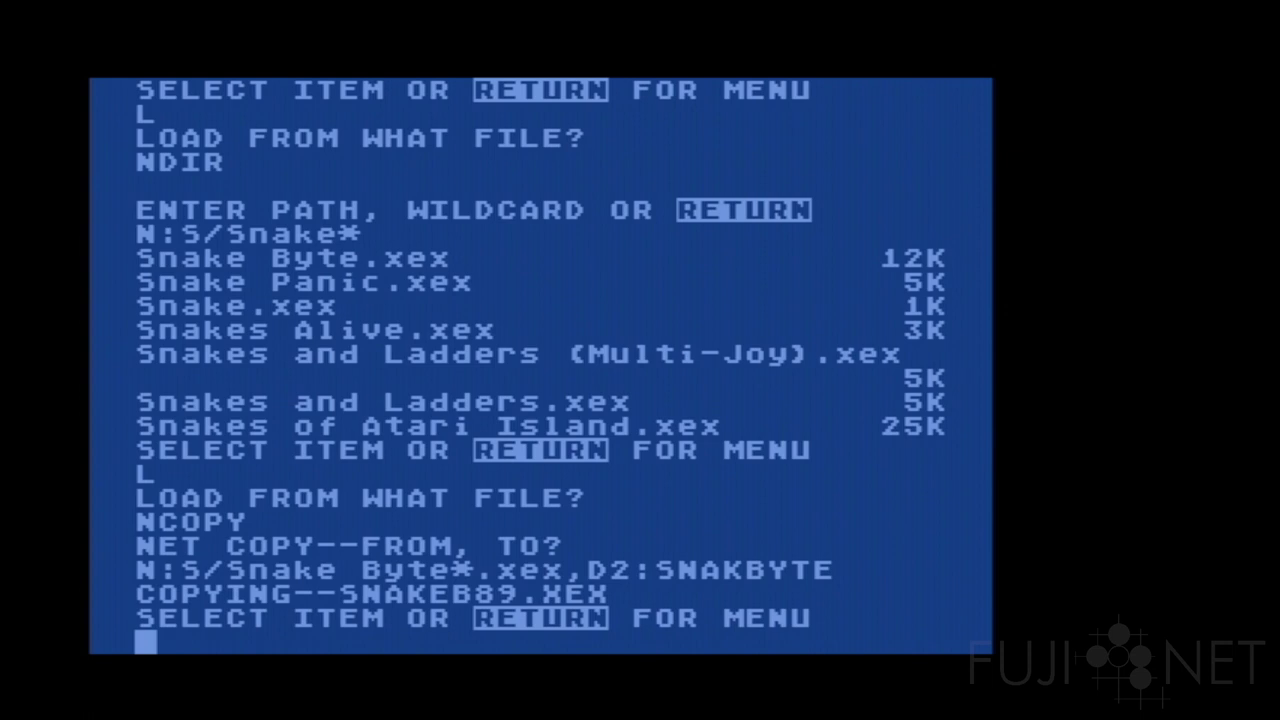
pyautogui.press('Return')
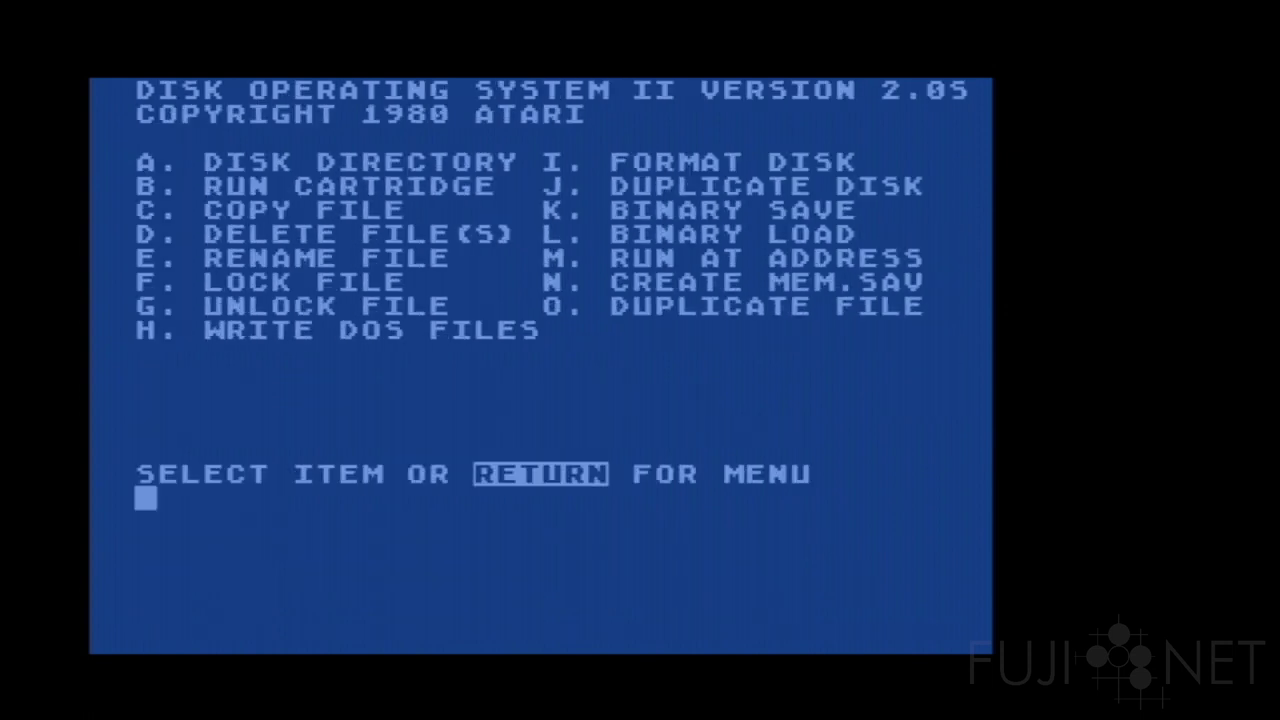
pyautogui.write('A')
pyautogui.press('Return')
pyautogui.write('D2:')
pyautogui.press('Return')
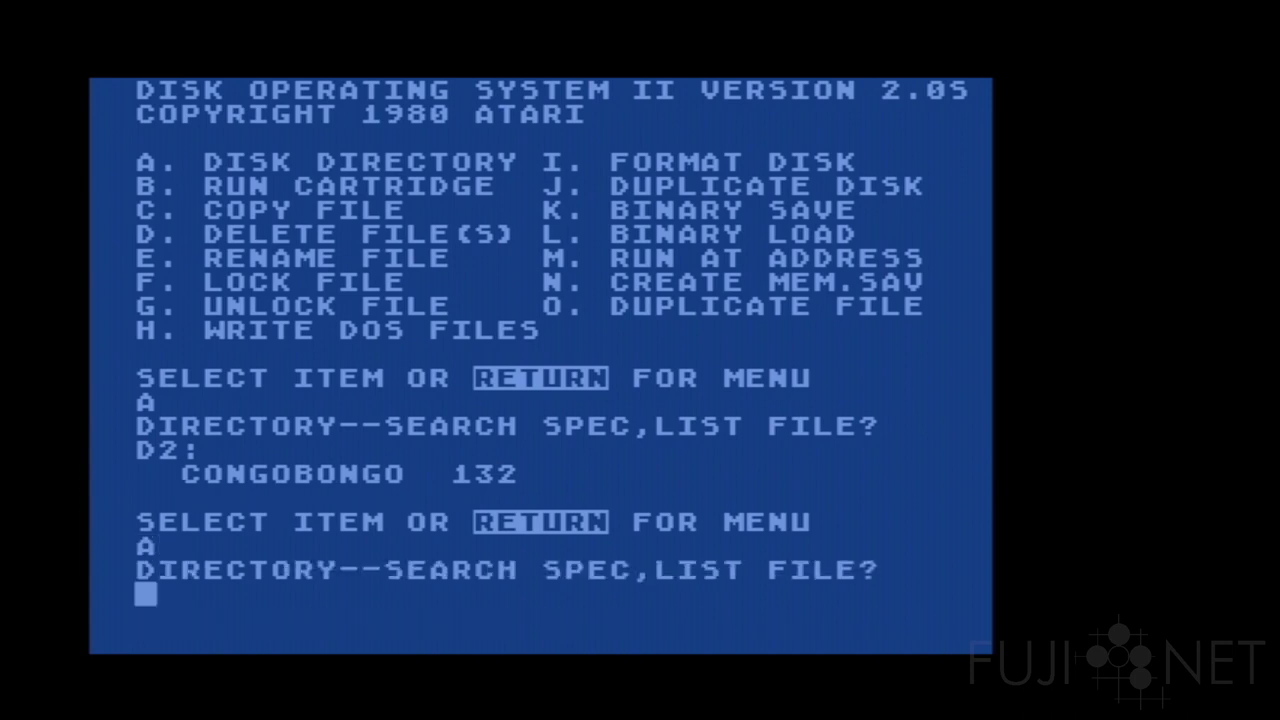
pyautogui.press('Return')
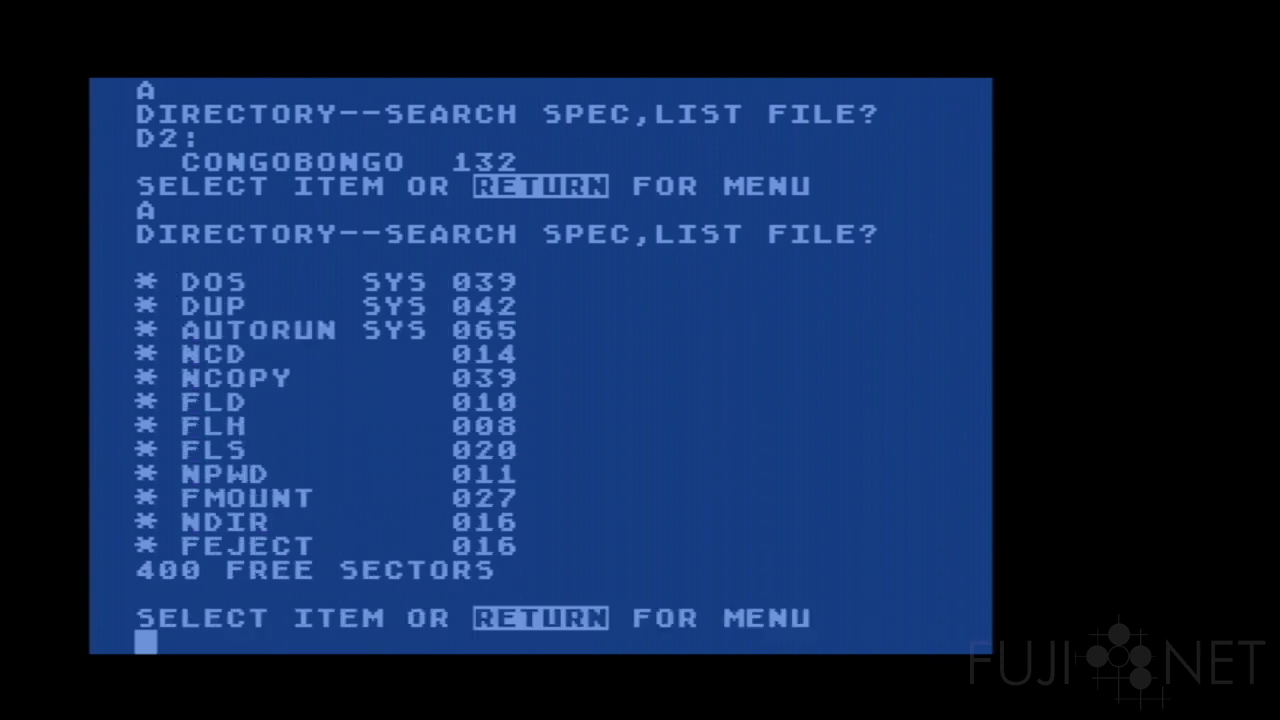
pyautogui.write('L')
pyautogui.press('Return')
pyautogui.write('N')
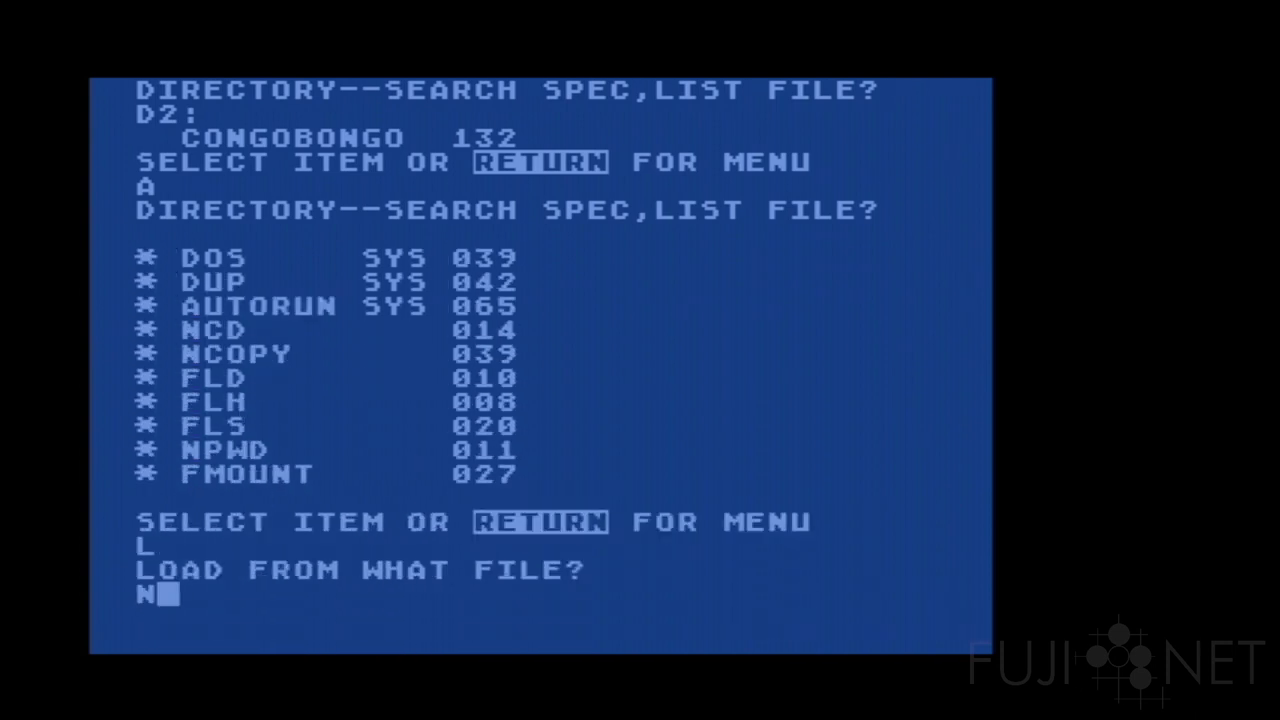
pyautogui.write('DIR')
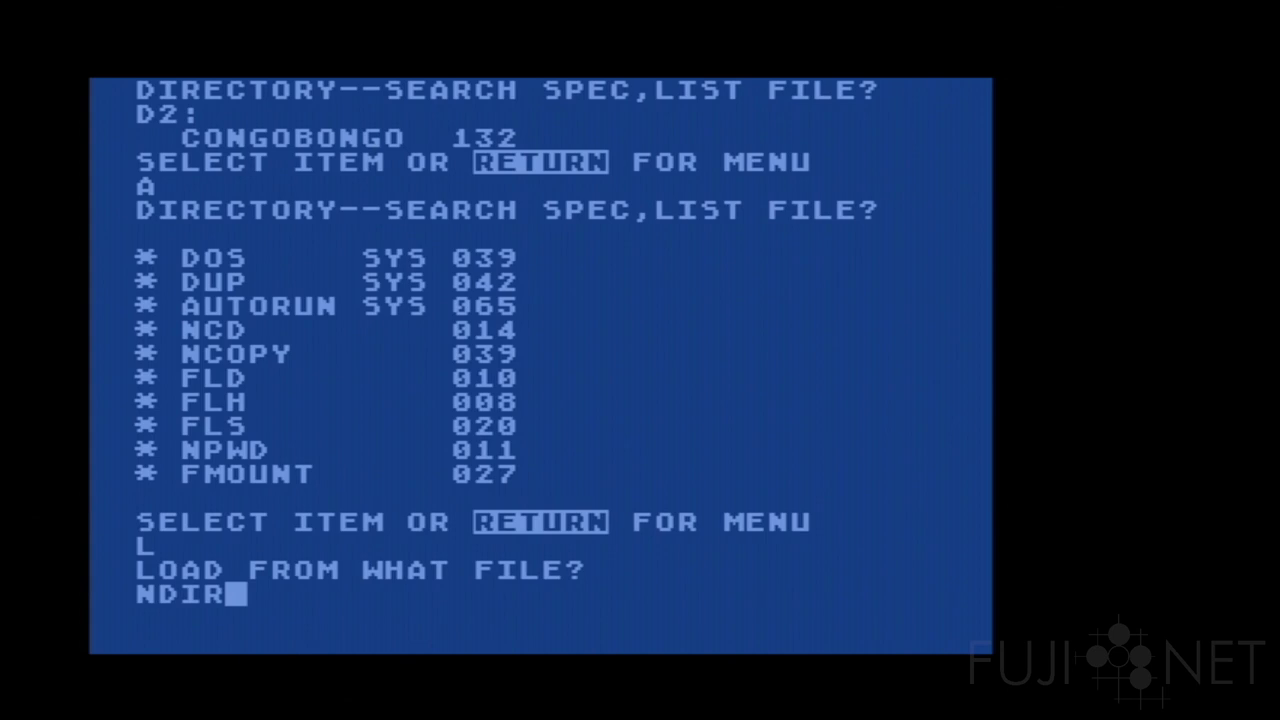
pyautogui.press('BackSpace')
pyautogui.press('BackSpace')
pyautogui.press('BackSpace')
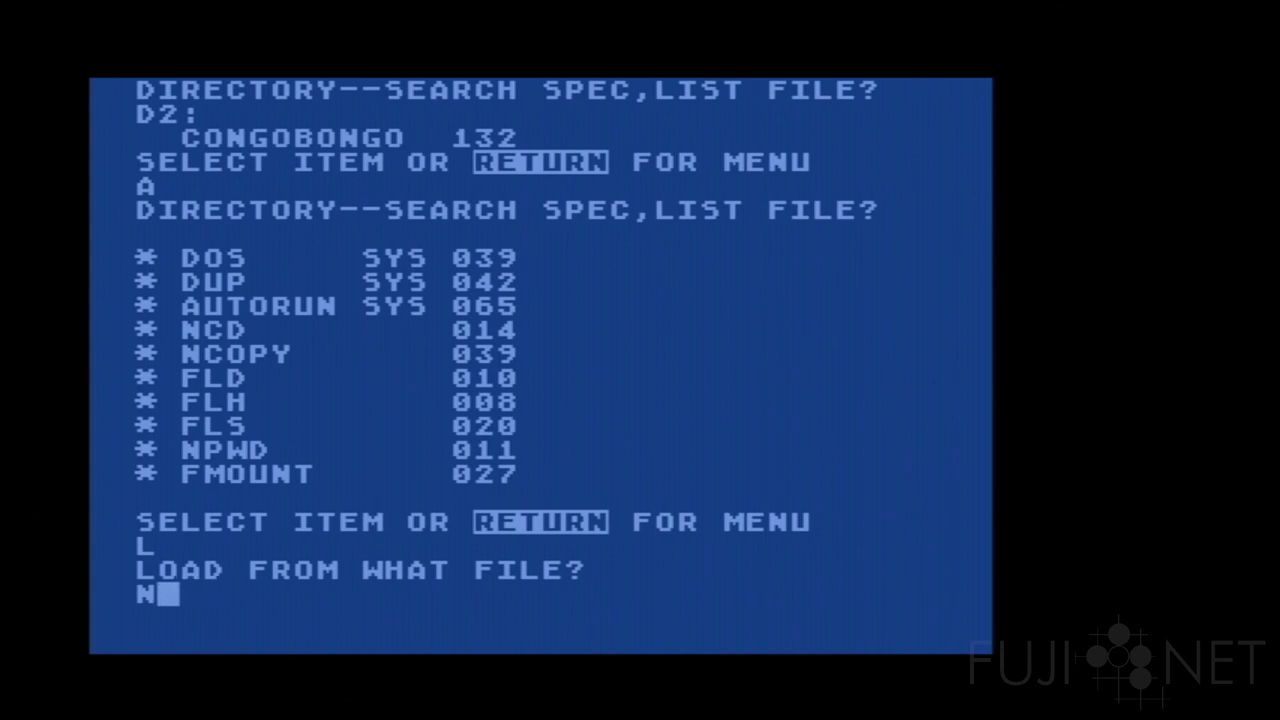
pyautogui.press('BackSpace')
pyautogui.press('Return')
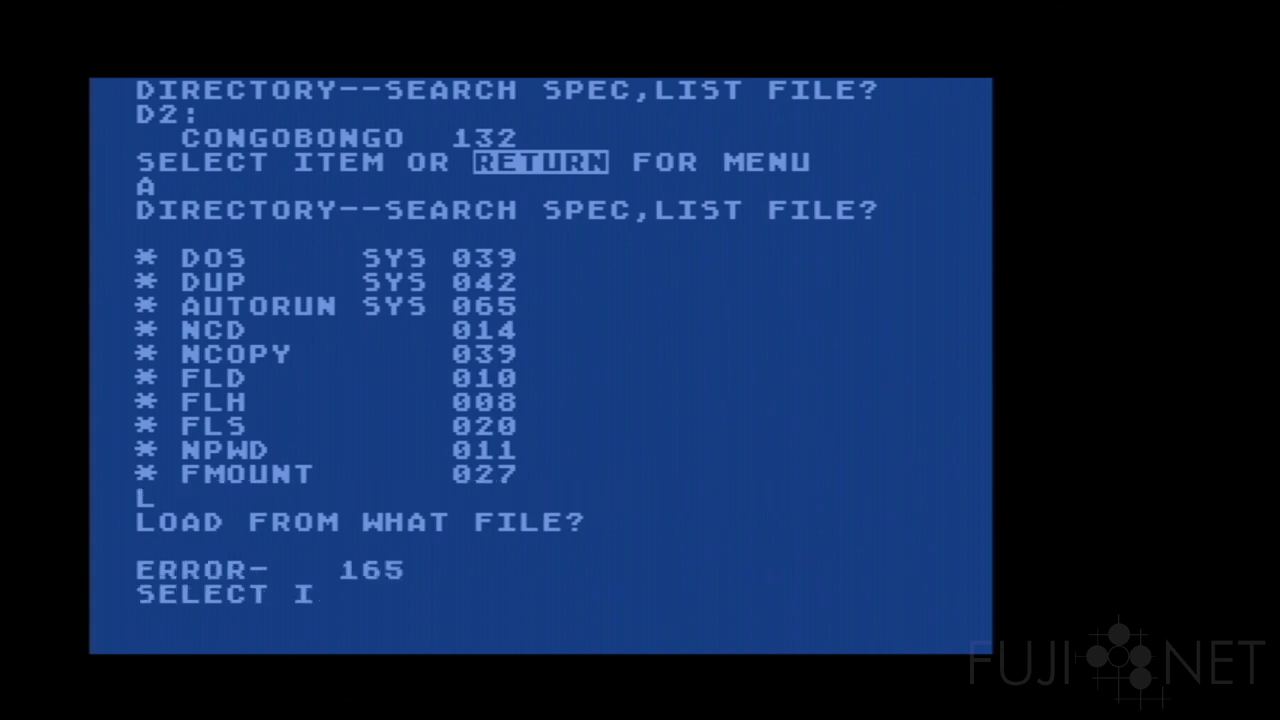
pyautogui.write('A')
pyautogui.press('Return')
pyautogui.write('D2:')
pyautogui.press('Return')
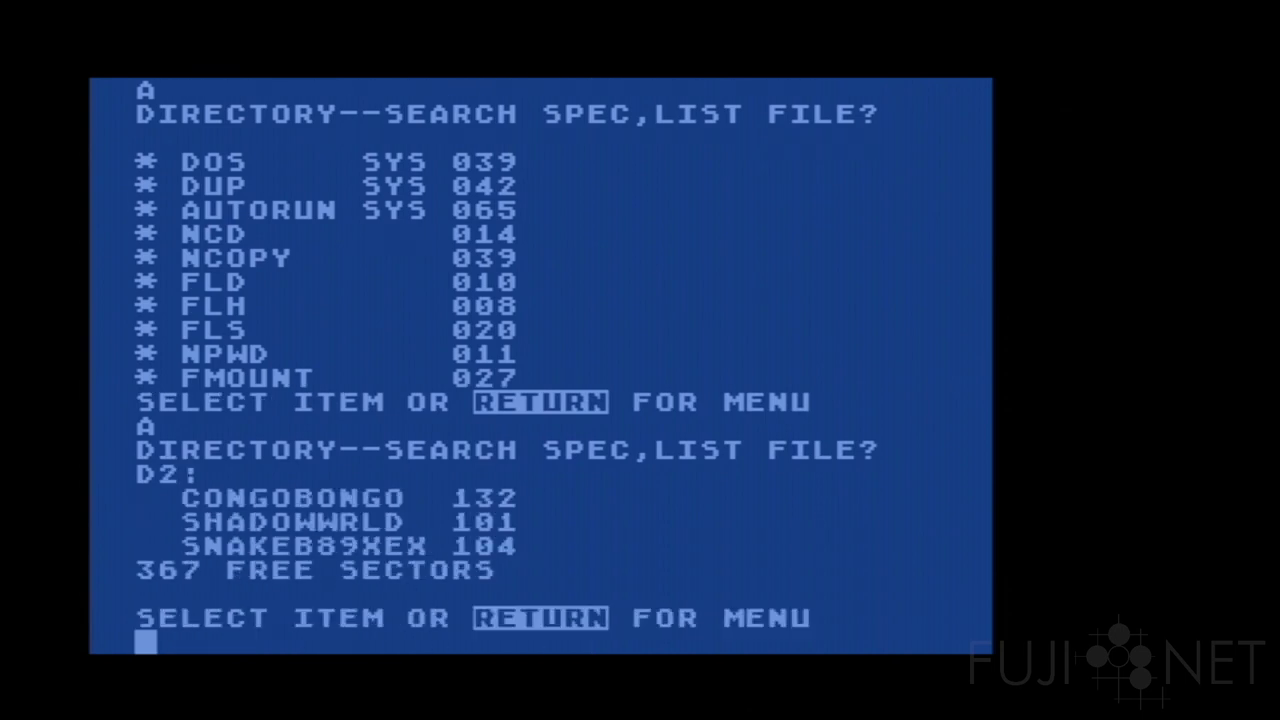
pyautogui.press('Return')
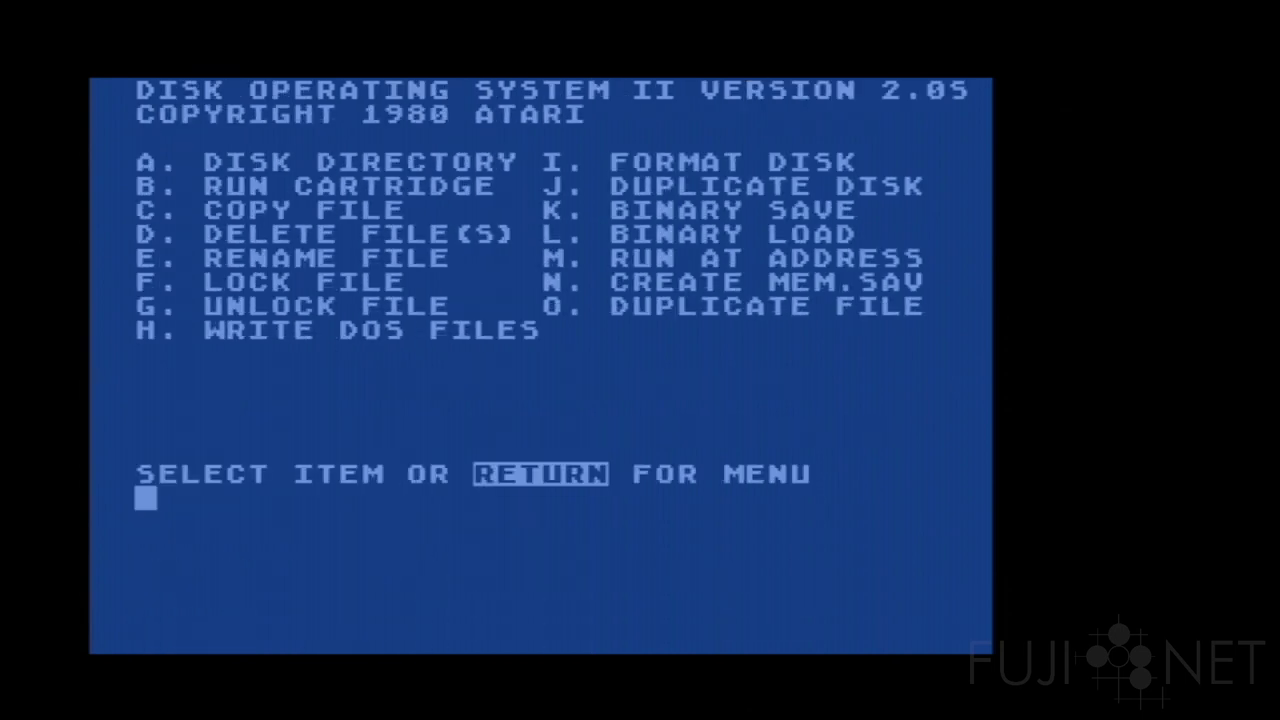
# Run NDIR on N:K/K-* to list nine K- games, K-Ball2 Pinball.xex through K-Star Patrol.xex
pyautogui.write('L')
pyautogui.press('Return')
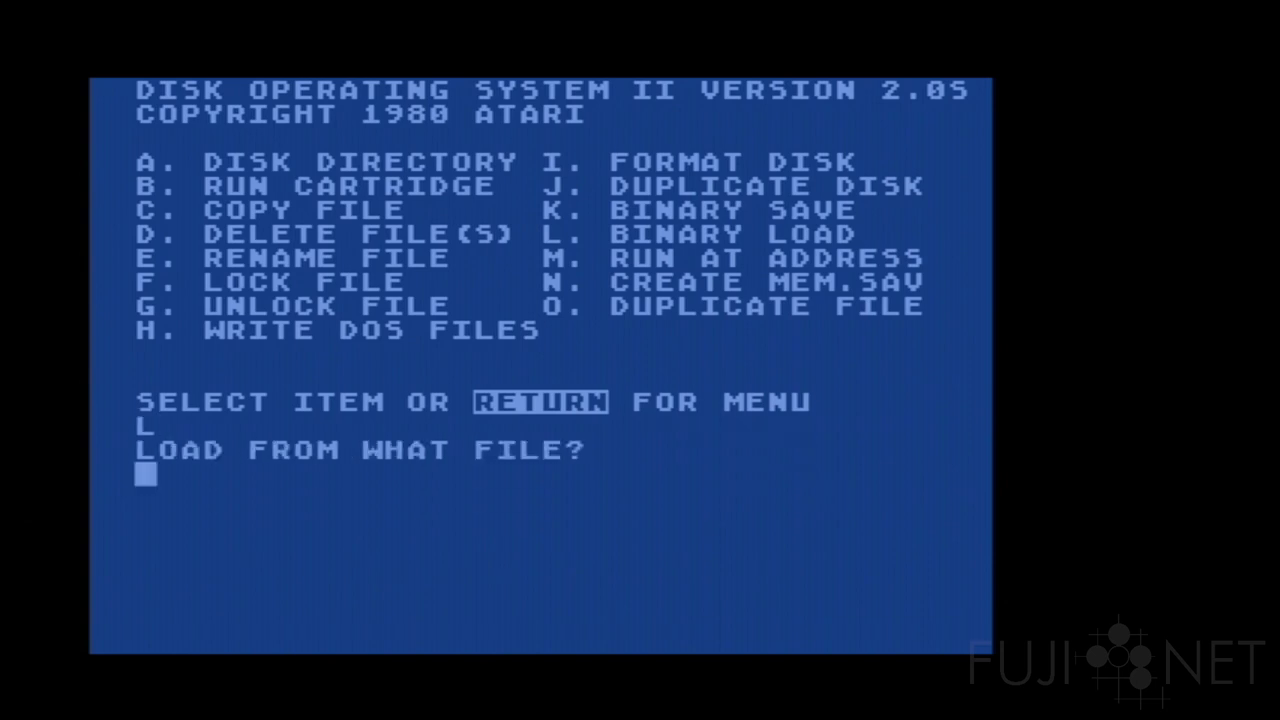
pyautogui.write('NDIR')
pyautogui.press('Return')
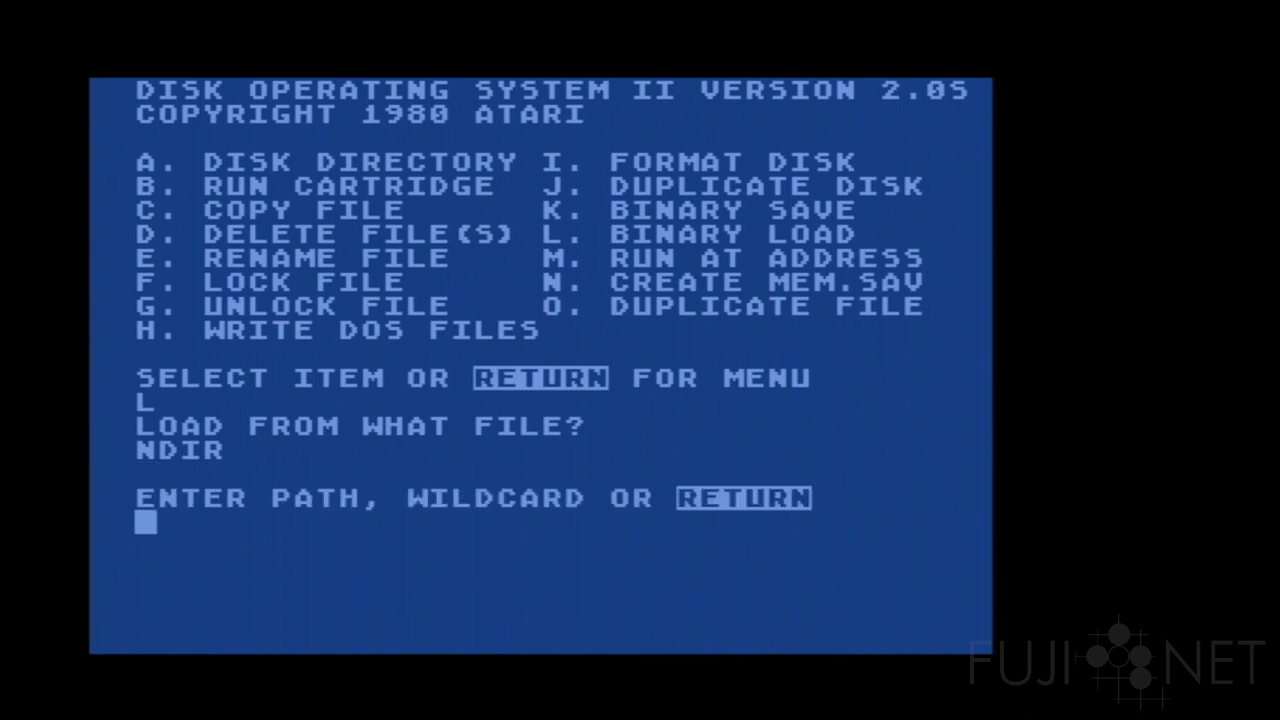
pyautogui.write('N:')
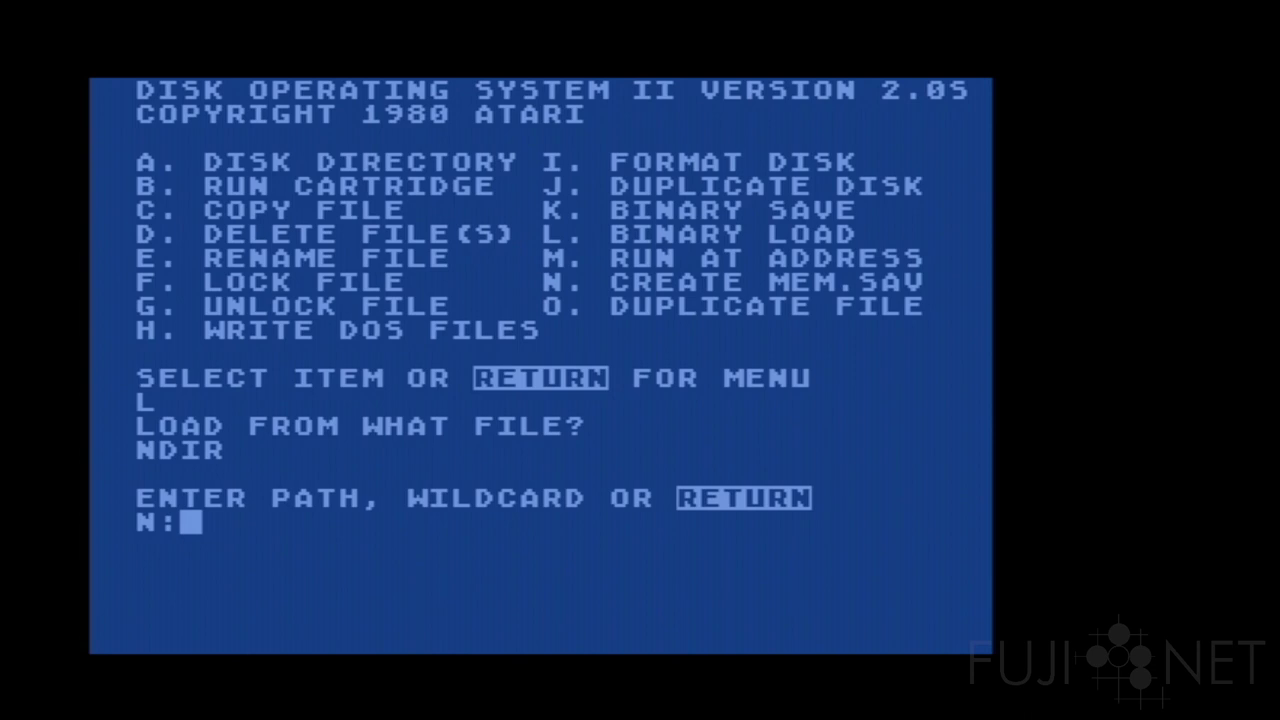
pyautogui.press('BackSpace')
pyautogui.press('BackSpace')
pyautogui.write('N:K/')
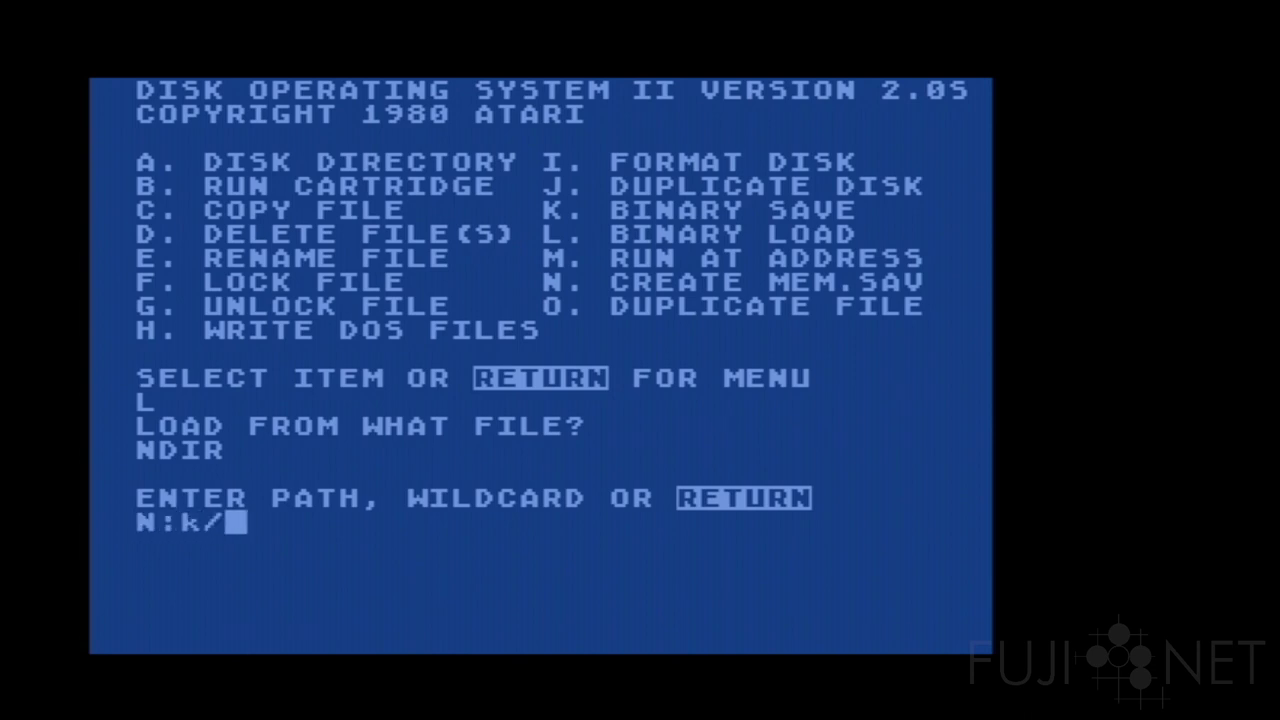
pyautogui.press('BackSpace')
pyautogui.press('BackSpace')
pyautogui.write('K/K')
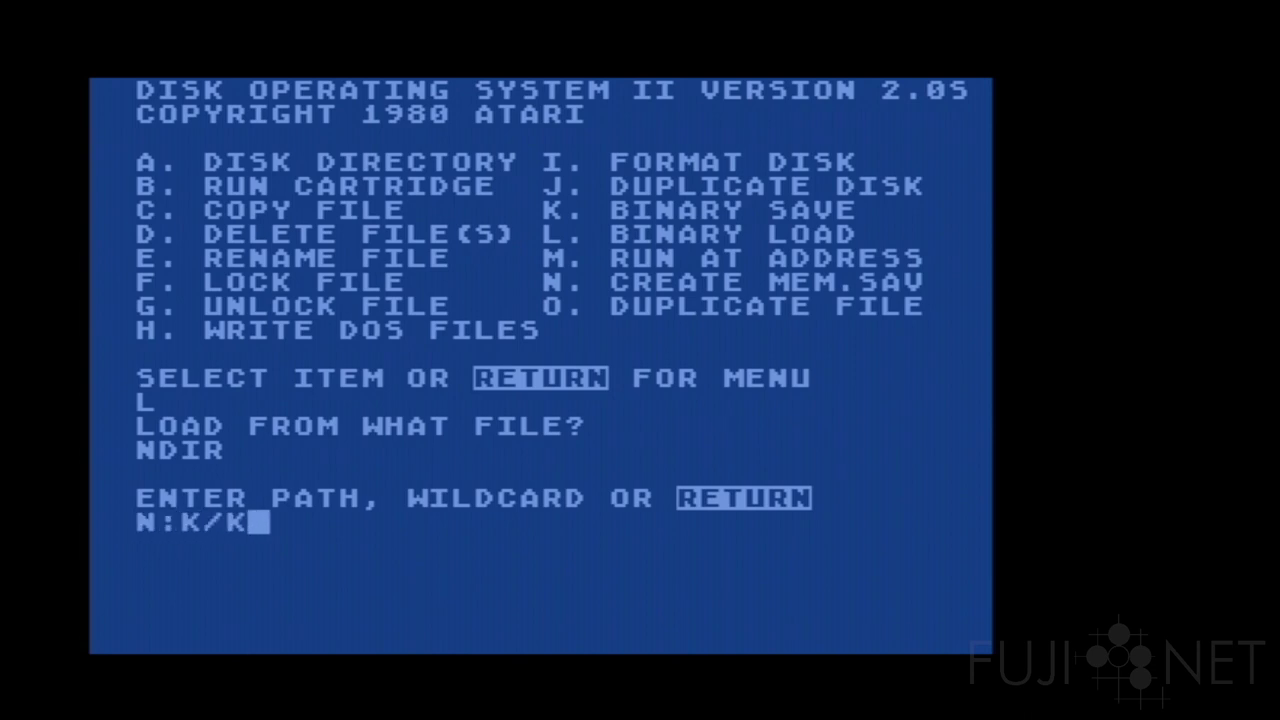
pyautogui.write('-')
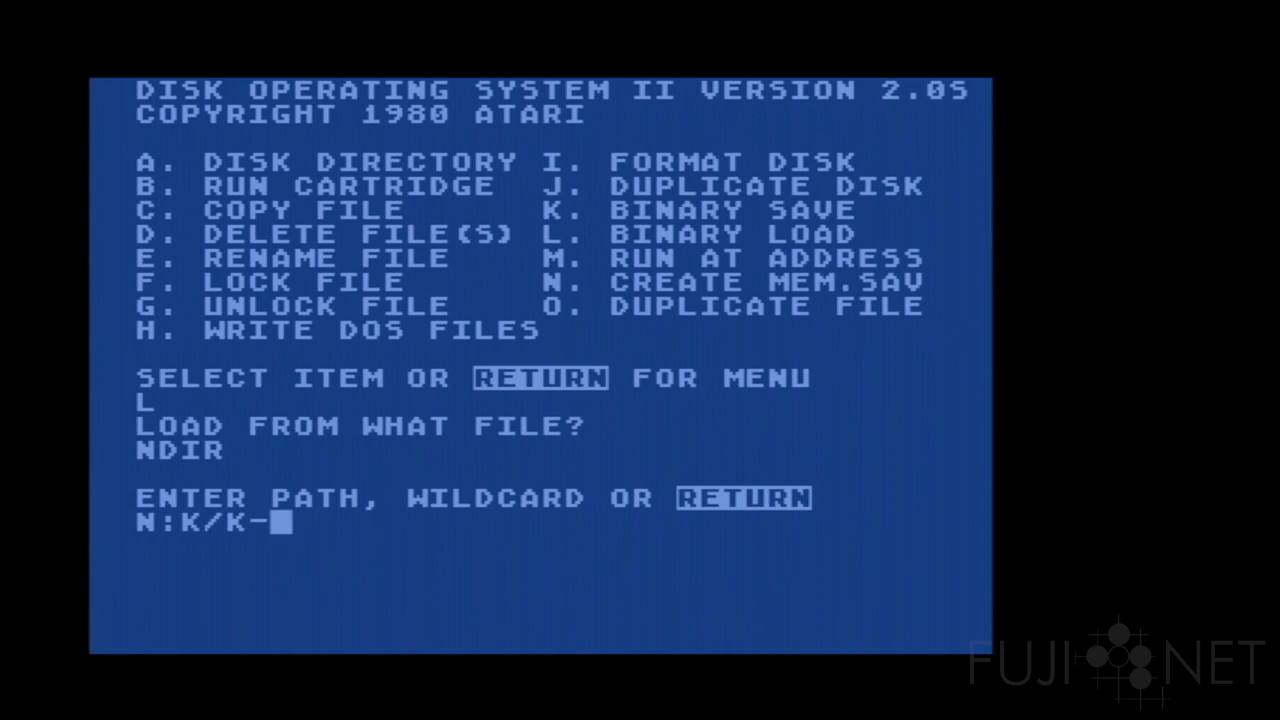
pyautogui.write('*')
pyautogui.press('Return')
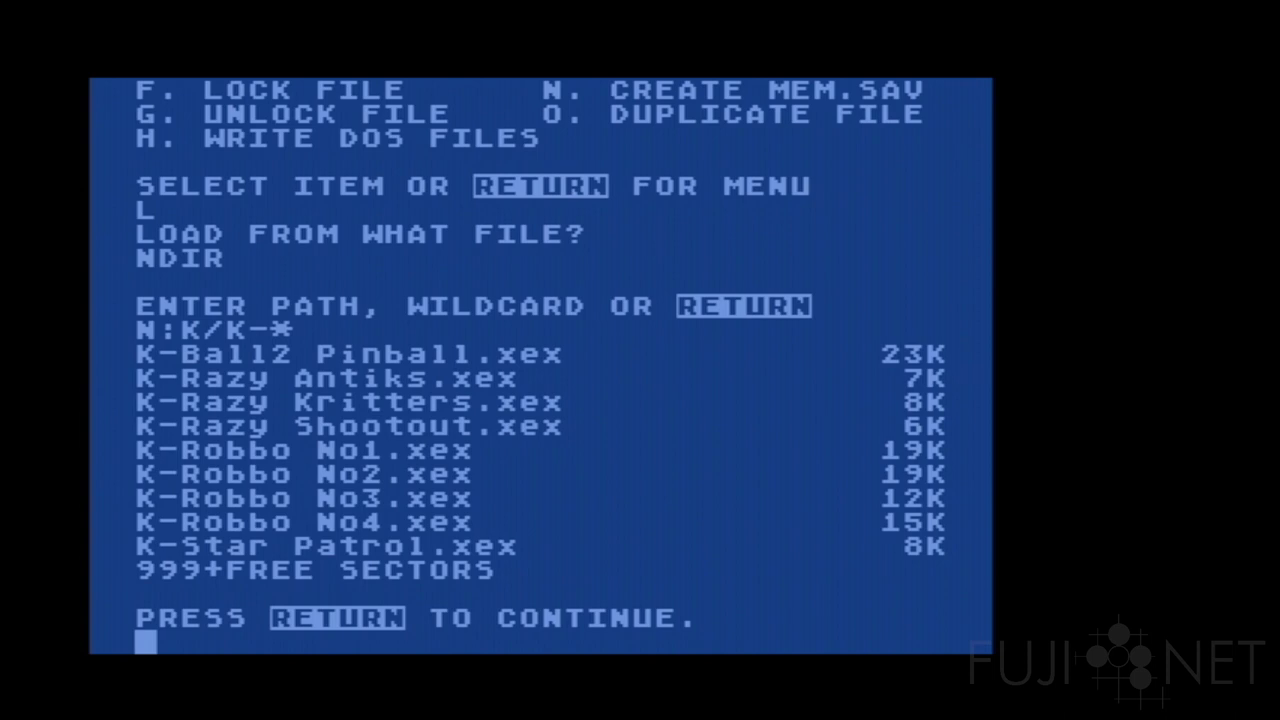
# Dismiss the listing and load the NCOPY utility from the DOS menu
pyautogui.press('Return')
pyautogui.write('L')
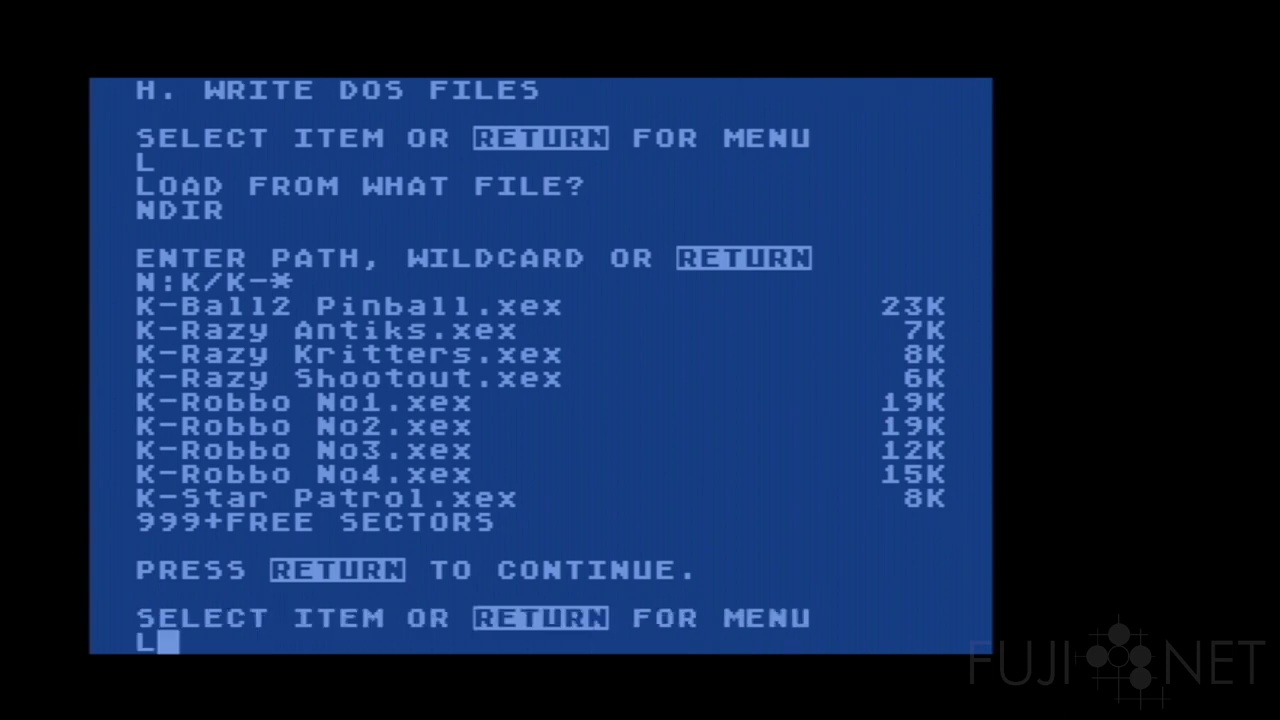
pyautogui.press('Return')
pyautogui.write('NCOPY')
pyautogui.press('Return')
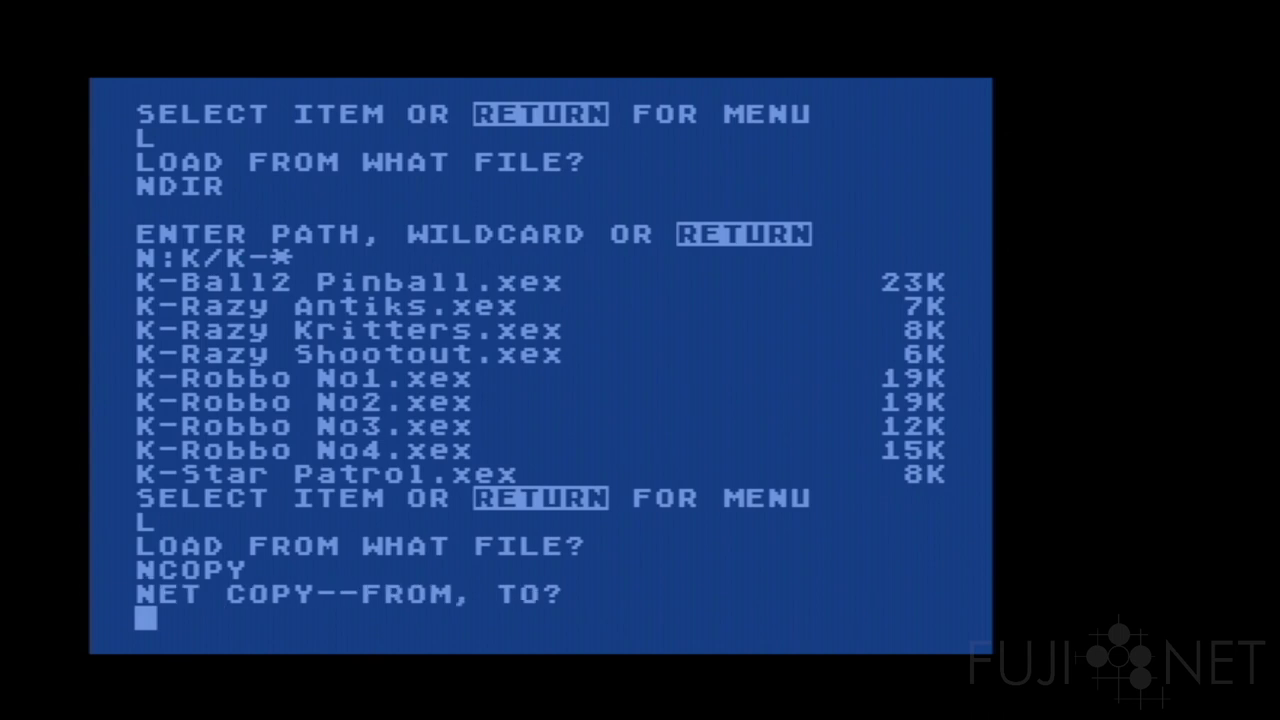
# Attempt copying N:K-Razy Shootout.xex to D2:KRAZYSHO, which fails with ERROR- 144
pyautogui.write('N:K-Raz')
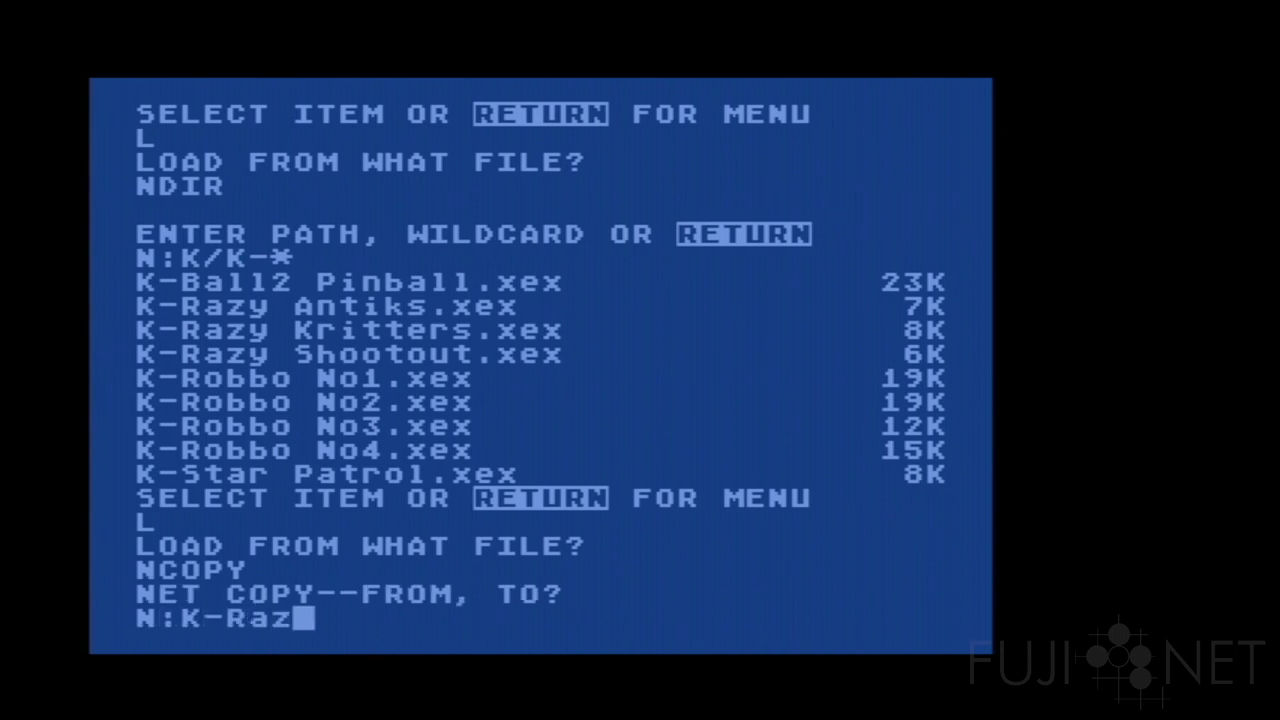
pyautogui.write('y Shootout.xex')
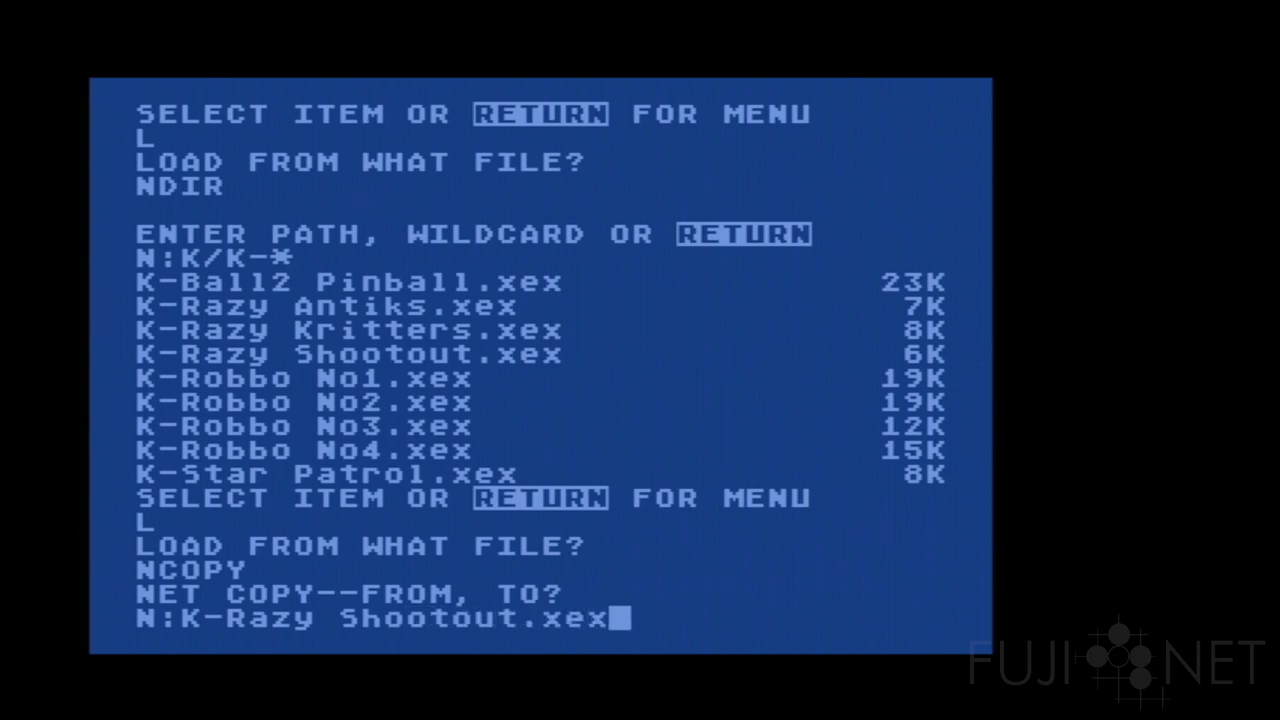
pyautogui.write(',D2:KRAZYSH')
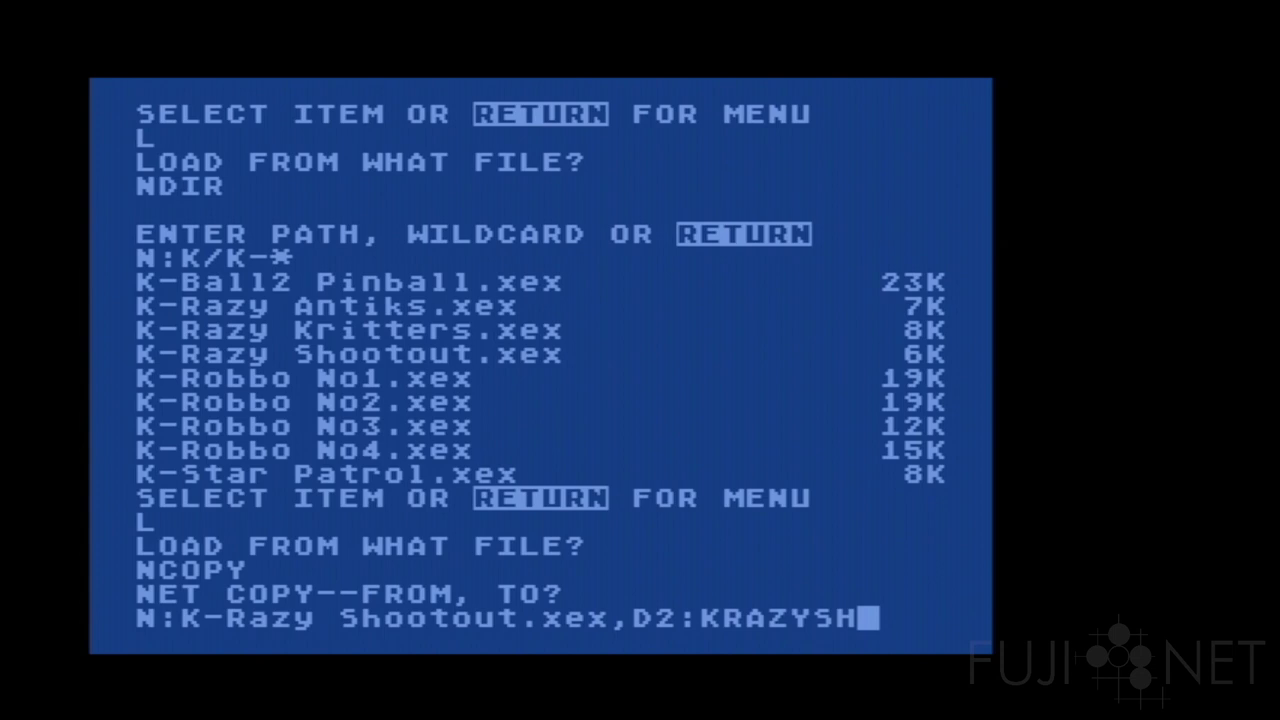
pyautogui.write('O')
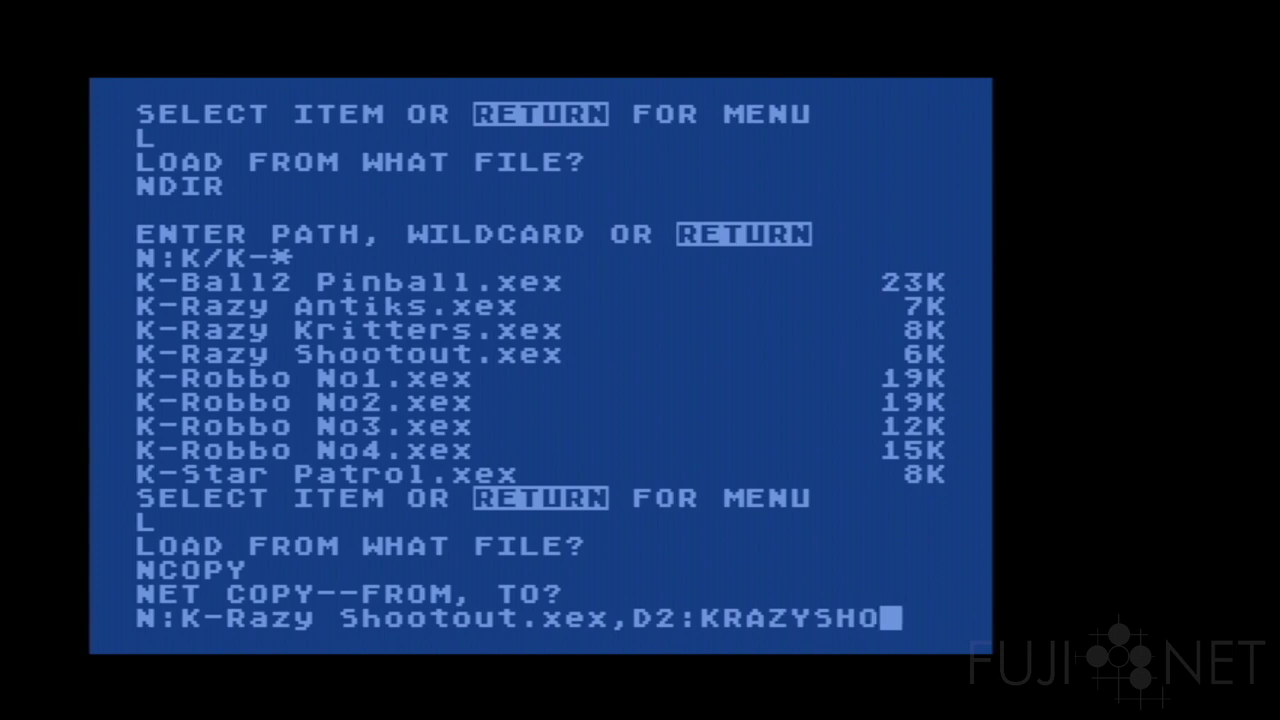
pyautogui.press('Return')
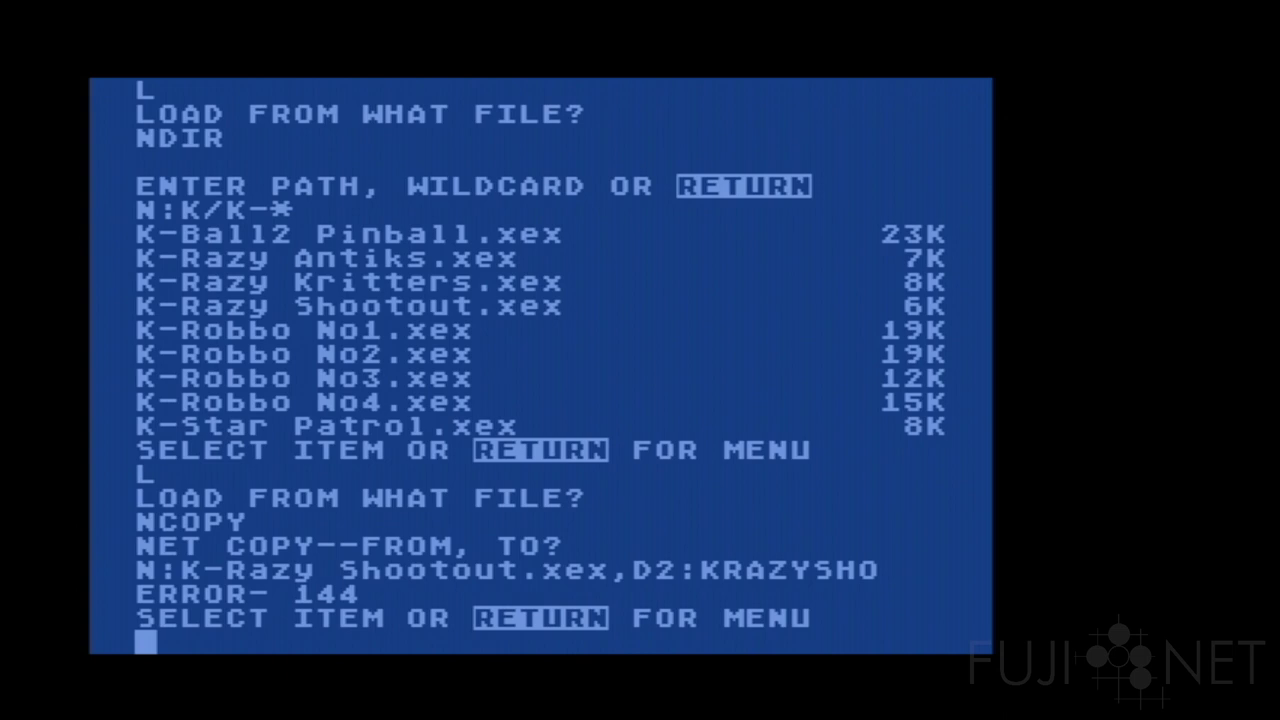
# Rerun NCOPY with the corrected copy line N:K/K-Razy Shootout.xex,D2:KRAZYSHO
pyautogui.write('L')
pyautogui.press('Return')
pyautogui.write('NC')
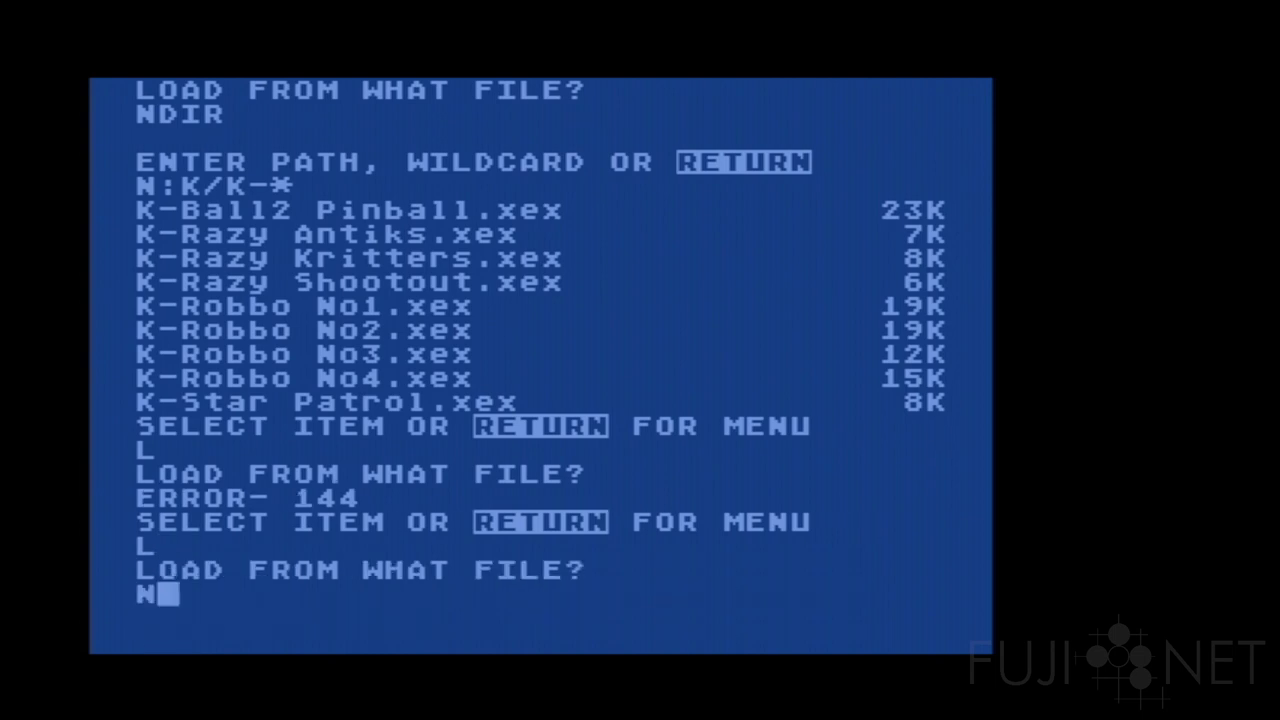
pyautogui.write('OY')
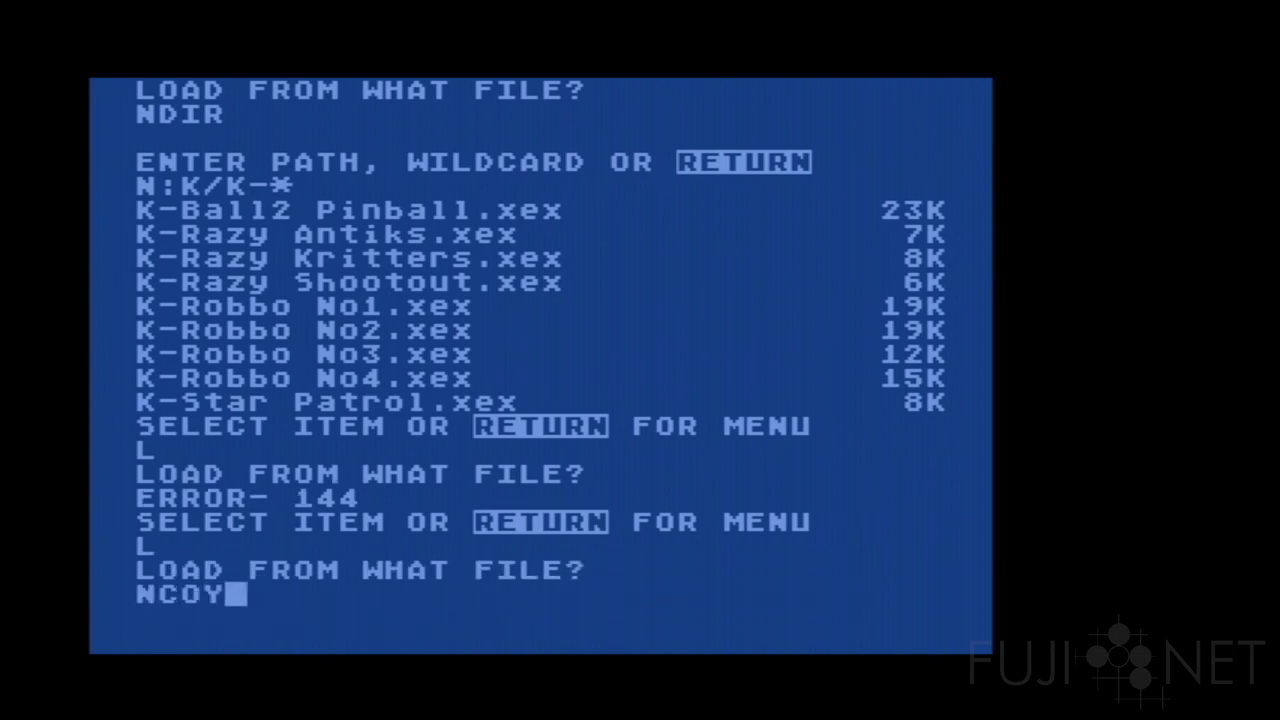
pyautogui.press('BackSpace')
pyautogui.write('PY')
pyautogui.press('Return')
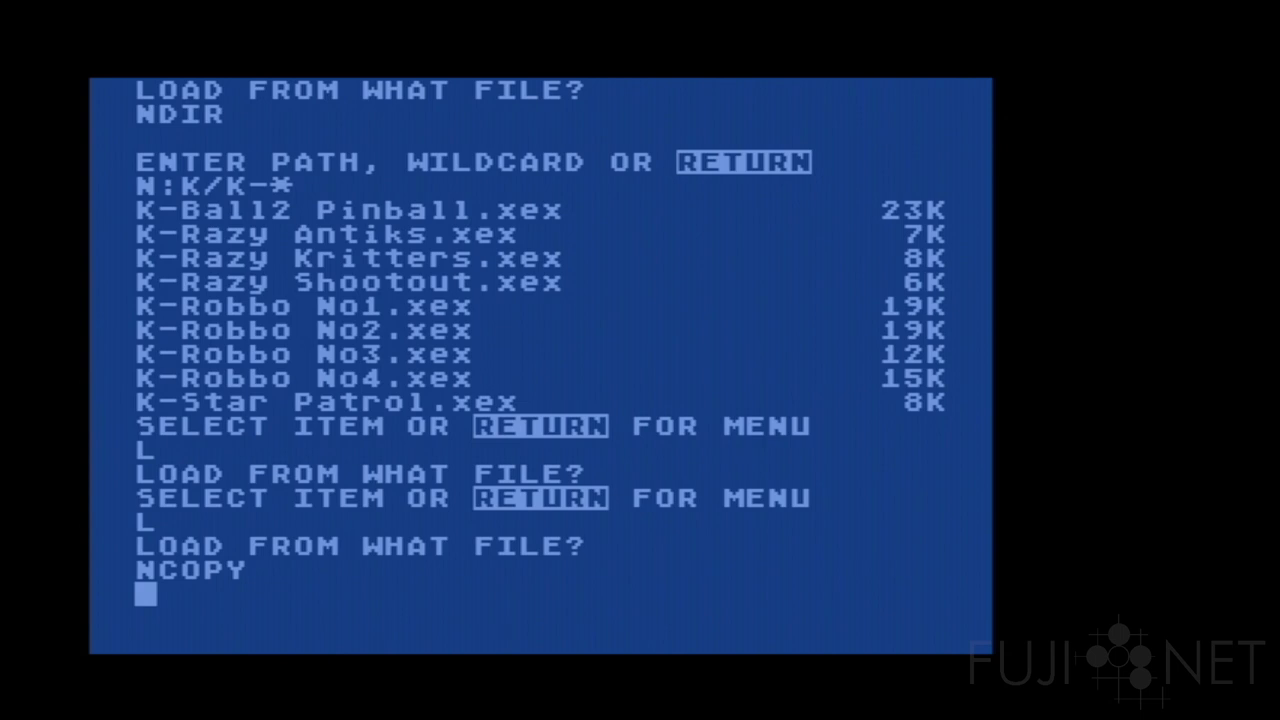
pyautogui.write('K/KK')
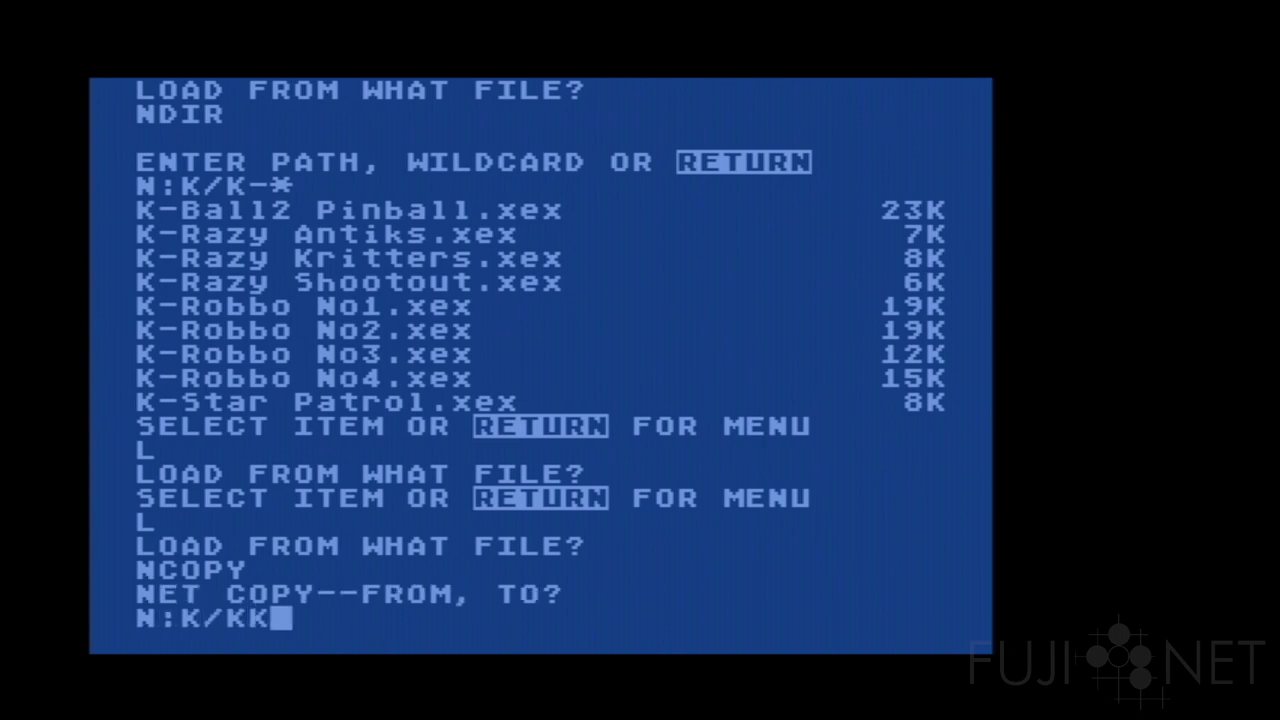
pyautogui.press('BackSpace')
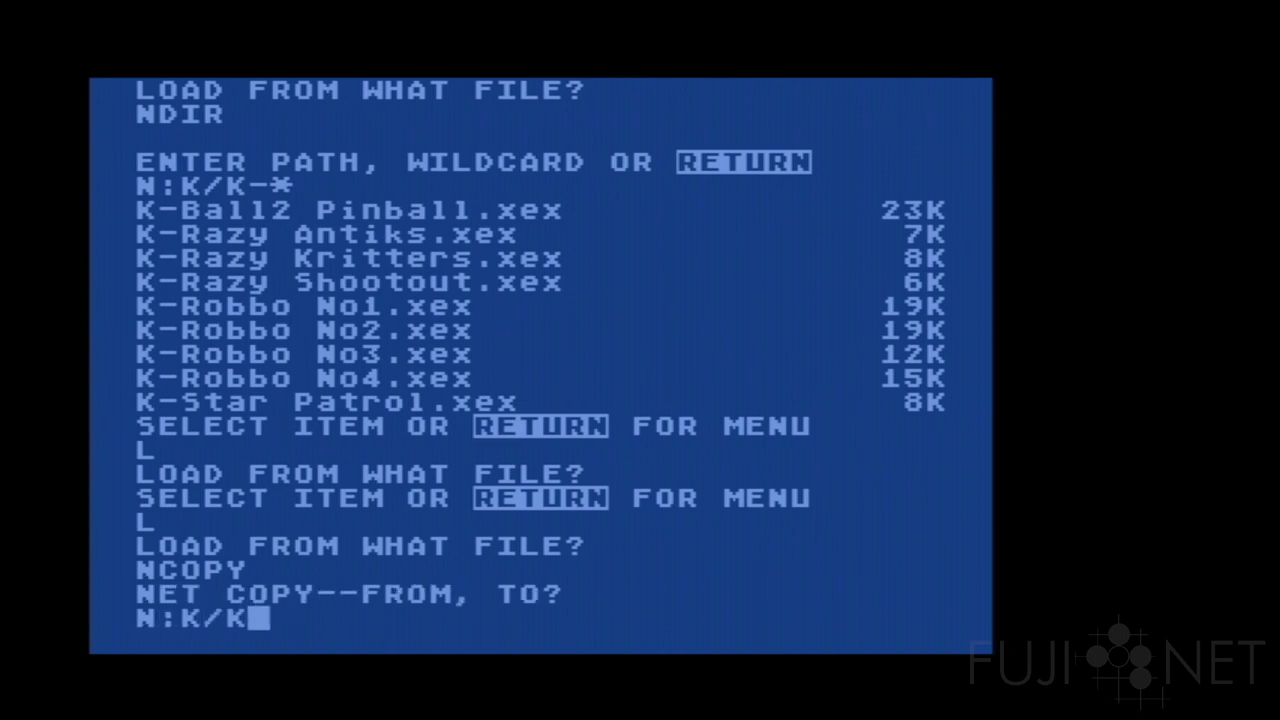
pyautogui.write('-Razy Shooto')
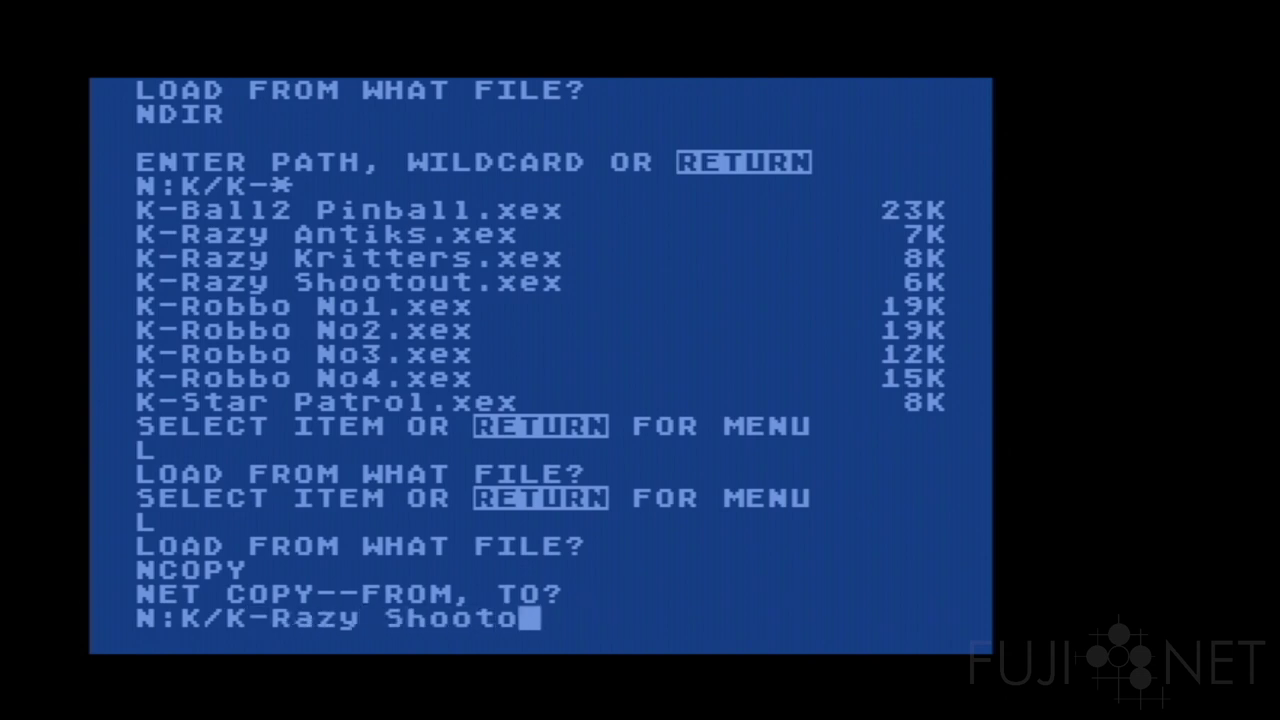
pyautogui.write('ut.xex,D2:')
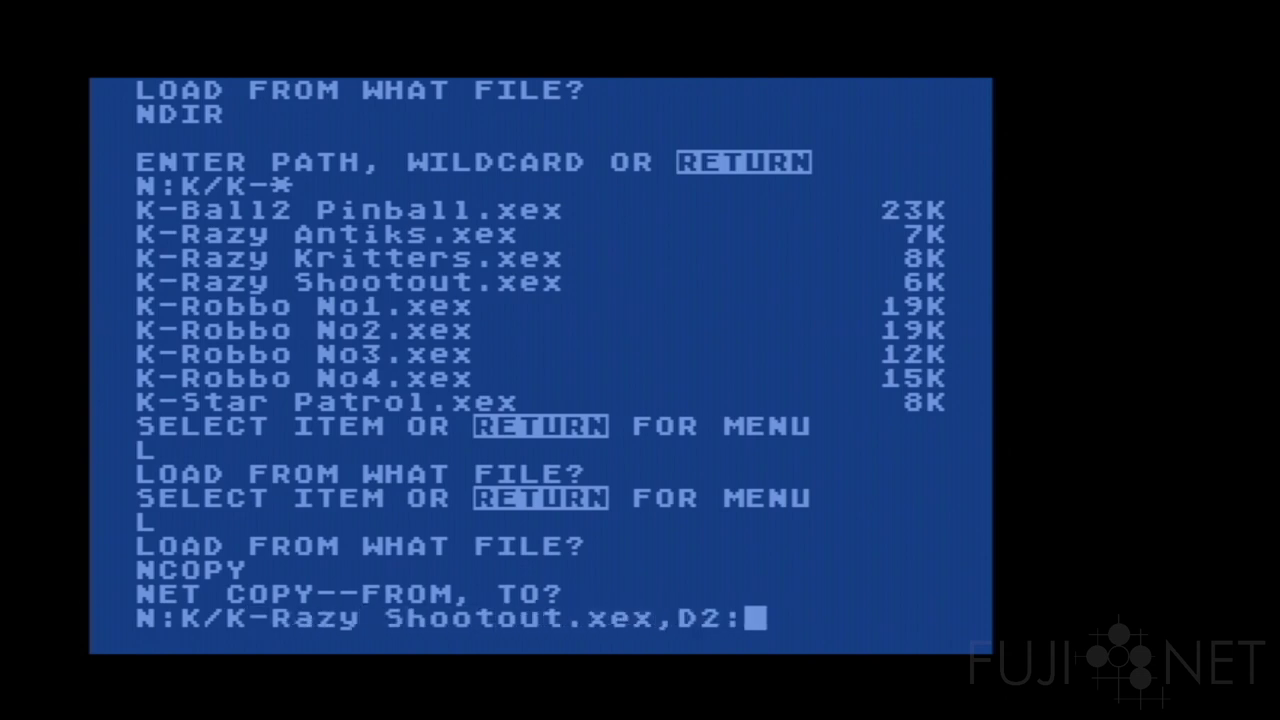
pyautogui.write('KRAZYSHO')
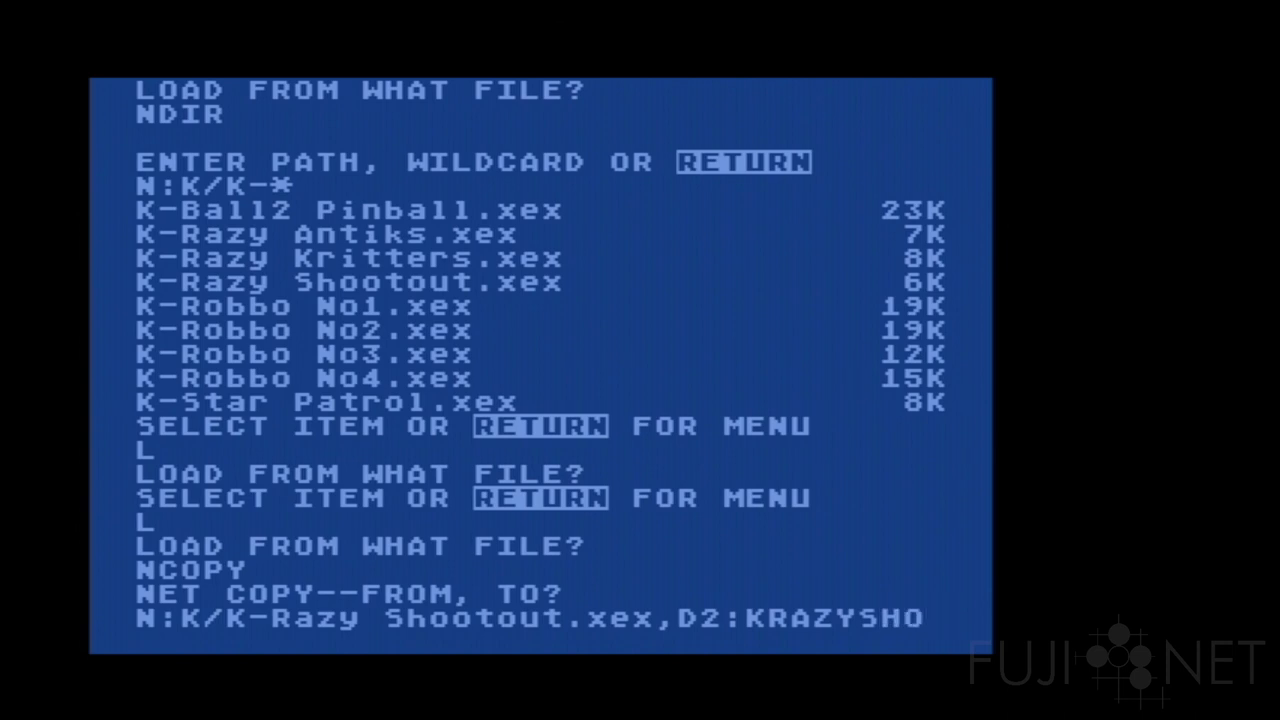
pyautogui.press('Return')
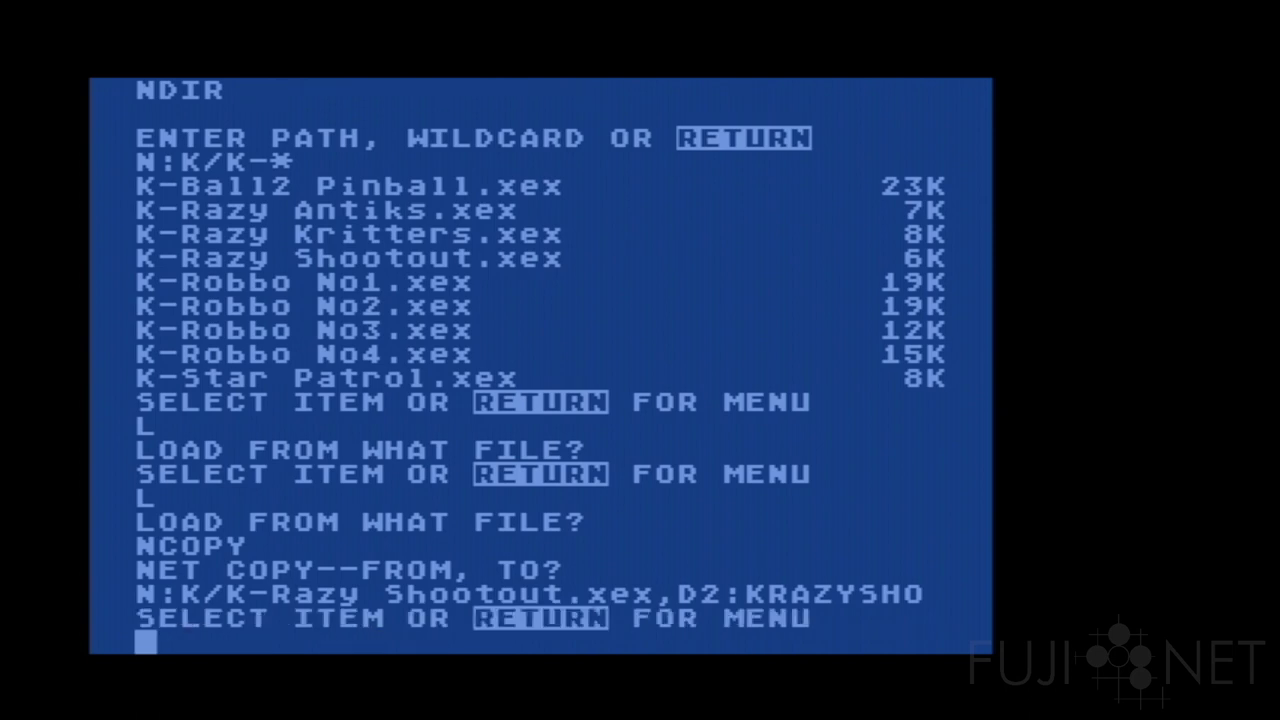
# List drive D2 to confirm KRAZYSHO is there at 52 sectors with 315 free
pyautogui.write('A')
pyautogui.press('Return')
pyautogui.write('D2:')
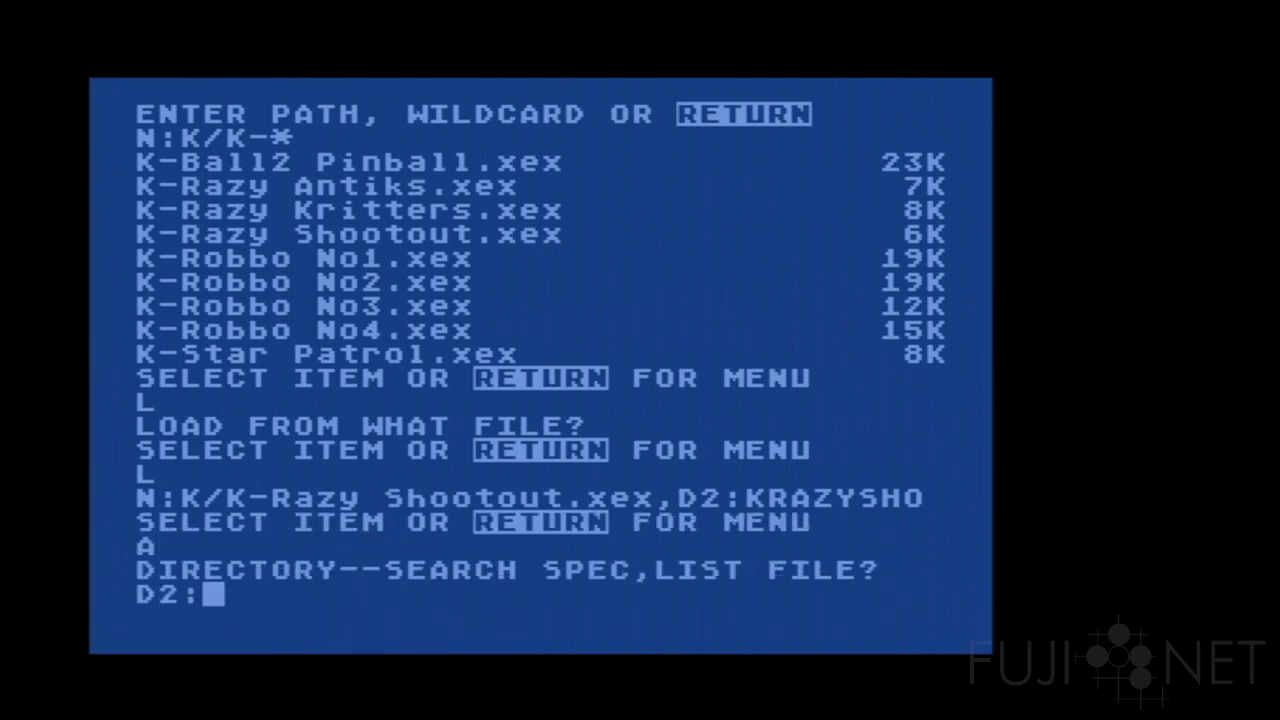
pyautogui.press('Return')
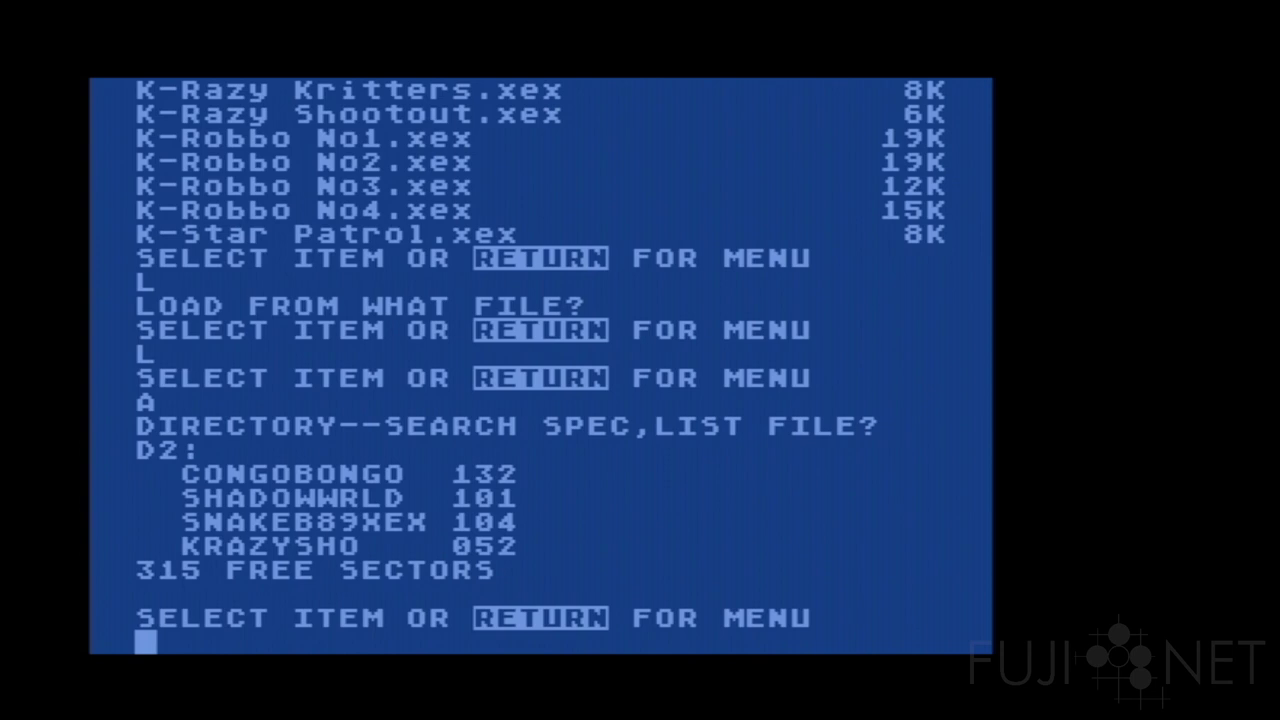
# Bring back the DOS menu and list the boot disk, showing 400 free sectors
pyautogui.press('Return')
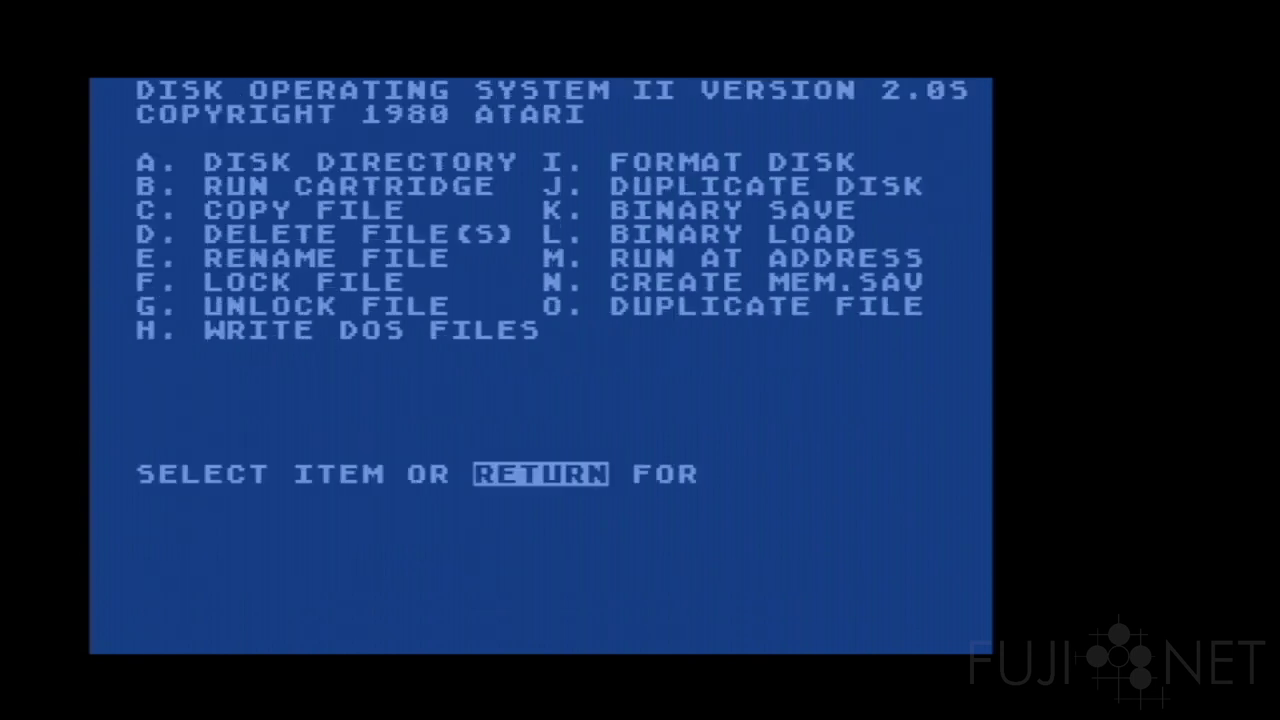
pyautogui.write('A')
pyautogui.press('Return')
pyautogui.press('Return')
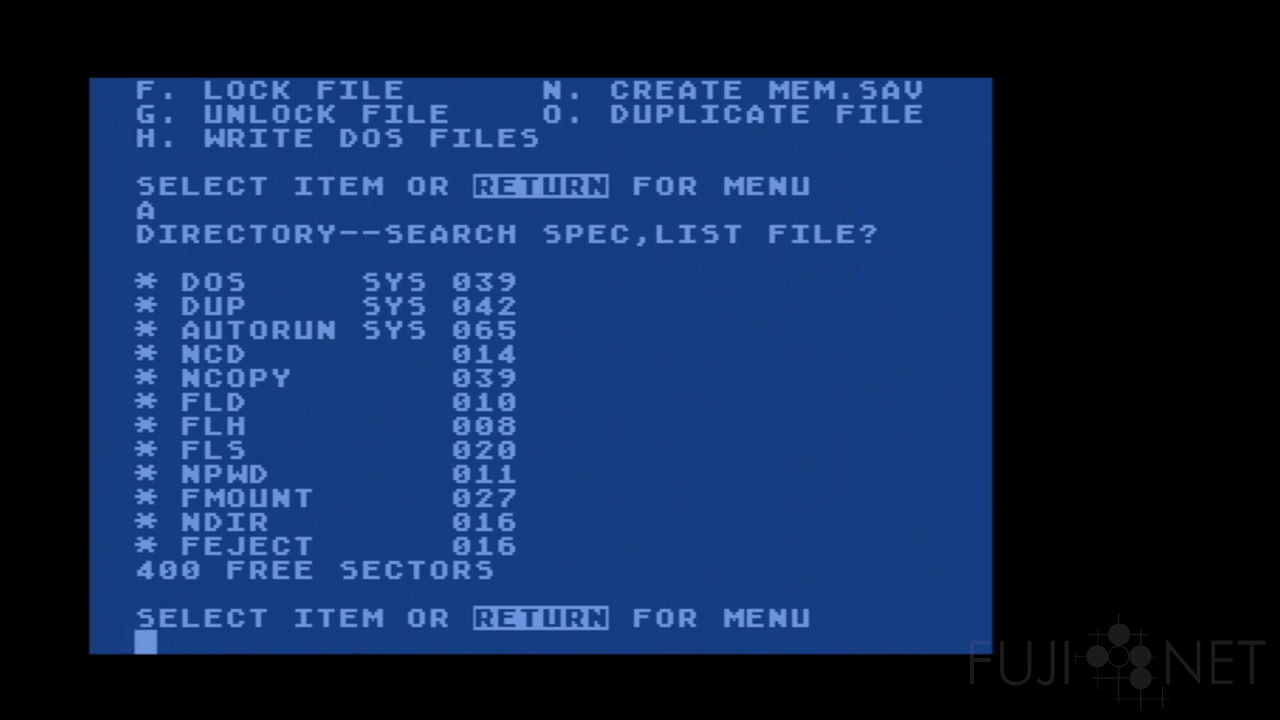
# Load NCD and set the network prefix to N:FTP://ftp.pigwa.net/
pyautogui.write('L')
pyautogui.press('Return')
pyautogui.write('NX')
pyautogui.press('BackSpace')
pyautogui.write('CD')
pyautogui.press('Return')
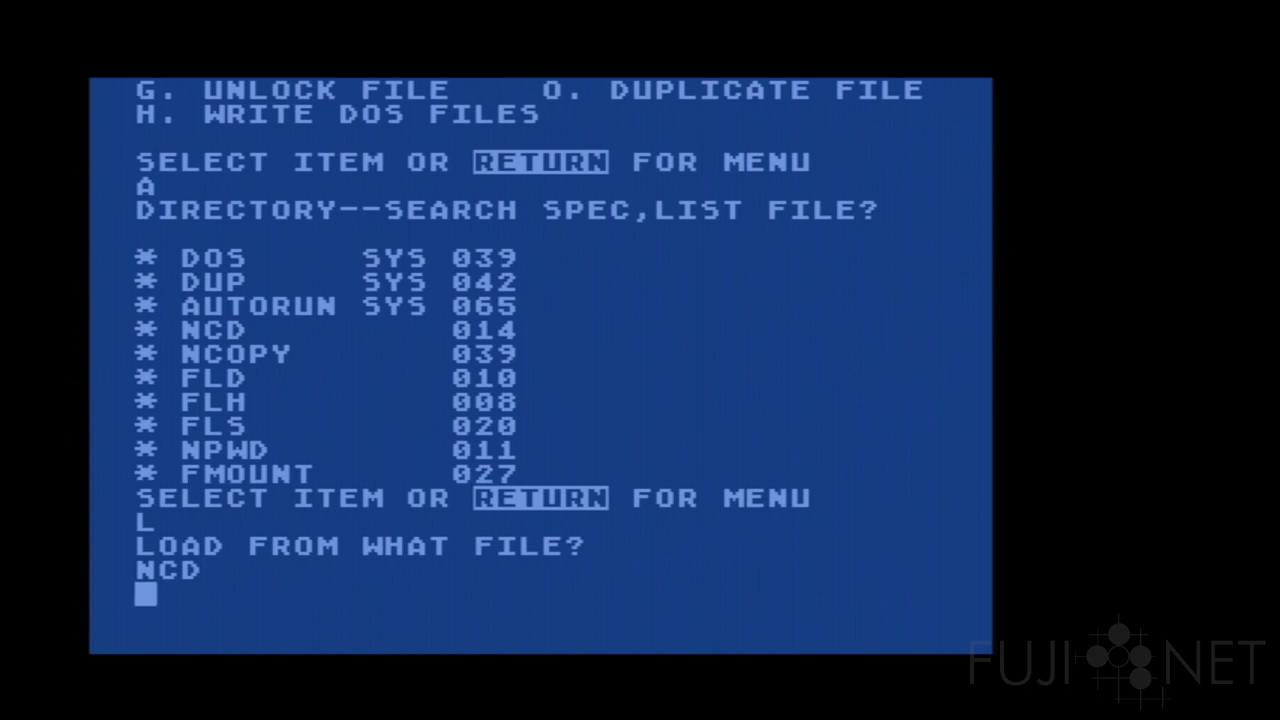
pyautogui.write('N:')
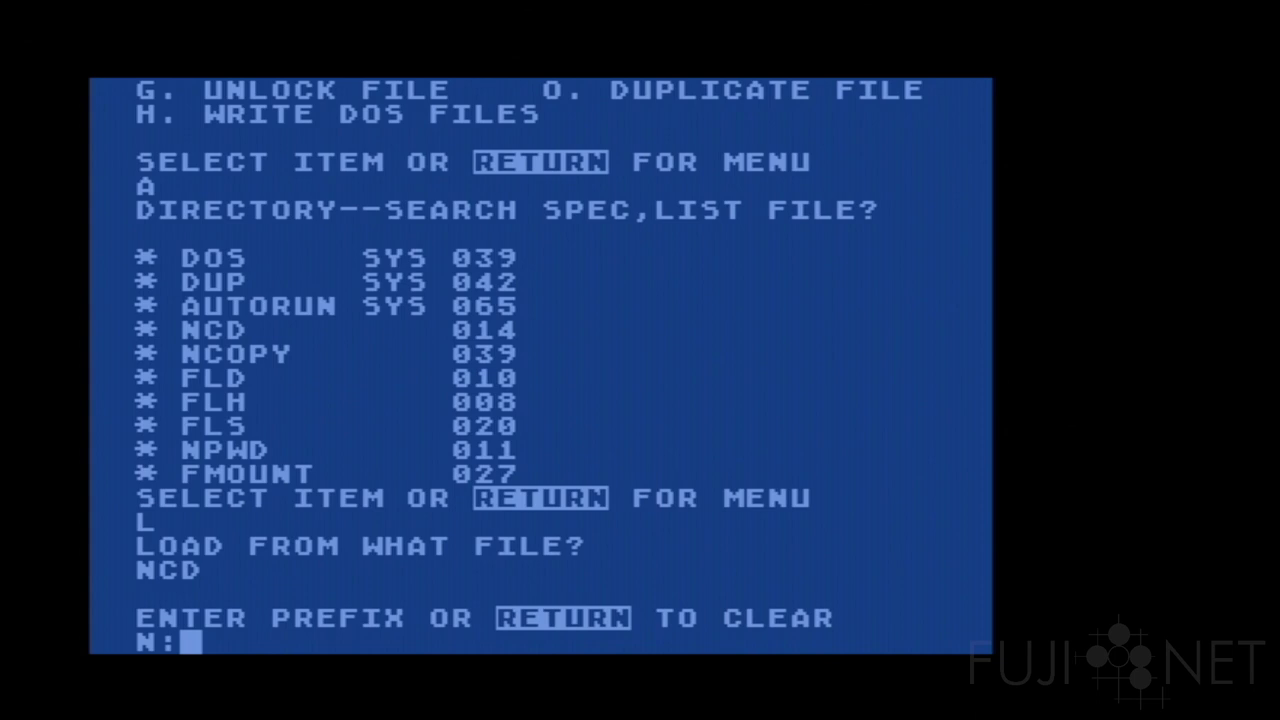
pyautogui.write('FTP://')
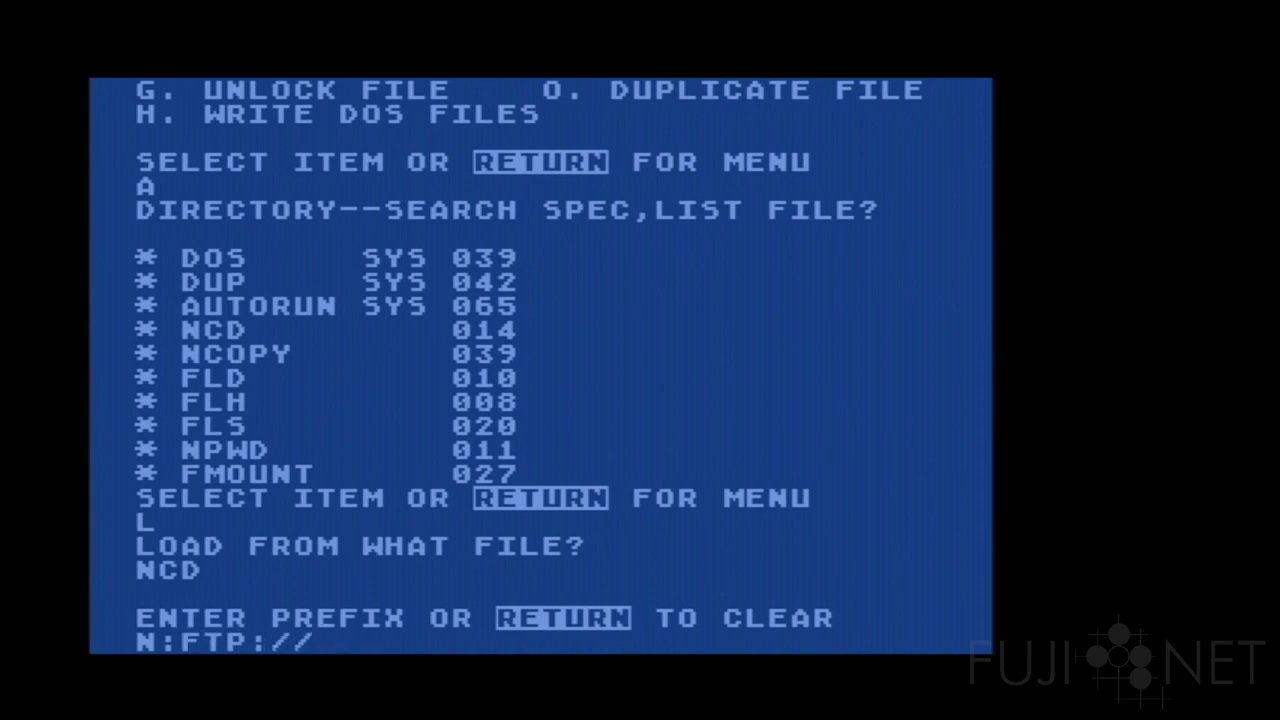
pyautogui.write('ftp.pigwa.net/')
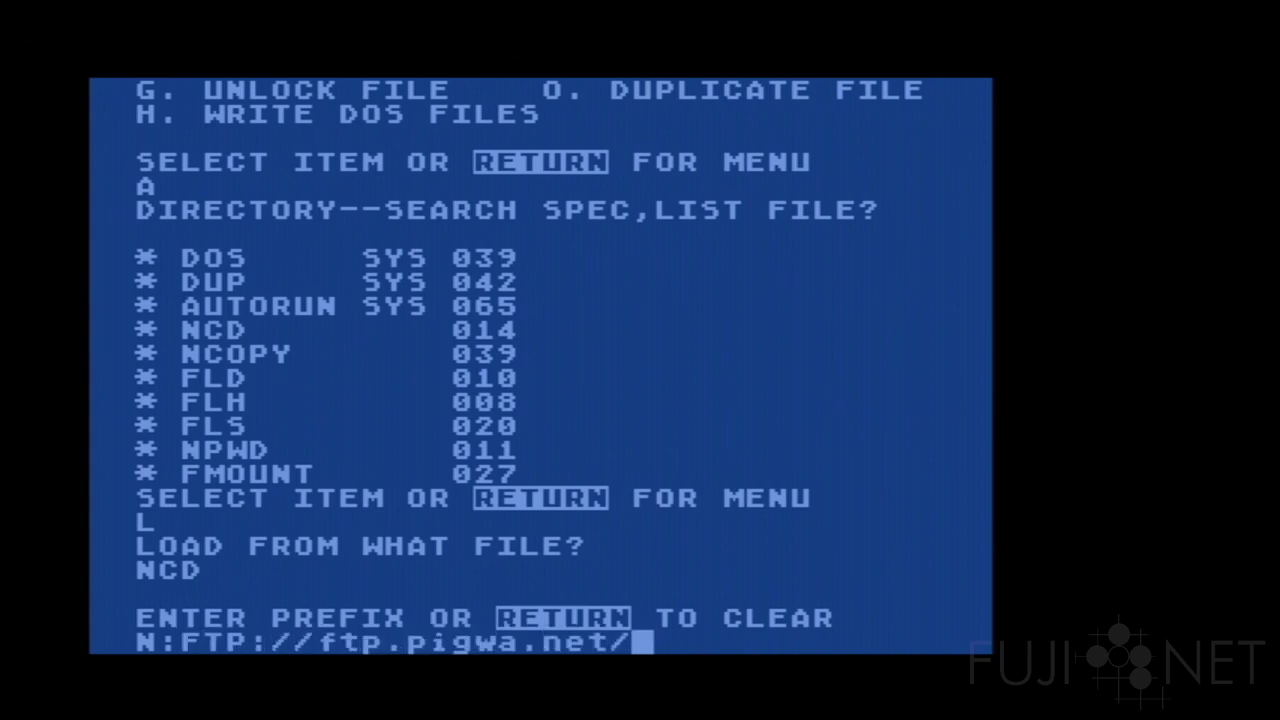
pyautogui.press('Return')
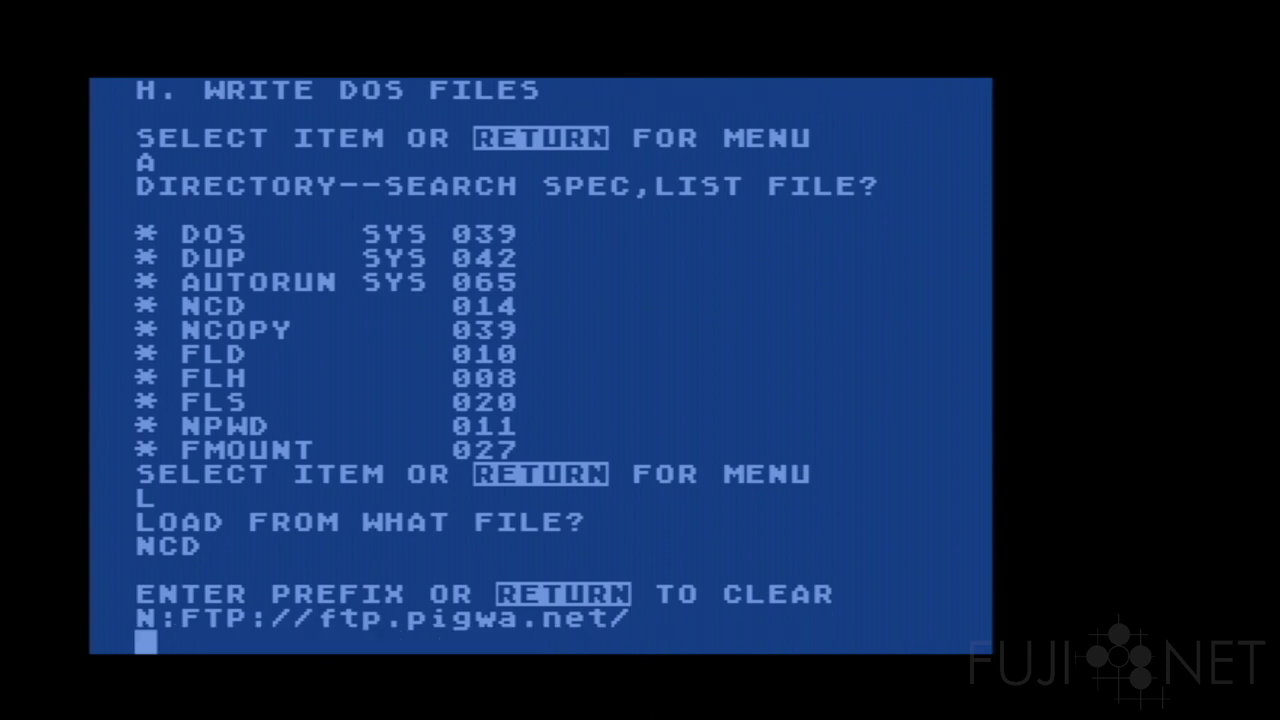
pyautogui.press('Return')
# Run NDIR to list the server's lost+found/, stuff/, upload/, upload2/ and welcome.msg
pyautogui.press('Return')
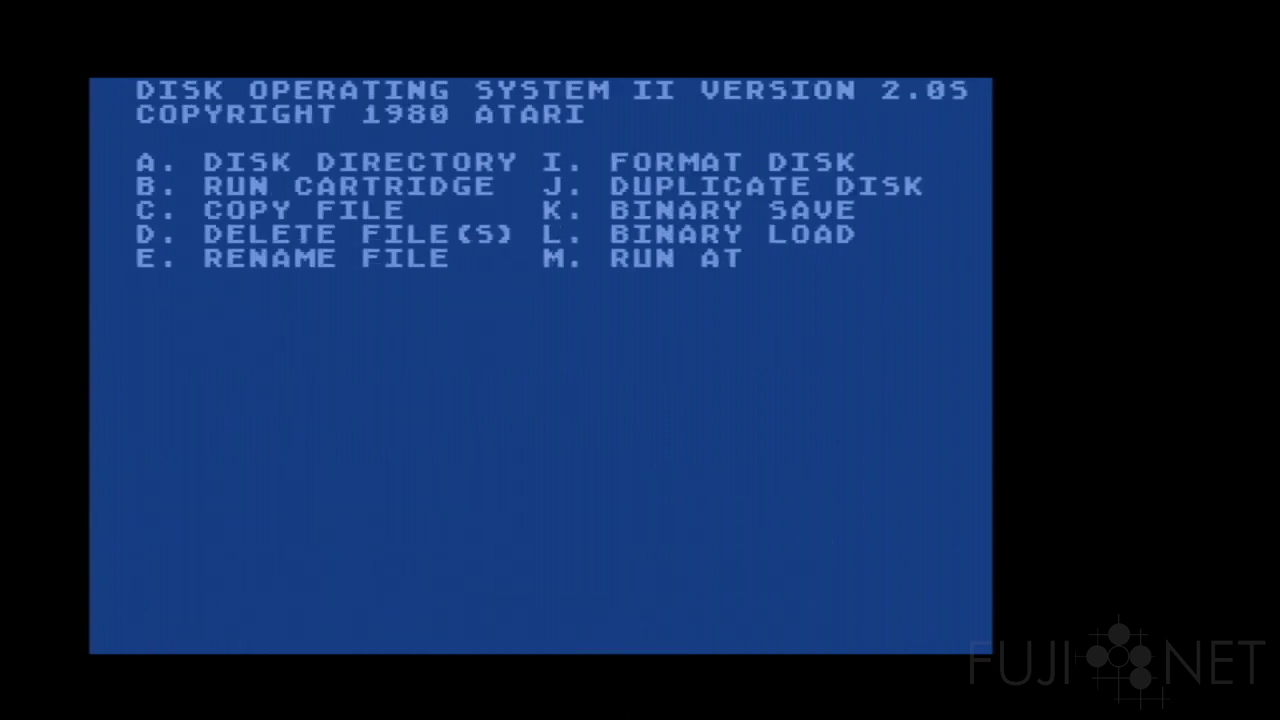
pyautogui.write('A')
pyautogui.press('Return')
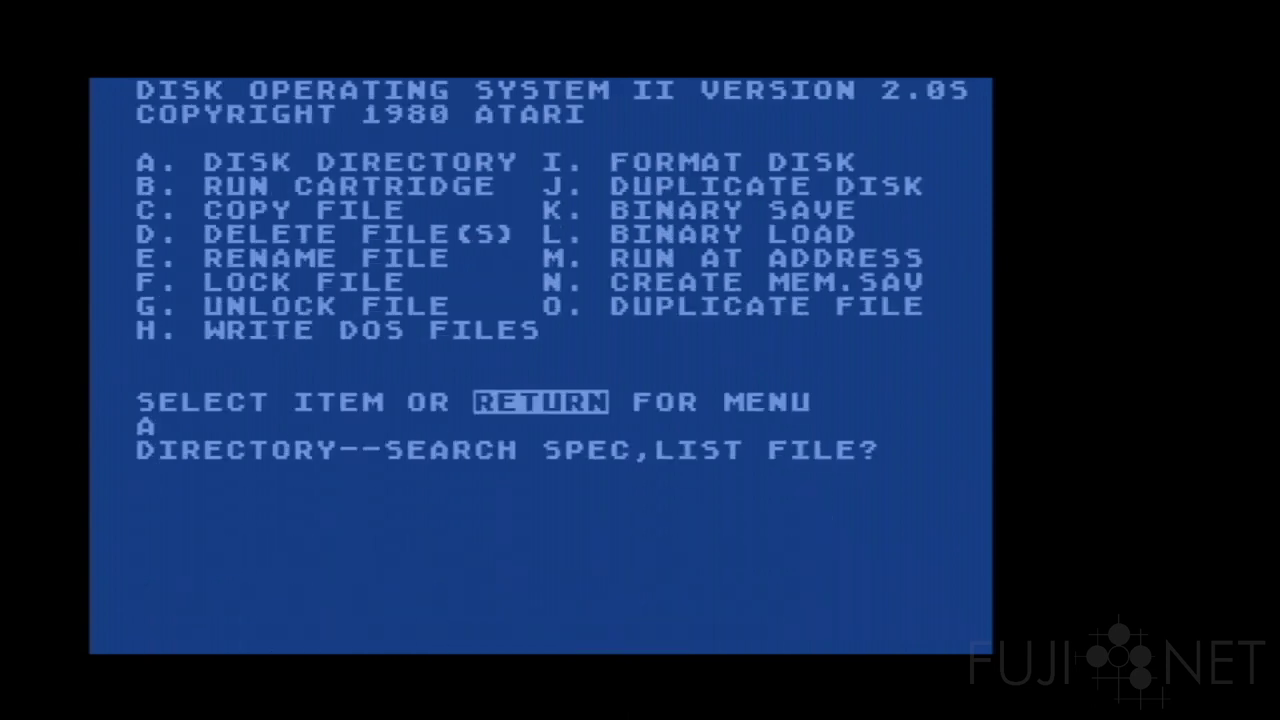
pyautogui.press('Return')
pyautogui.write('L')
pyautogui.press('Return')
pyautogui.write('NDIR')
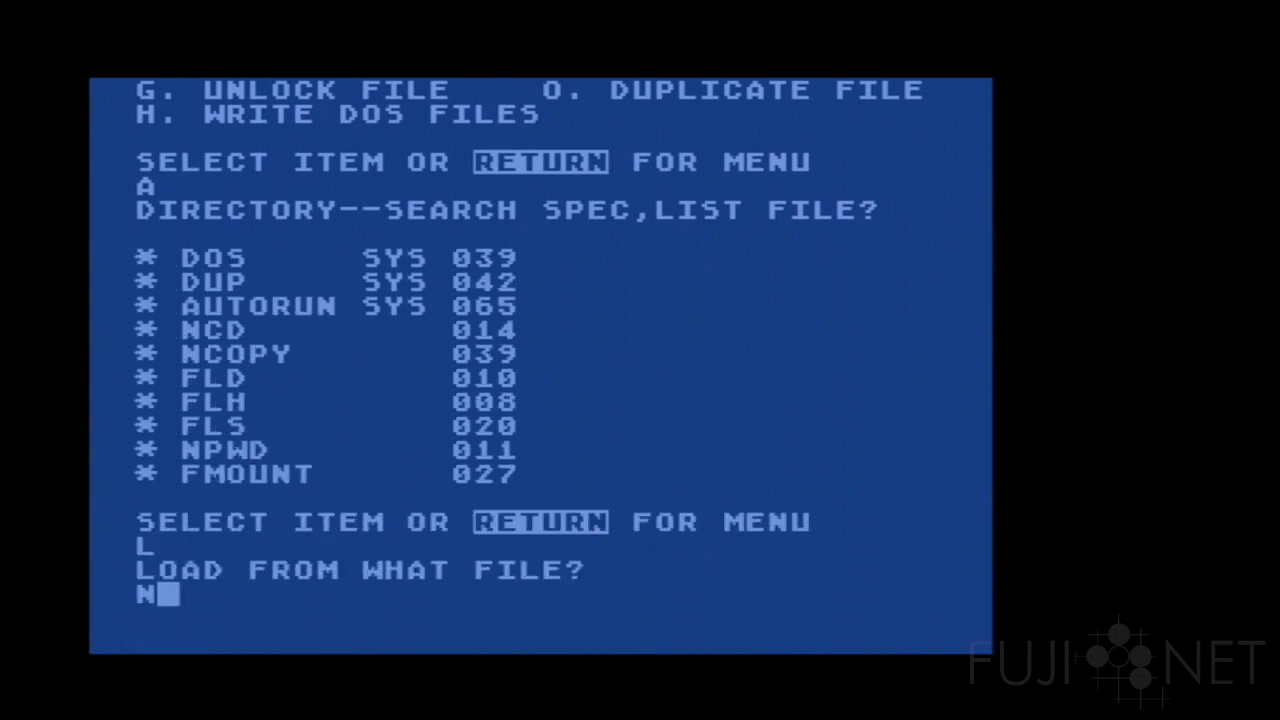
pyautogui.press('Return')
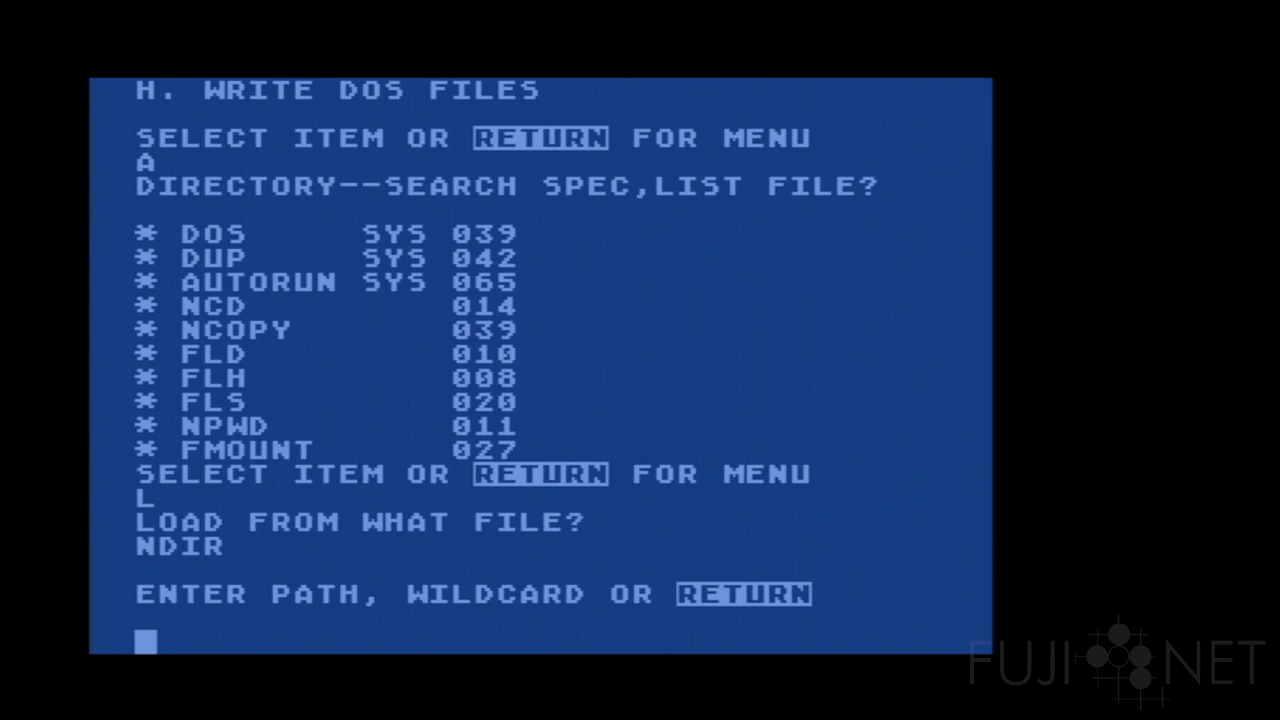
pyautogui.press('Return')
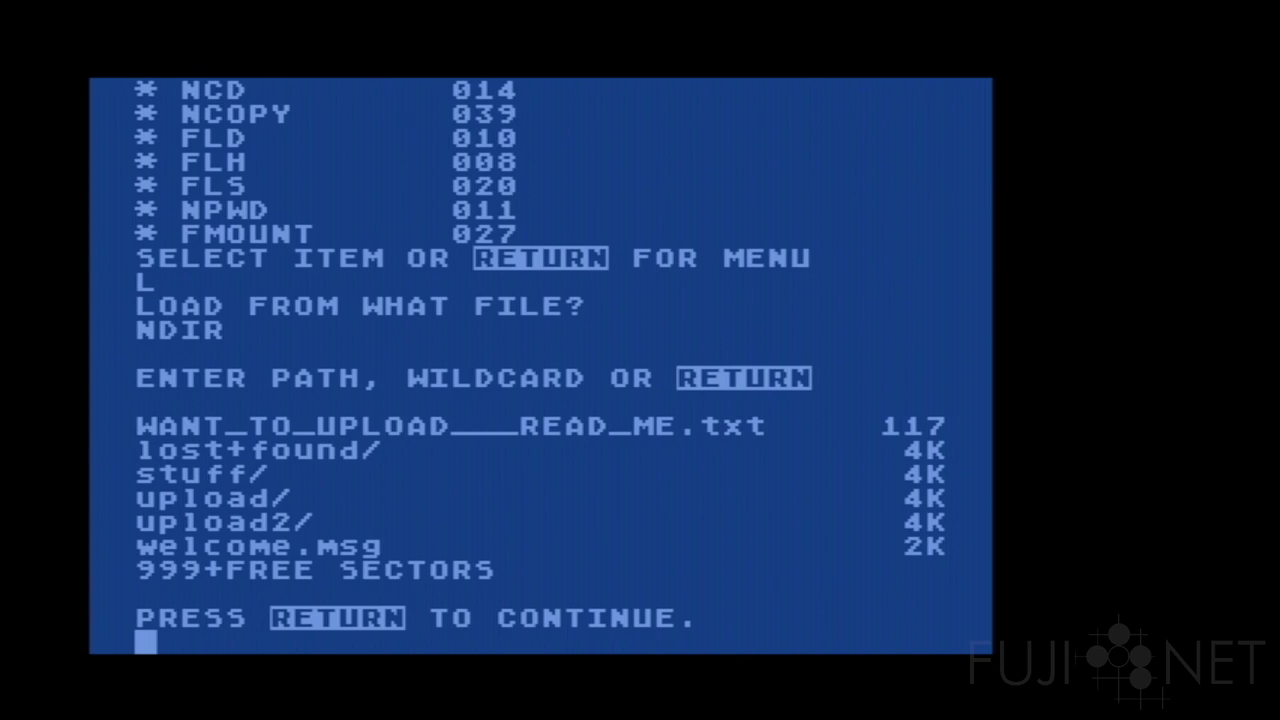
pyautogui.press('Return')
# Load NCD again so it prompts for a new prefix
pyautogui.write('L')
pyautogui.press('Return')
pyautogui.write('NCD')
pyautogui.press('Return')
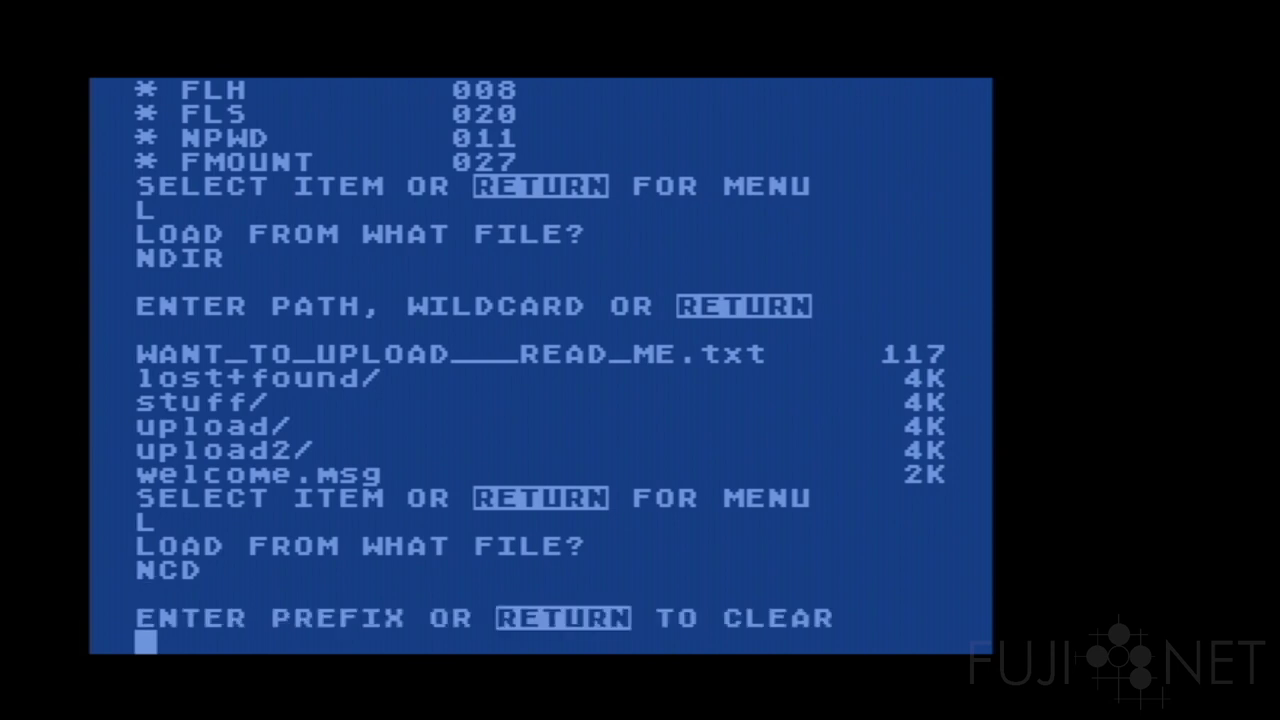
# Set the prefix to stuff/collections/holmes cd/Holmes 2/Atari Archives/Antic Files/88/
pyautogui.write('N:stuff')
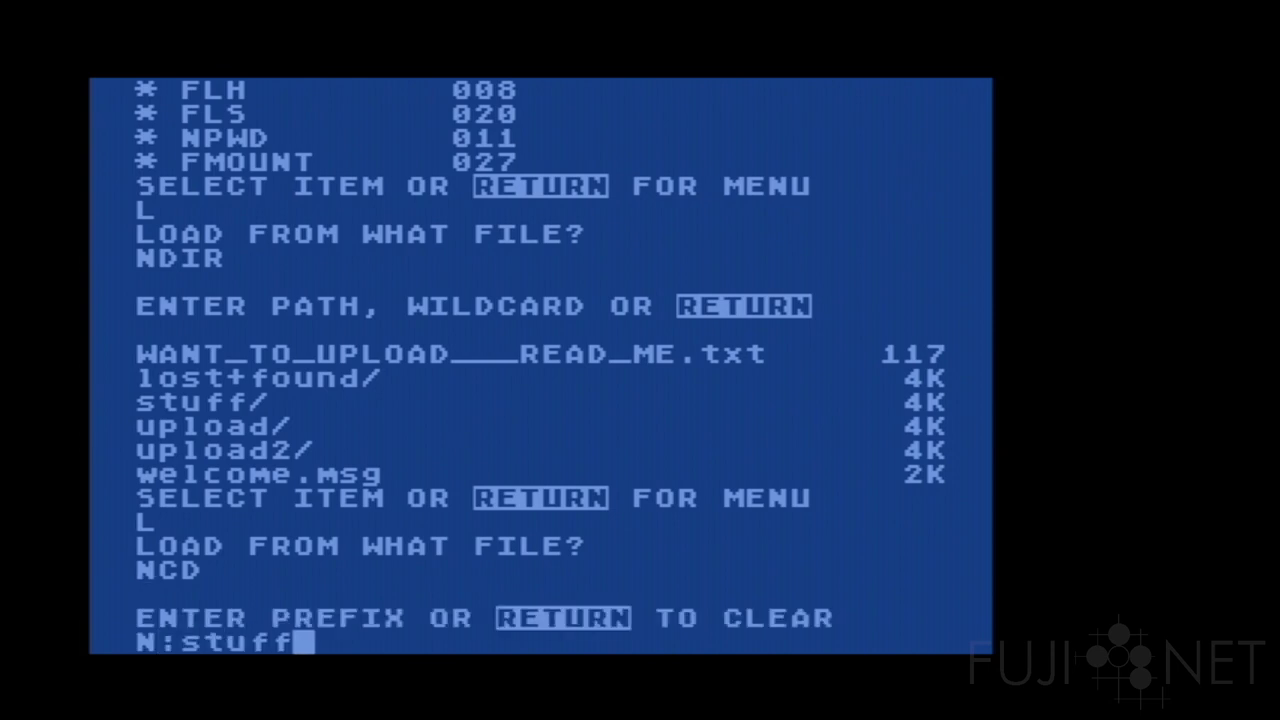
pyautogui.write('/collections')
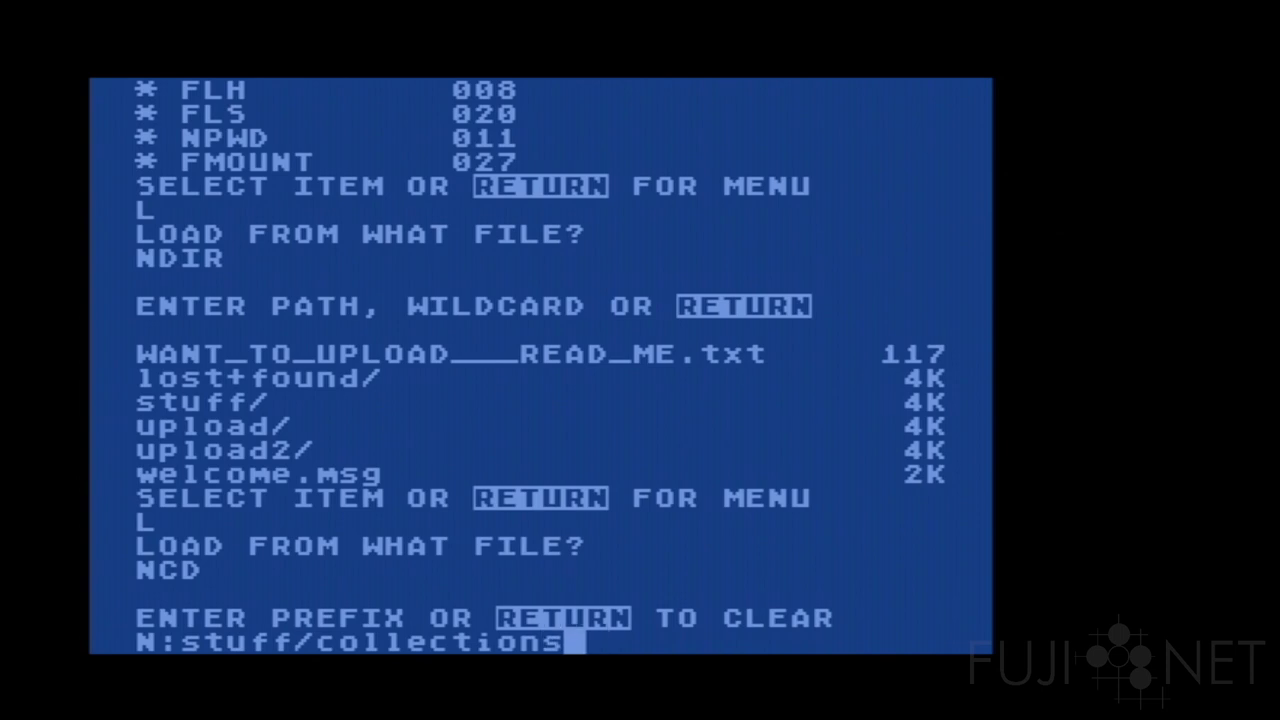
pyautogui.write('/ho')
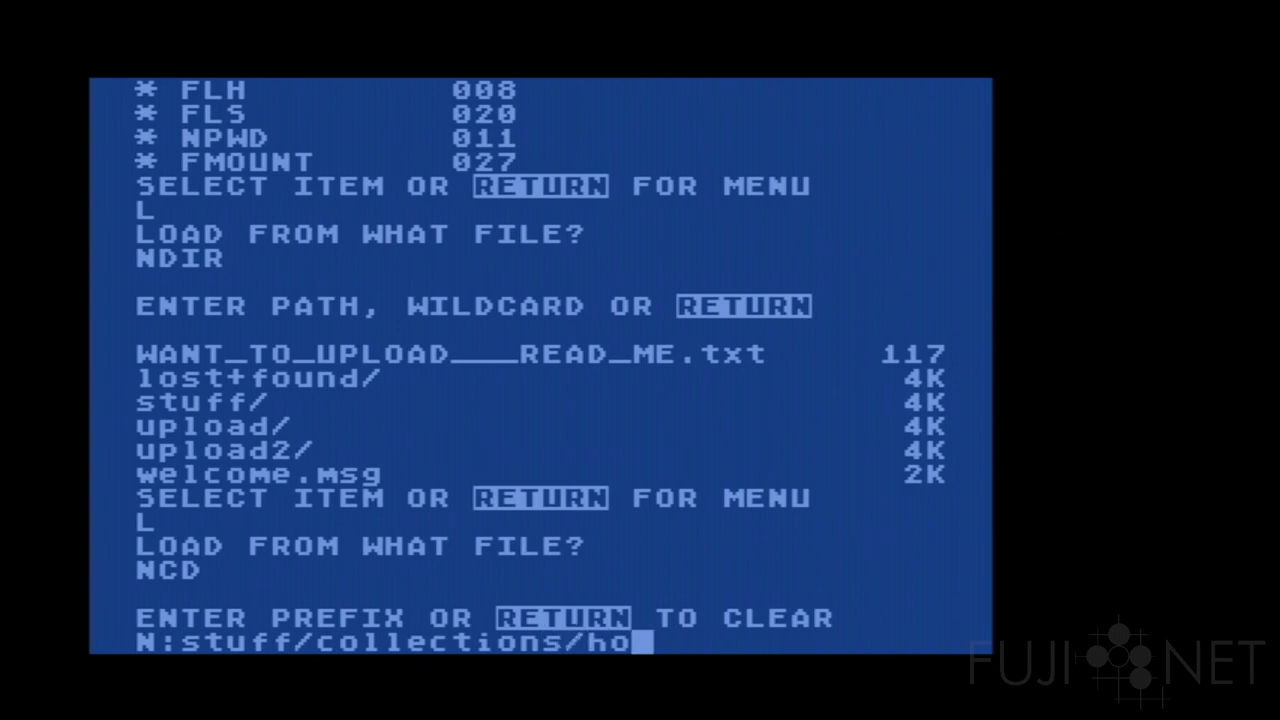
pyautogui.write('lmes cd/Holmes 2/Atari Archives/Antic Files/88/')
pyautogui.press('Return')
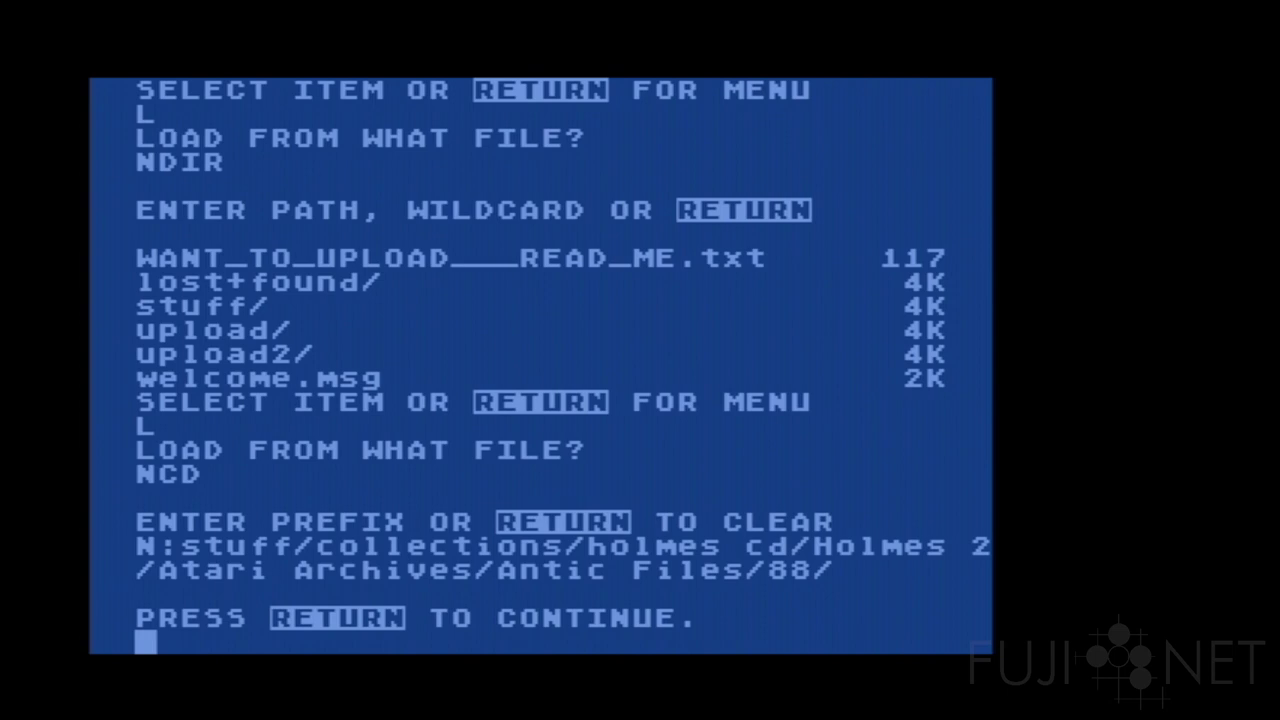
pyautogui.press('Return')
# Run NDIR to list the folder's files, ending with XEPRINT.M65, Z.SPK and index.html
pyautogui.write('LNDIR')
pyautogui.press('Return')
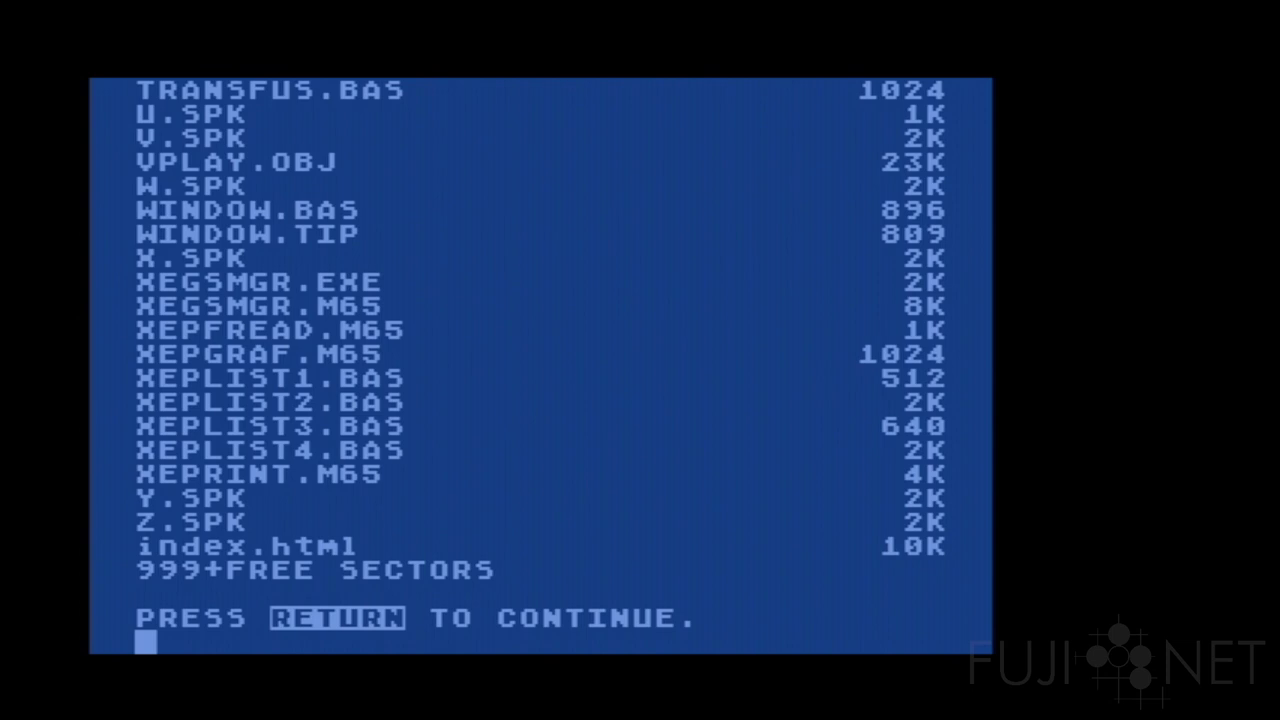
pyautogui.press('Return')
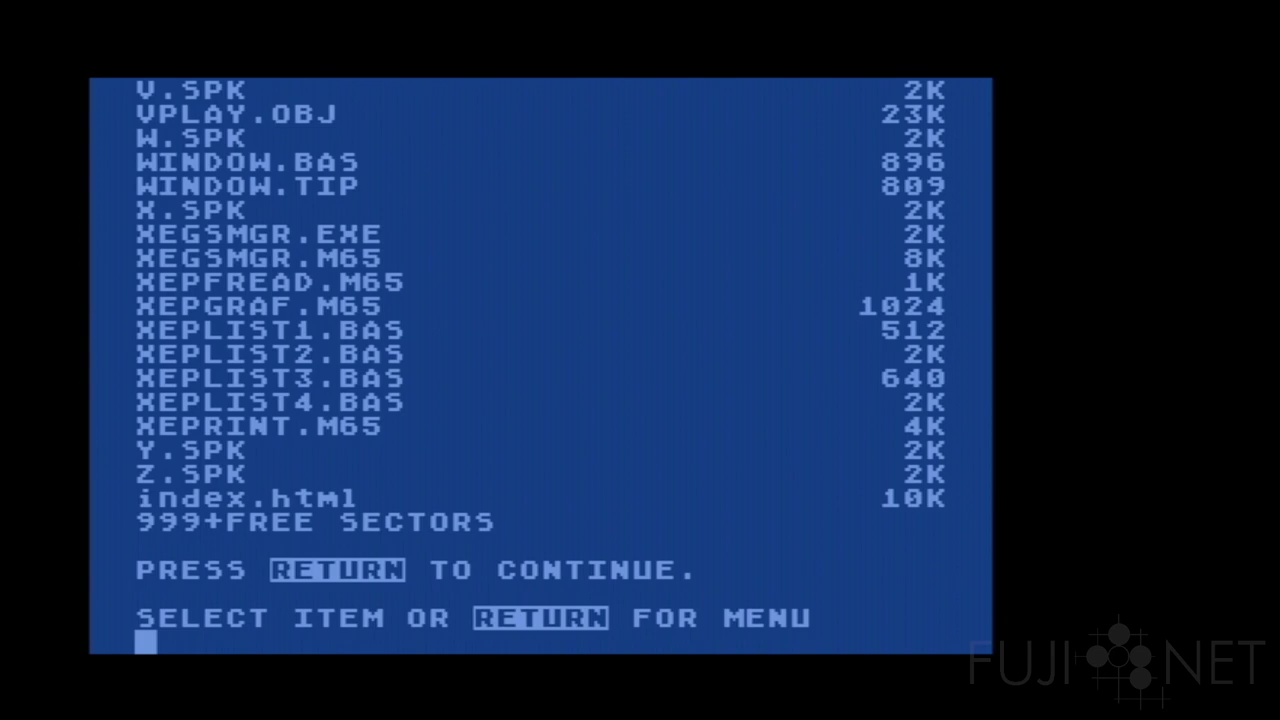
# Use NCOPY to copy N:FROG.EXE to D2:FROG.EXE
pyautogui.write('L')
pyautogui.press('Return')
pyautogui.write('NCOPY')
pyautogui.press('Return')
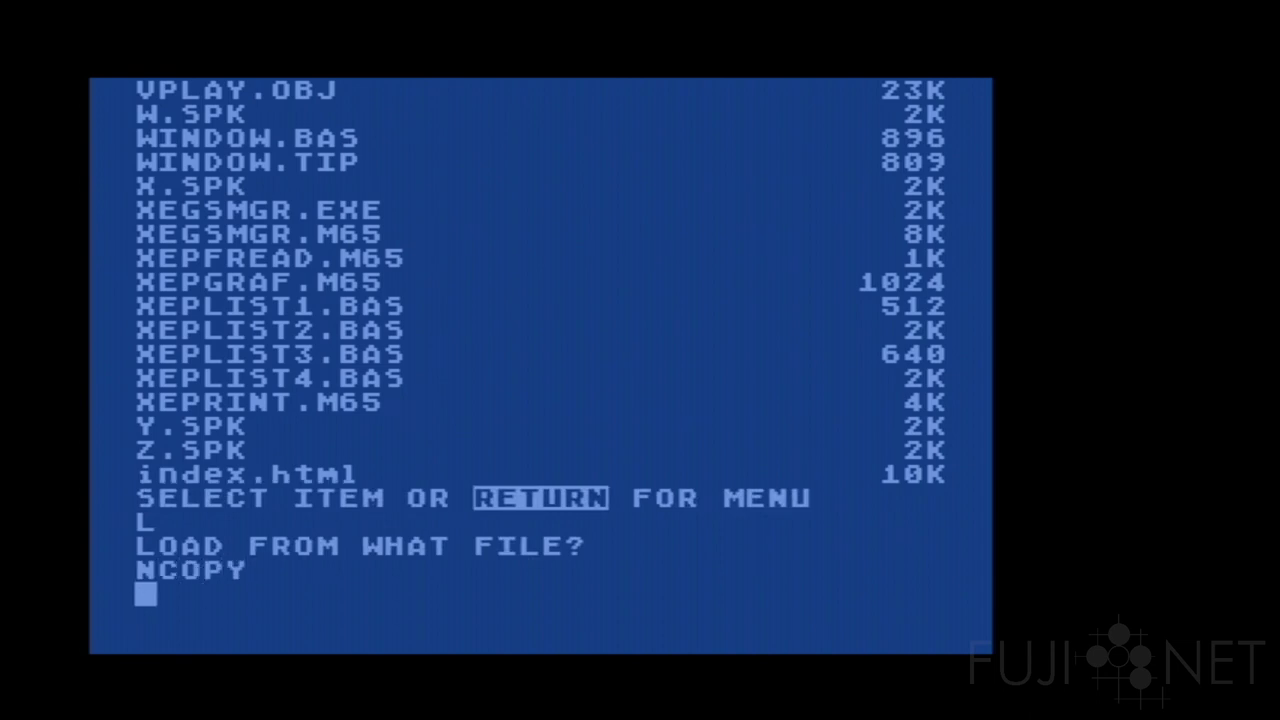
pyautogui.write('N:frog')
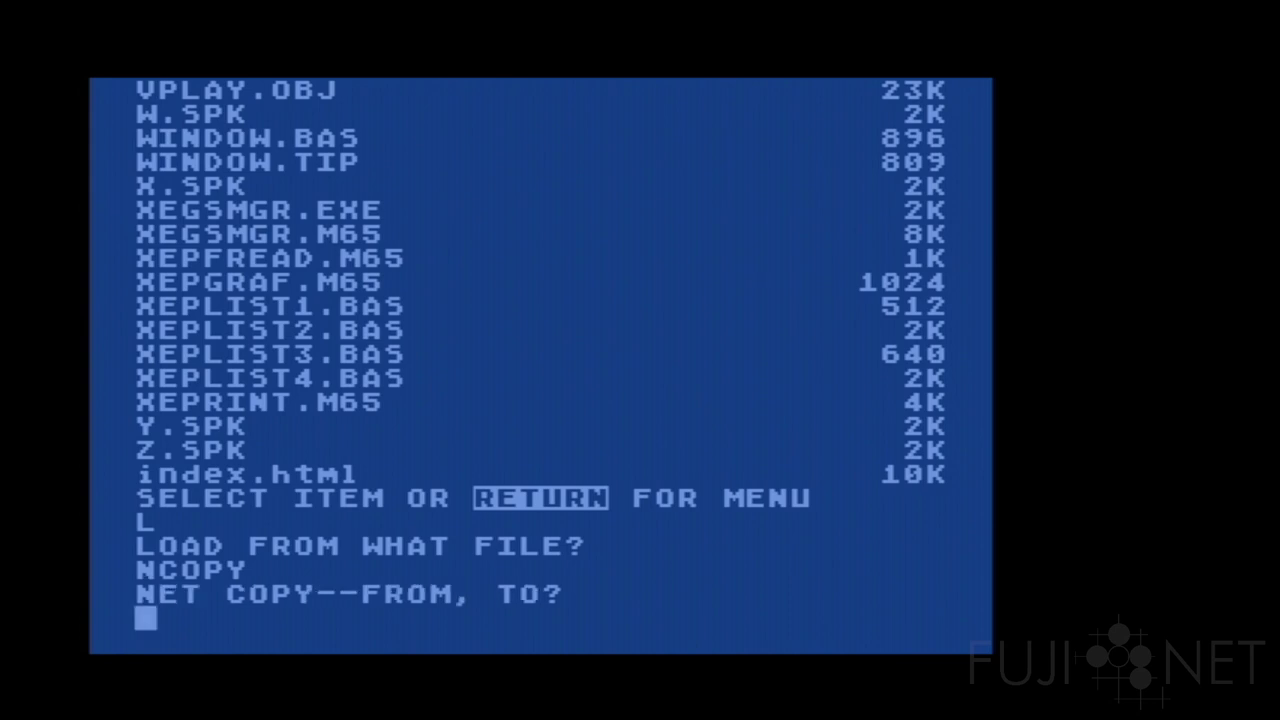
pyautogui.press('BackSpace')
pyautogui.press('BackSpace')
pyautogui.press('BackSpace')
pyautogui.press('BackSpace')
pyautogui.write('FROG.EX,')
pyautogui.press('BackSpace')
pyautogui.write('E,D2:')
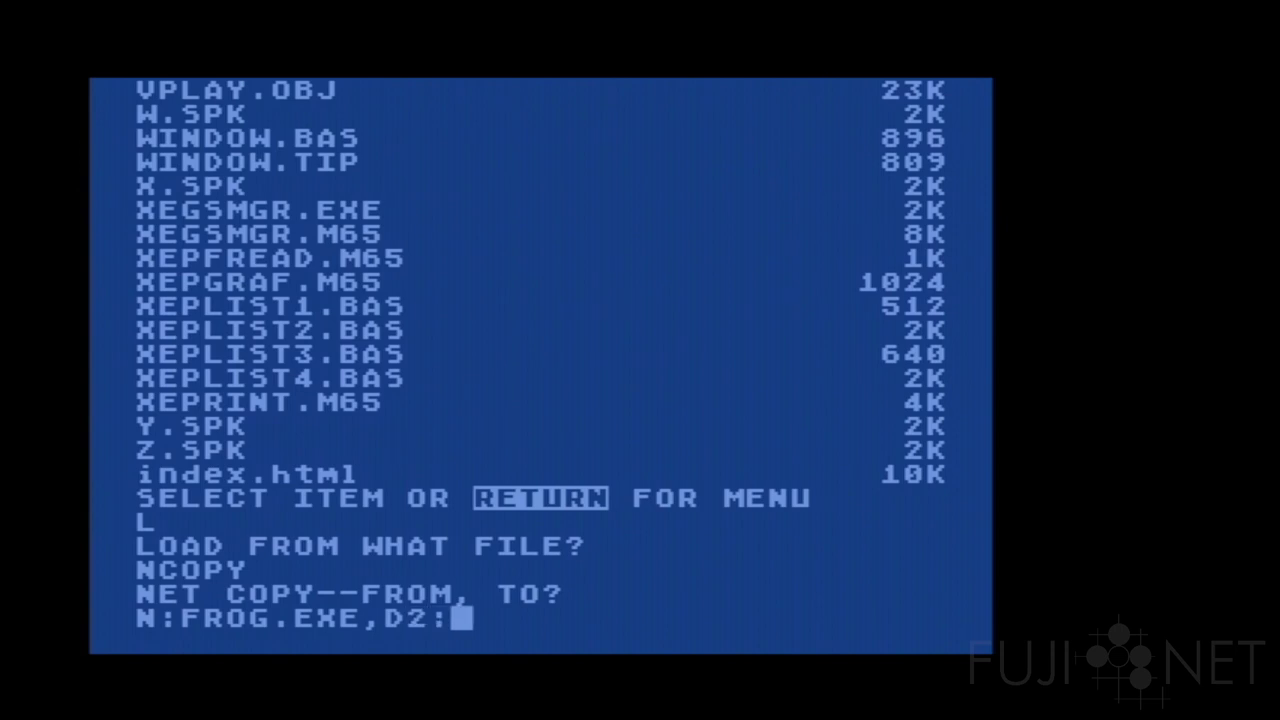
pyautogui.write('FROG.EXE')
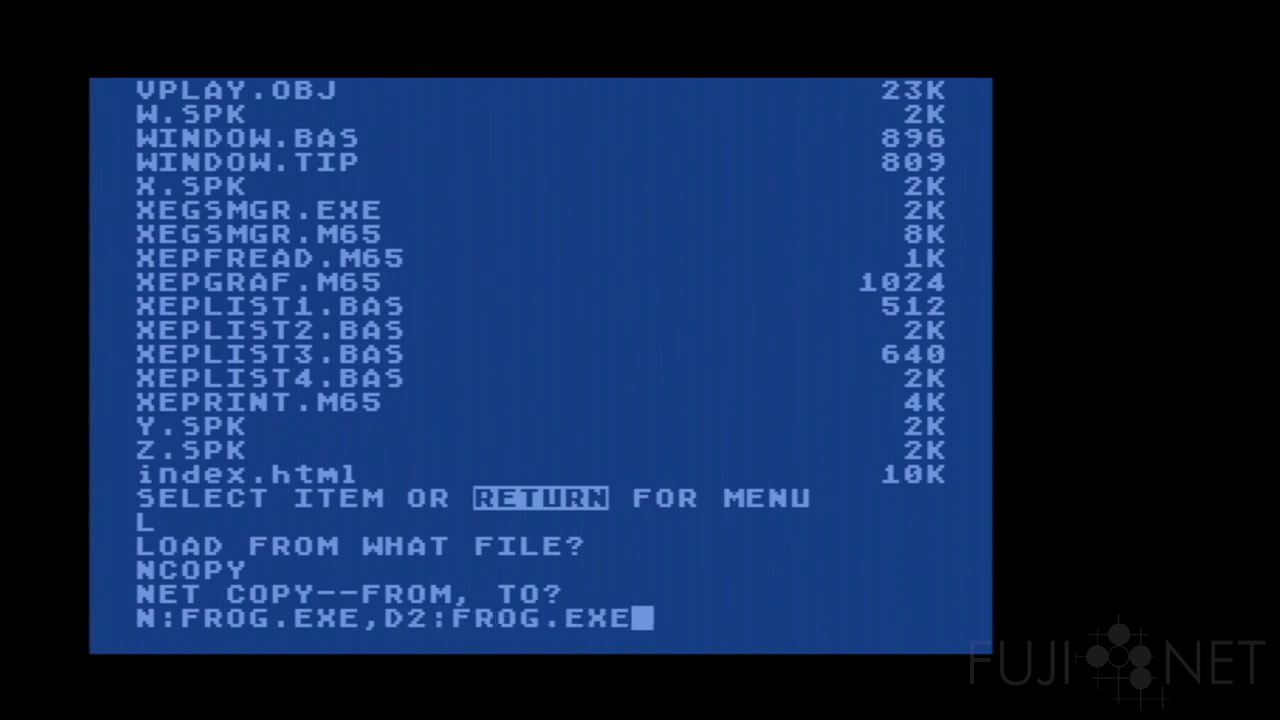
pyautogui.press('Return')
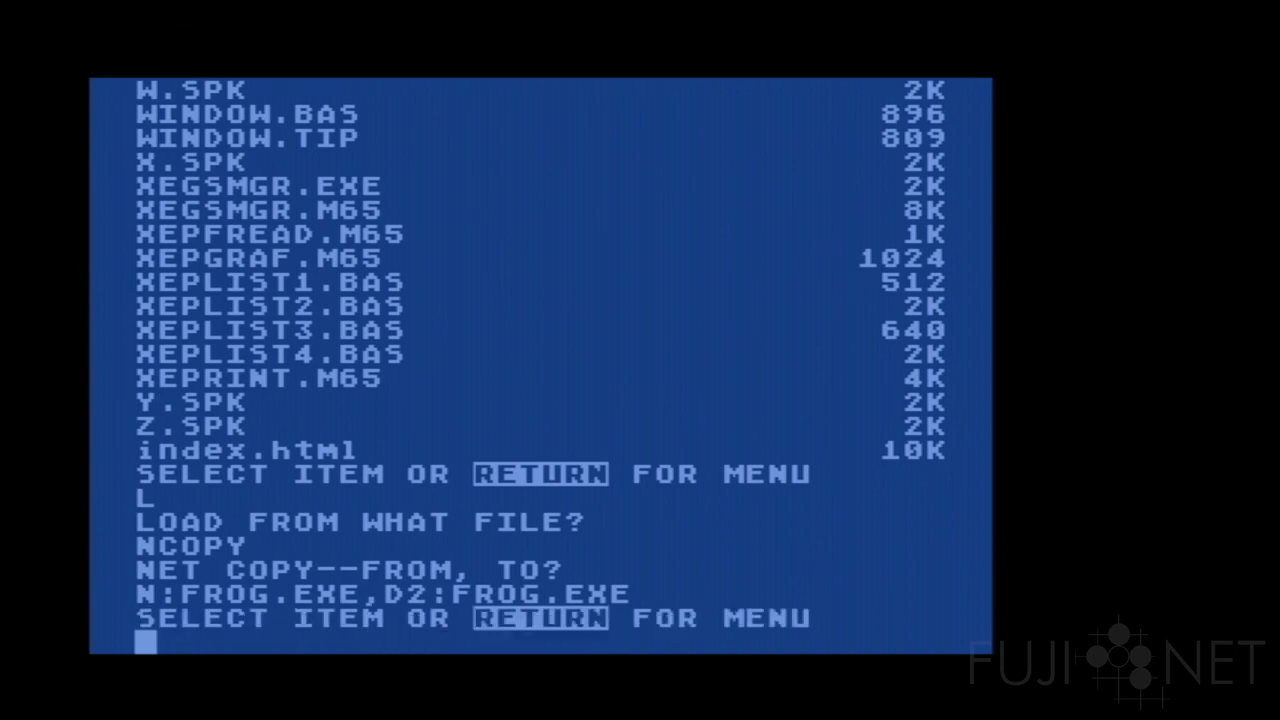
# List drive D2, showing FROG EXE at 63 sectors and 252 free
pyautogui.write('A')
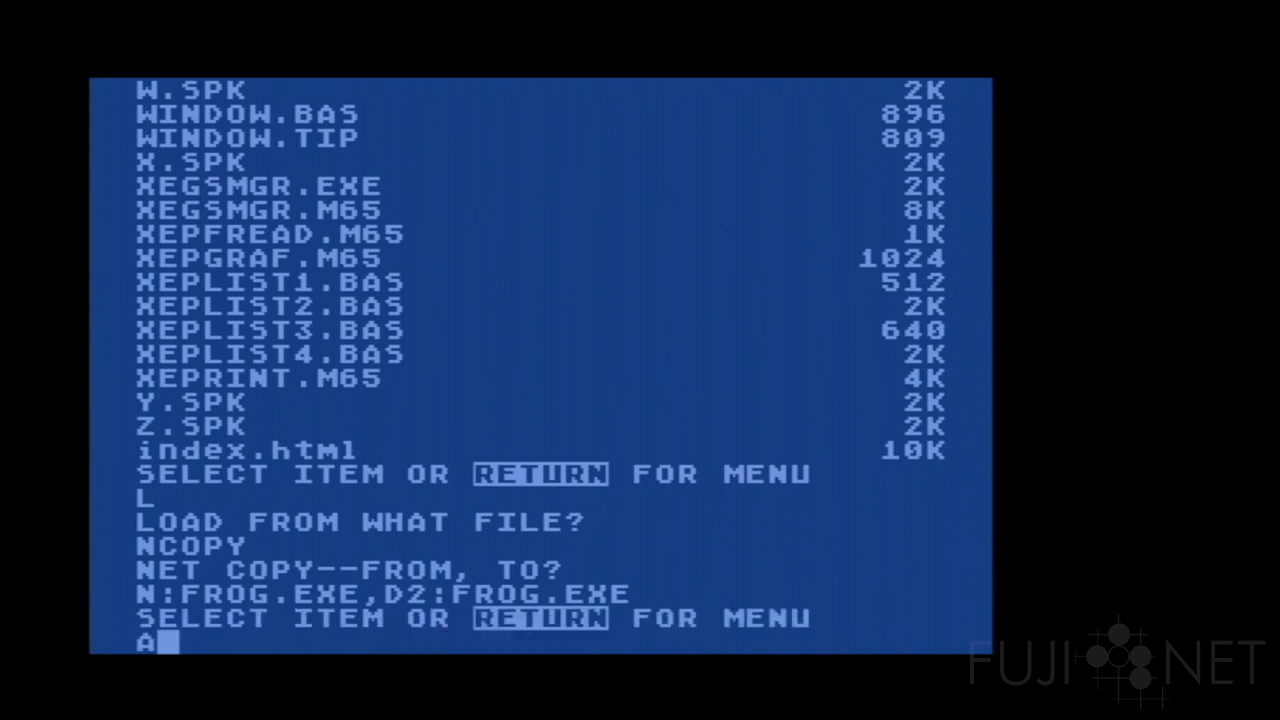
pyautogui.press('Return')
pyautogui.write('D2:')
pyautogui.press('Return')
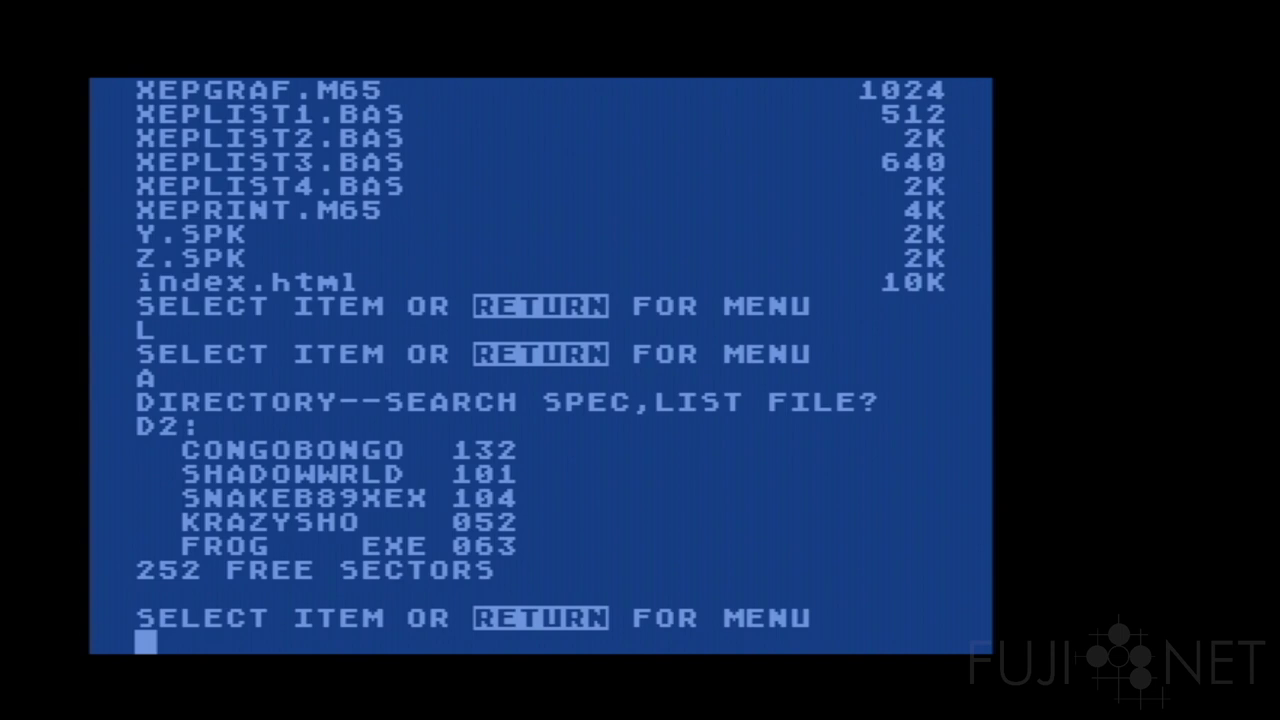
# Load the NCD directory utility from the DOS menu
pyautogui.write('A')
pyautogui.press('BackSpace')
pyautogui.write('L')
pyautogui.press('Return')
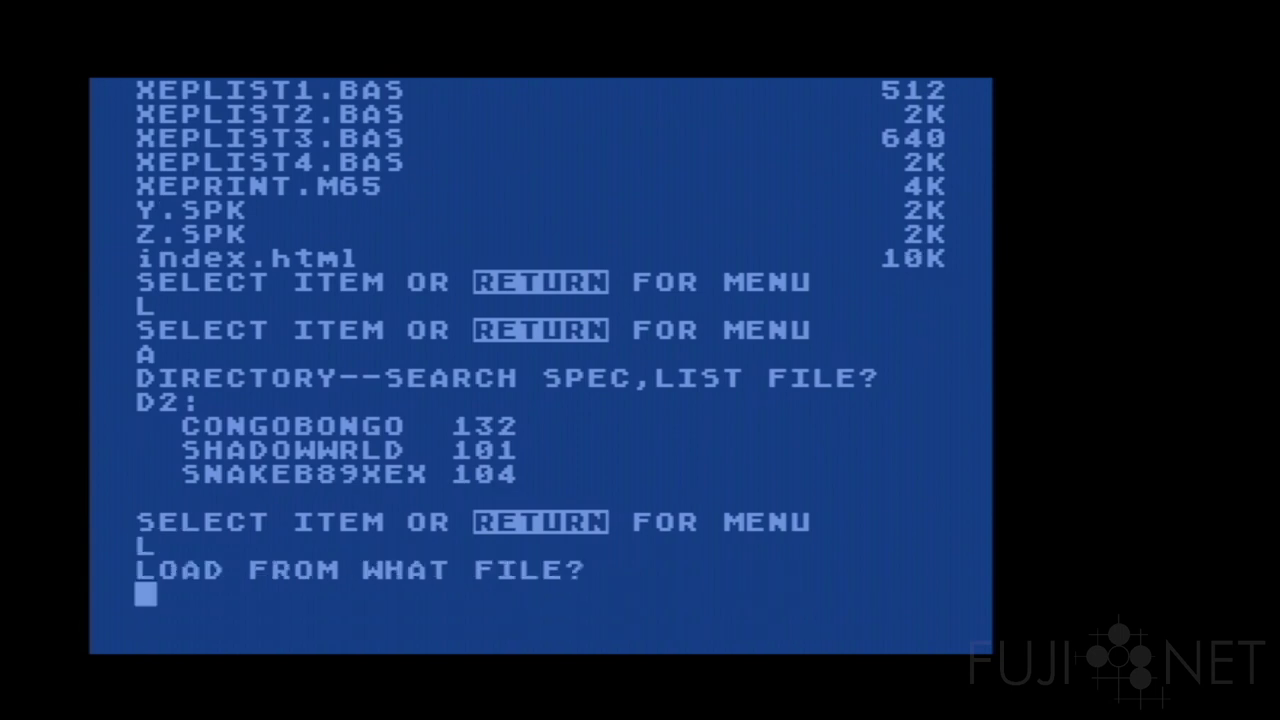
pyautogui.write('NCD')
pyautogui.press('Return')
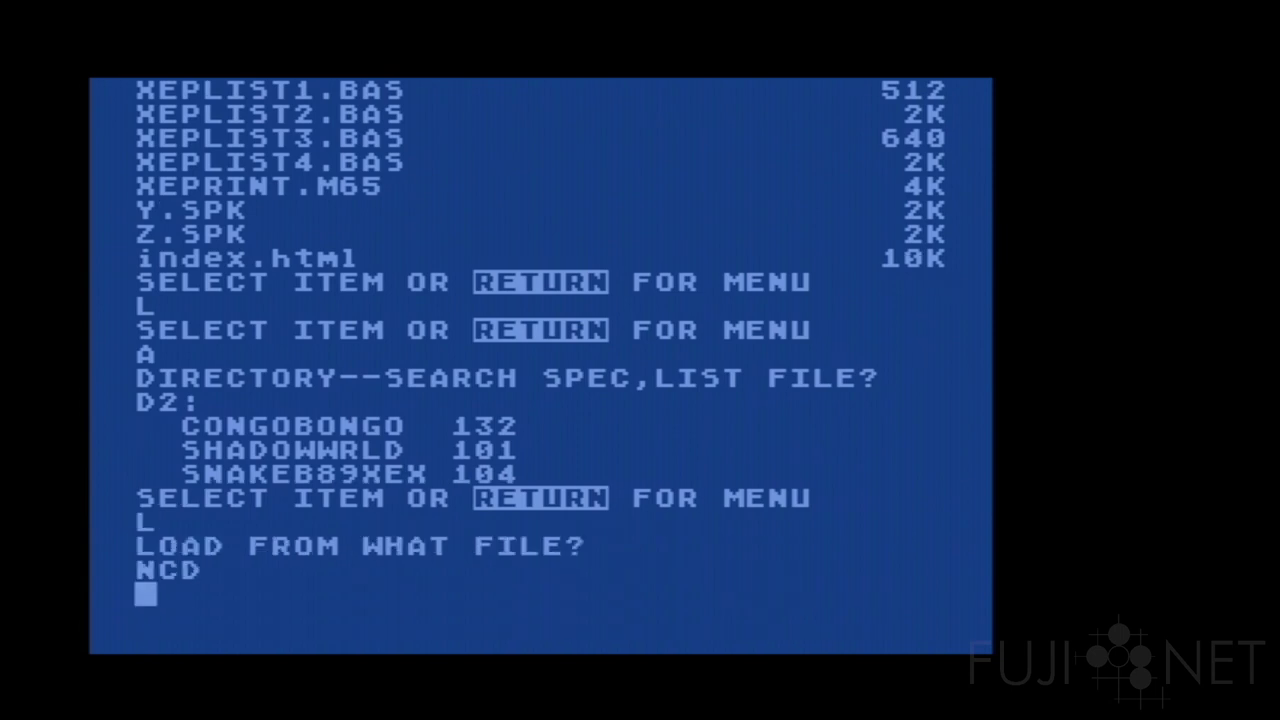
# Set the prefix to N:TNFS://apps.irata.online/Atari_8-bit/Games/Homesoft/ and return to DOS
pyautogui.write('N:TNFS://')
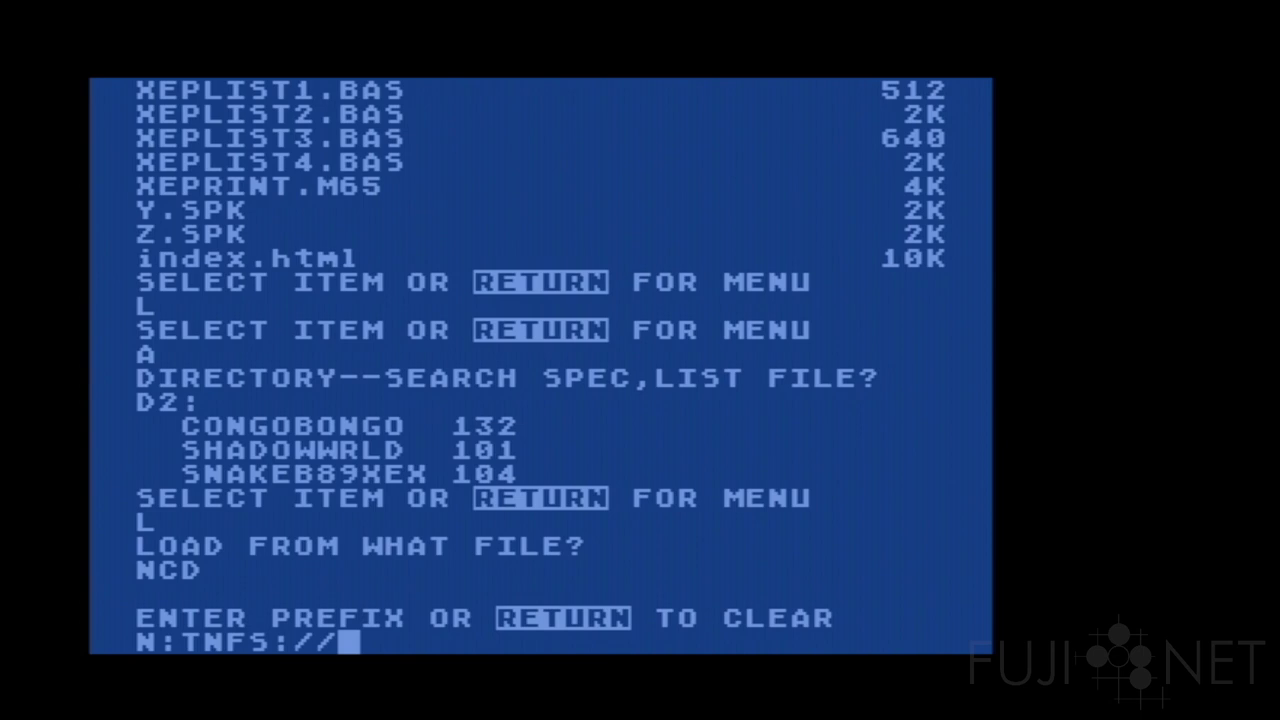
pyautogui.write('apps.irata.online')
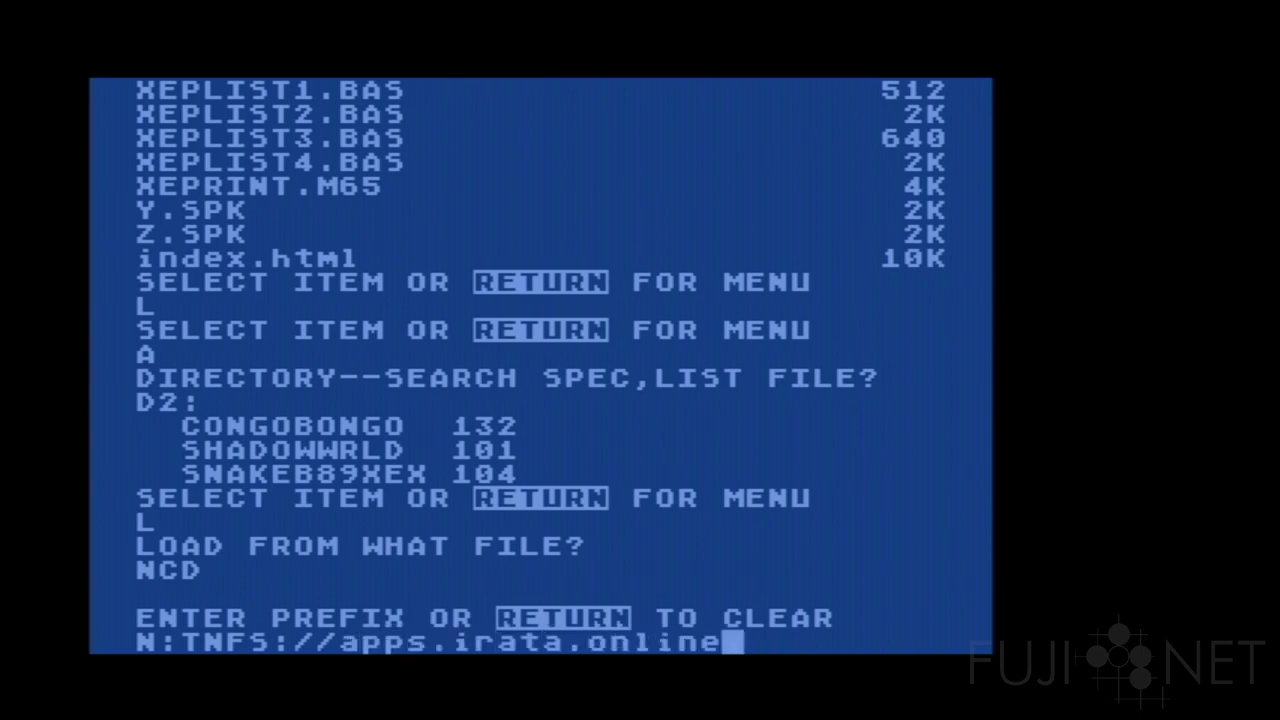
pyautogui.write('/Gam')
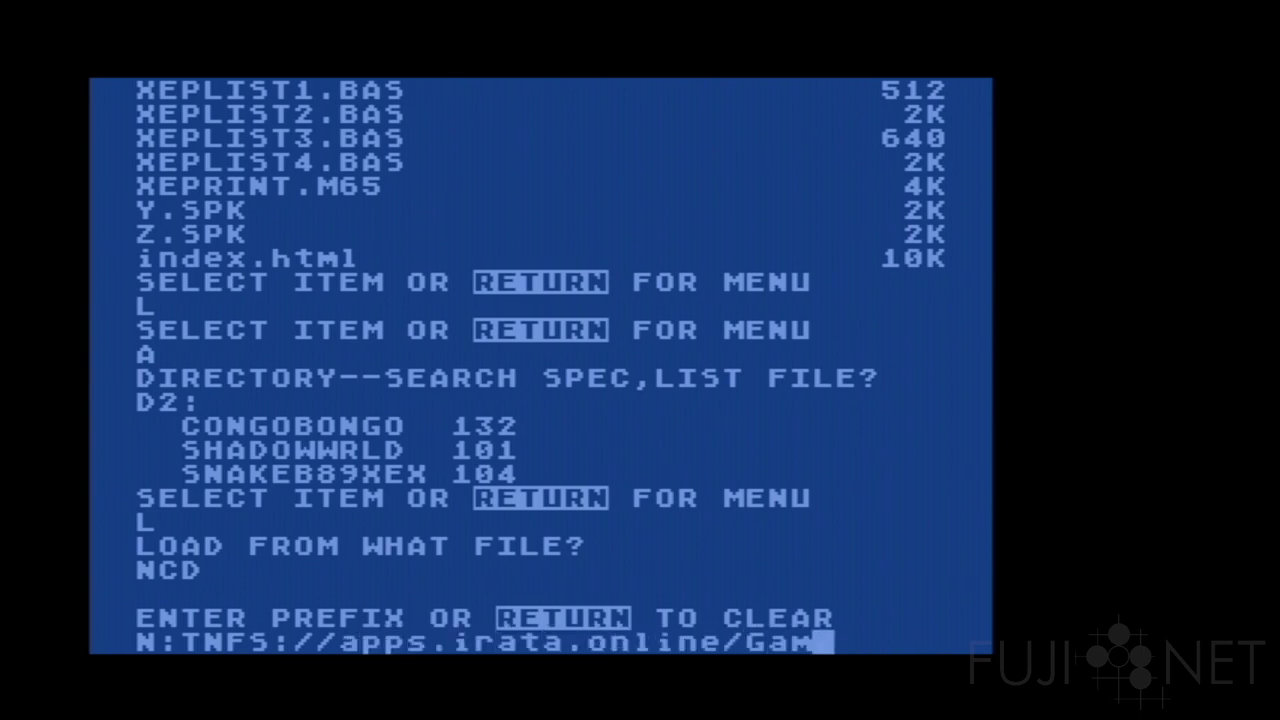
pyautogui.press('BackSpace')
pyautogui.press('BackSpace')
pyautogui.press('BackSpace')
pyautogui.write('Atai')
pyautogui.press('BackSpace')
pyautogui.write('ri_8')
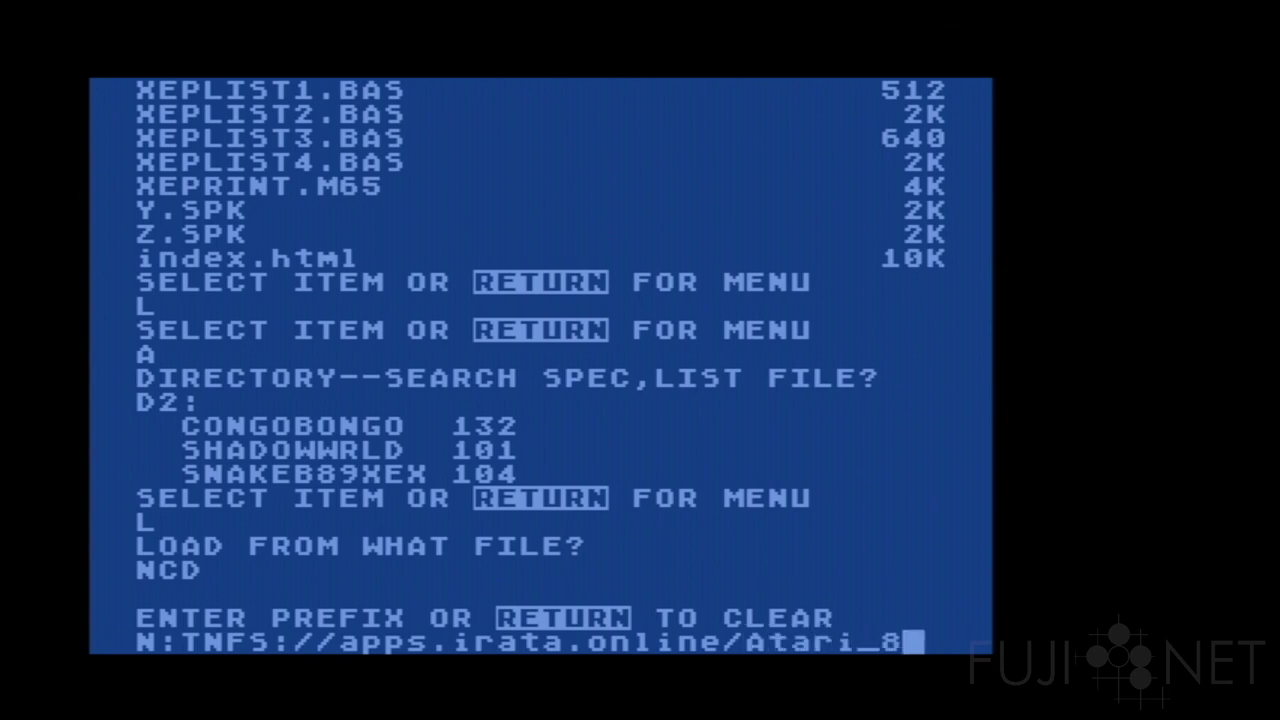
pyautogui.write('-bit/Games')
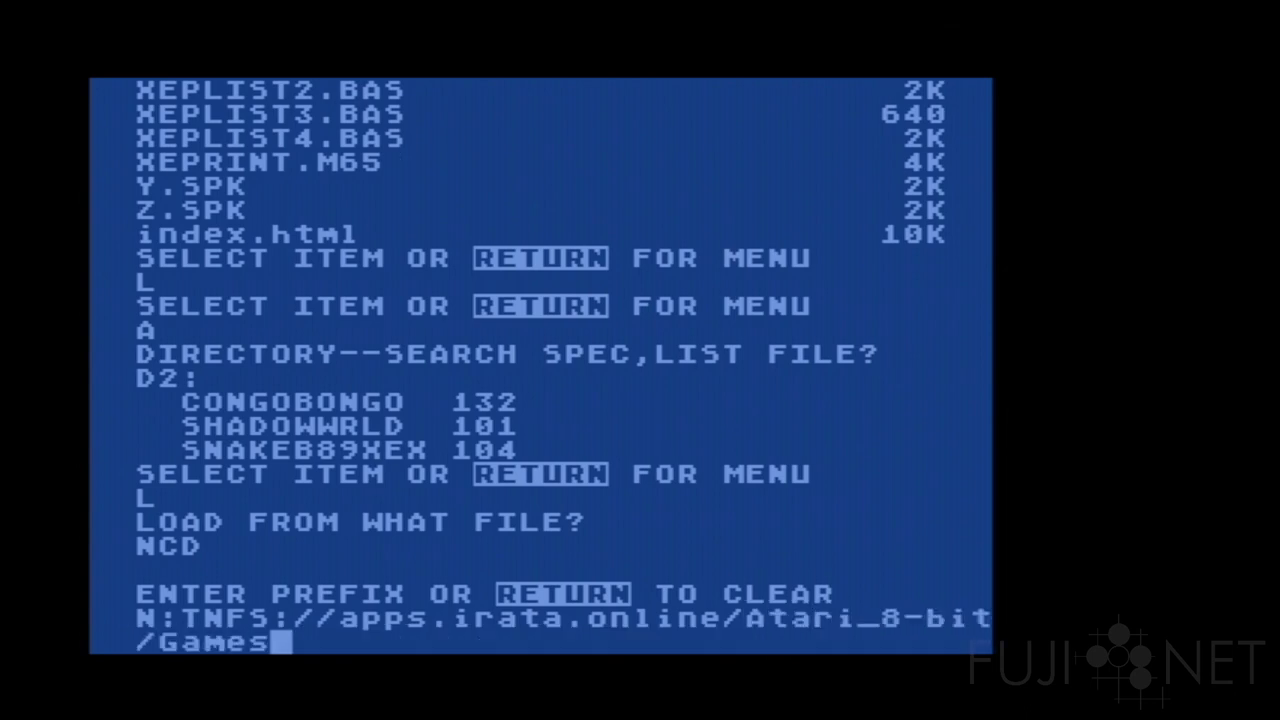
pyautogui.write('/Homesoft/')
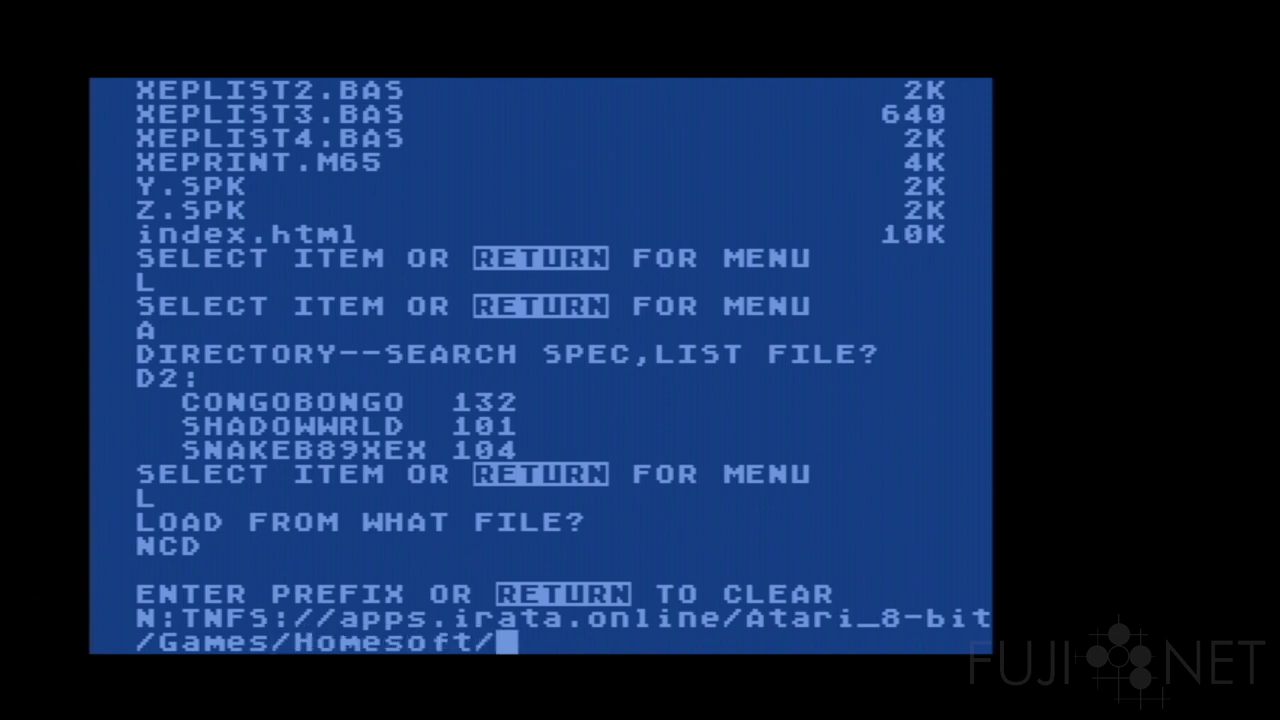
pyautogui.press('Return')
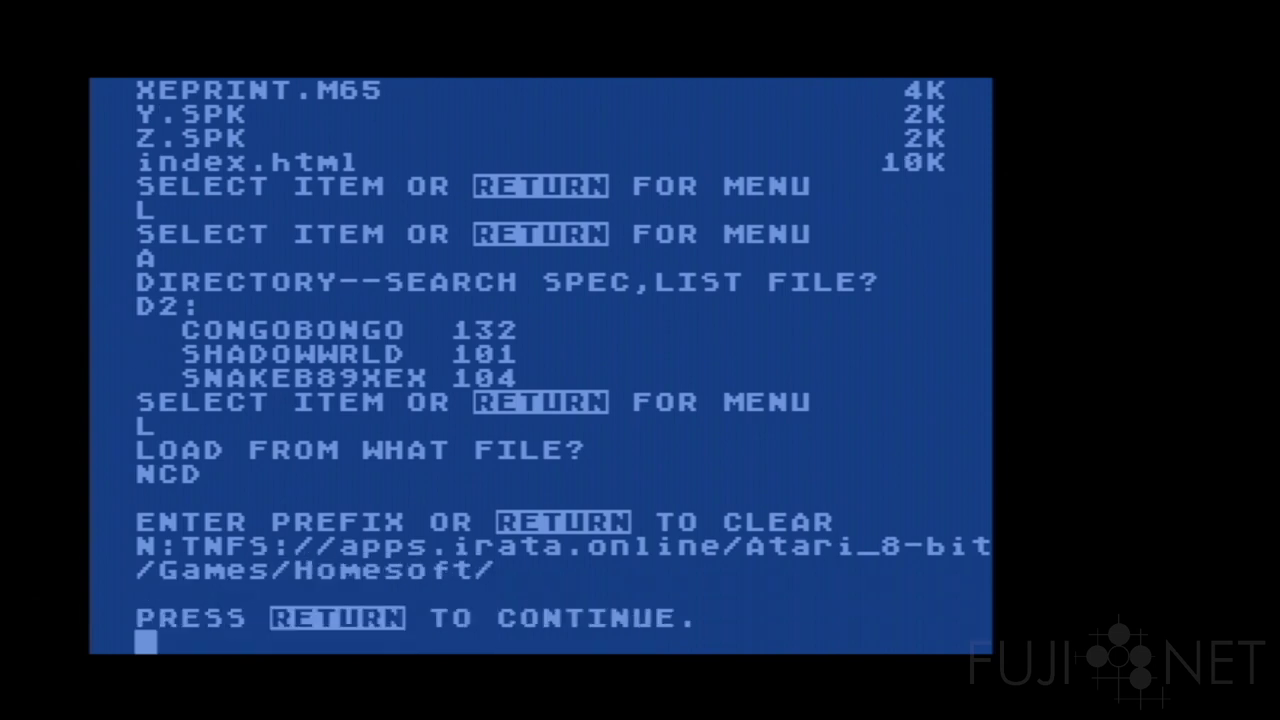
pyautogui.press('Return')
# Load the NCOPY network copy utility
pyautogui.write('L')
pyautogui.press('Return')
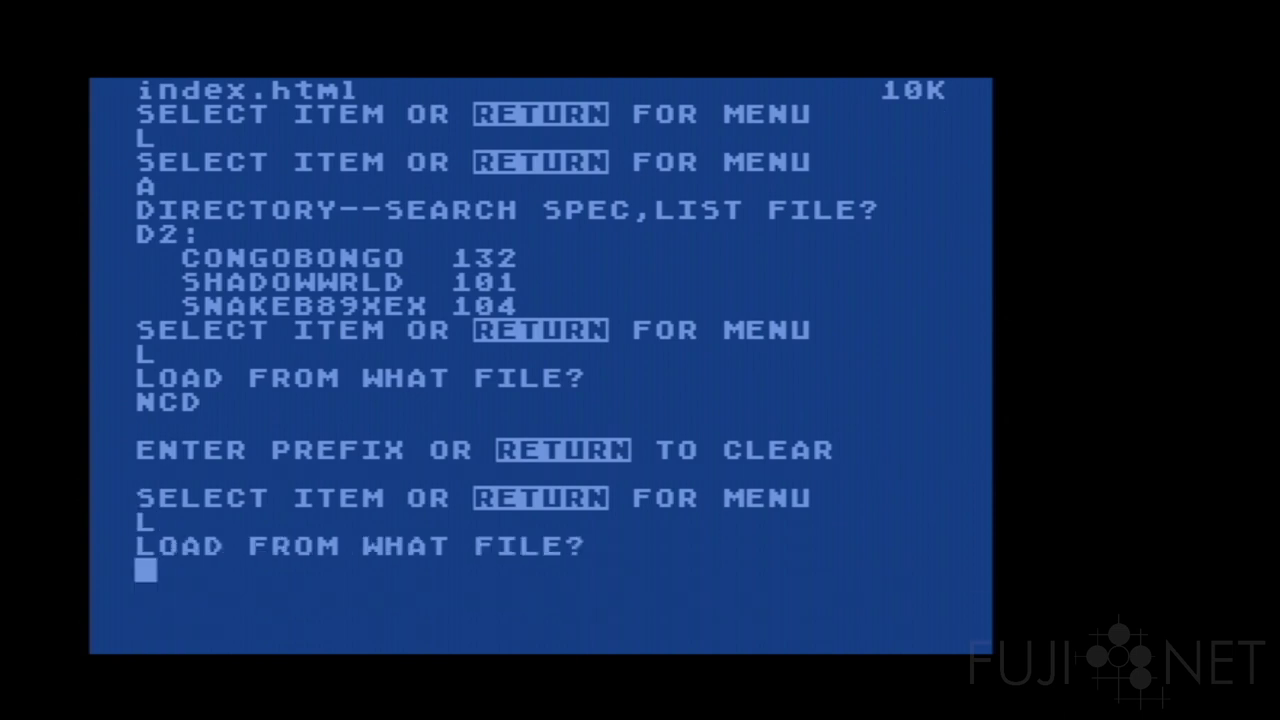
pyautogui.write('NCOY')
pyautogui.press('BackSpace')
pyautogui.write('PY')
pyautogui.press('Return')
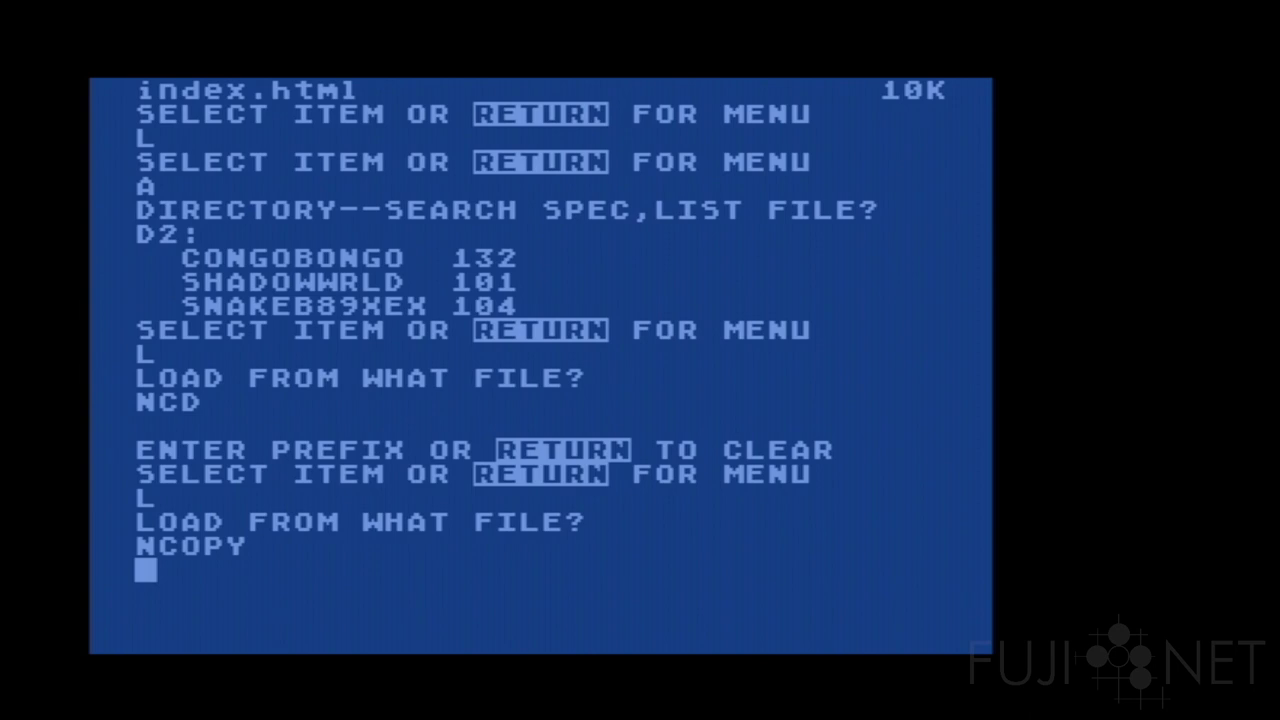
# Try copying N:A/Amphibian!.xex to D2:AMPHIBIA.N, which fails with ERROR 138
pyautogui.write('N:')
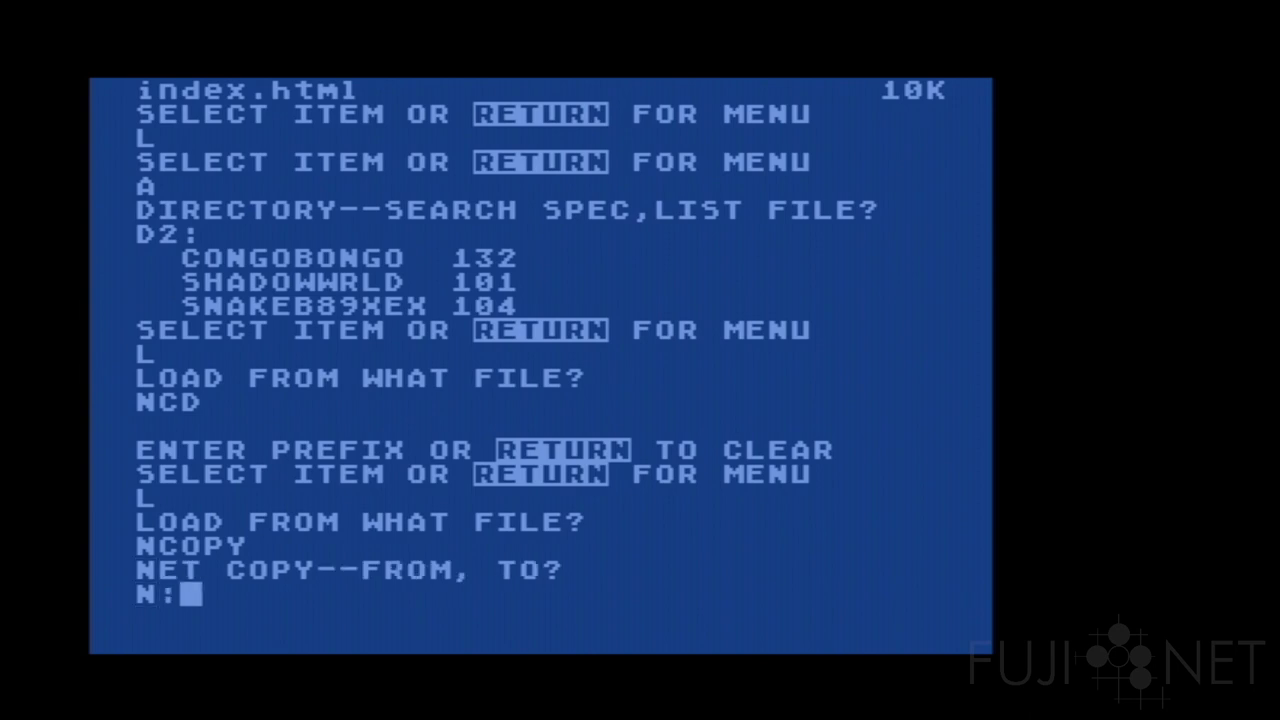
pyautogui.write('A/Amphibian!.xex,')
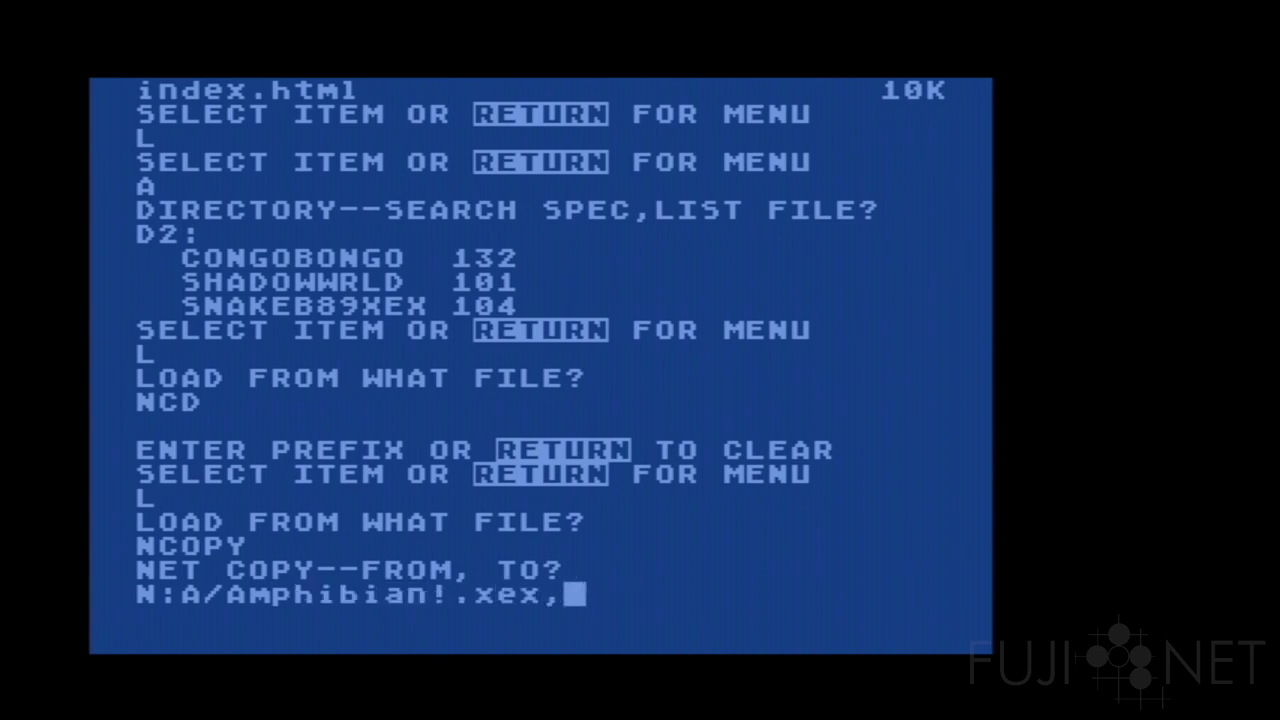
pyautogui.write('D2:a')
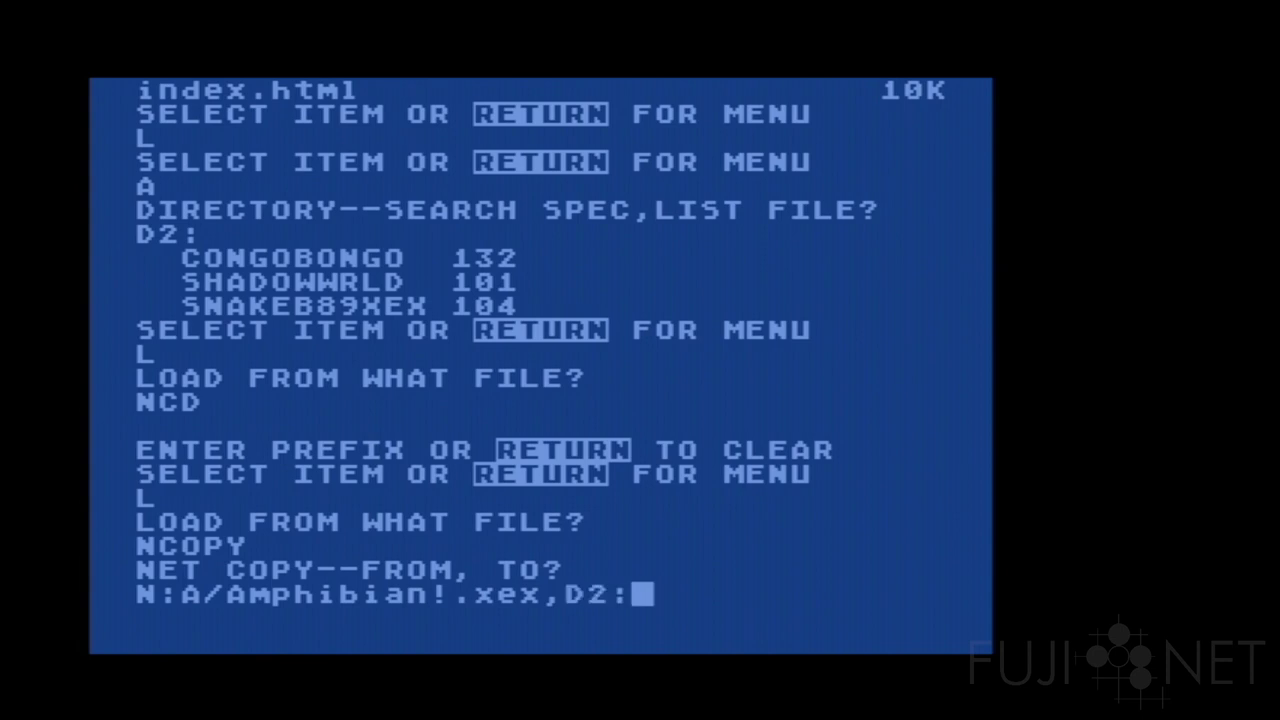
pyautogui.press('BackSpace')
pyautogui.press('BackSpace')
pyautogui.write(':AMPHII')
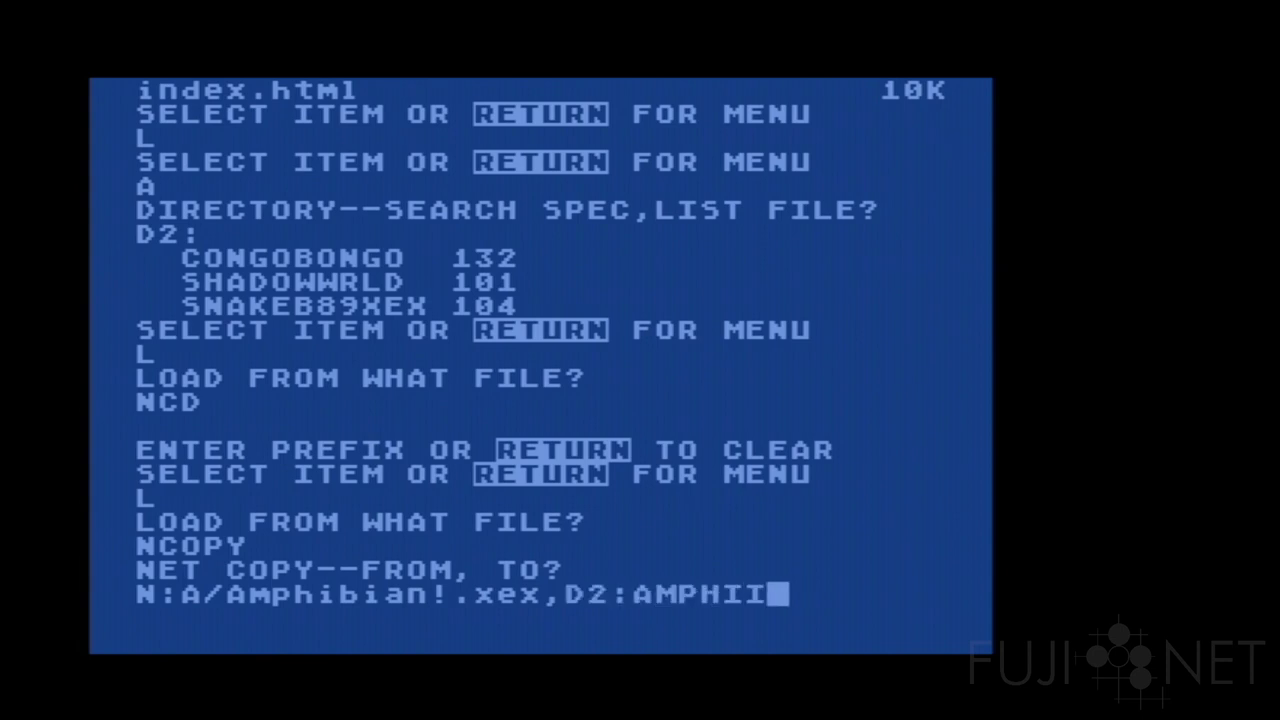
pyautogui.press('BackSpace')
pyautogui.write('BIA.N')
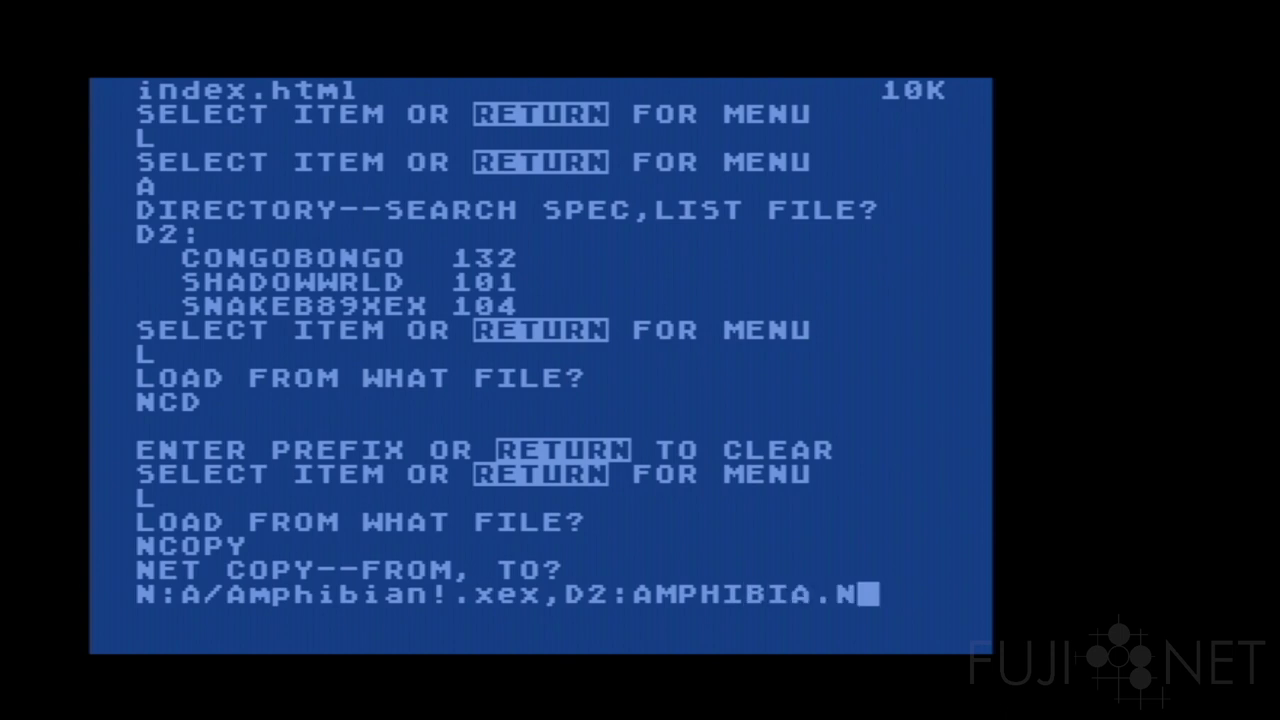
pyautogui.press('Return')
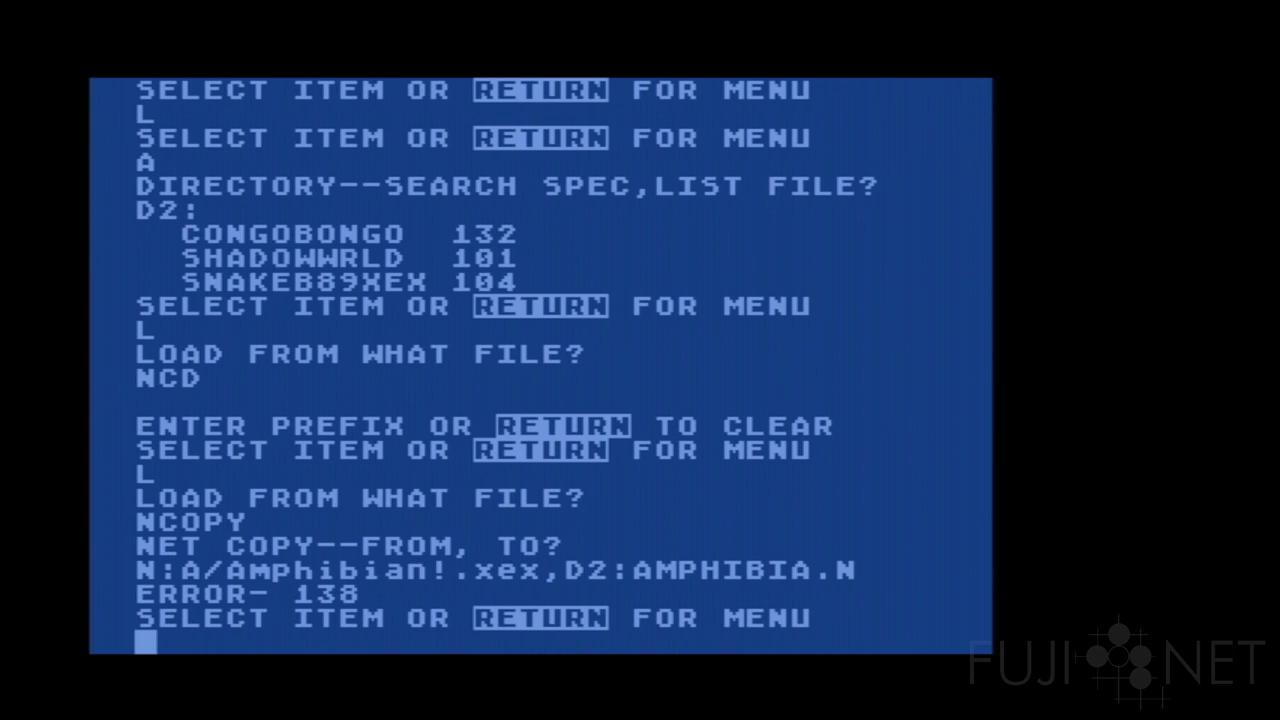
pyautogui.write('A')
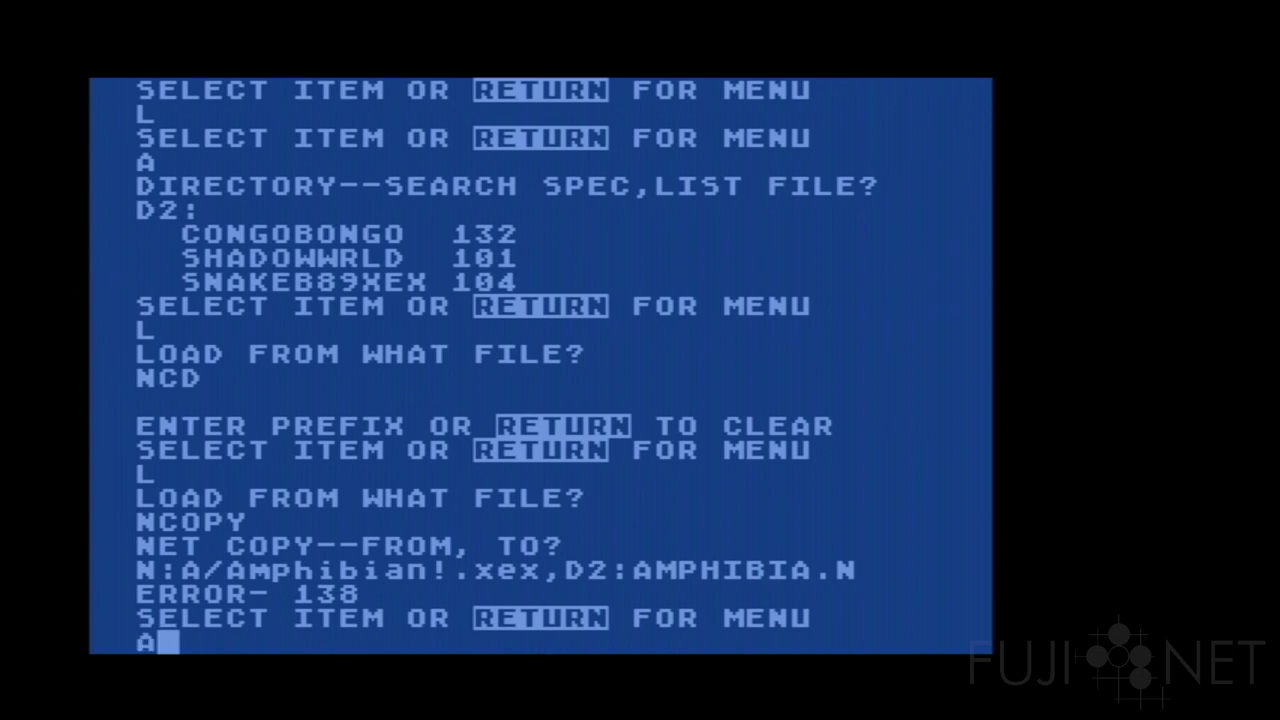
pyautogui.press('BackSpace')
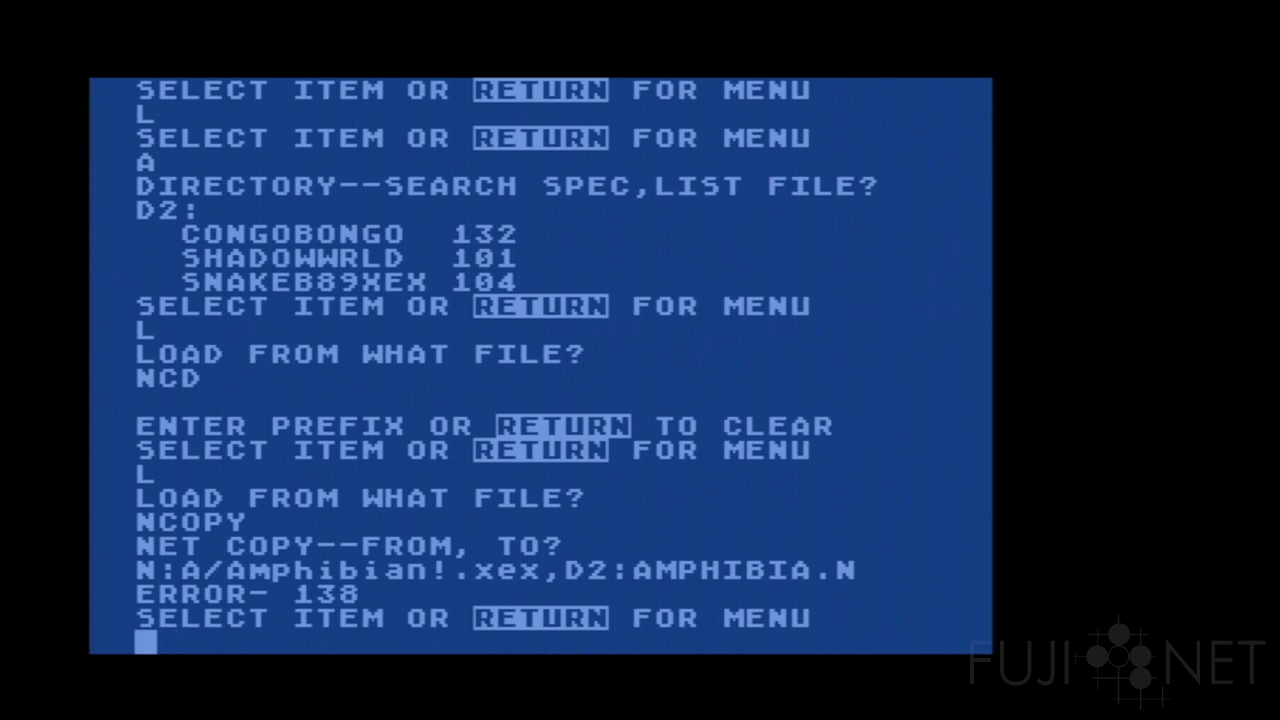
# List the boot disk, then NCOPY N:A/Amphibia*,D2: to put AMPHIB8C.XEX on drive D2
pyautogui.write('A')
pyautogui.press('Return')
pyautogui.press('Return')
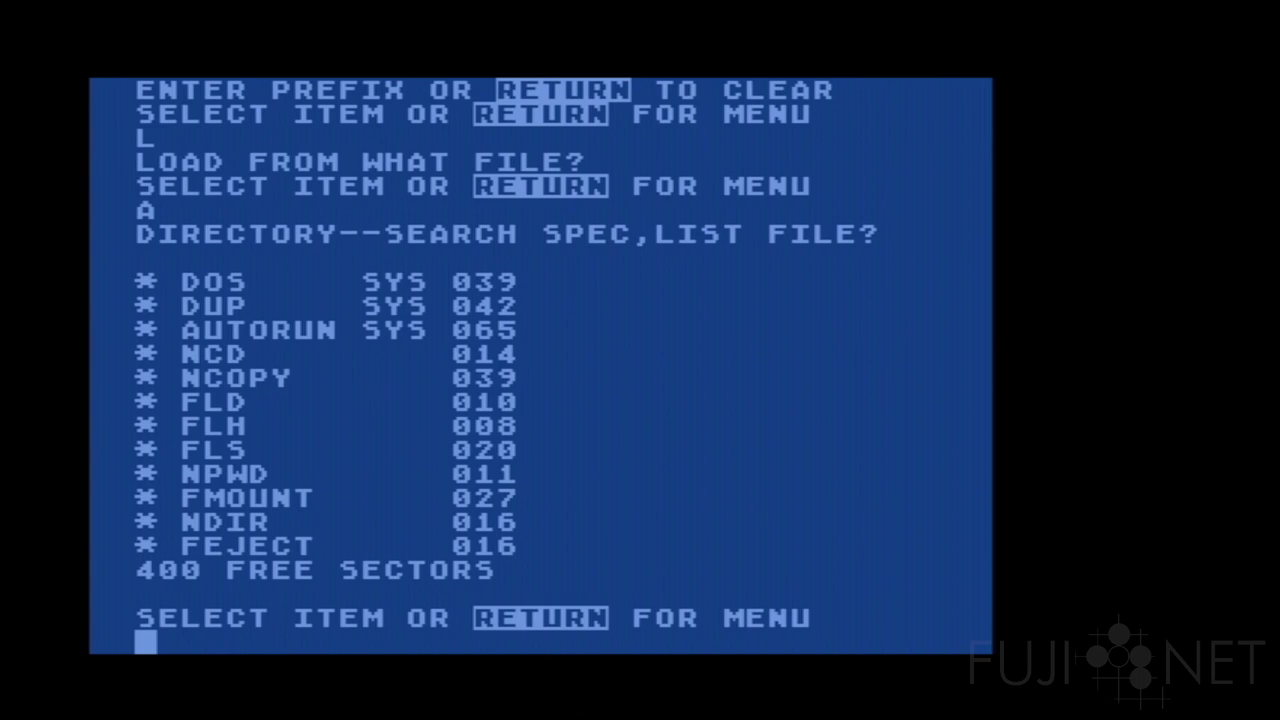
pyautogui.write('L')
pyautogui.press('Return')
pyautogui.write('NCOPY')
pyautogui.press('Return')
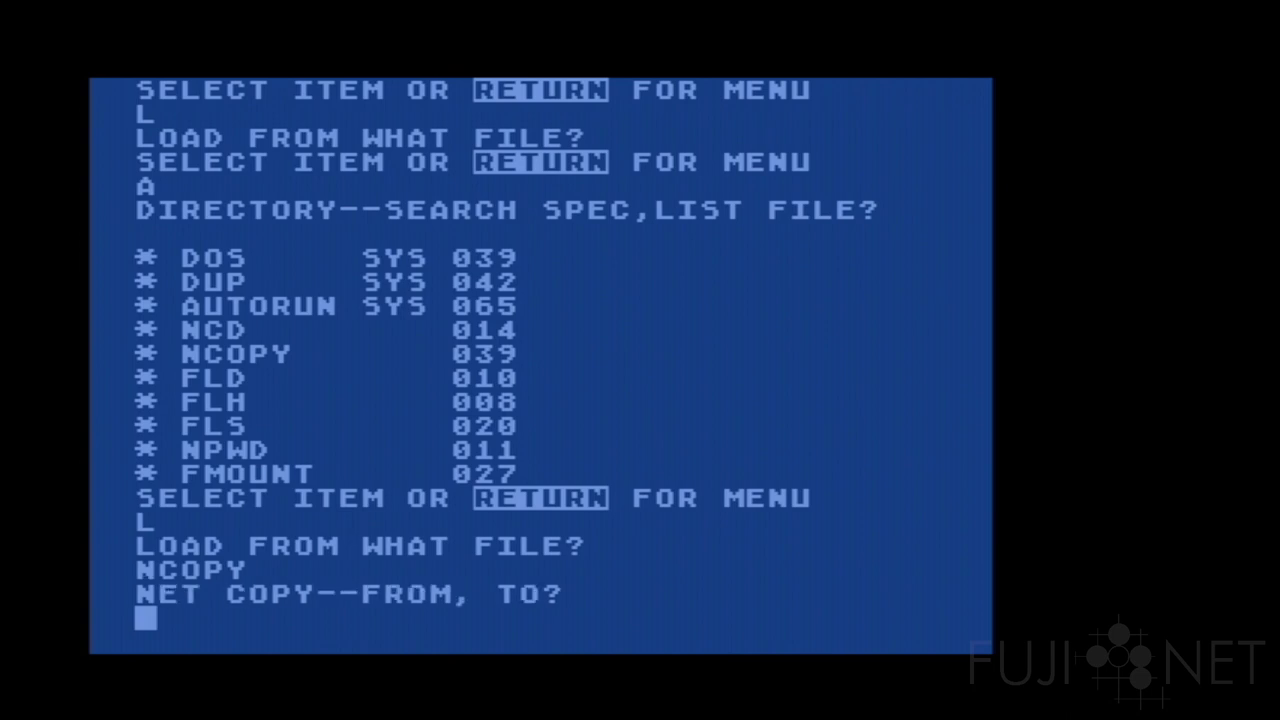
pyautogui.write('N:')
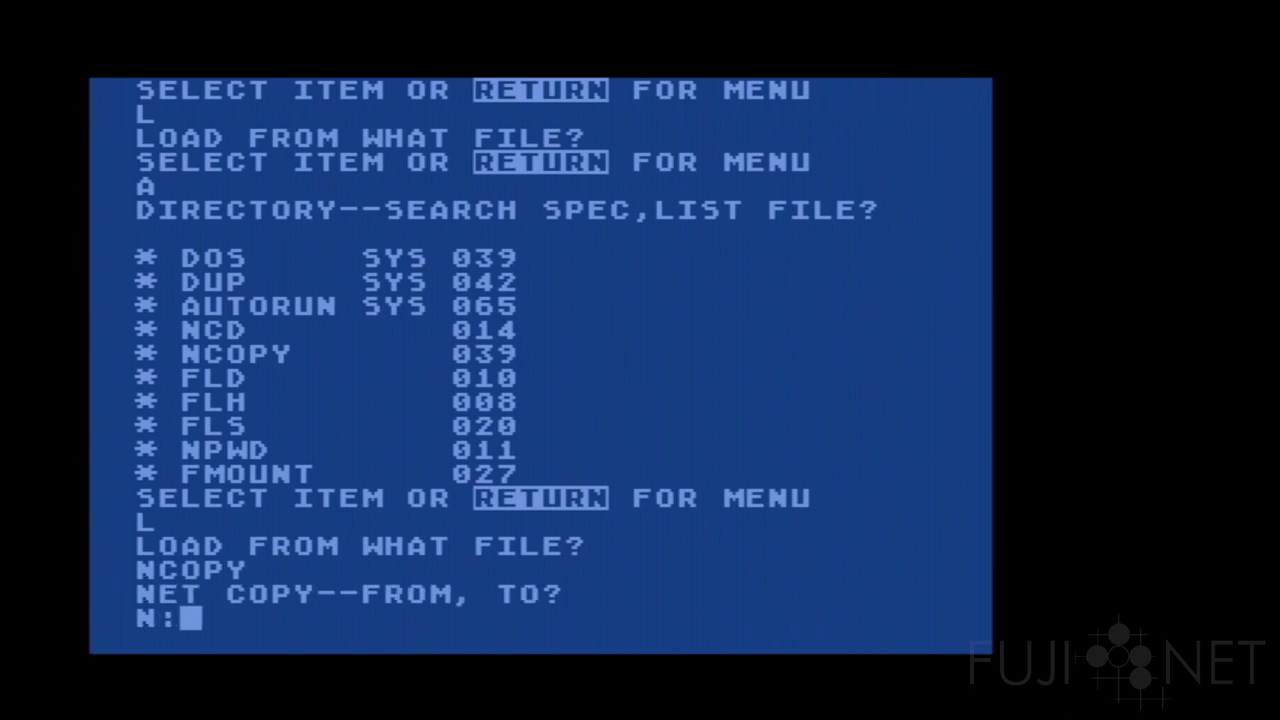
pyautogui.write('A/Amp')
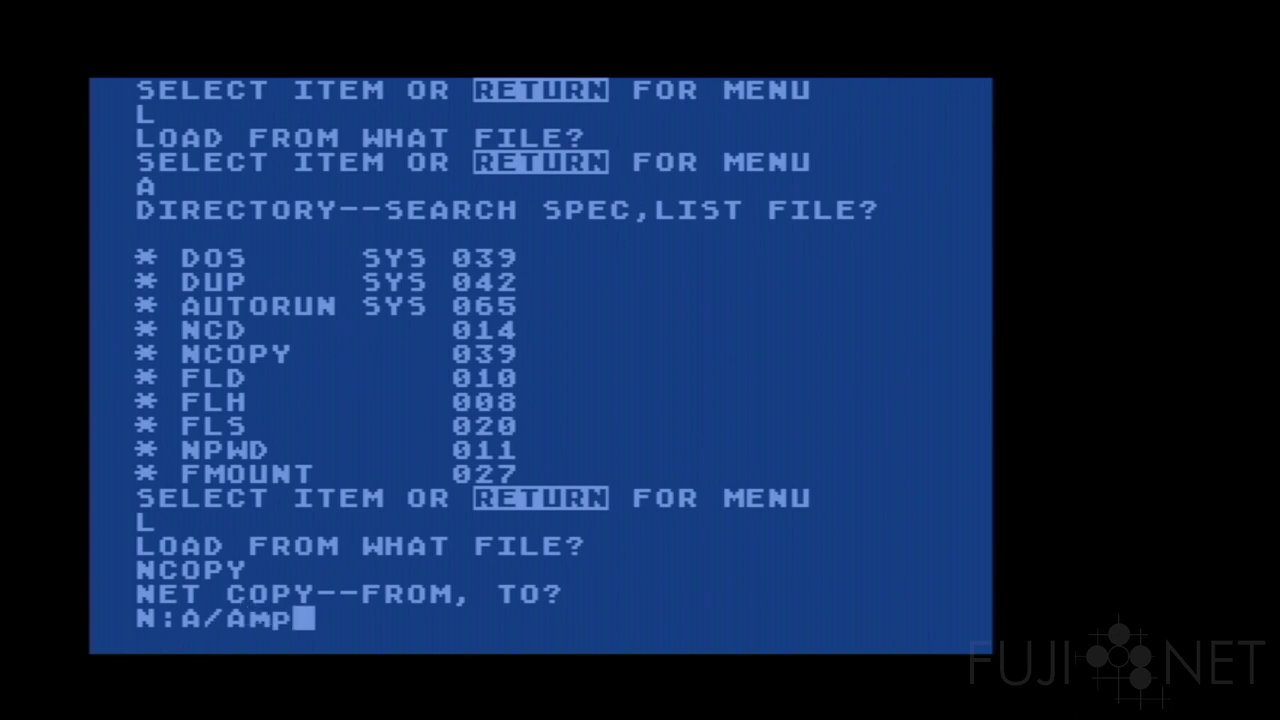
pyautogui.write('hibia*')
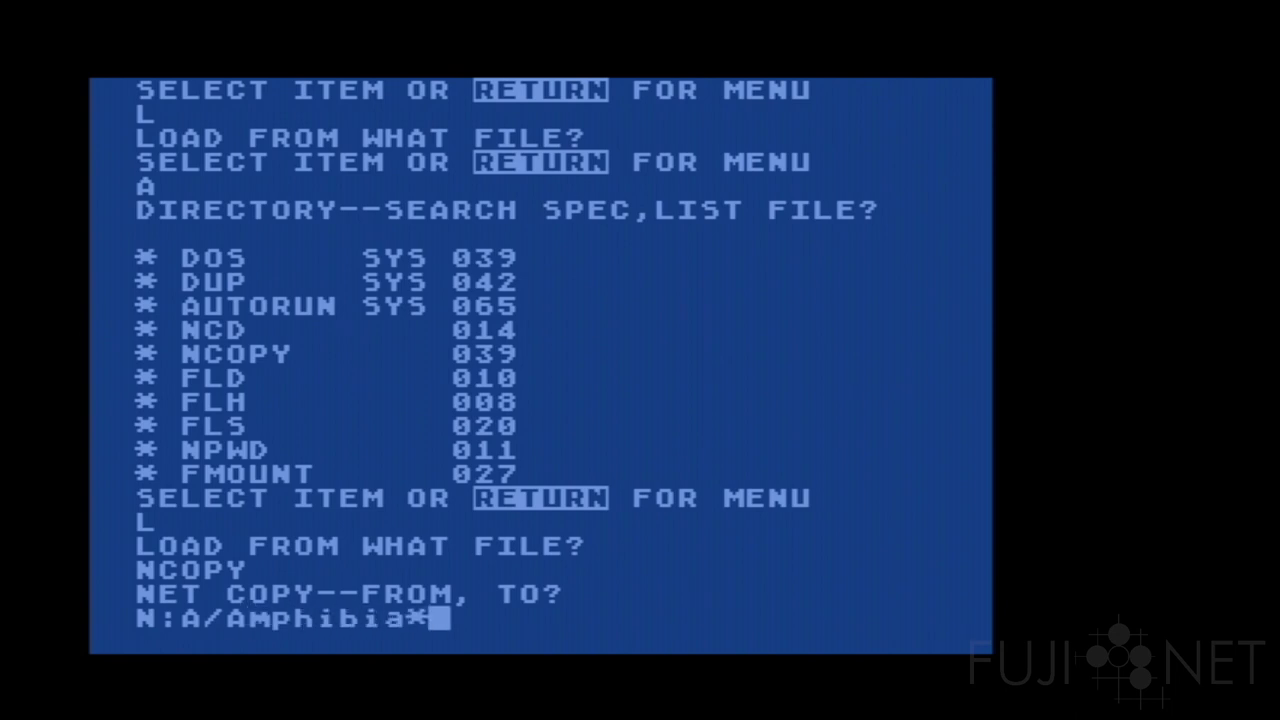
pyautogui.write(',D2:')
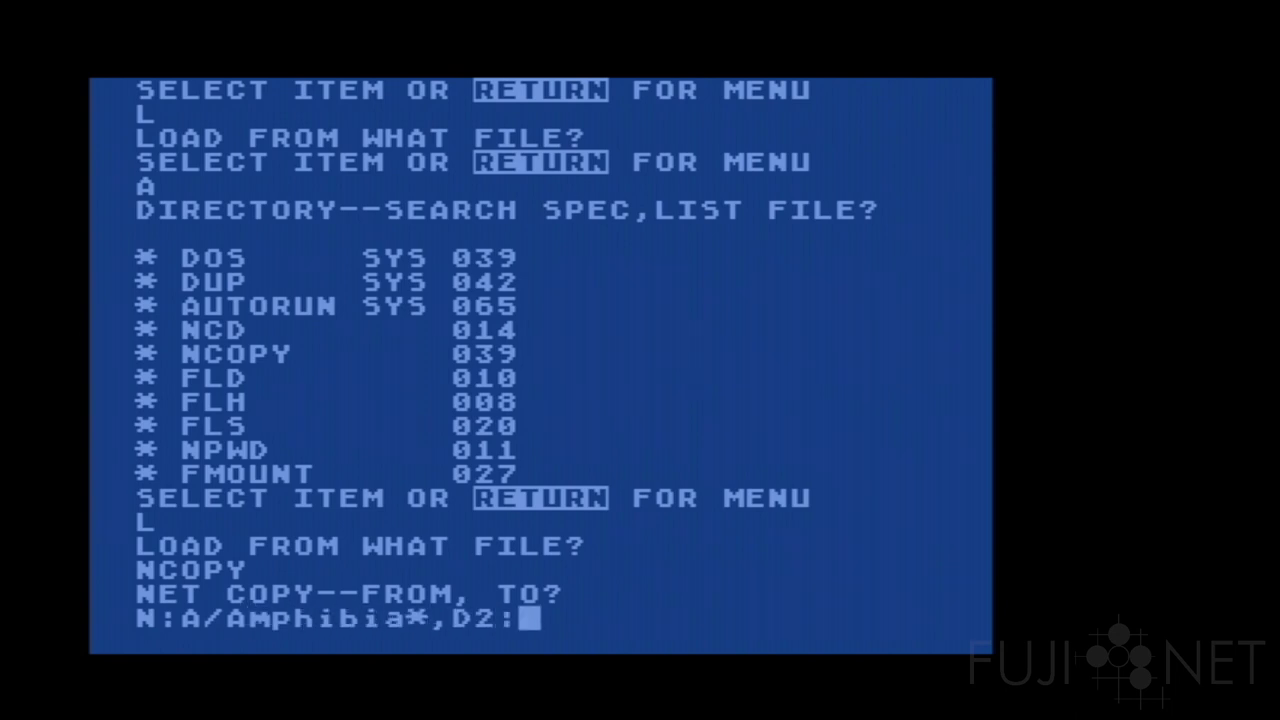
pyautogui.press('Return')
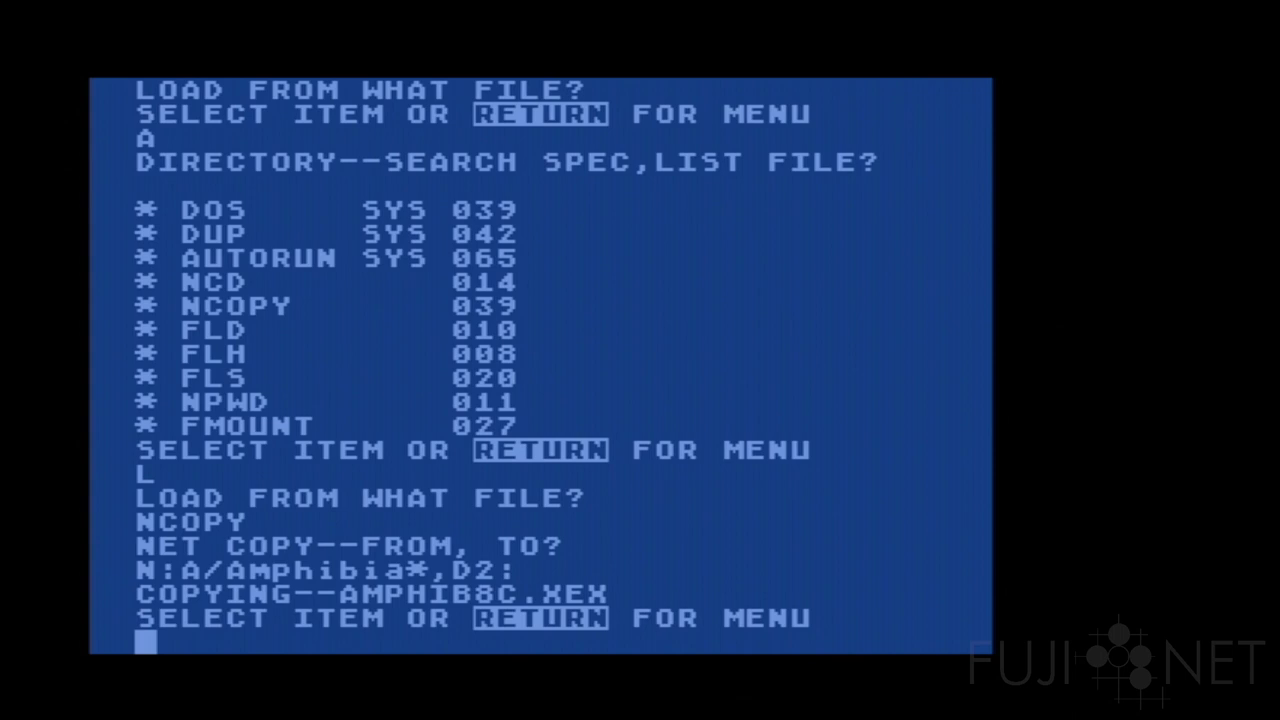
pyautogui.write('A')
pyautogui.press('Return')
# List drive D2 twice to confirm AMPHIB8CXEX, then list the boot disk with 400 free sectors
pyautogui.write('D2:')
pyautogui.press('Return')
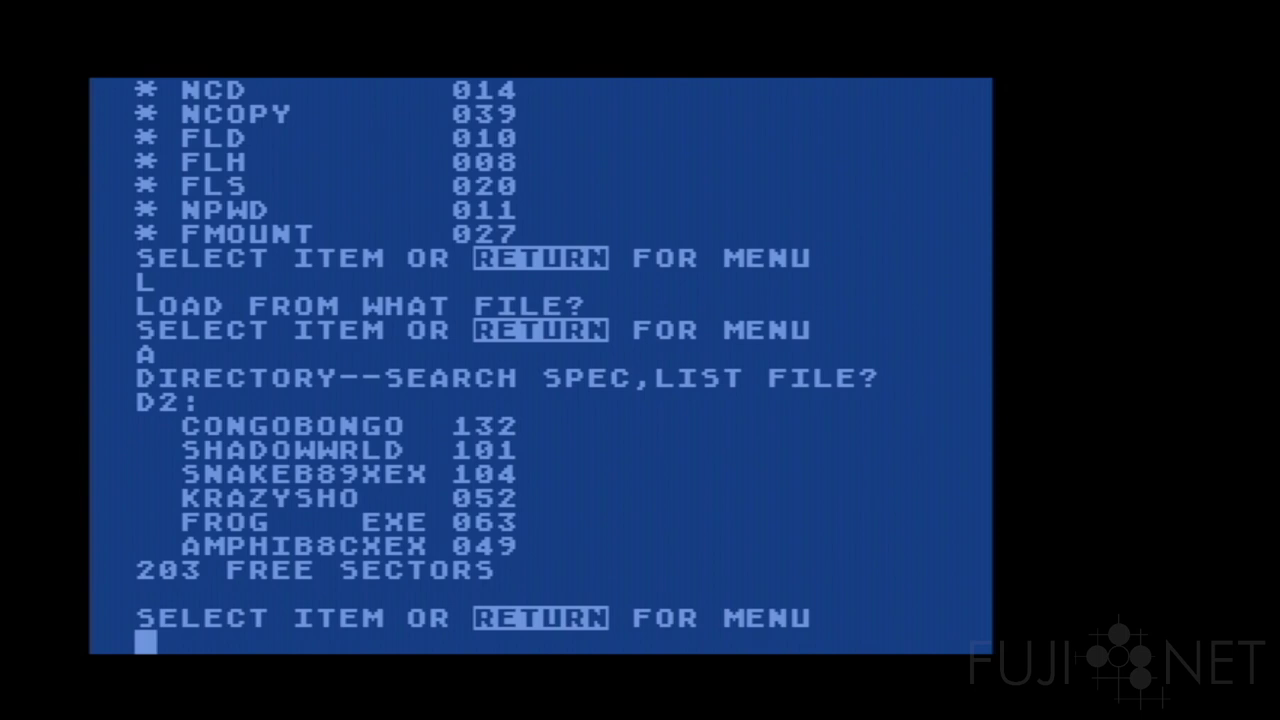
pyautogui.write('A')
pyautogui.press('Return')
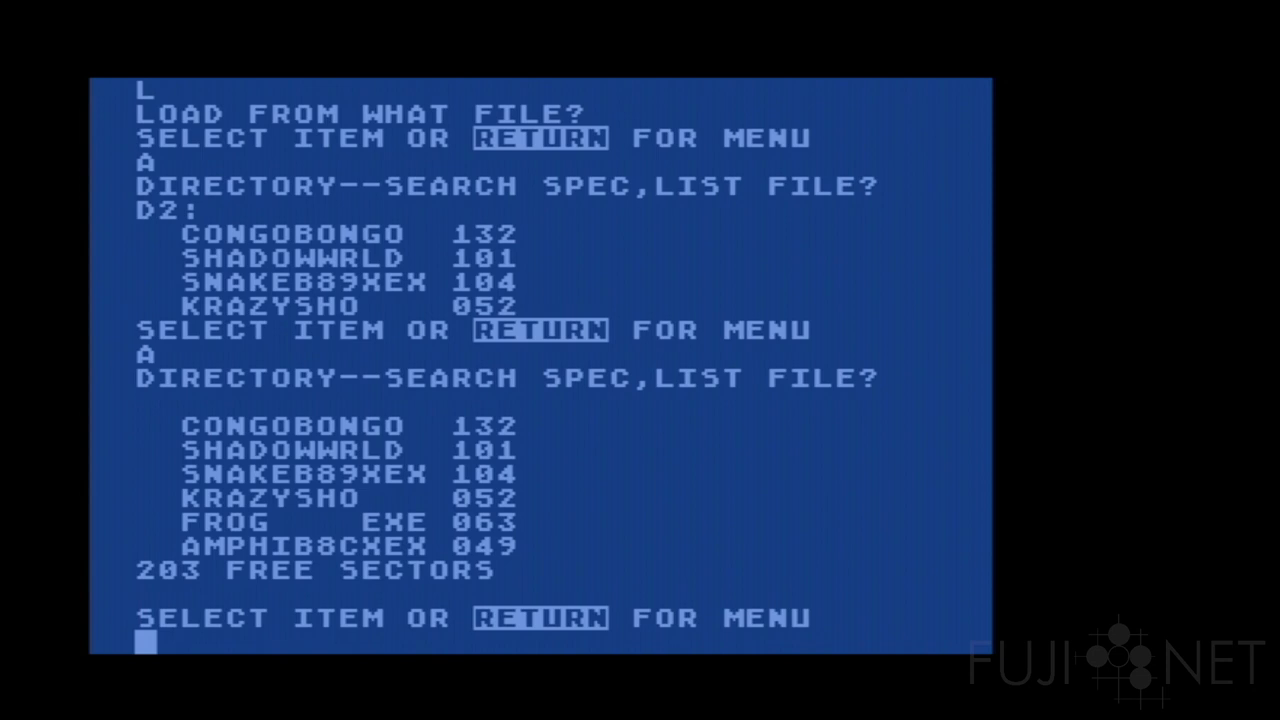
pyautogui.write('A')
pyautogui.press('Return')
pyautogui.press('Return')
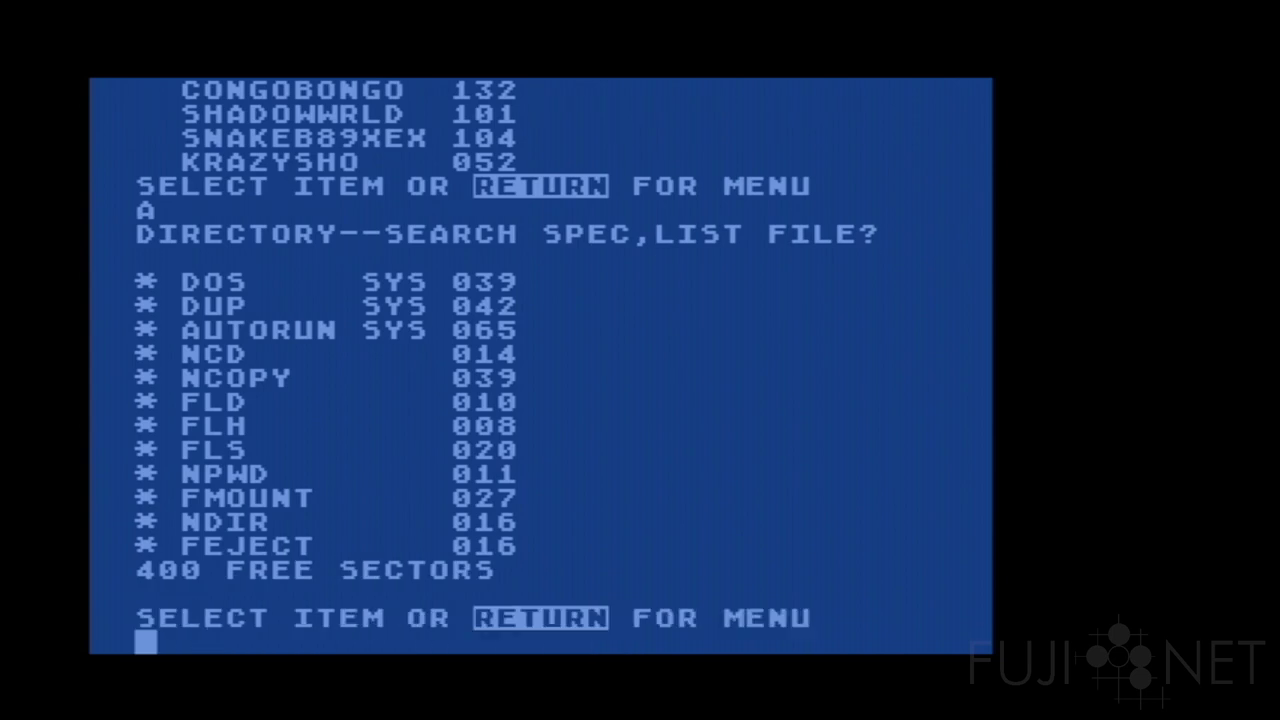
# Use the M command to run from address E477, rebooting into GameBox Handler
pyautogui.write('M')
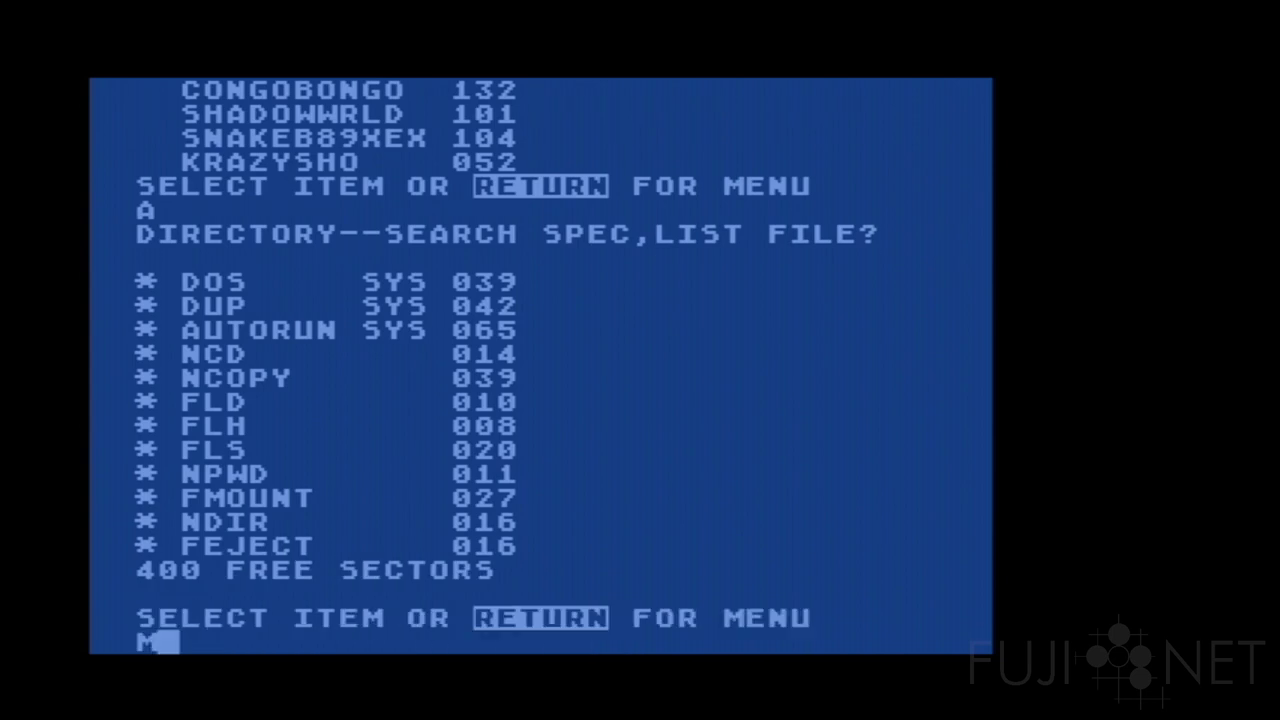
pyautogui.press('Return')
pyautogui.write('E477')
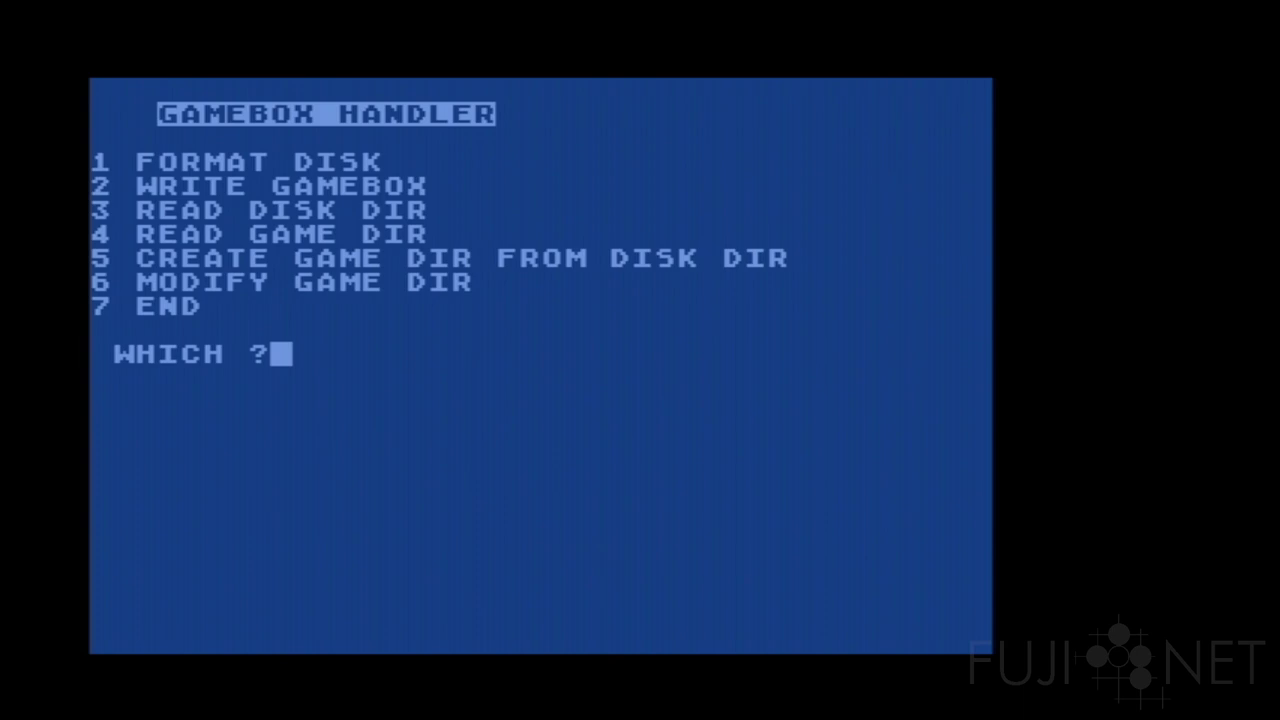
# Show the disk directory with option 3 and return to the main menu
pyautogui.write('3')
pyautogui.press('Return')
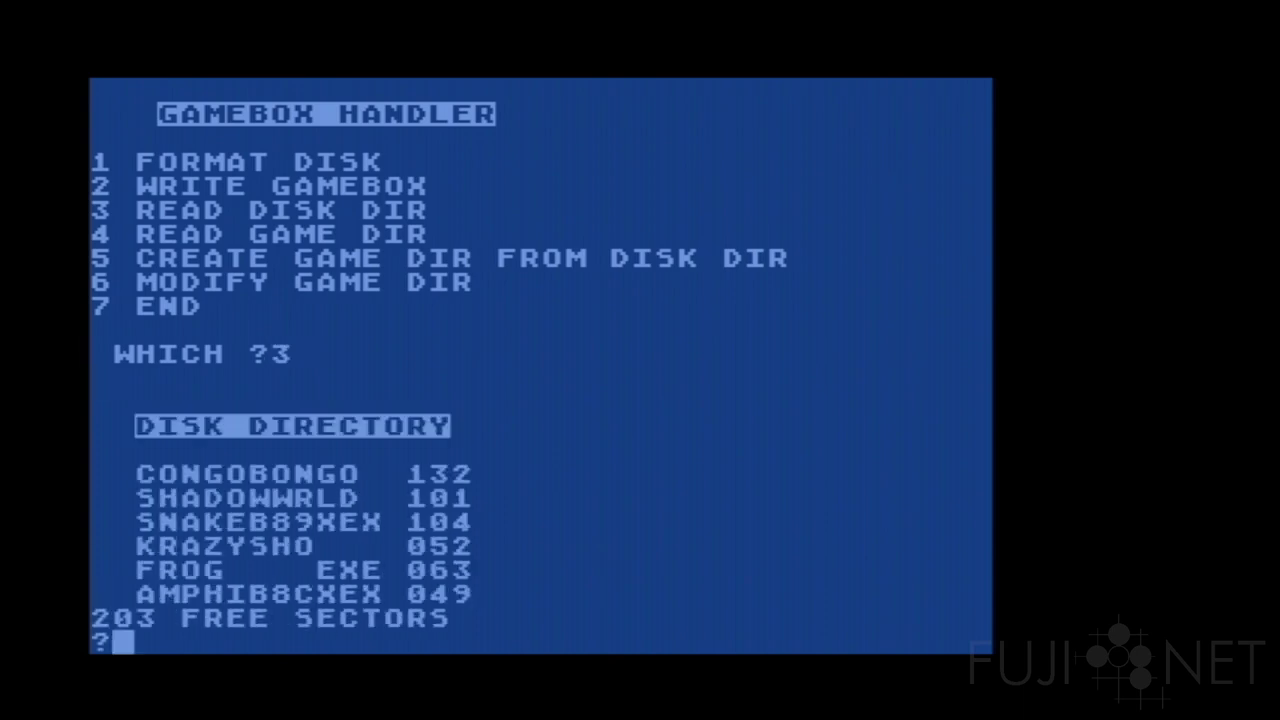
pyautogui.press('Return')
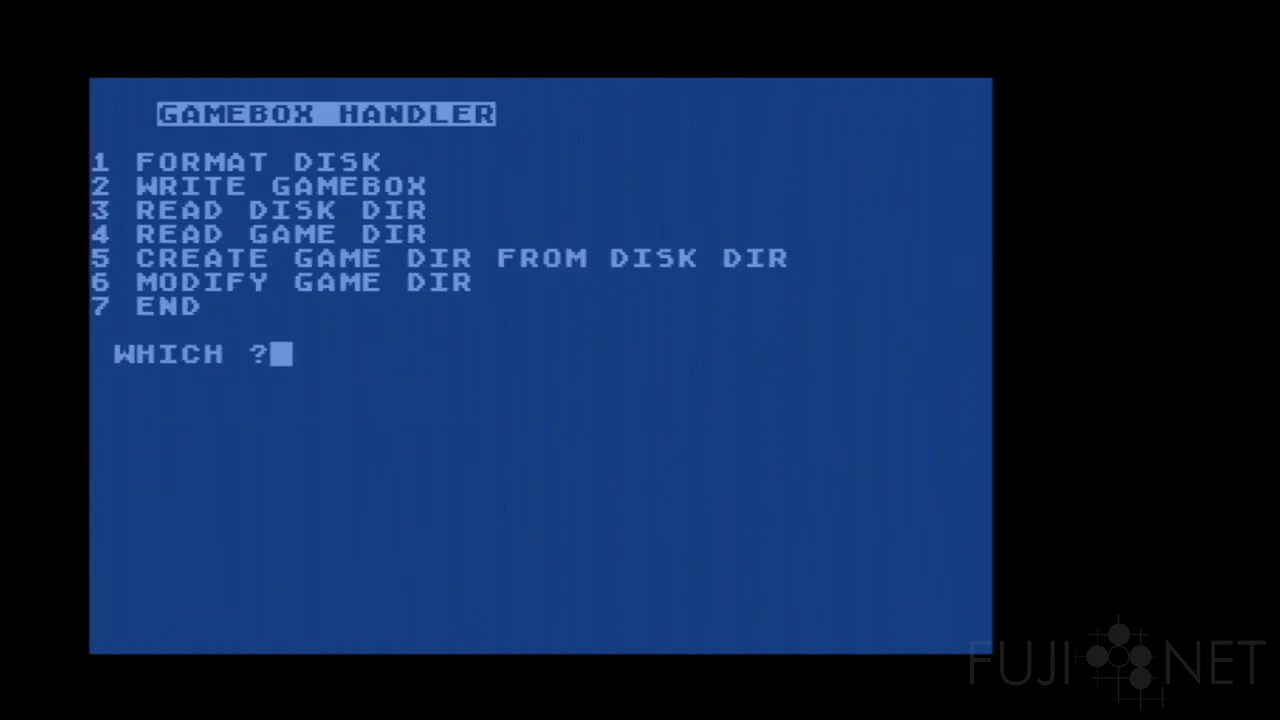
# Use option 5 to create the game directory, listing six games CONGOBON to AMPHIB8C
pyautogui.write('5')
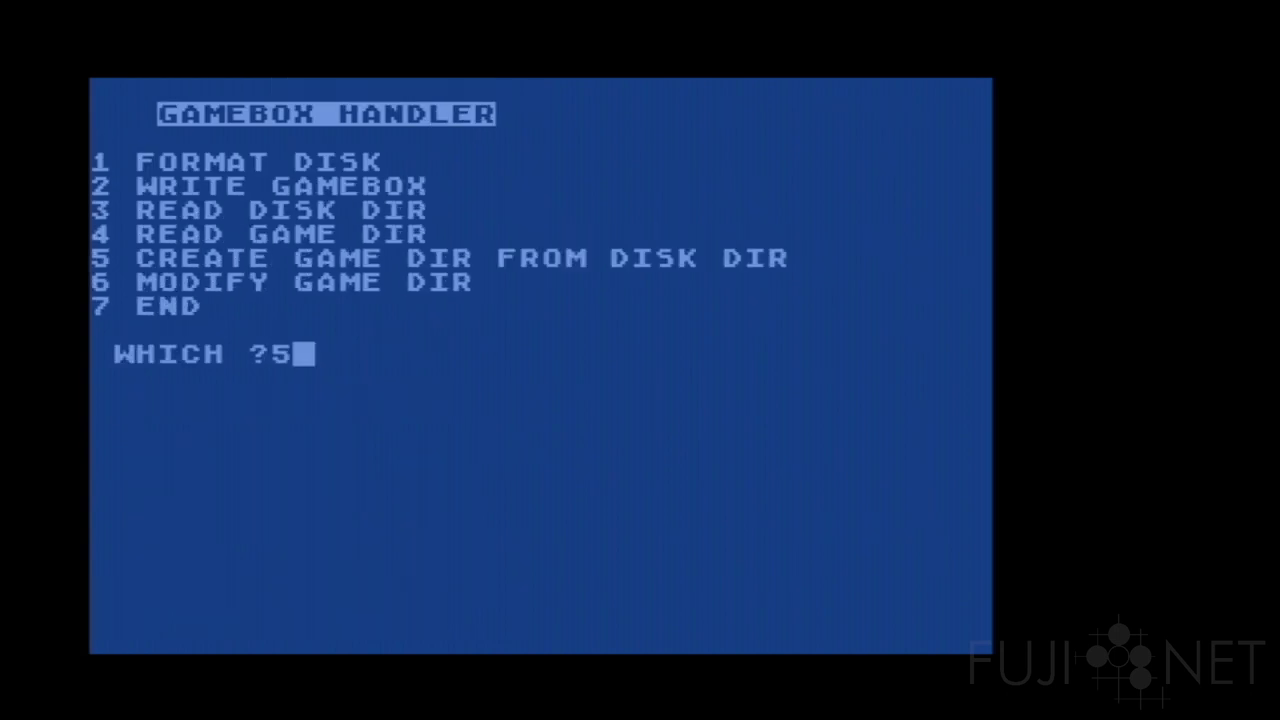
pyautogui.press('Return')
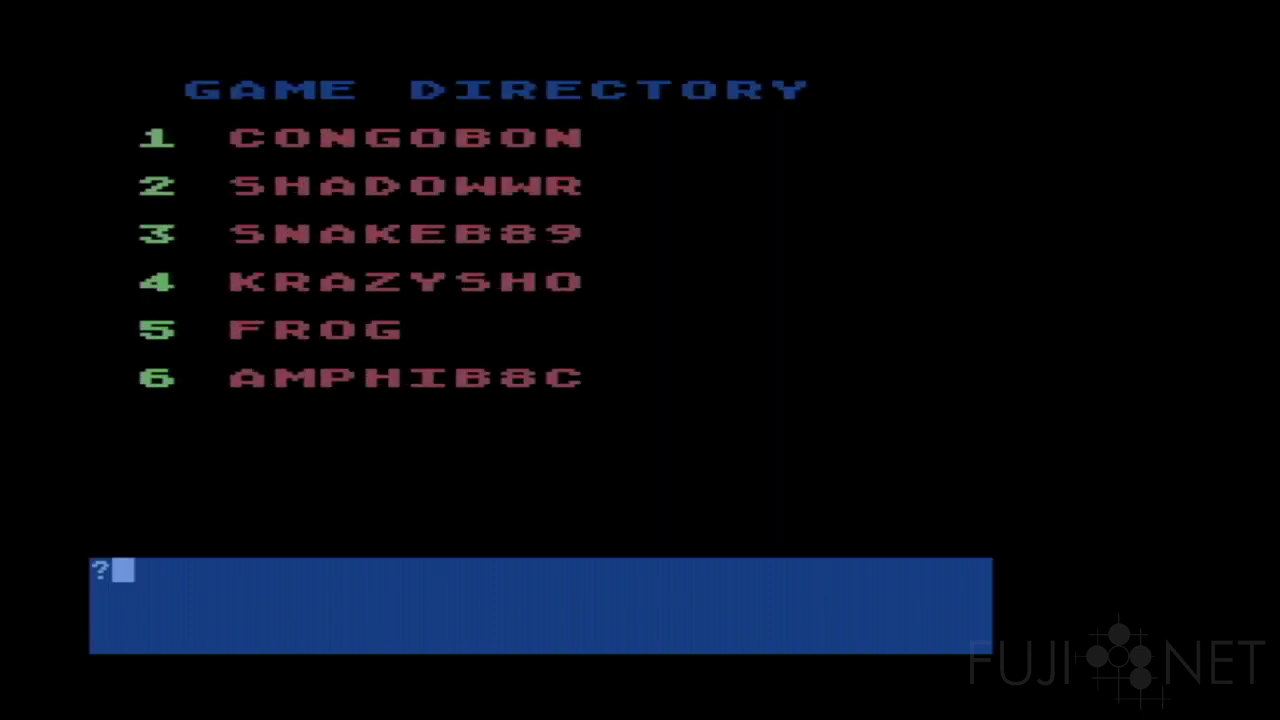
pyautogui.press('Return')
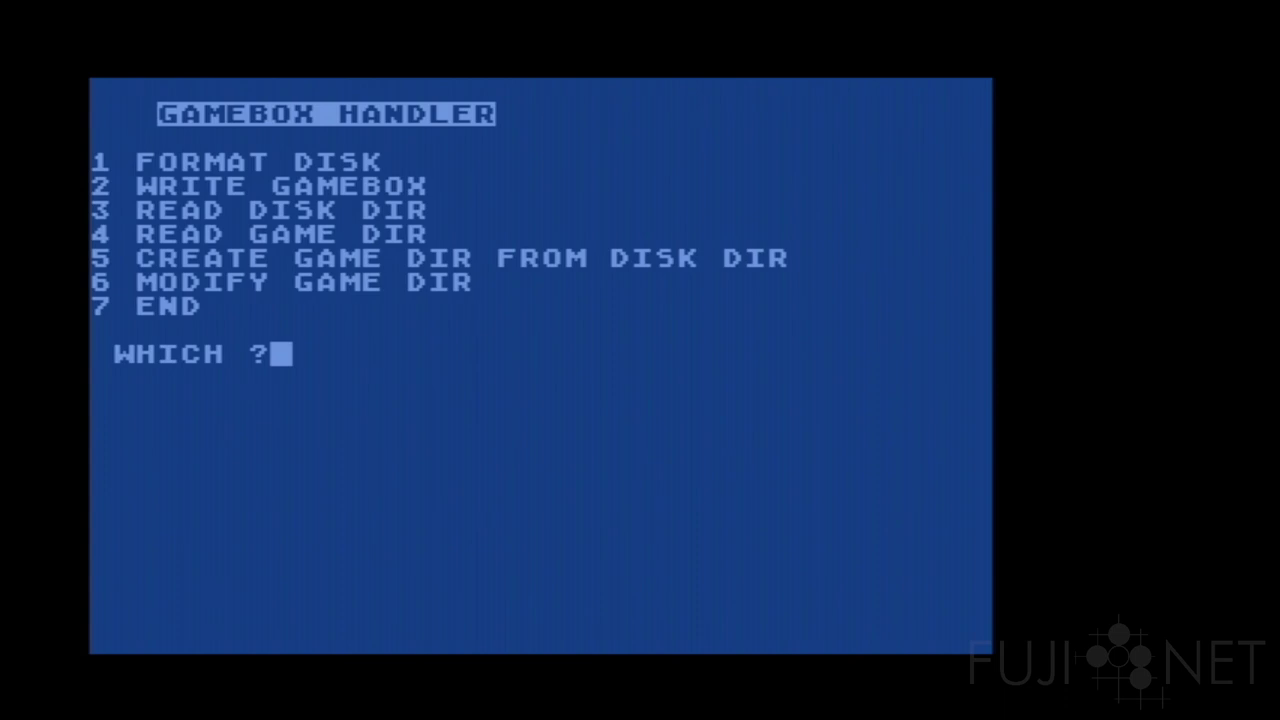
# Open Modify game dir and rename entries 1 and 2 to CONGO BONGO and SHADOW WORLD
pyautogui.write('6')
pyautogui.press('Return')
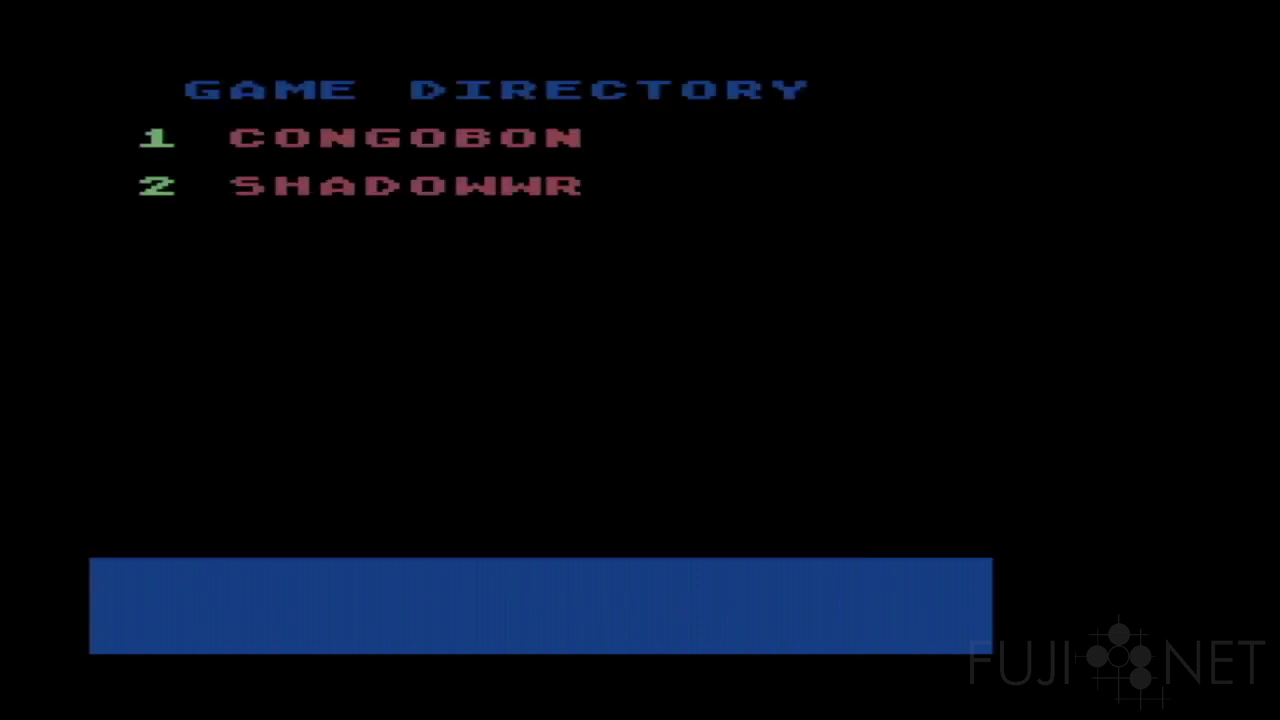
pyautogui.write('1')
pyautogui.press('Return')
pyautogui.write('GA')
pyautogui.press('BackSpace')
pyautogui.press('BackSpace')
pyautogui.write('CONGO B')
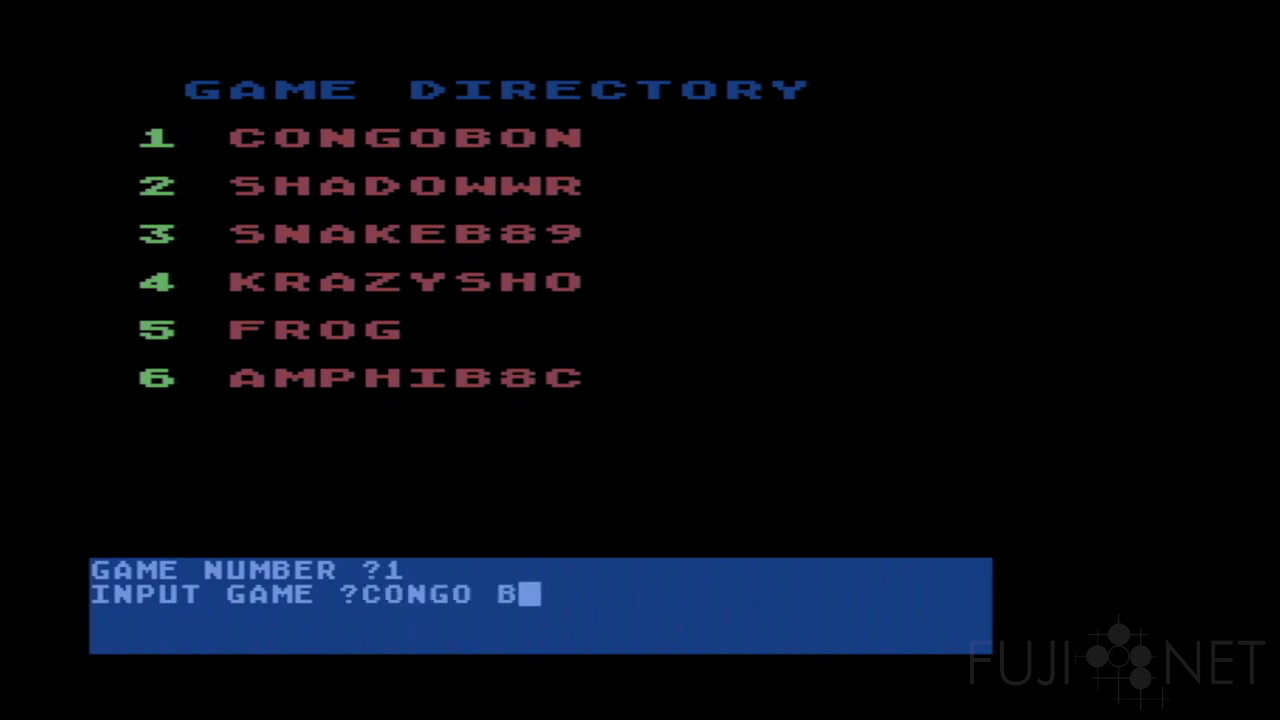
pyautogui.write('ONGO')
pyautogui.press('Return')
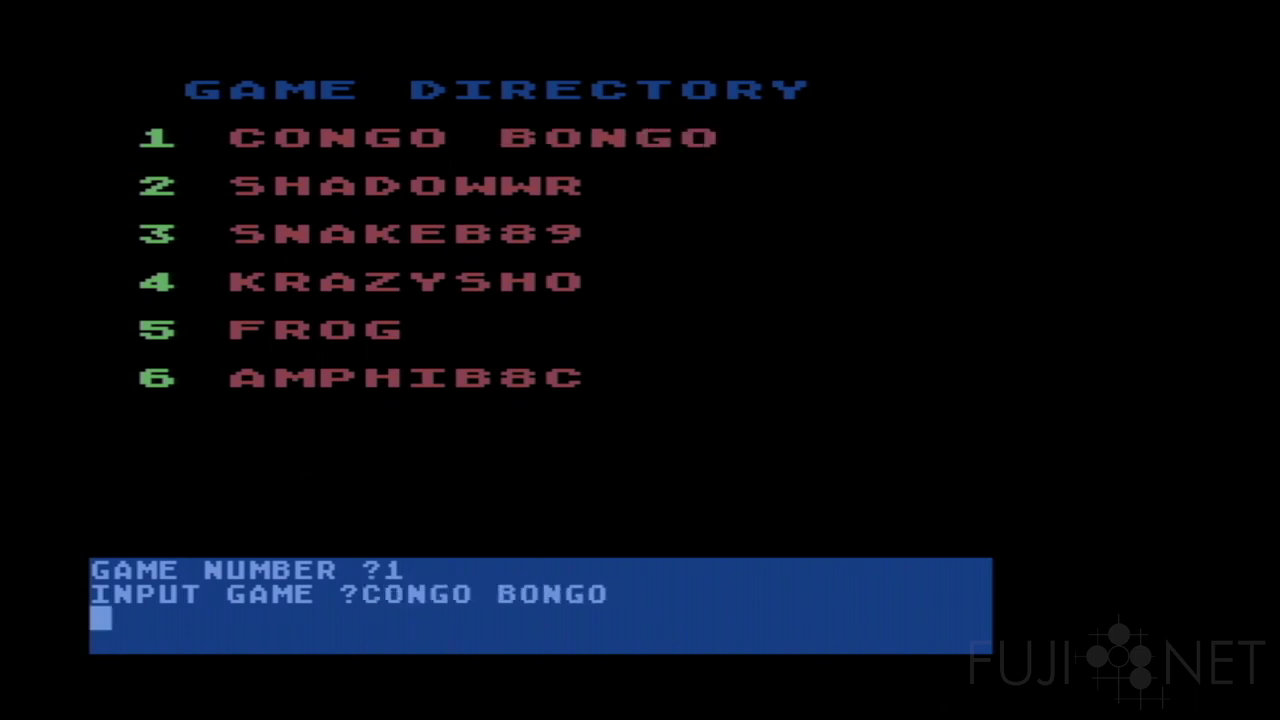
pyautogui.write('2')
pyautogui.press('Return')
pyautogui.write('SHADOW WORLD')
pyautogui.press('Return')
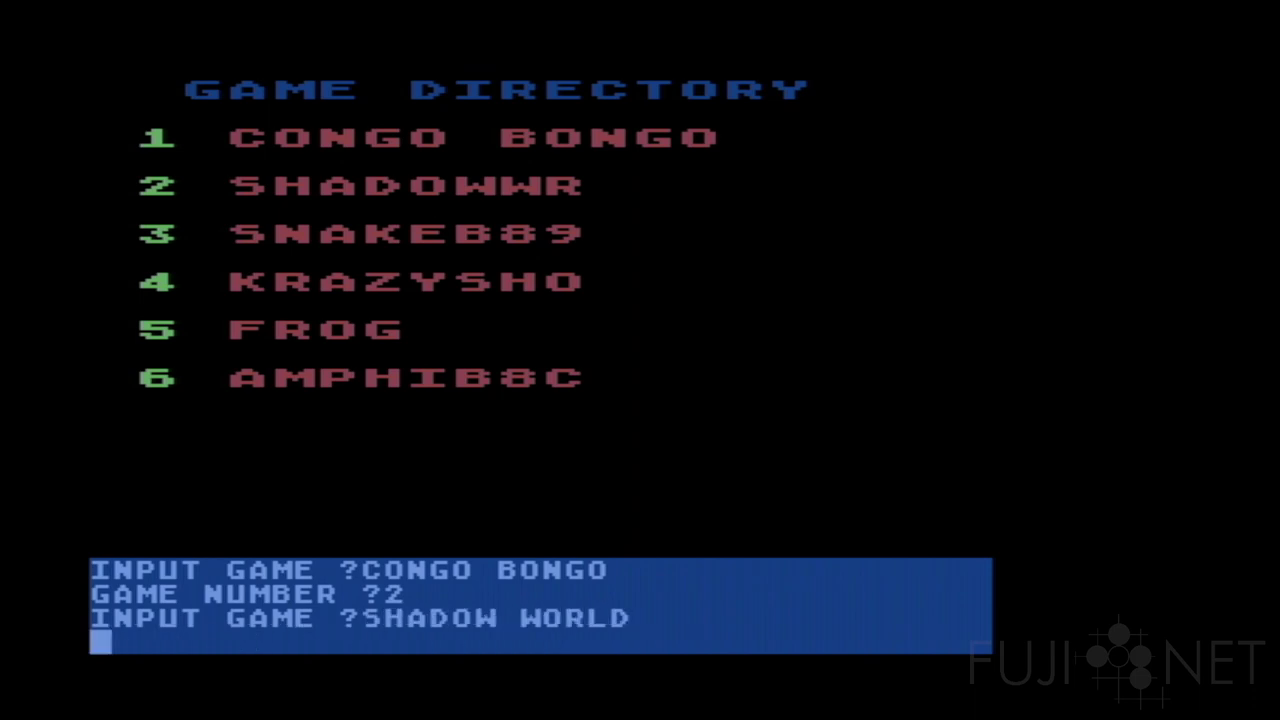
# Rename game entries 3 and 4 to SNAKE BYTE and KRAZY SHOOTOUT
pyautogui.write('3')
pyautogui.press('Return')
pyautogui.write('SNAKE BYTE')
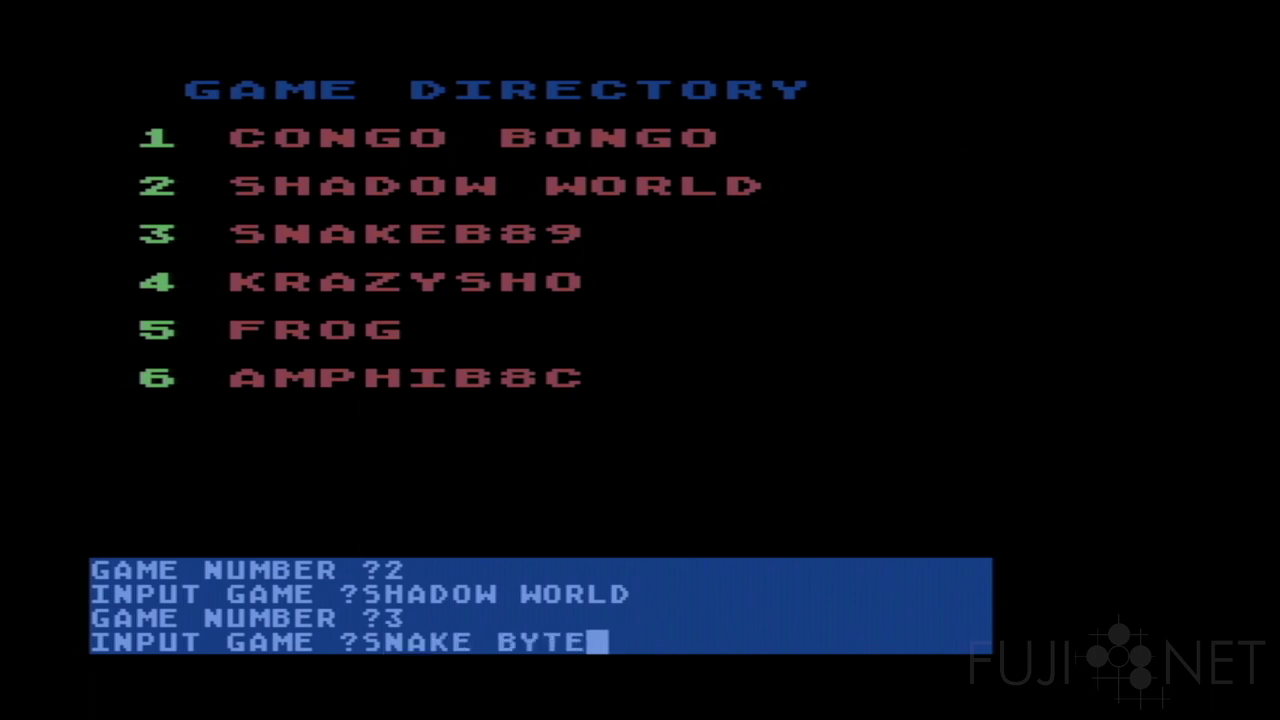
pyautogui.press('Return')
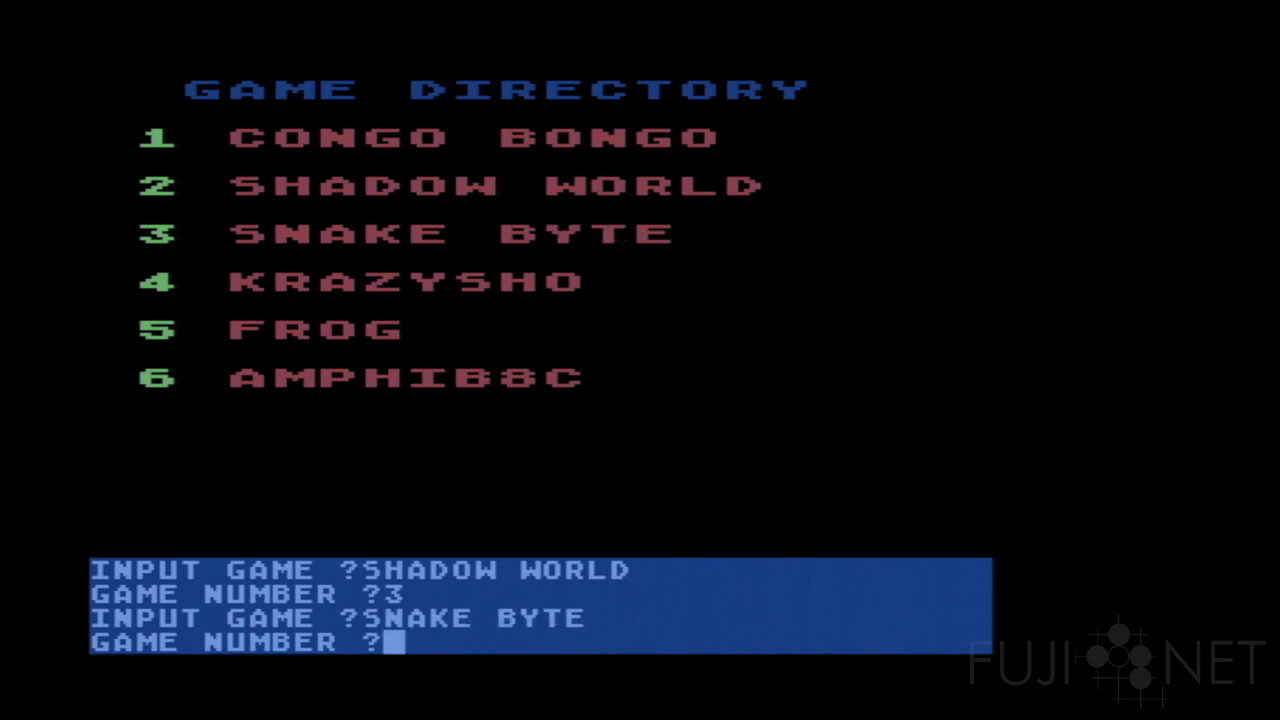
pyautogui.write('4')
pyautogui.press('Return')
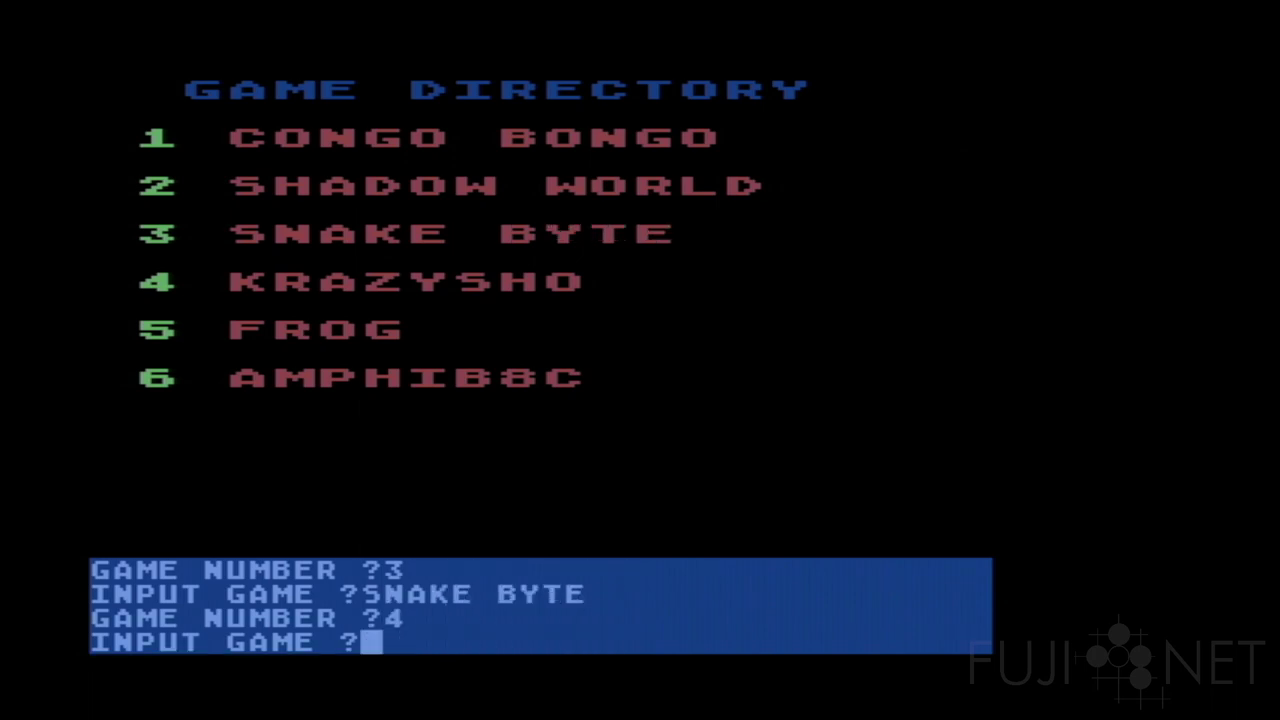
pyautogui.write('KRAZY S')
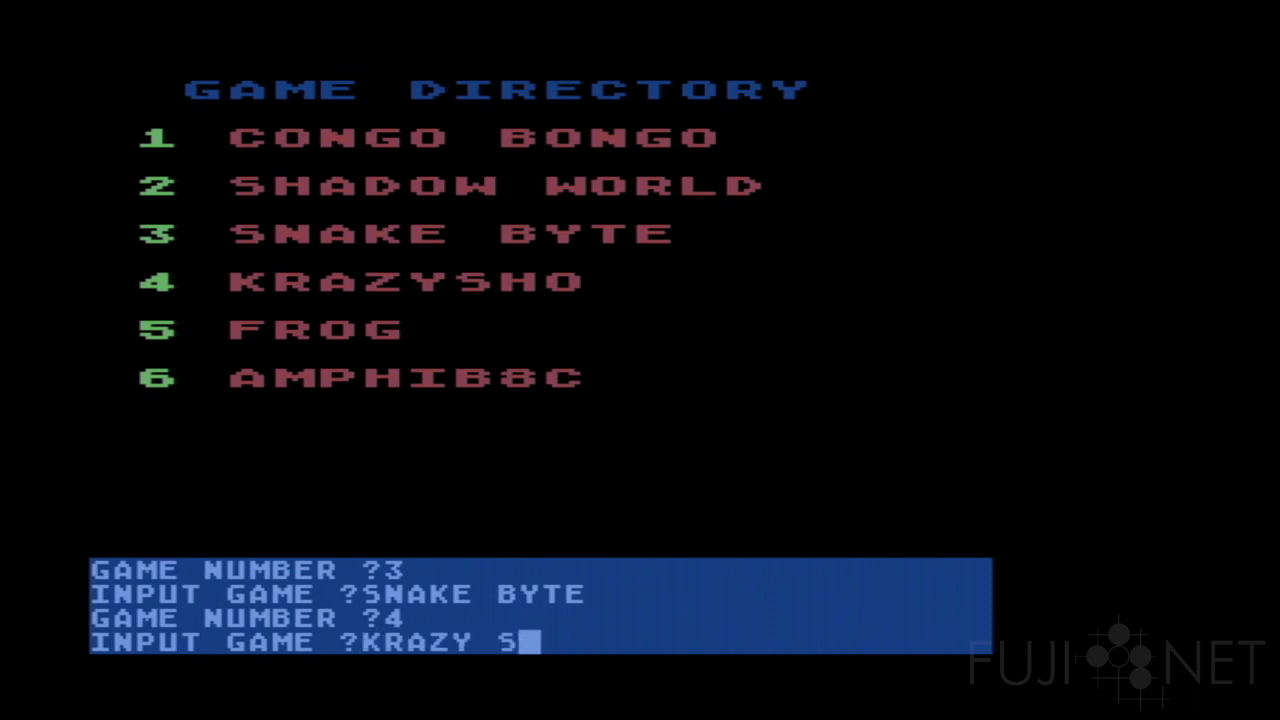
pyautogui.write('HOOTOUT')
pyautogui.press('Return')
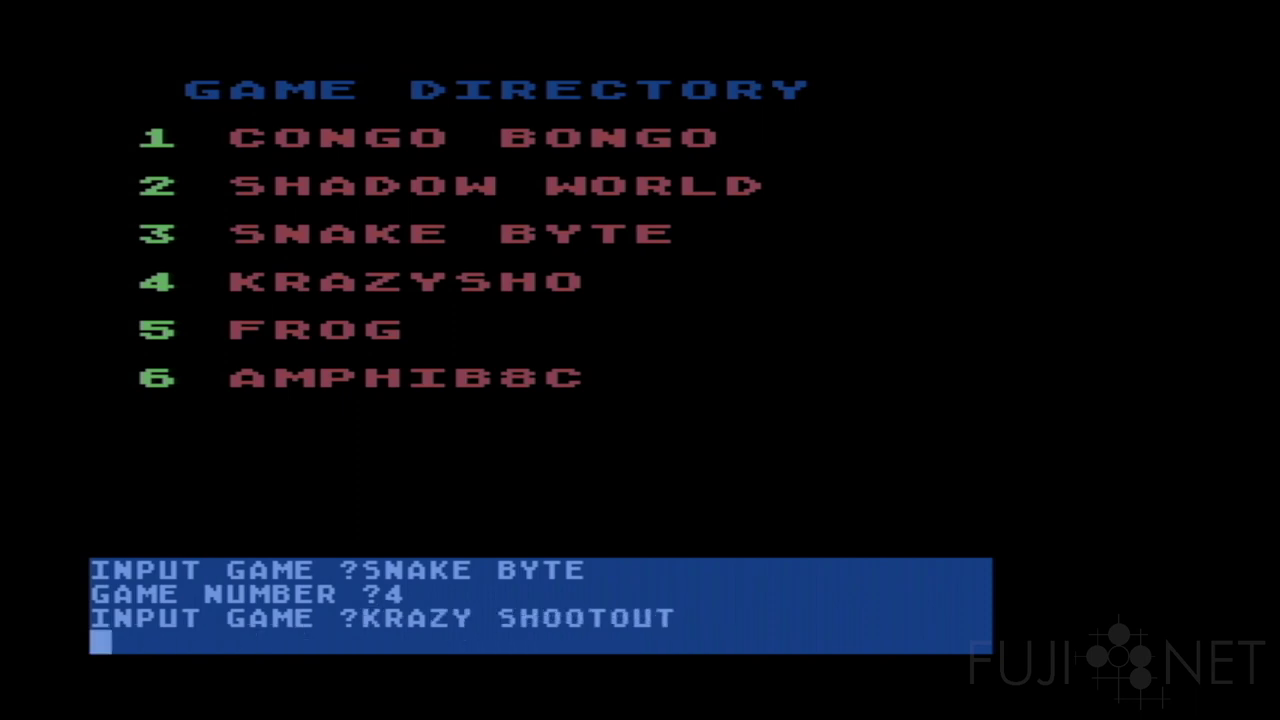
# Rename entries 5 and 6 to FROG and AMPHIBIAN, then return to the main menu
pyautogui.write('5')
pyautogui.press('Return')
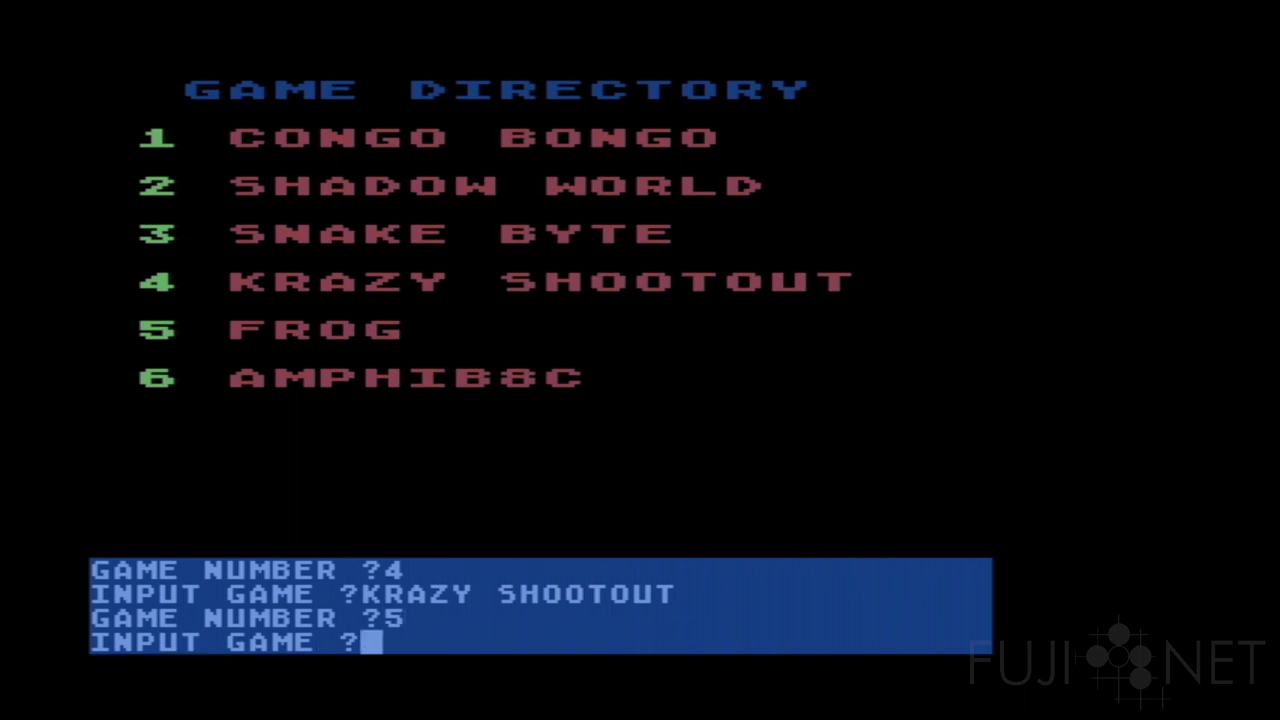
pyautogui.write('FROG')
pyautogui.press('Return')
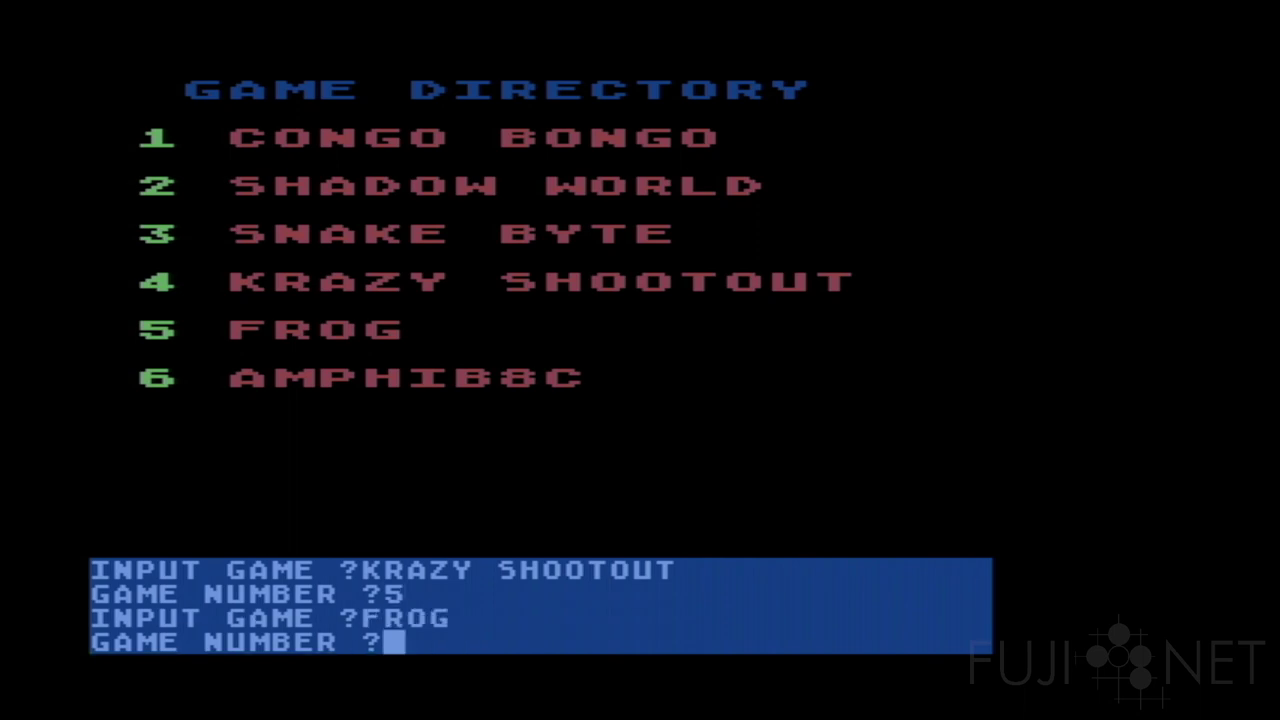
pyautogui.write('6')
pyautogui.press('Return')
pyautogui.write('AMPHIBIA')
pyautogui.press('BackSpace')
pyautogui.write('BIAN')
pyautogui.press('Return')
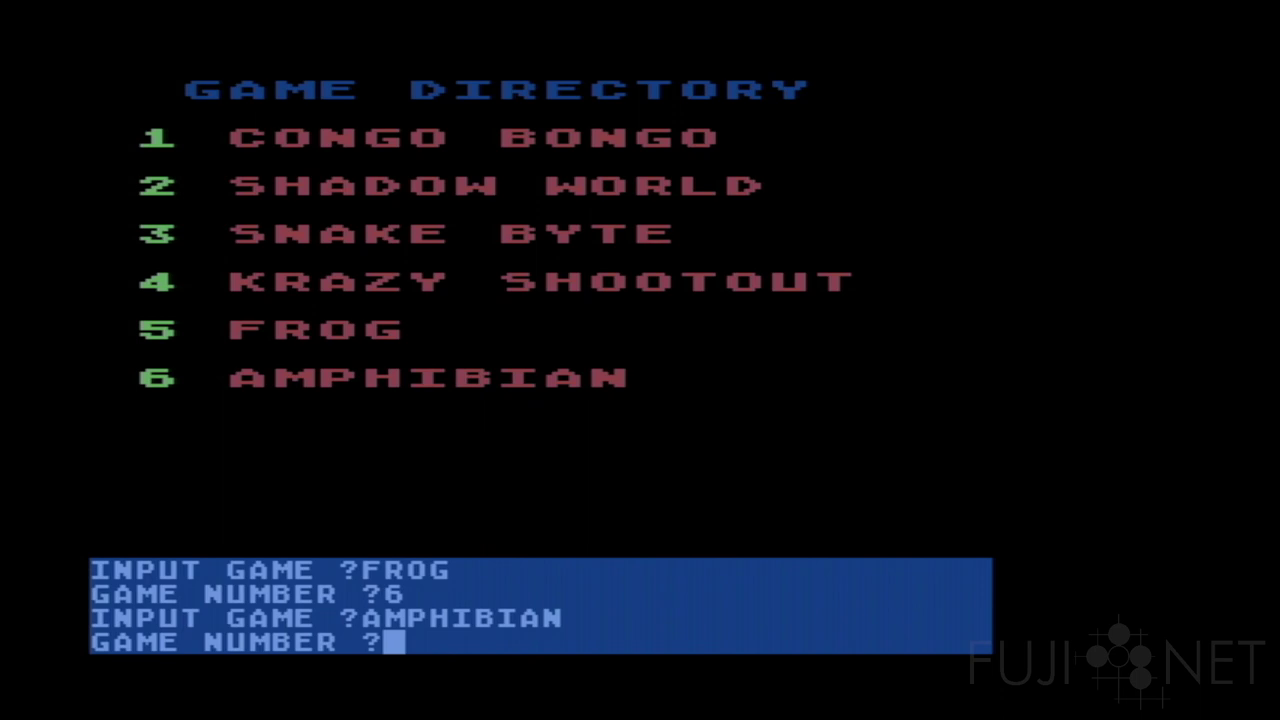
pyautogui.press('Return')
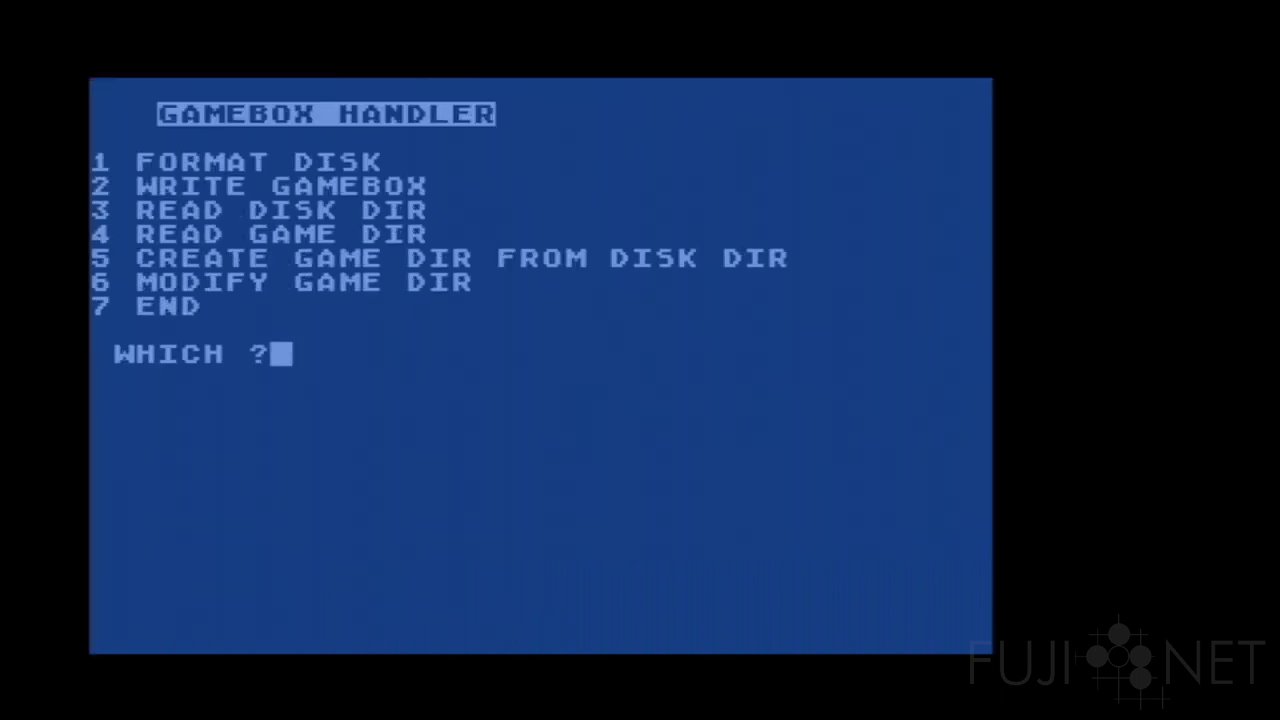
pyautogui.write('4')
pyautogui.press('Return')
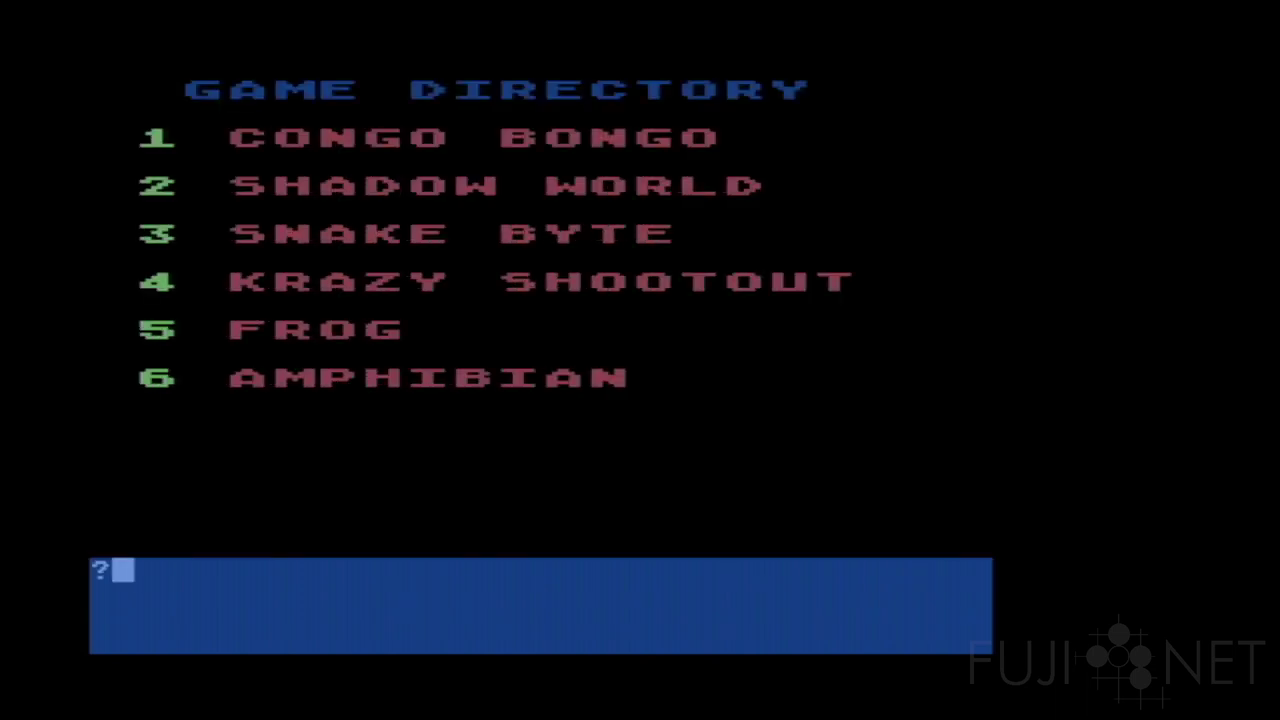
pyautogui.press('Return')
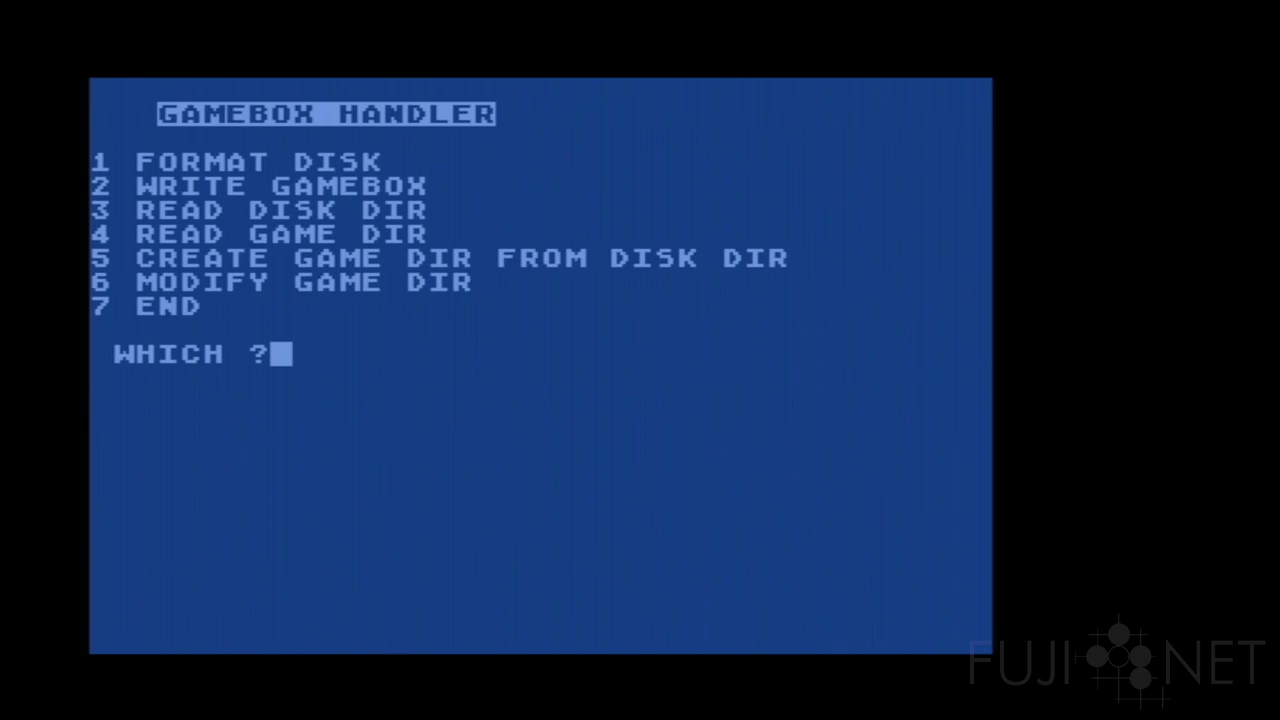
pyautogui.write('7')
# Quit the handler, then start Congo Bongo from The Game Box with 1 player and control option J
pyautogui.press('Return')
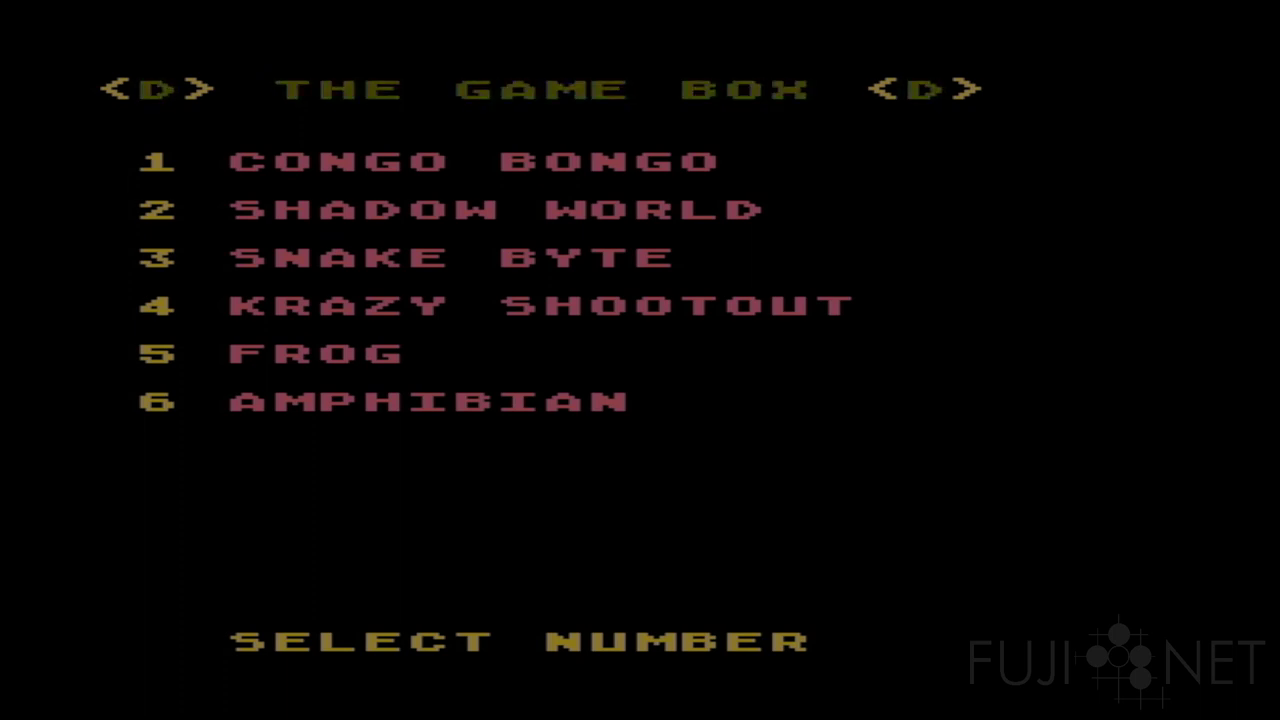
pyautogui.press('1')
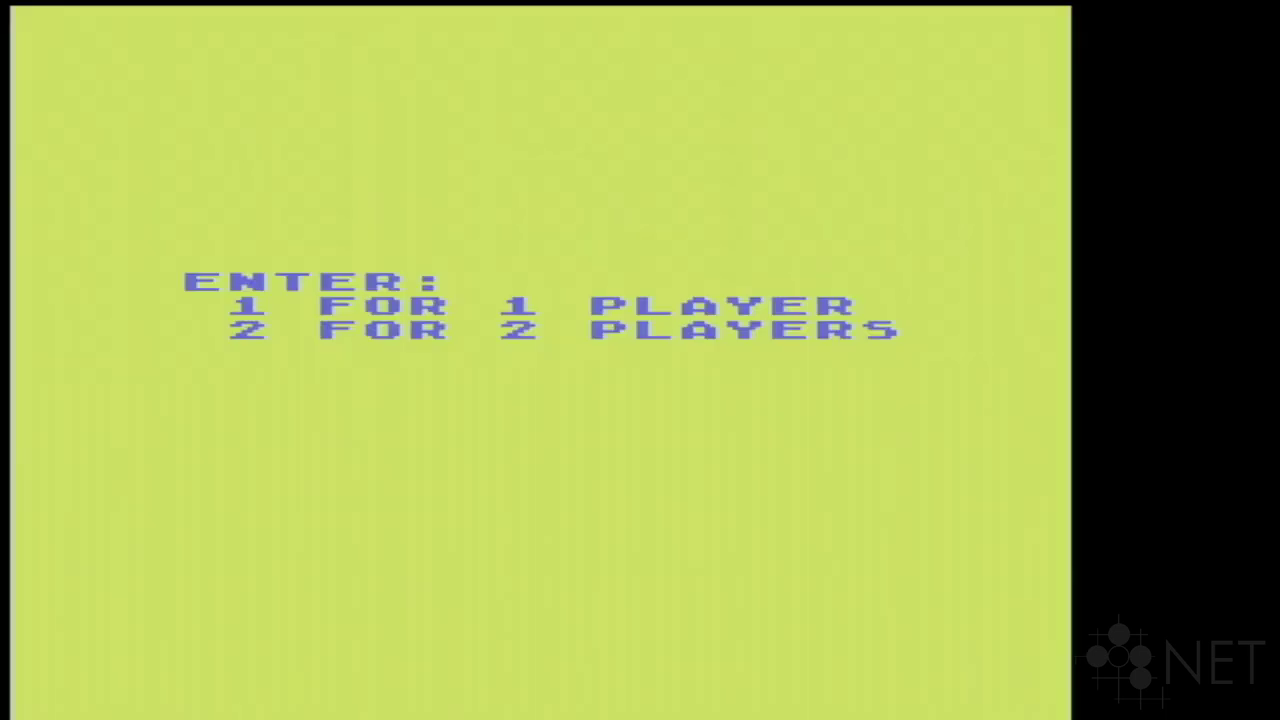
pyautogui.press('1')
pyautogui.press('j')
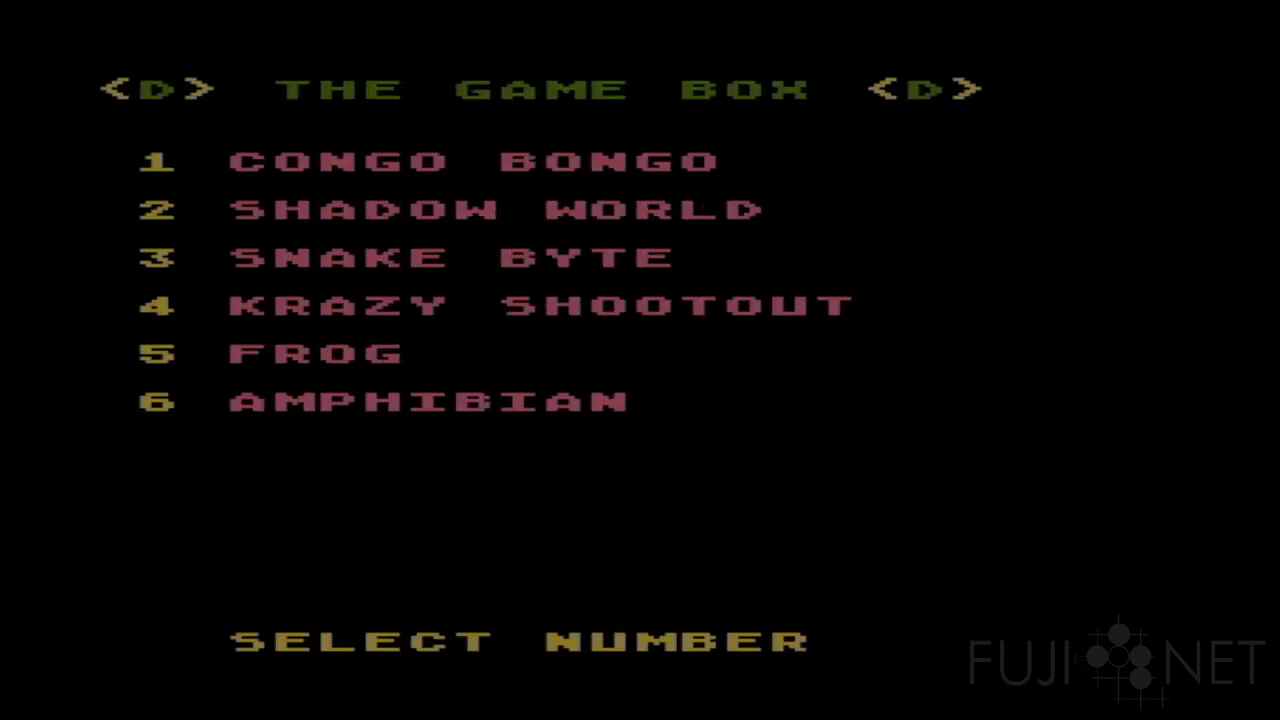
pyautogui.press('2')
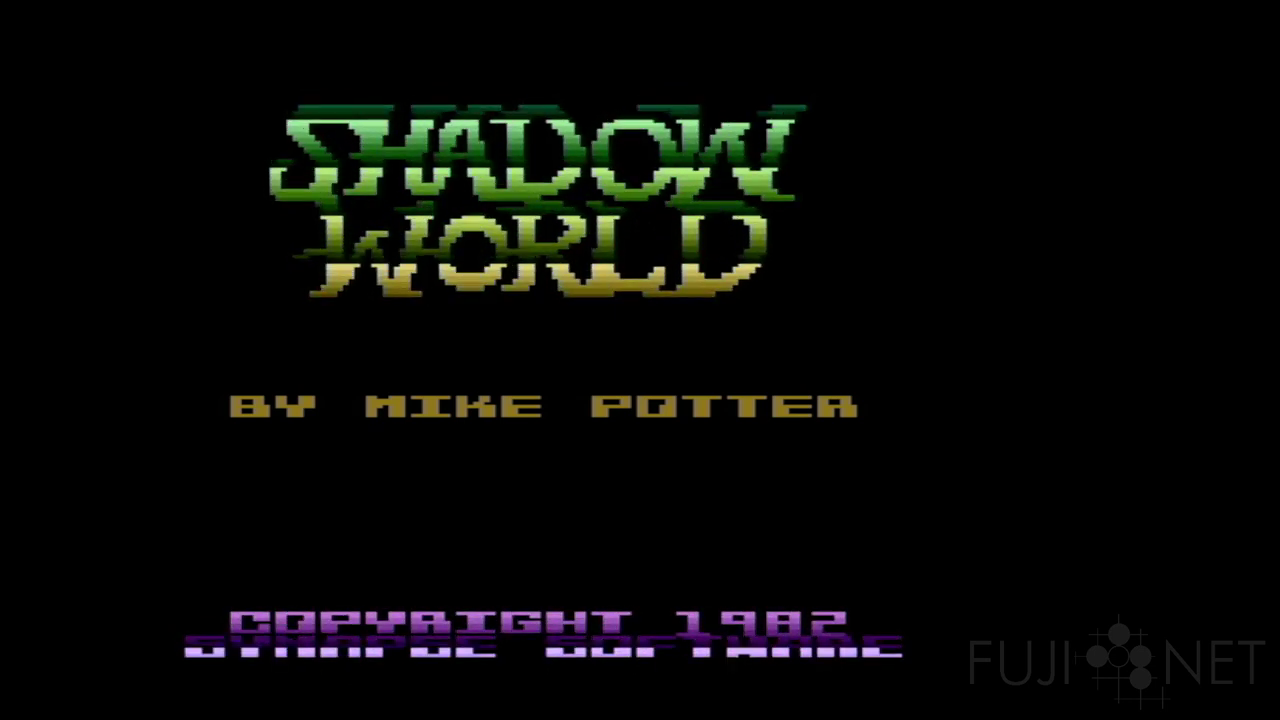
pyautogui.press('F4')
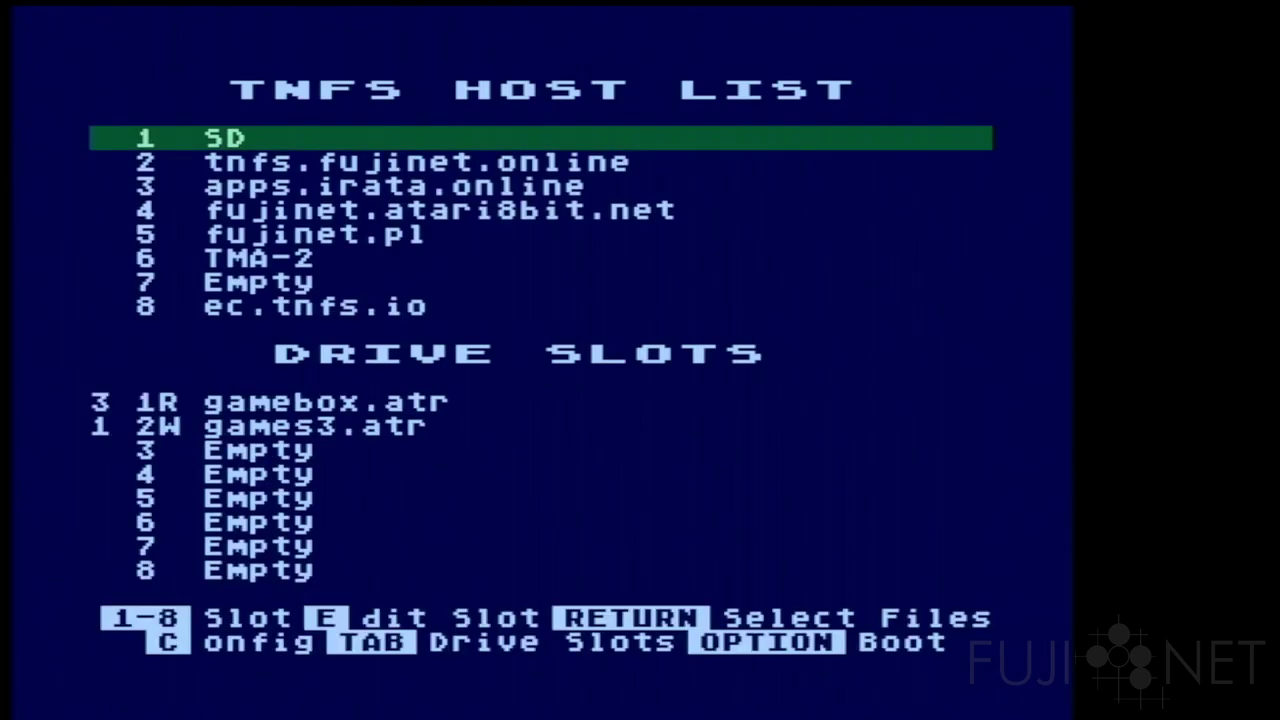
# Eject gamebox.atr from drive slot 1 and games3.atr from drive slot 2
pyautogui.press('Tab')
pyautogui.press('e')
pyautogui.press('Down')
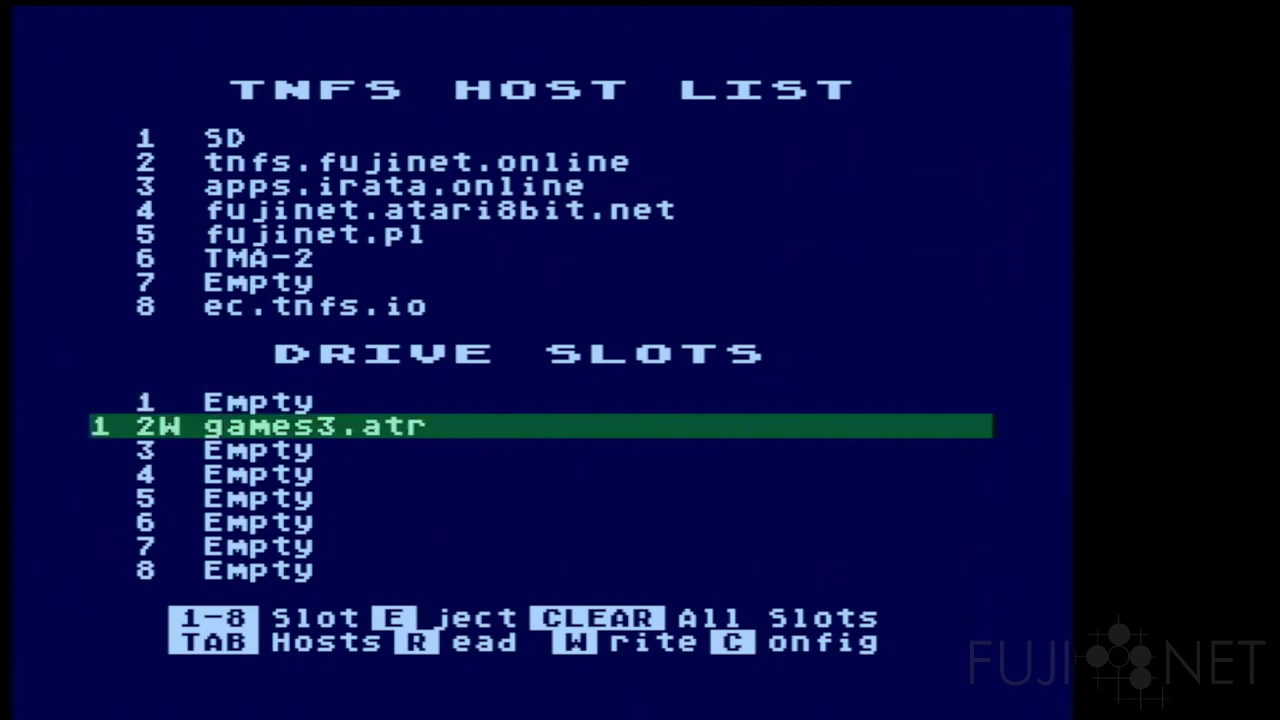
pyautogui.press('e')
pyautogui.press('Tab')
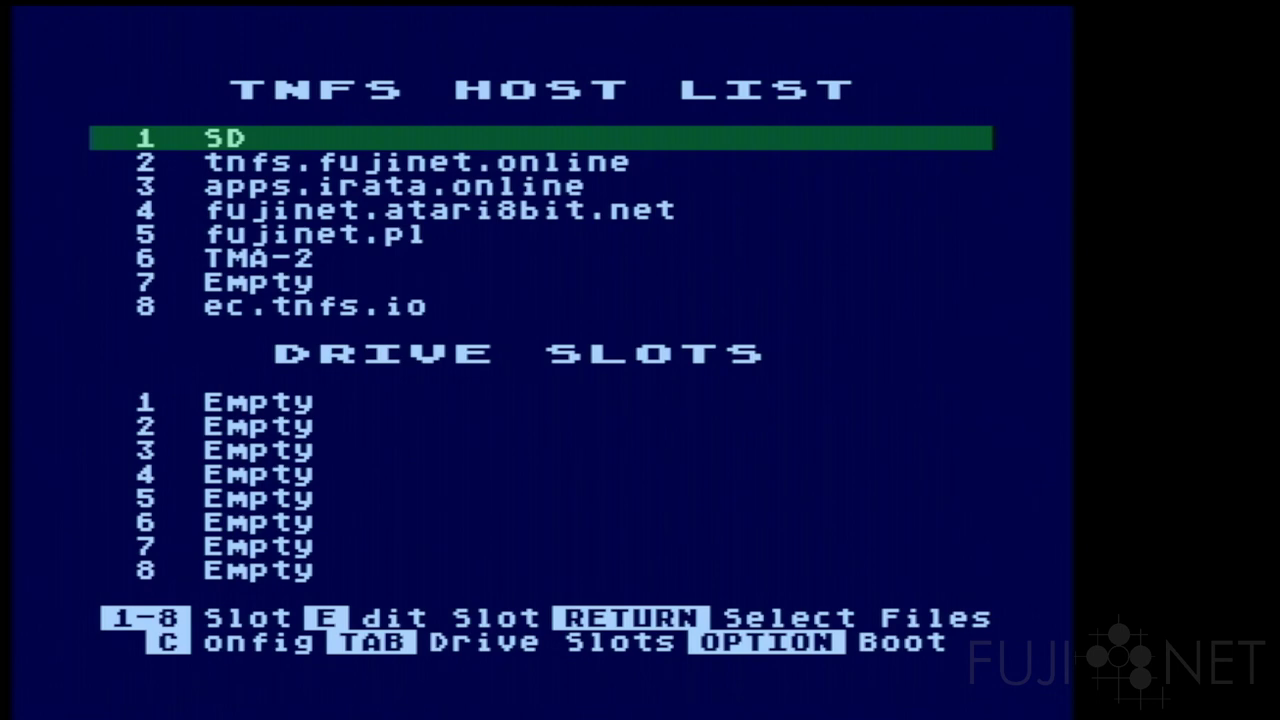
# Browse apps.irata.online to Atari_8-bit/DOS and mount Atari DOS 2.0S.atr read-only in slot 1
pyautogui.press('Down')
pyautogui.press('Down')
pyautogui.press('Return')
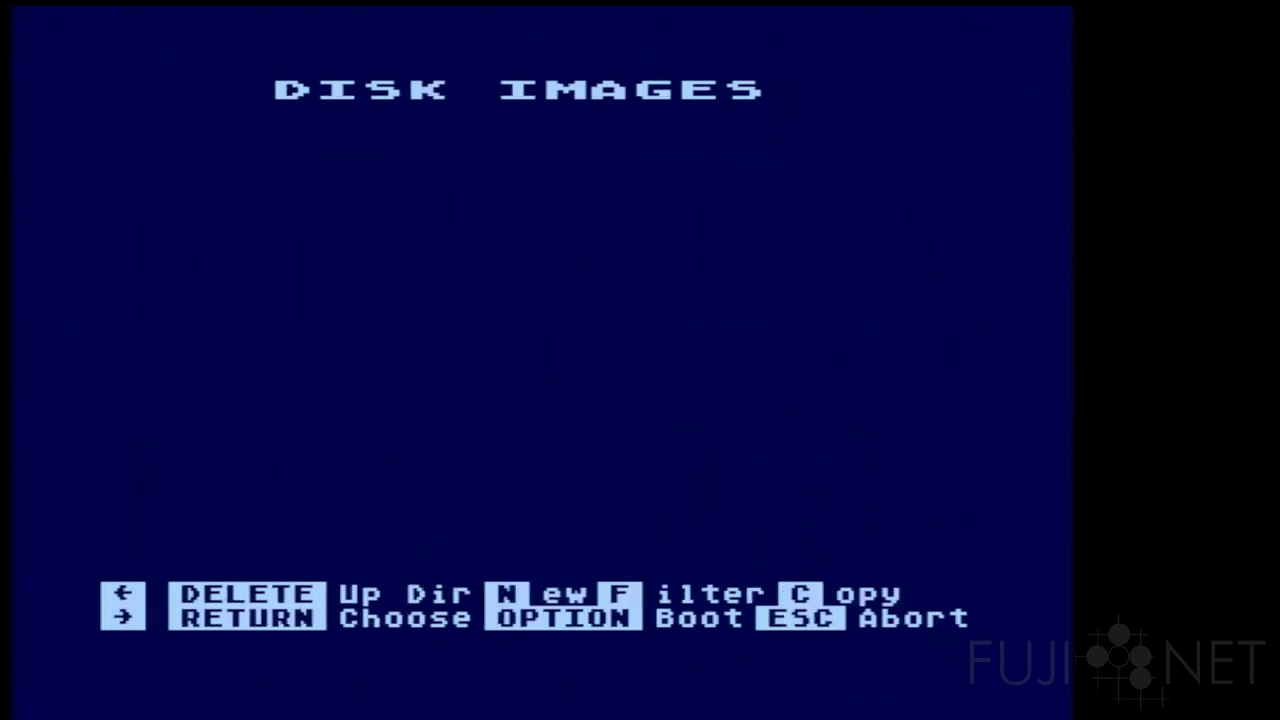
pyautogui.press('Down')
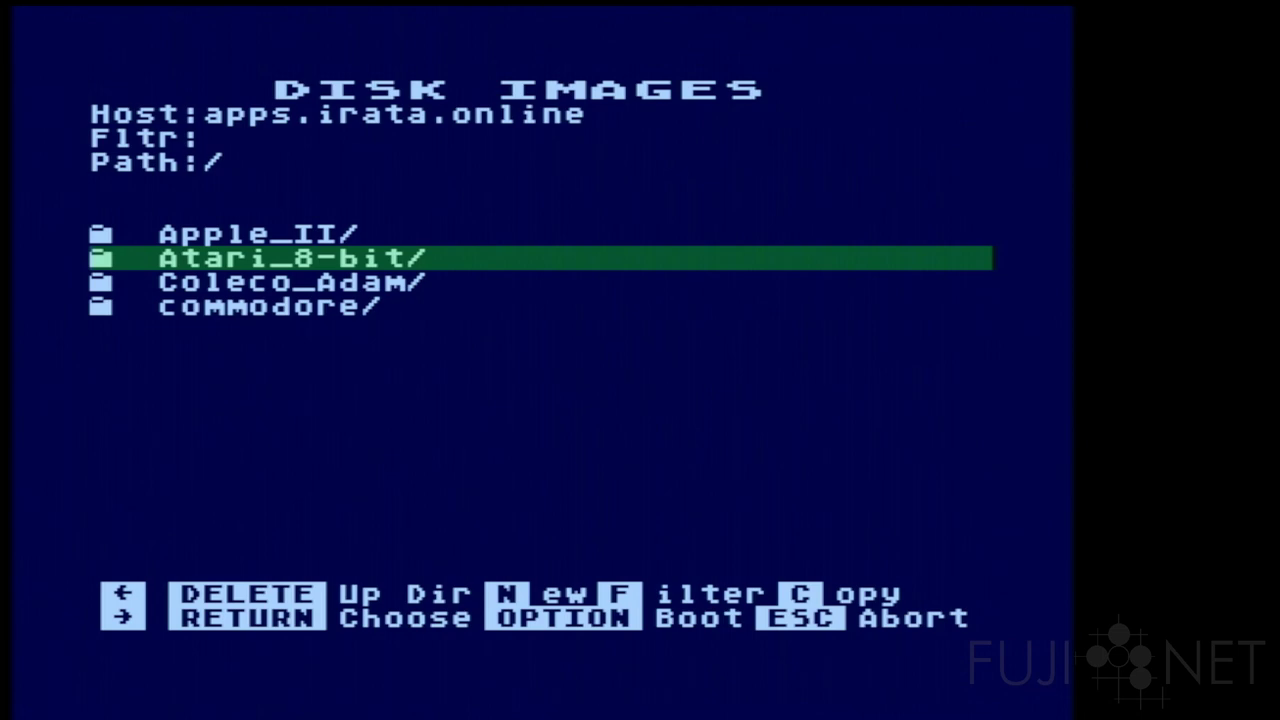
pyautogui.press('Return')
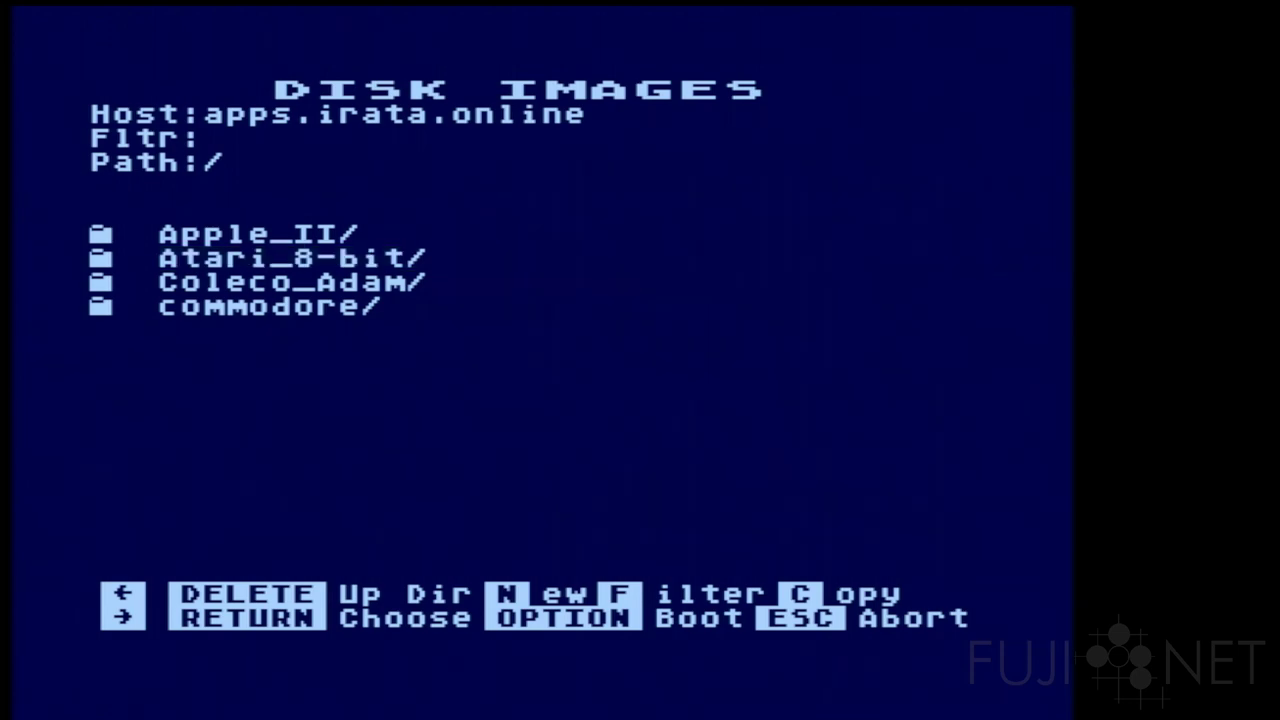
pyautogui.press('Down')
pyautogui.press('Down')
pyautogui.press('Down')
pyautogui.press('Down')
pyautogui.press('Down')
pyautogui.press('Return')
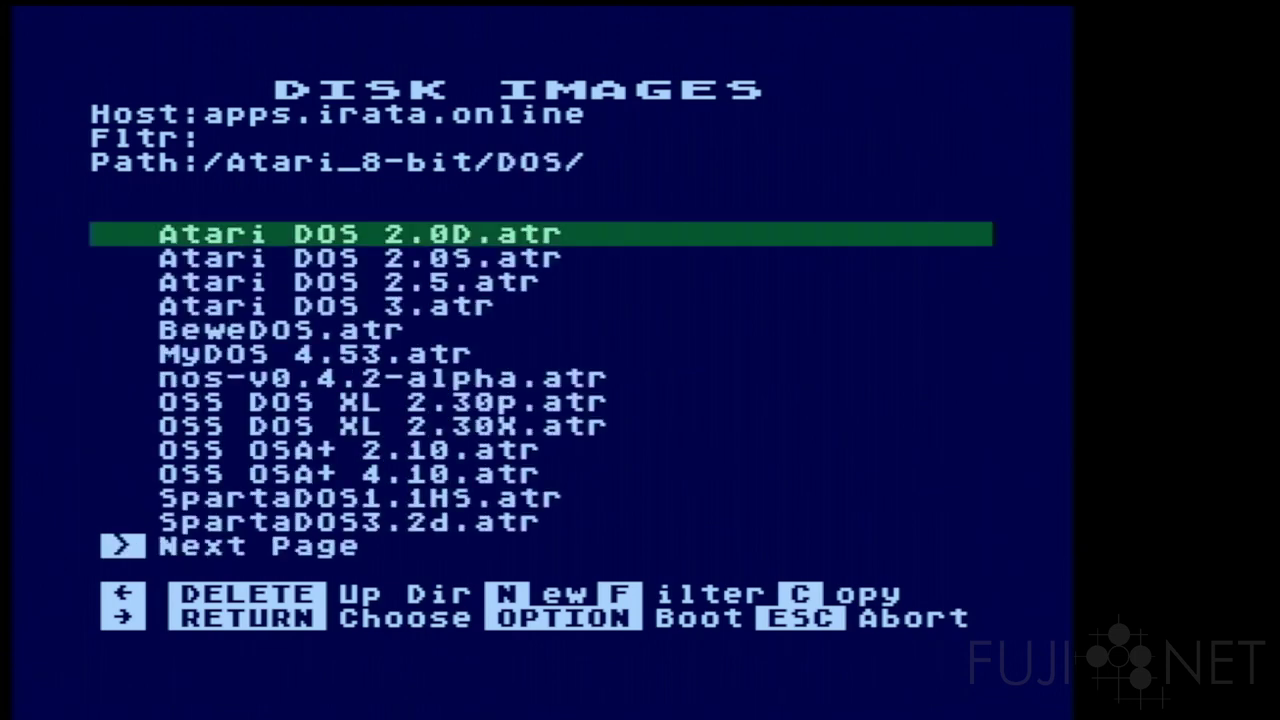
pyautogui.press('Down')
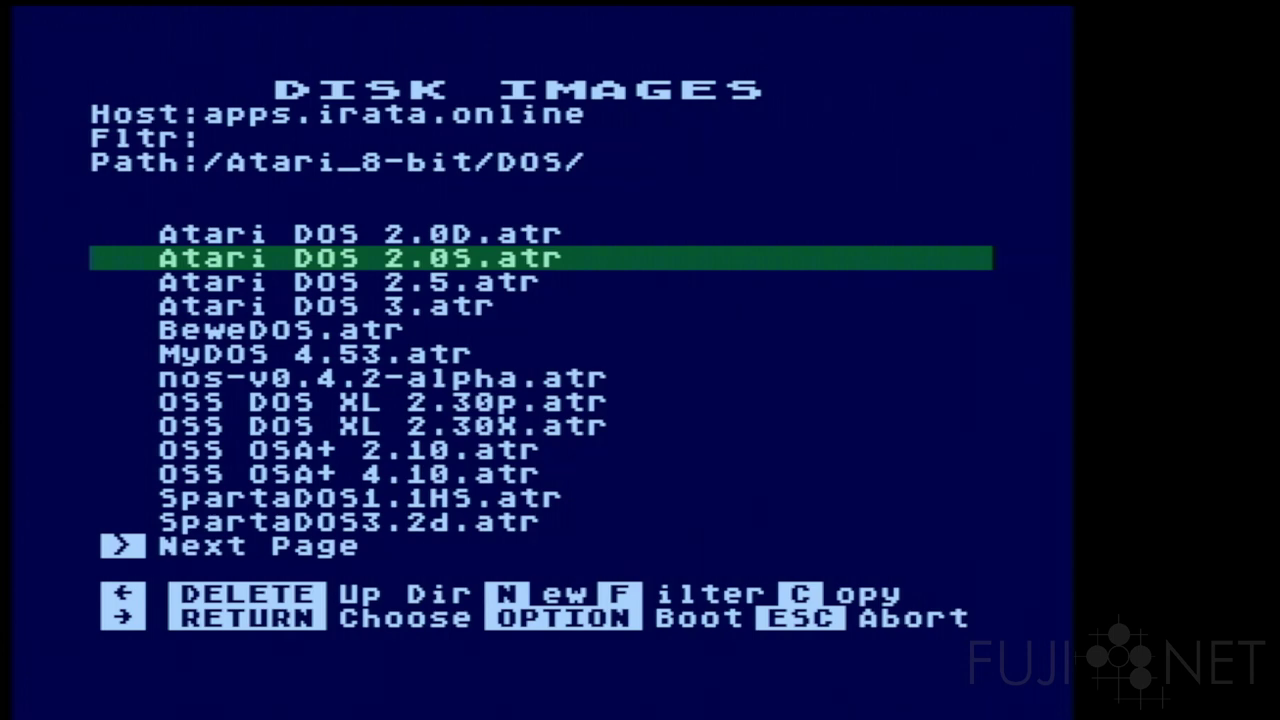
pyautogui.press('Return')
pyautogui.press('Return')
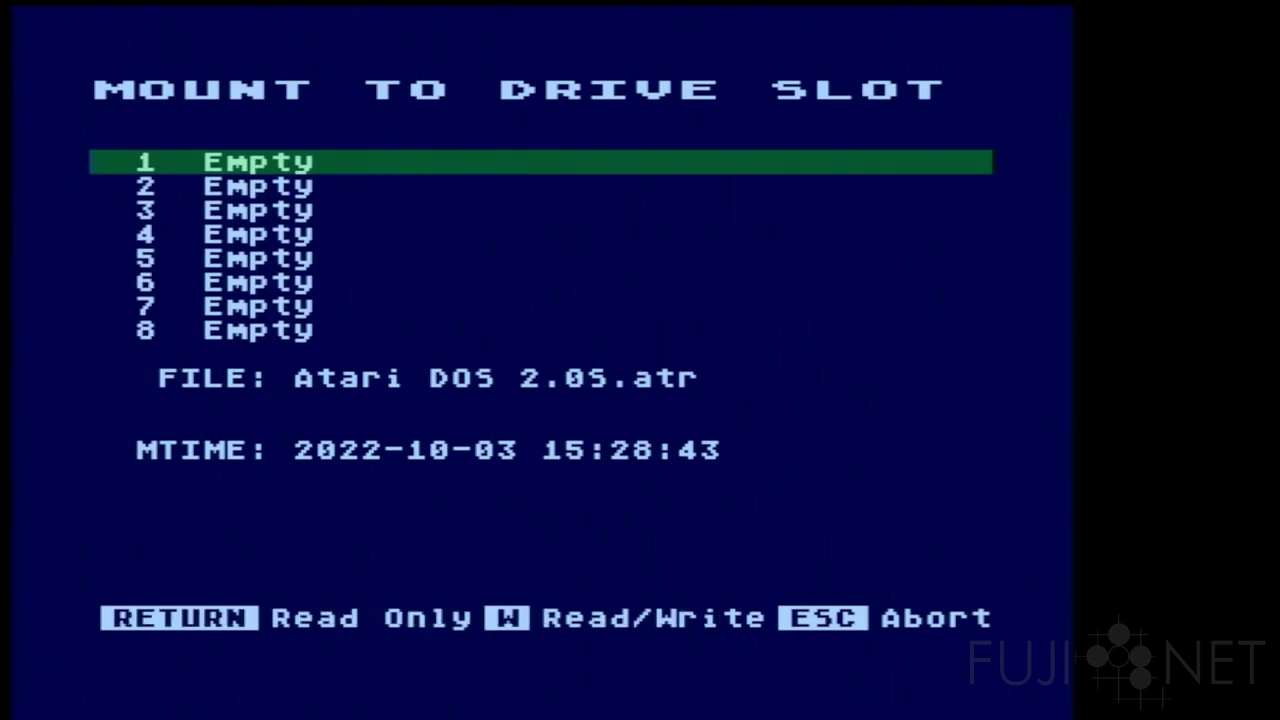
pyautogui.press('Return')
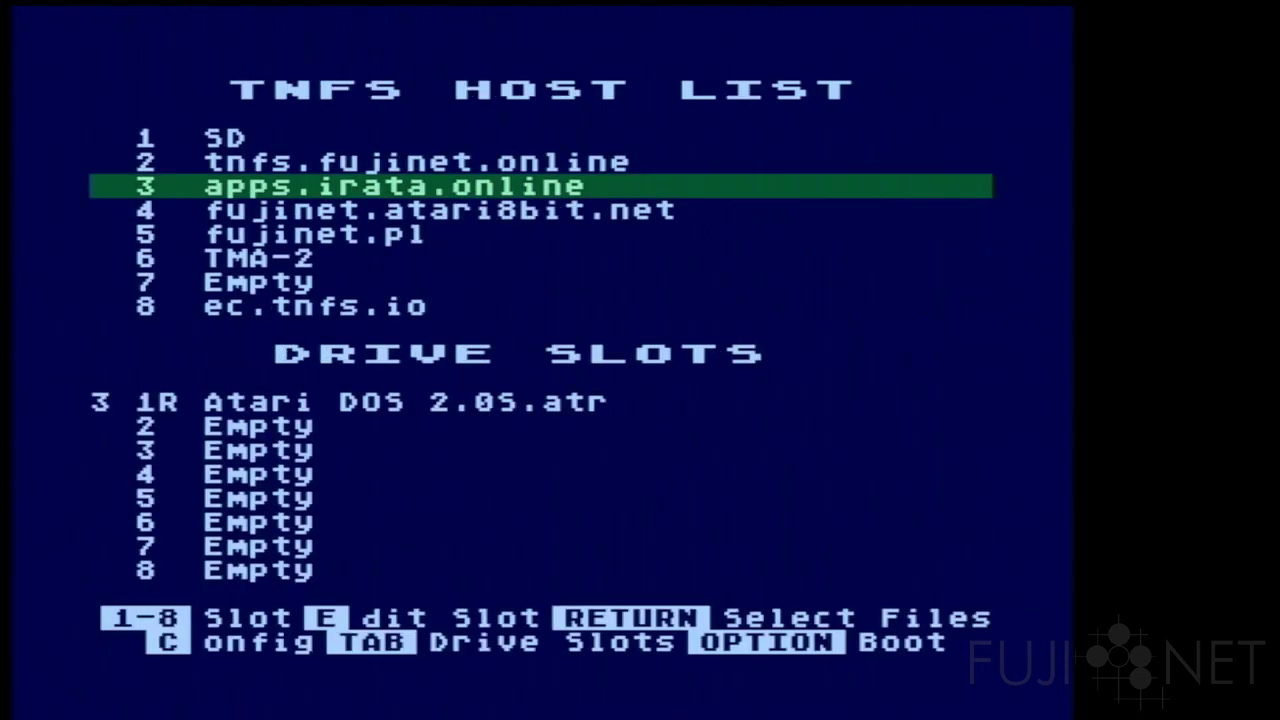
# Boot Atari DOS 2.05 and list the boot disk's files, showing N and F utilities and 118 free sectors
pyautogui.press('F2')
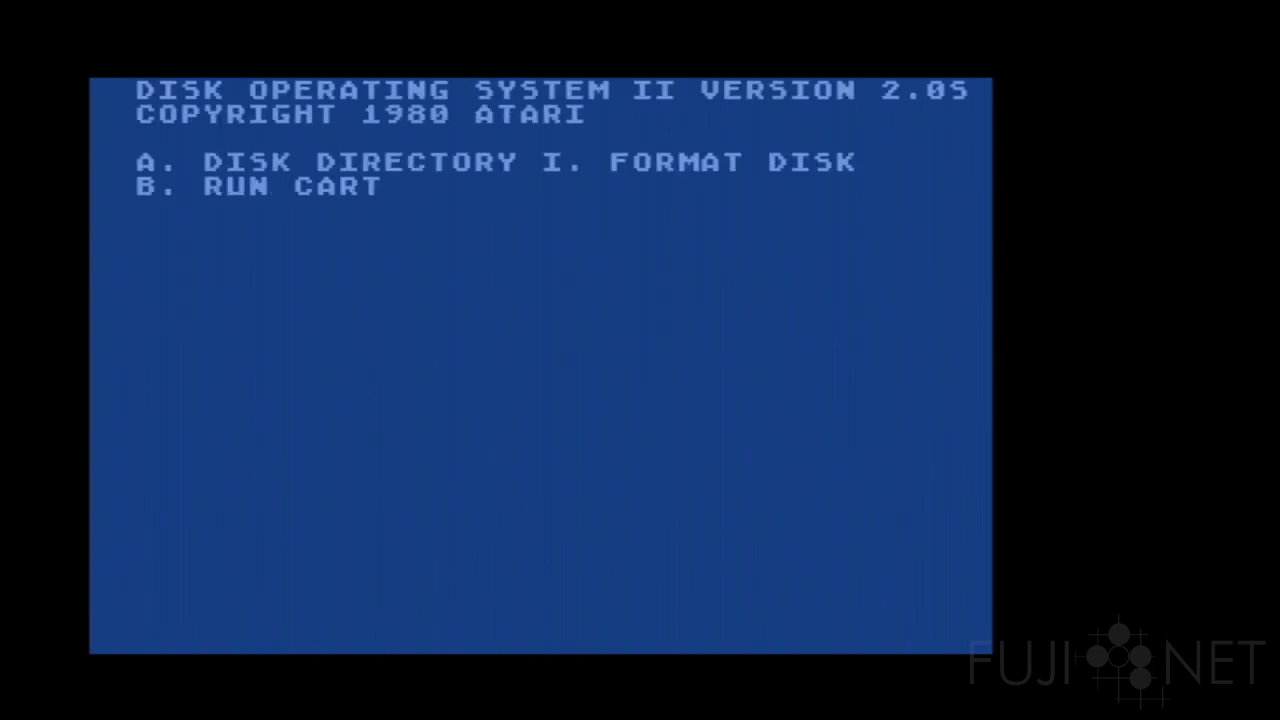
pyautogui.write('A')
pyautogui.press('Return')
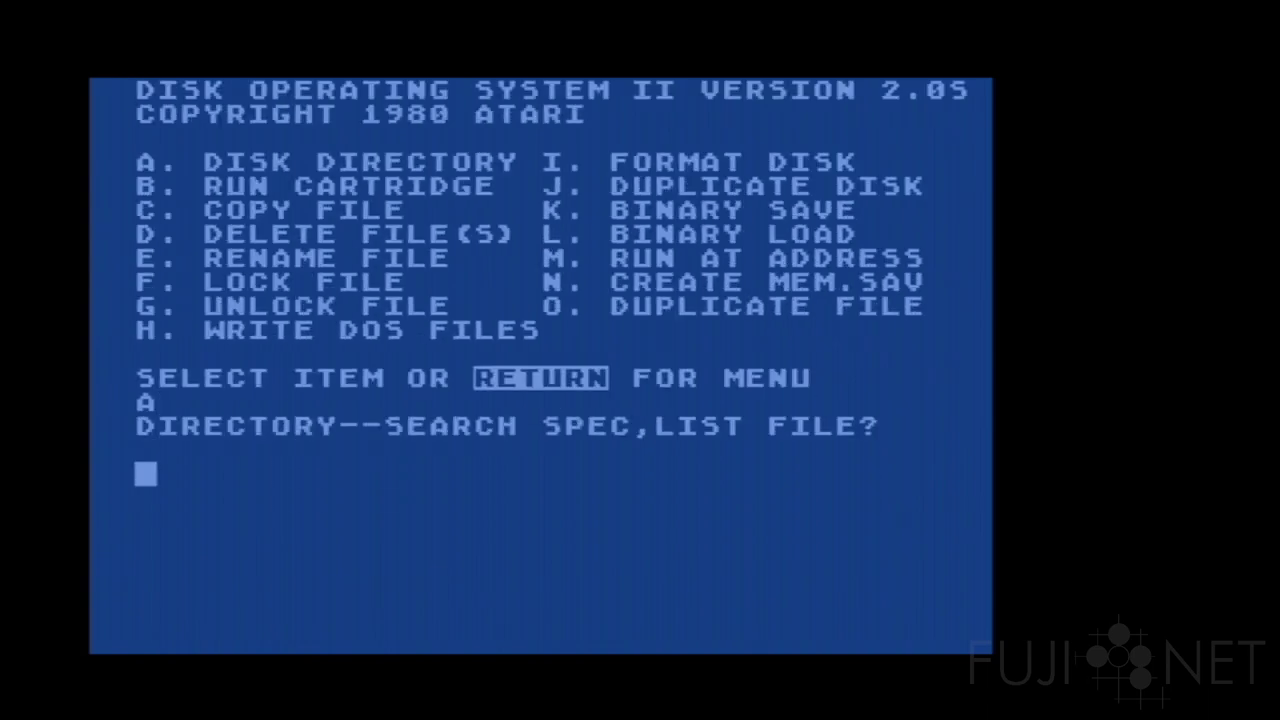
pyautogui.press('Return')
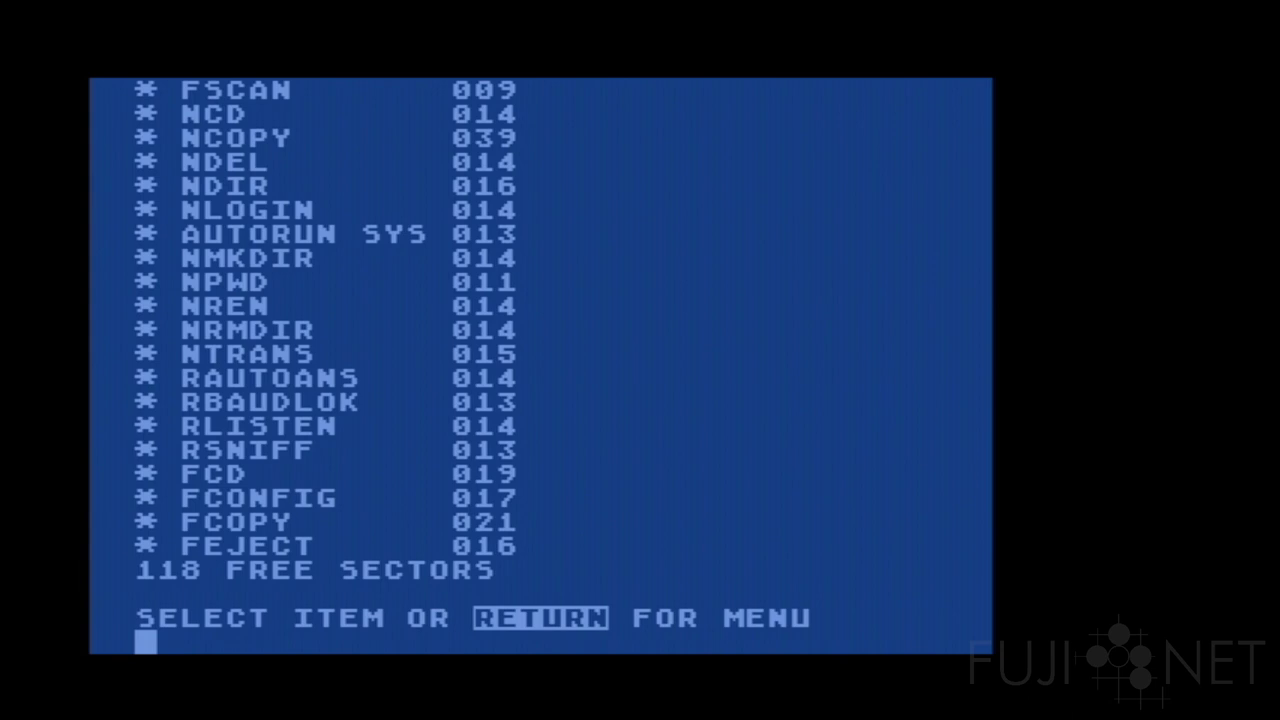
pyautogui.write('L')
pyautogui.press('Return')
# Run FNEW with the incomplete argument 1, which fails back to the DOS menu
pyautogui.write('FNEW')
pyautogui.press('Return')
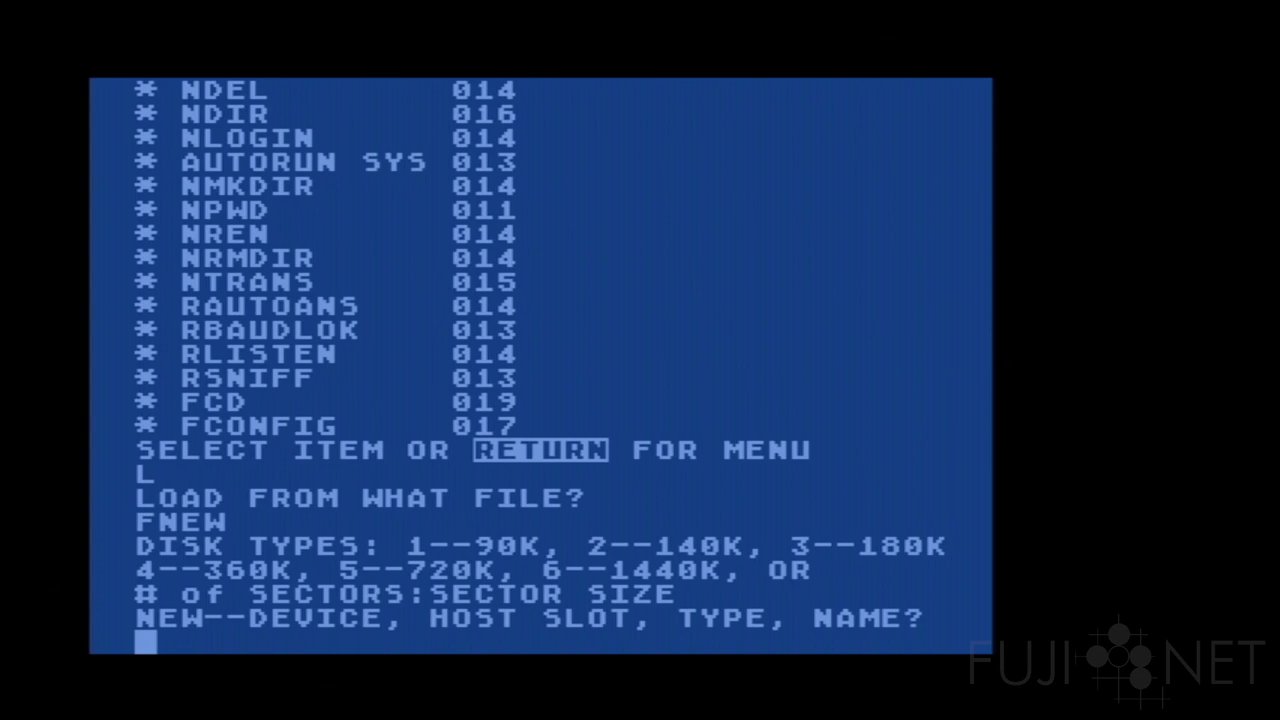
pyautogui.write('1')
pyautogui.press('Return')
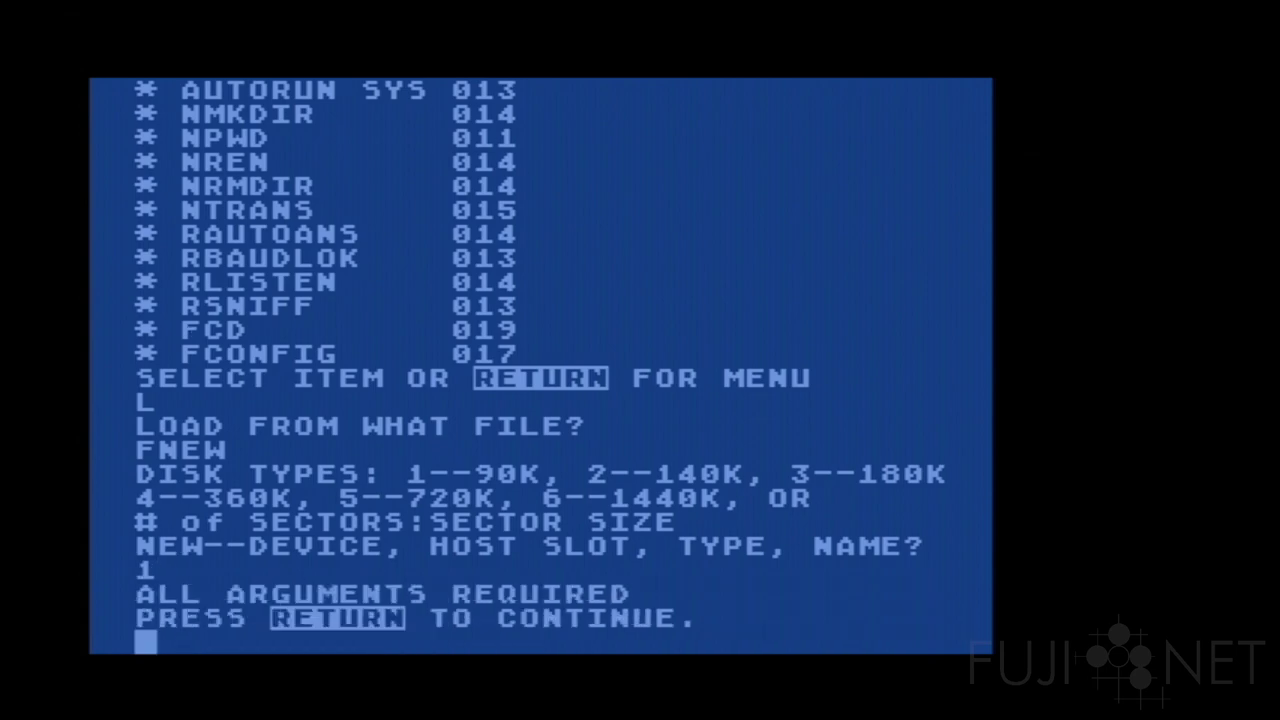
pyautogui.write('1')
pyautogui.press('Return')
# Reload FNEW and submit the partial arguments 2,1, which also fails
pyautogui.write('L')
pyautogui.press('Return')
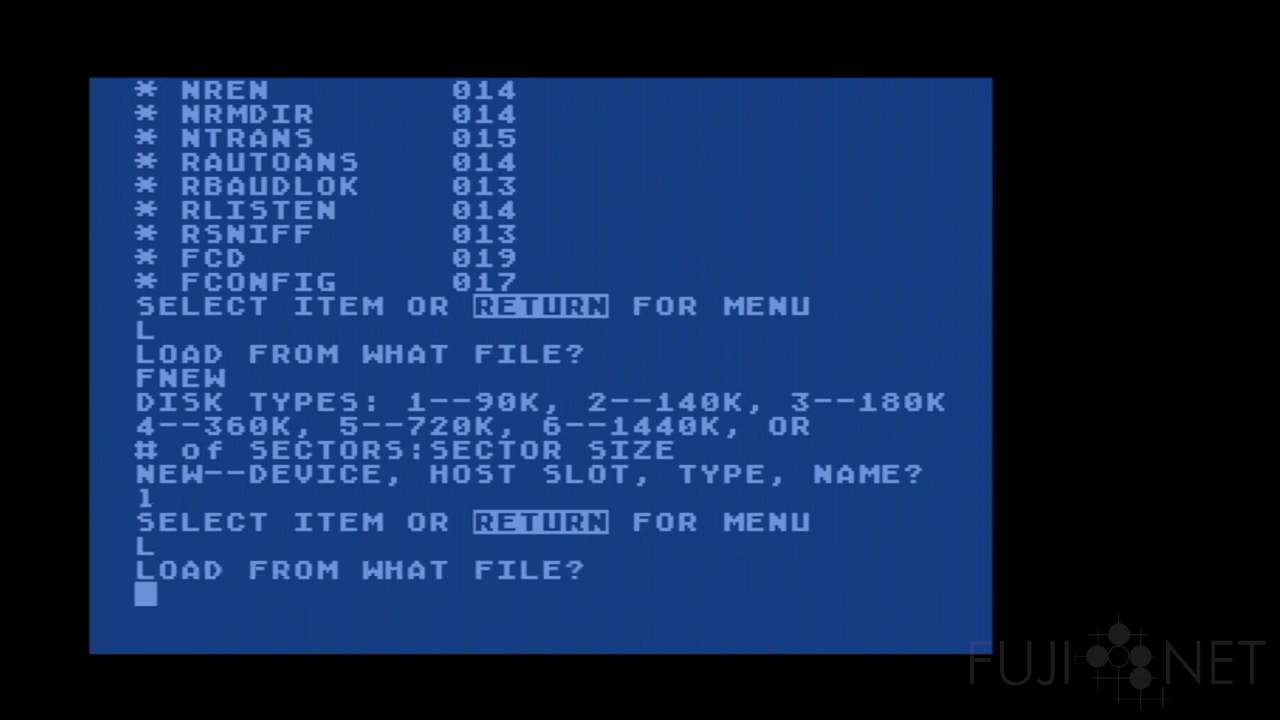
pyautogui.write('FNEW')
pyautogui.press('Return')
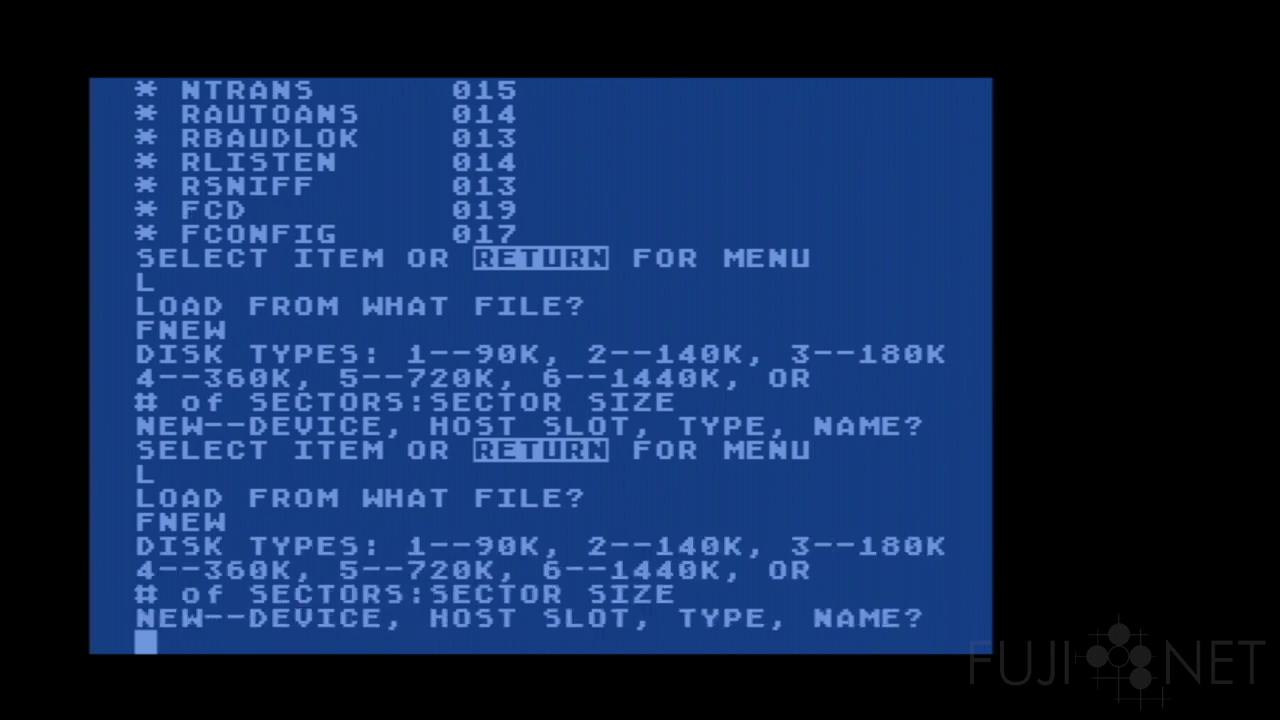
pyautogui.write('1,')
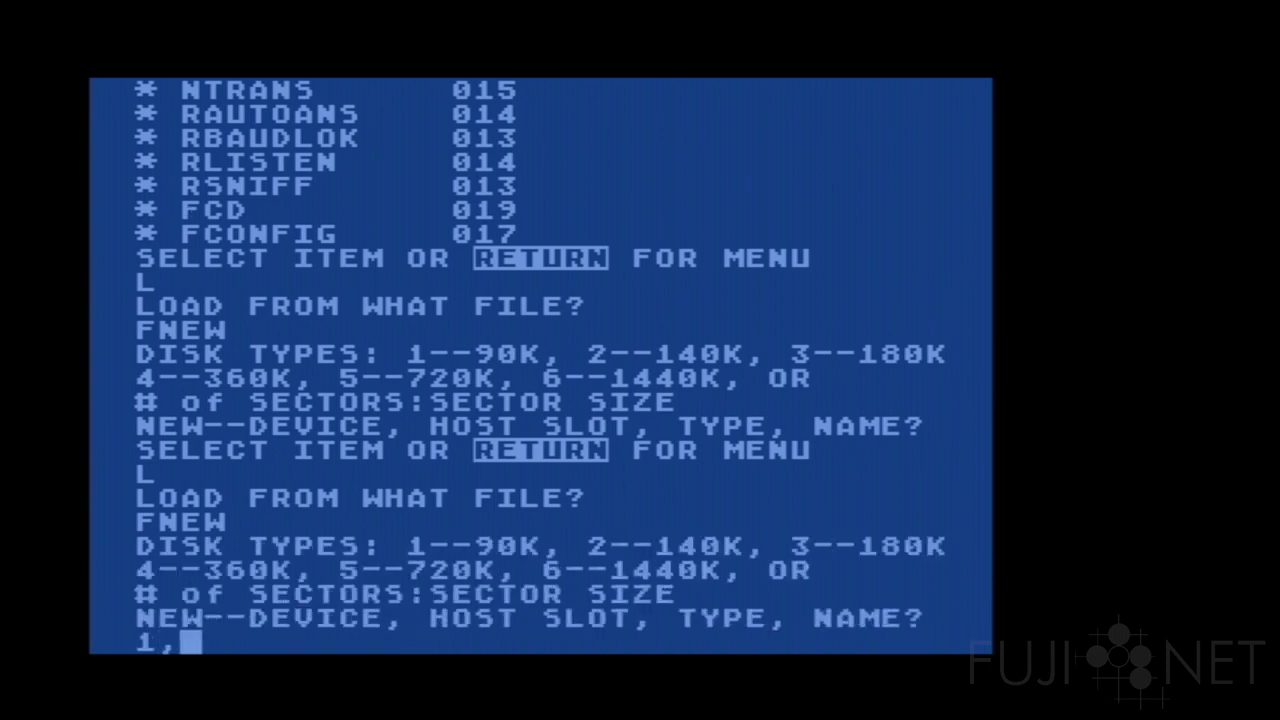
pyautogui.press('BackSpace')
pyautogui.press('BackSpace')
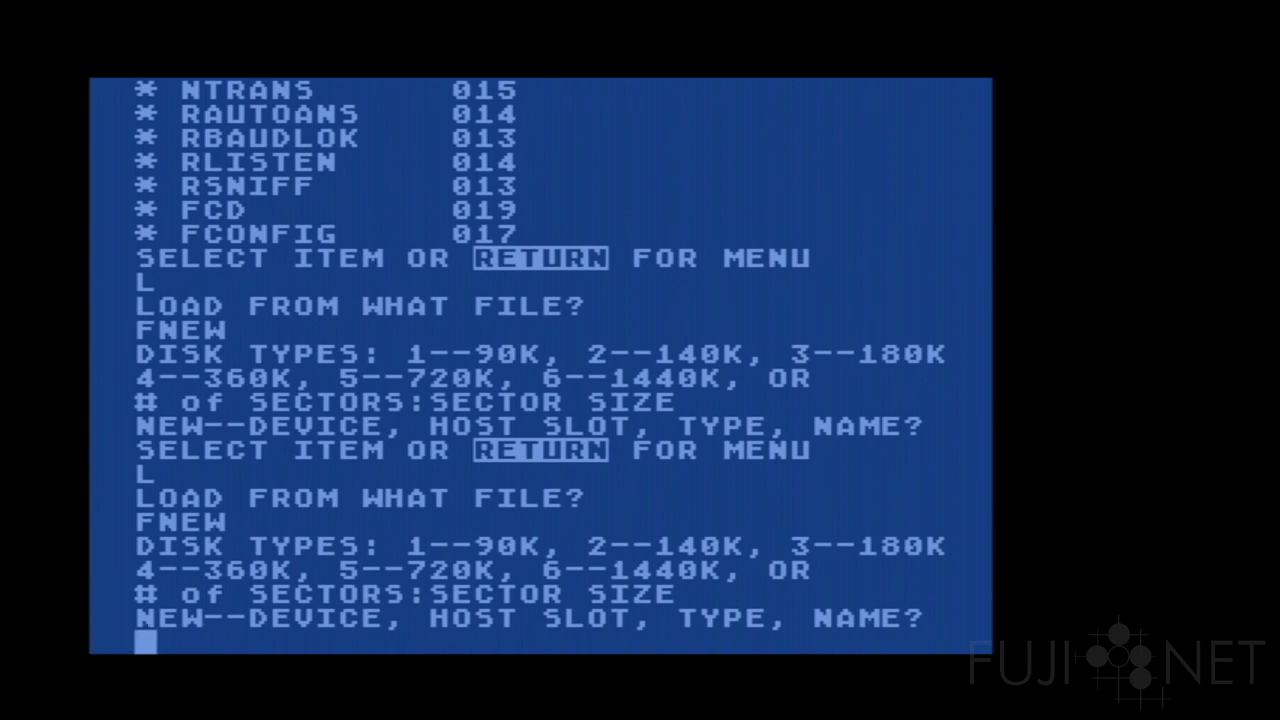
pyautogui.write('2')
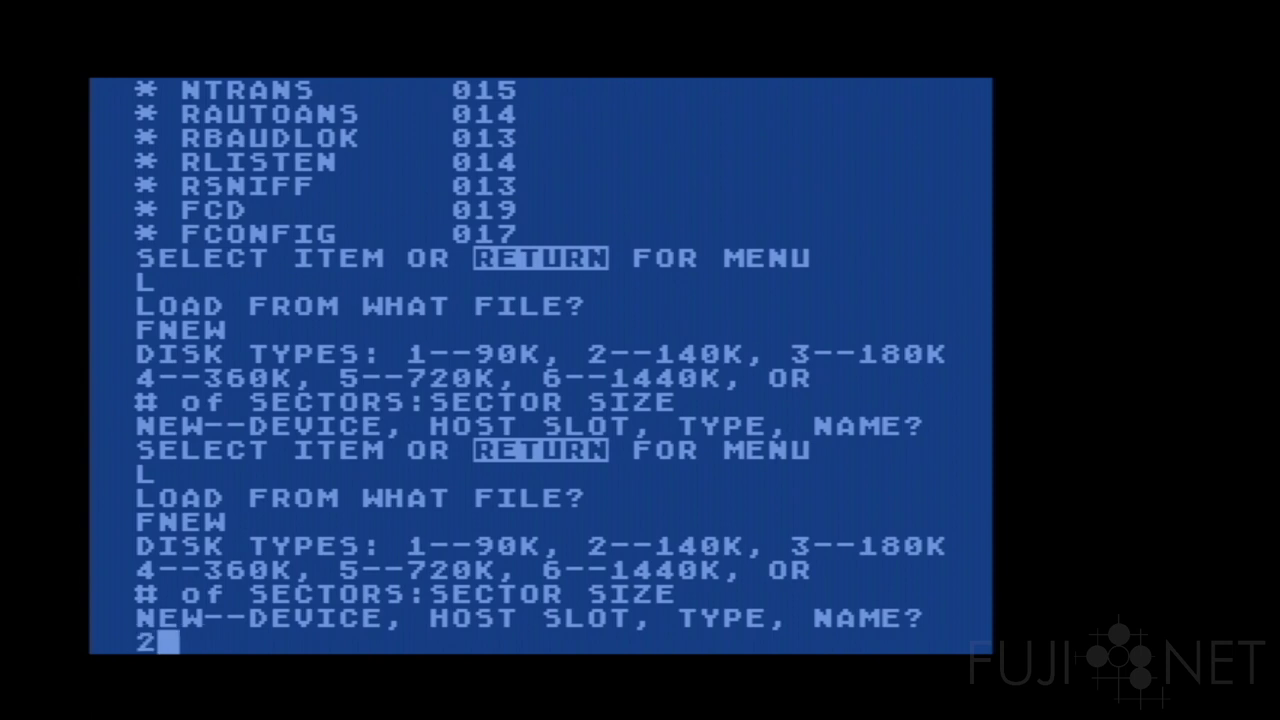
pyautogui.write(',1,')
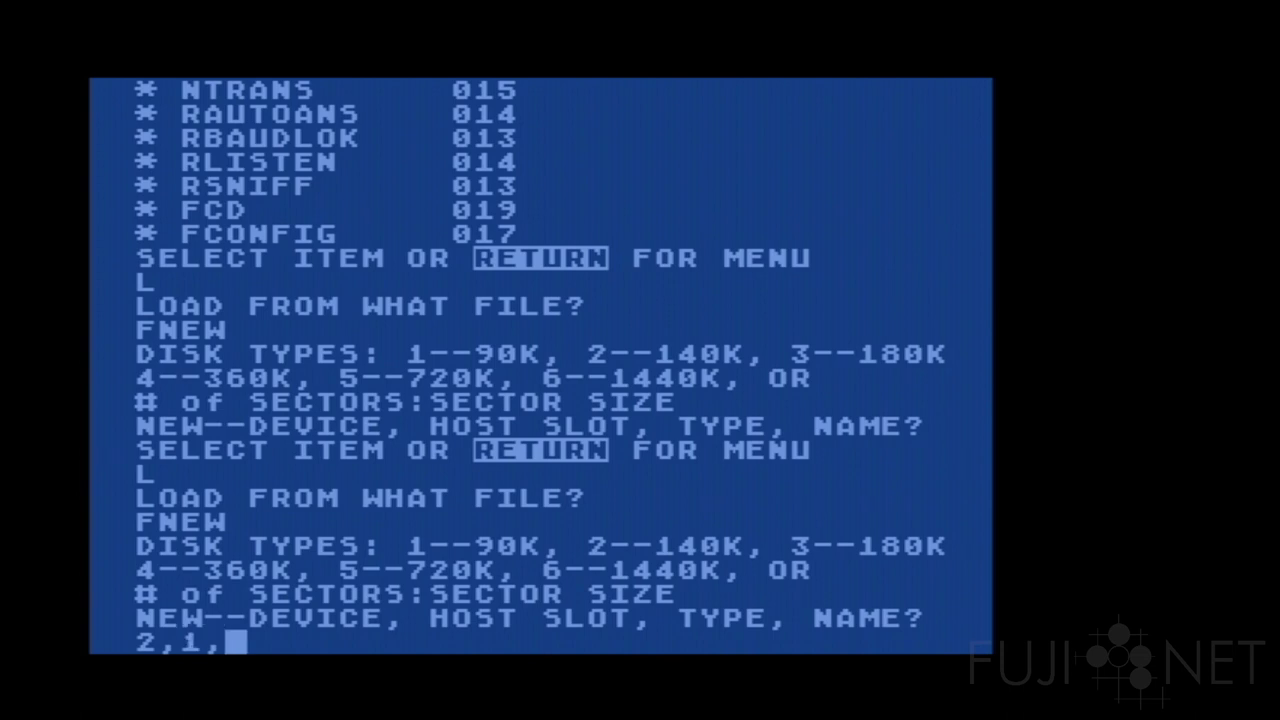
pyautogui.press('Return')
# Run FLH to list FujiNet hosts and FLD to show D1 holding Atari DOS, D2–D8 empty
pyautogui.press('Return')
pyautogui.write('L')
pyautogui.press('Return')
pyautogui.write('FLH')
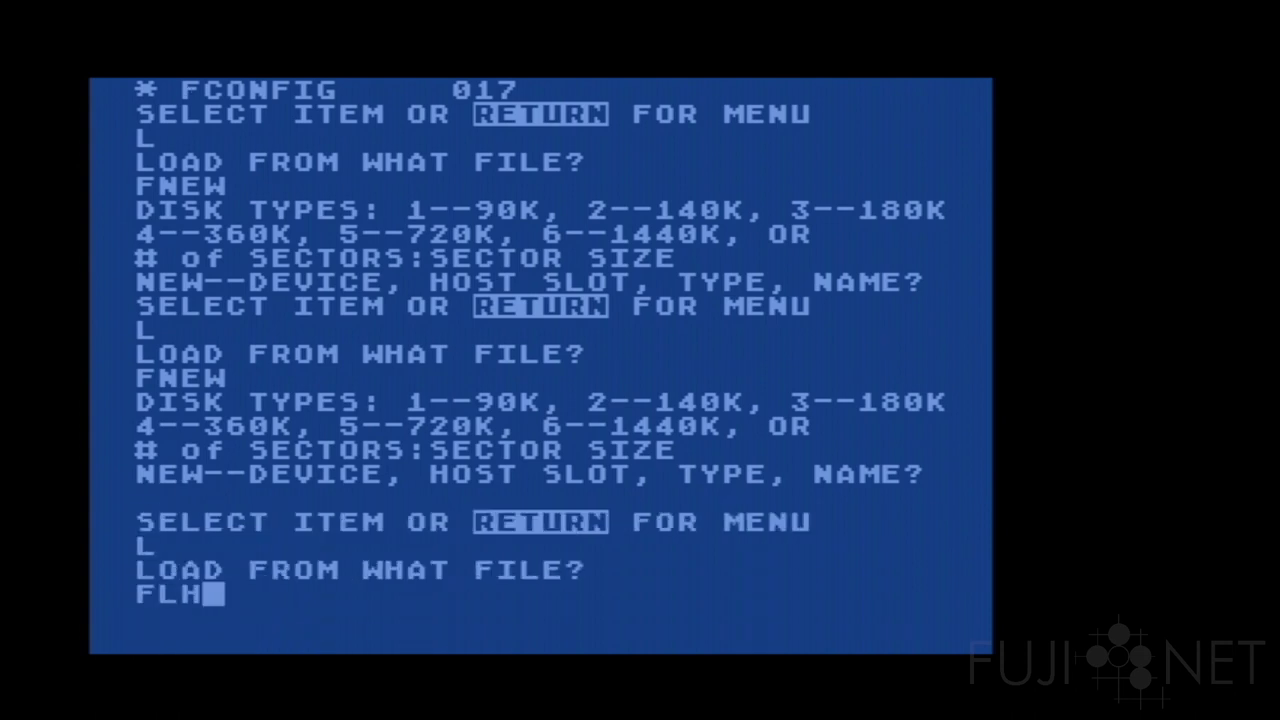
pyautogui.press('Return')
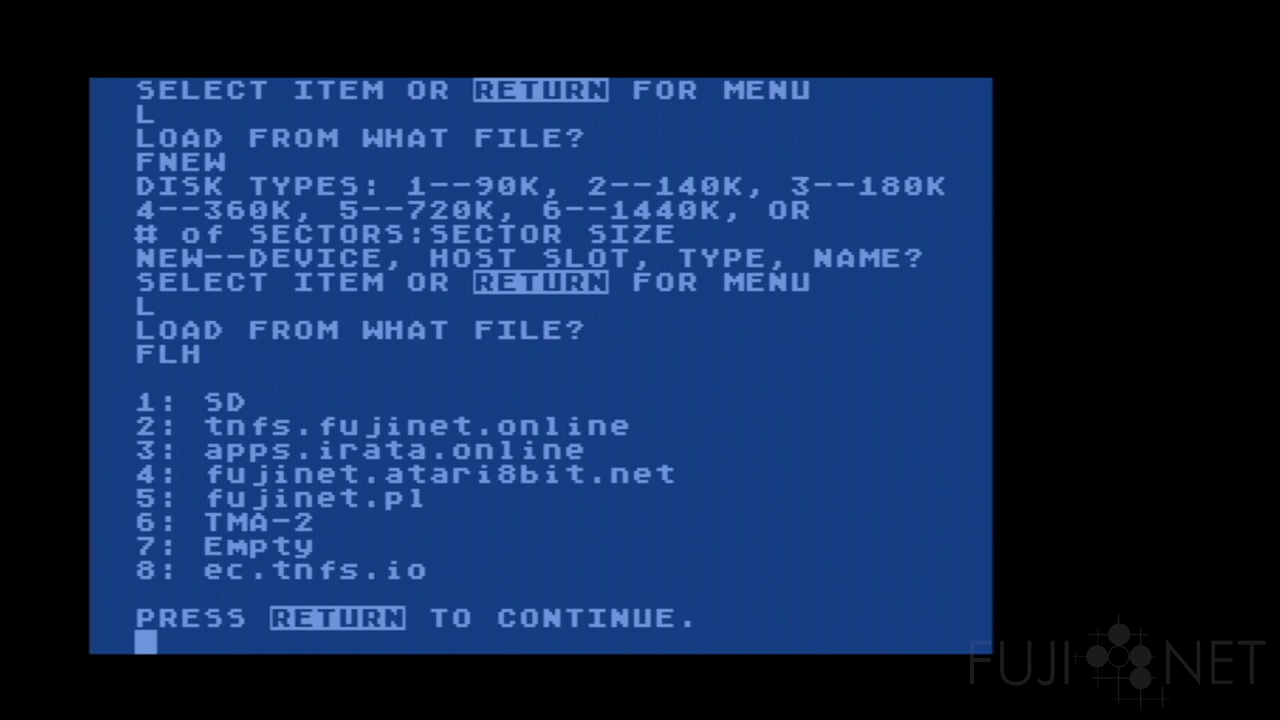
pyautogui.press('Return')
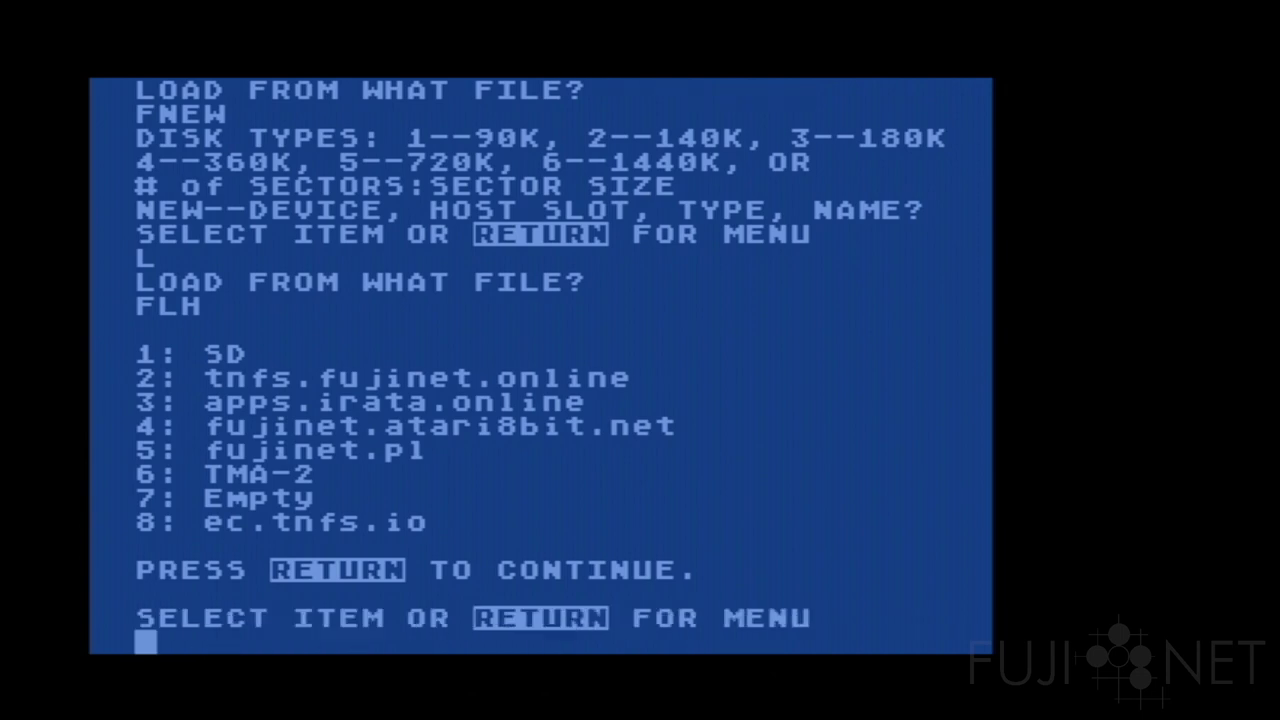
pyautogui.write('LFLD')
pyautogui.press('Return')
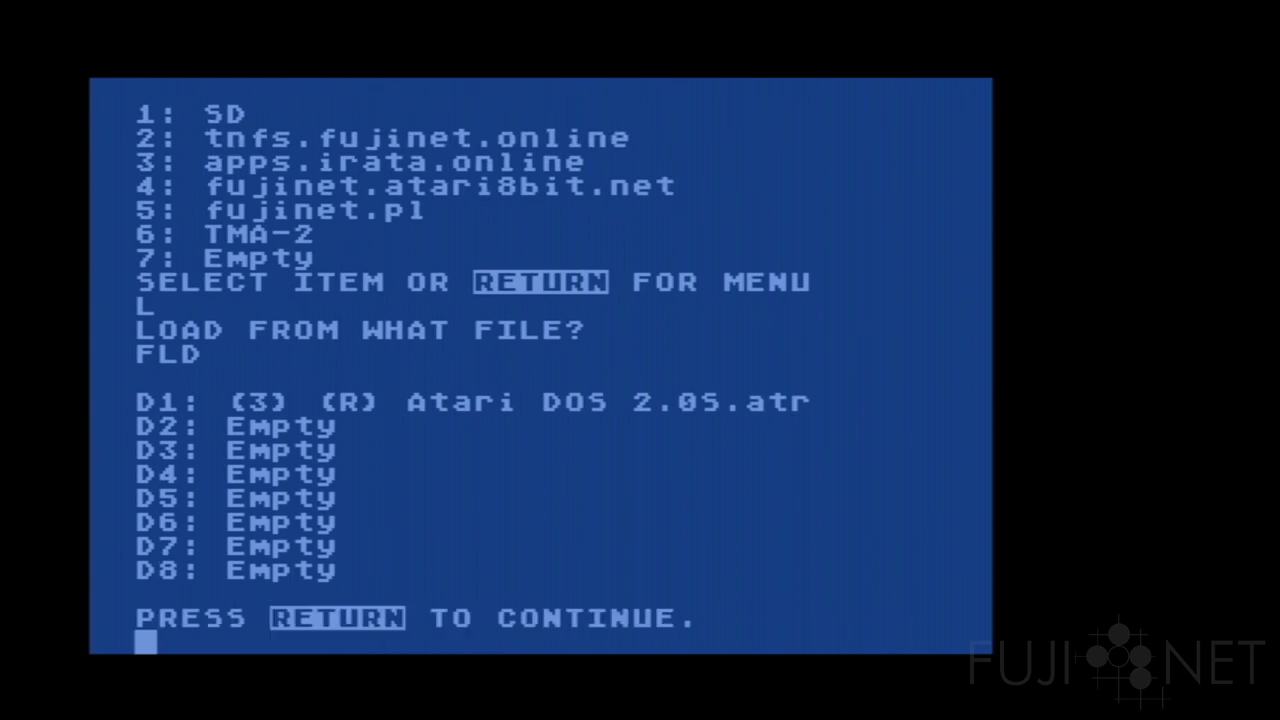
pyautogui.press('Return')
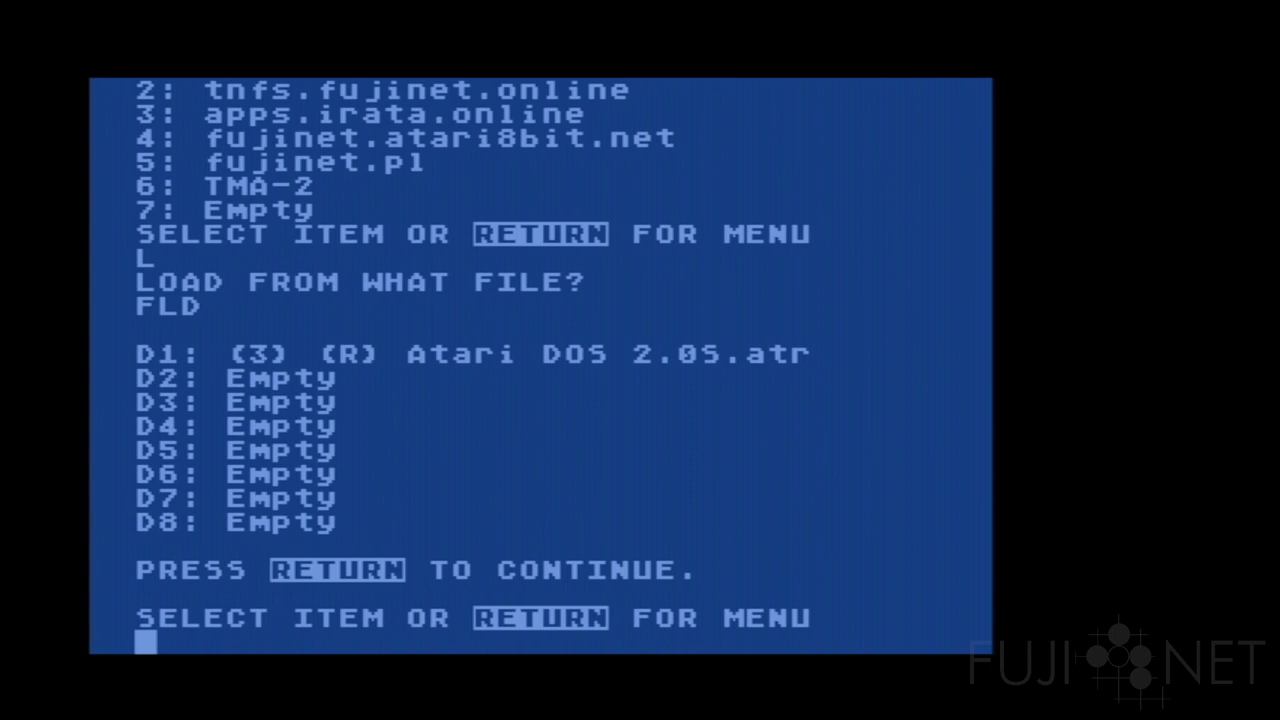
# Run FNEW with 2,1,1,gb.atr to create gb.atr on host 1 as drive D2
pyautogui.write('LFNEW')
pyautogui.press('Return')
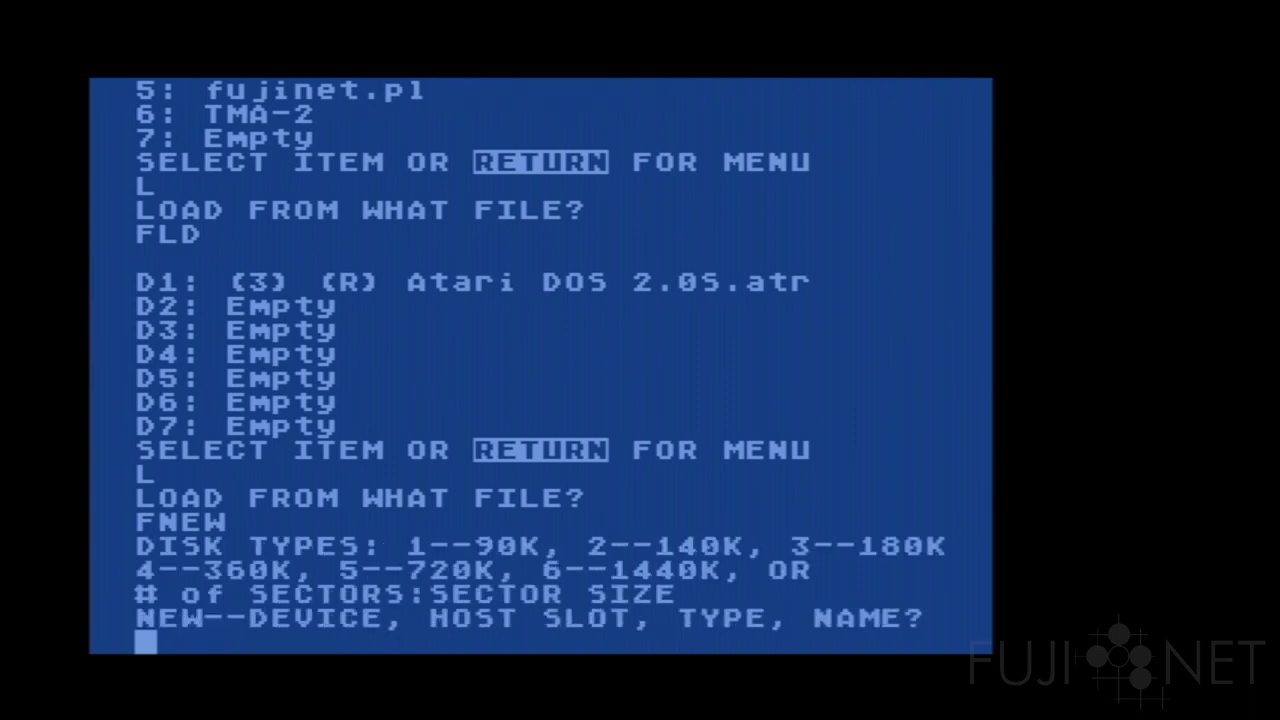
pyautogui.write('2,')
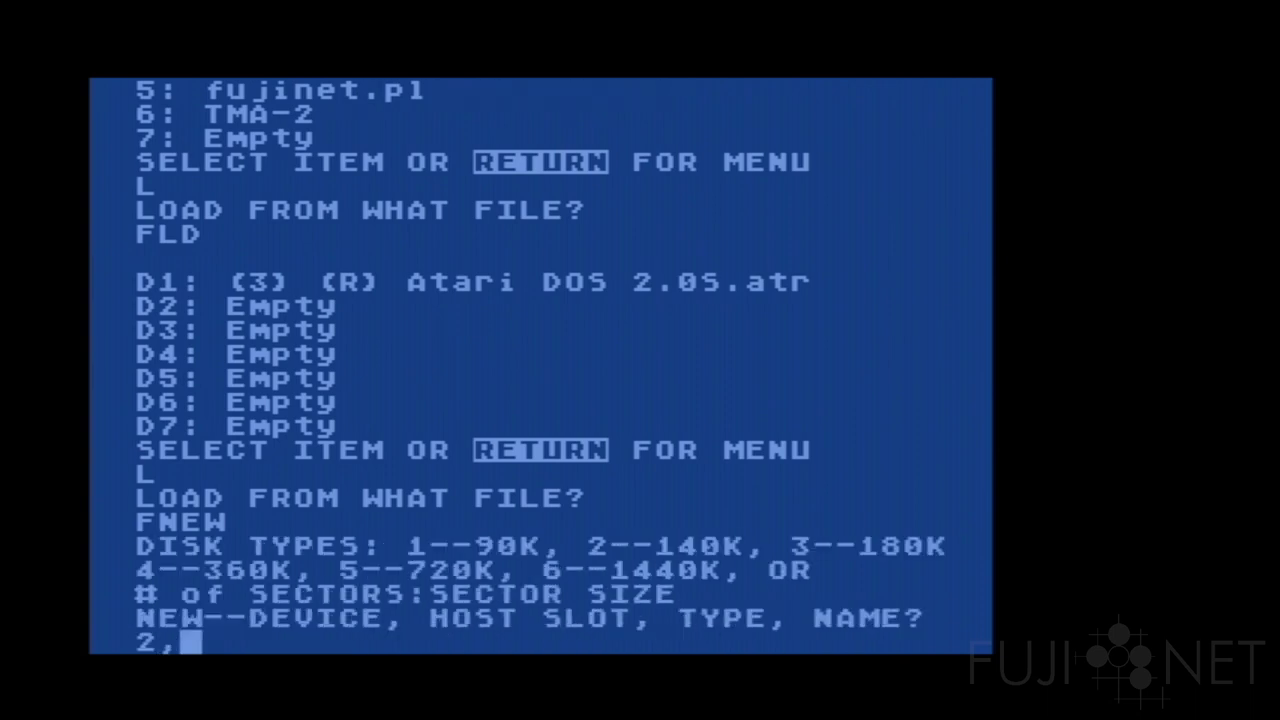
pyautogui.write('1,')
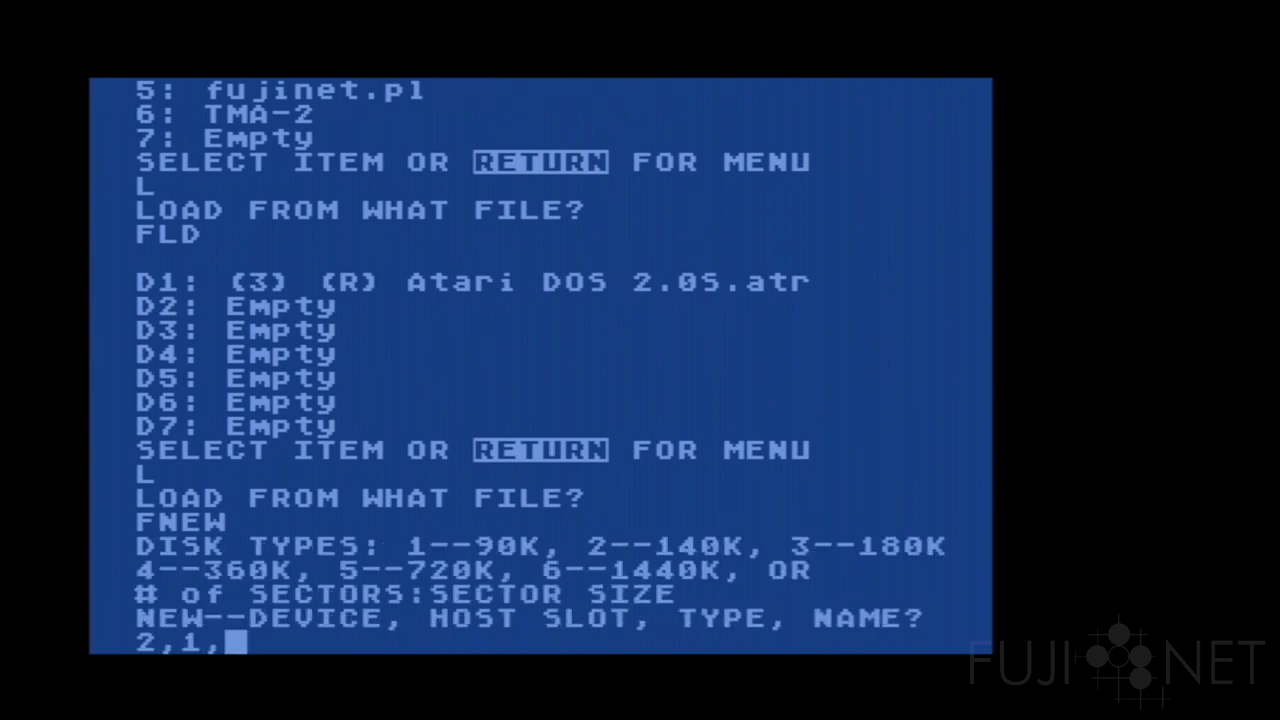
pyautogui.write('1,')
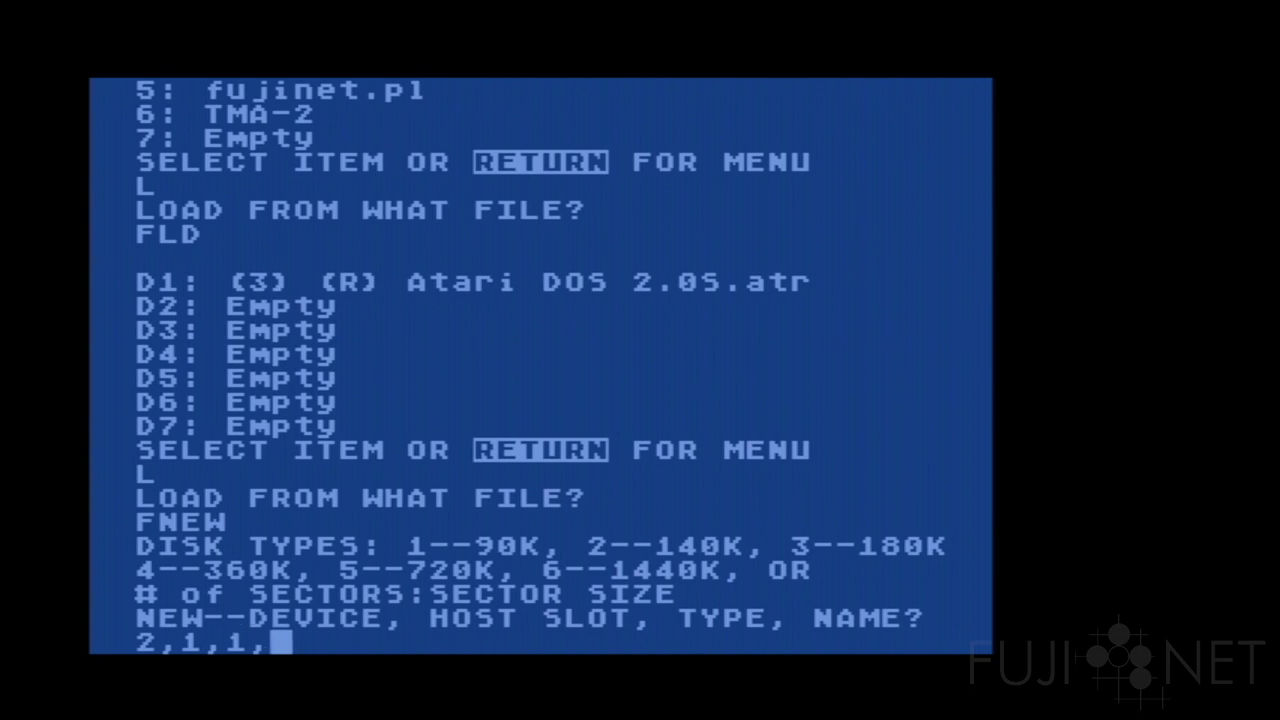
pyautogui.write('gb.atr')
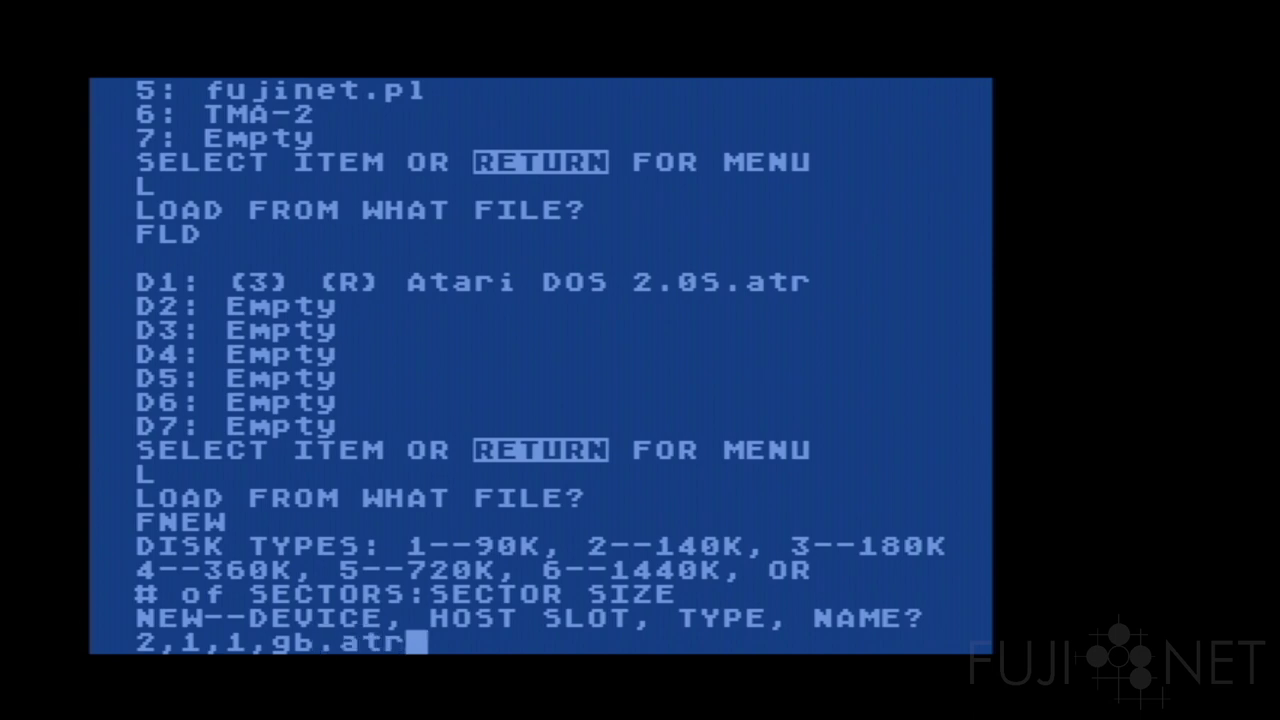
pyautogui.press('Return')
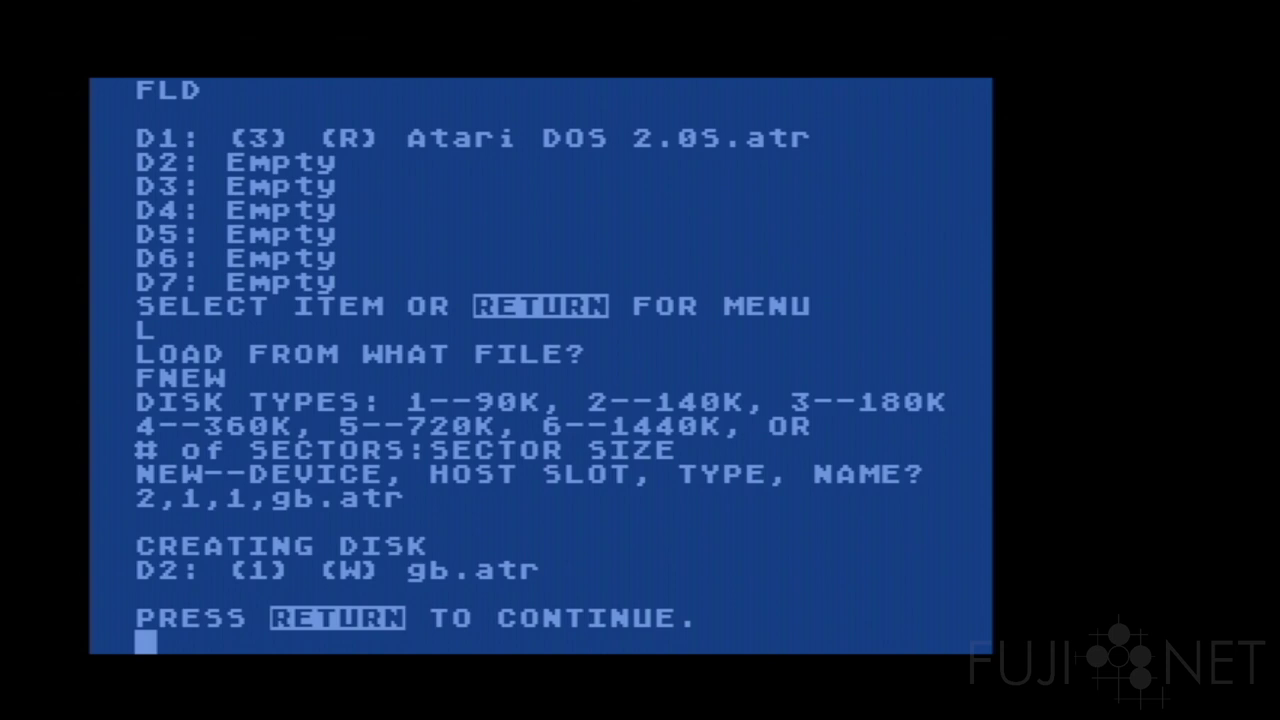
pyautogui.press('Return')
pyautogui.write('A')
pyautogui.press('Return')
pyautogui.write('D2:')
pyautogui.press('Return')
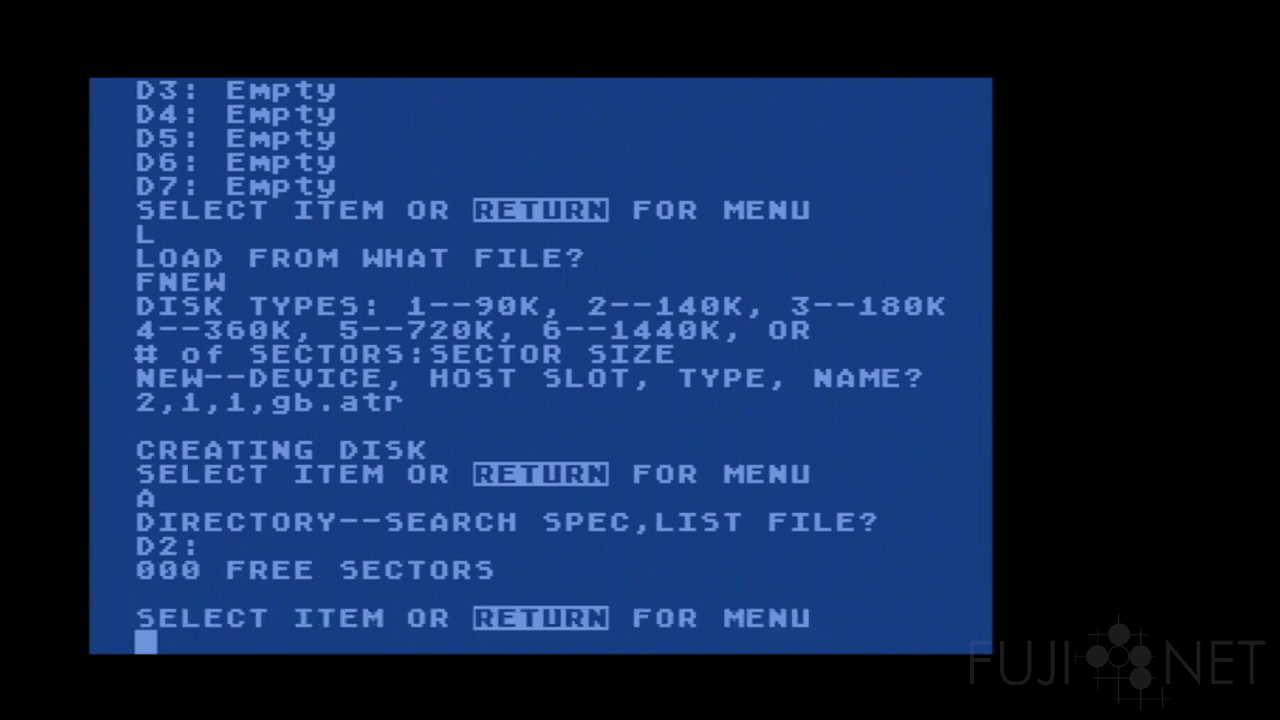
pyautogui.write('I')
pyautogui.press('Return')
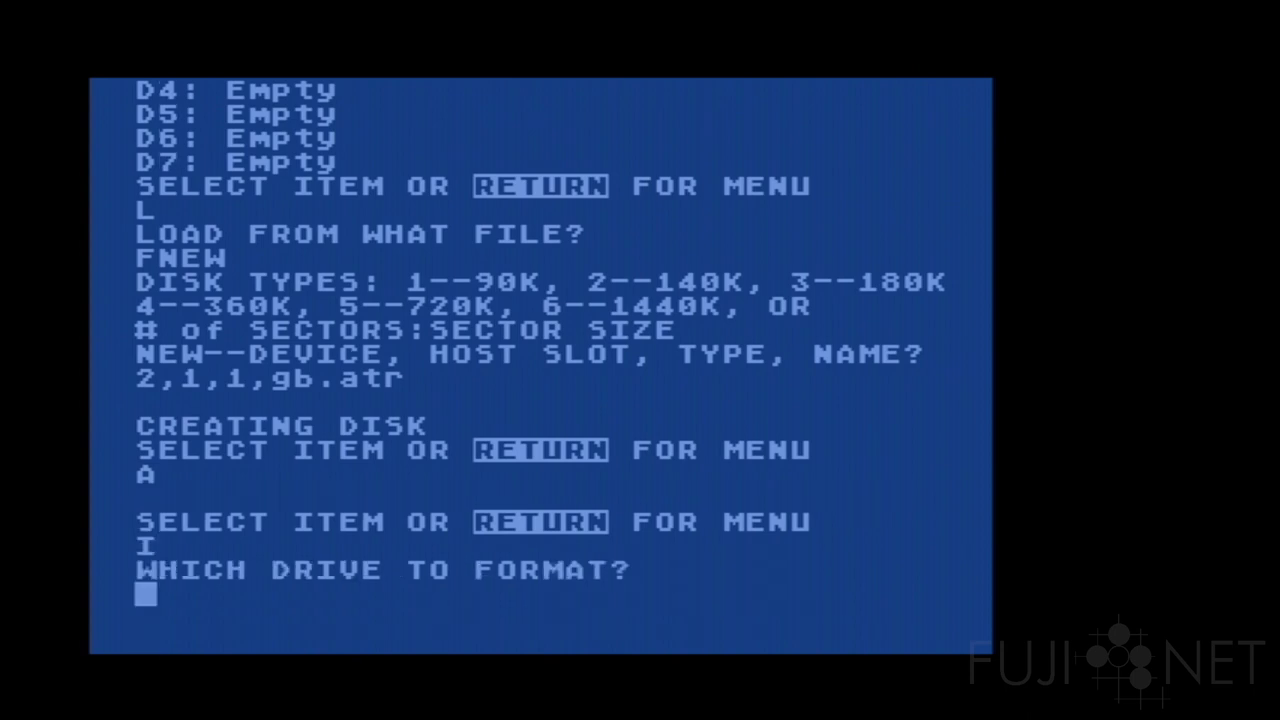
pyautogui.write('2')
pyautogui.press('Return')
pyautogui.write('Y')
pyautogui.press('Return')
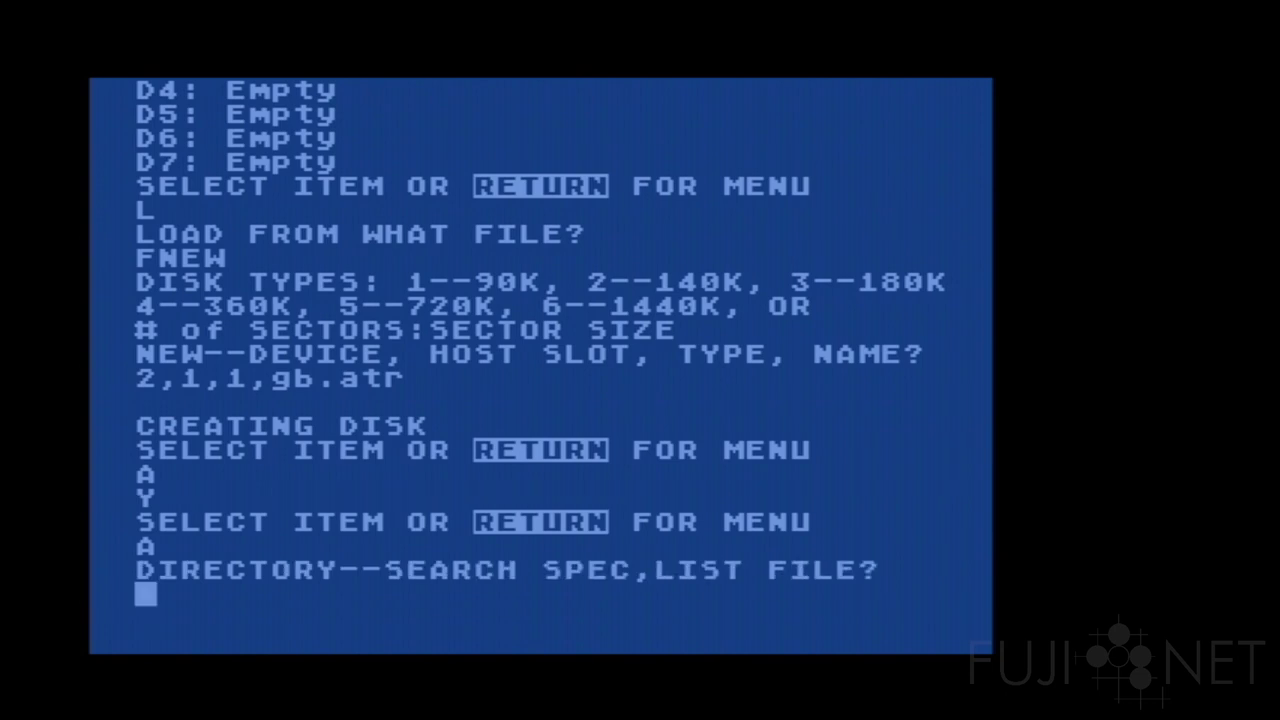
pyautogui.write('D2:')
pyautogui.press('Return')
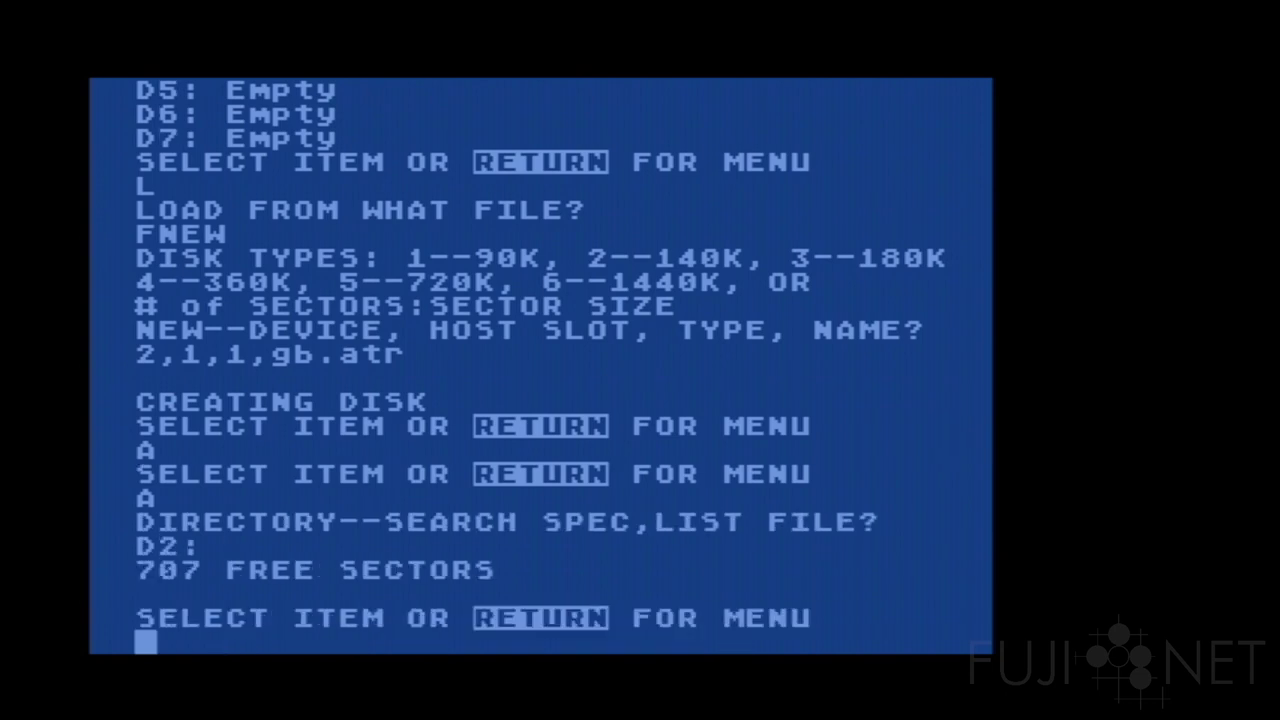
pyautogui.write('H')
pyautogui.press('Return')
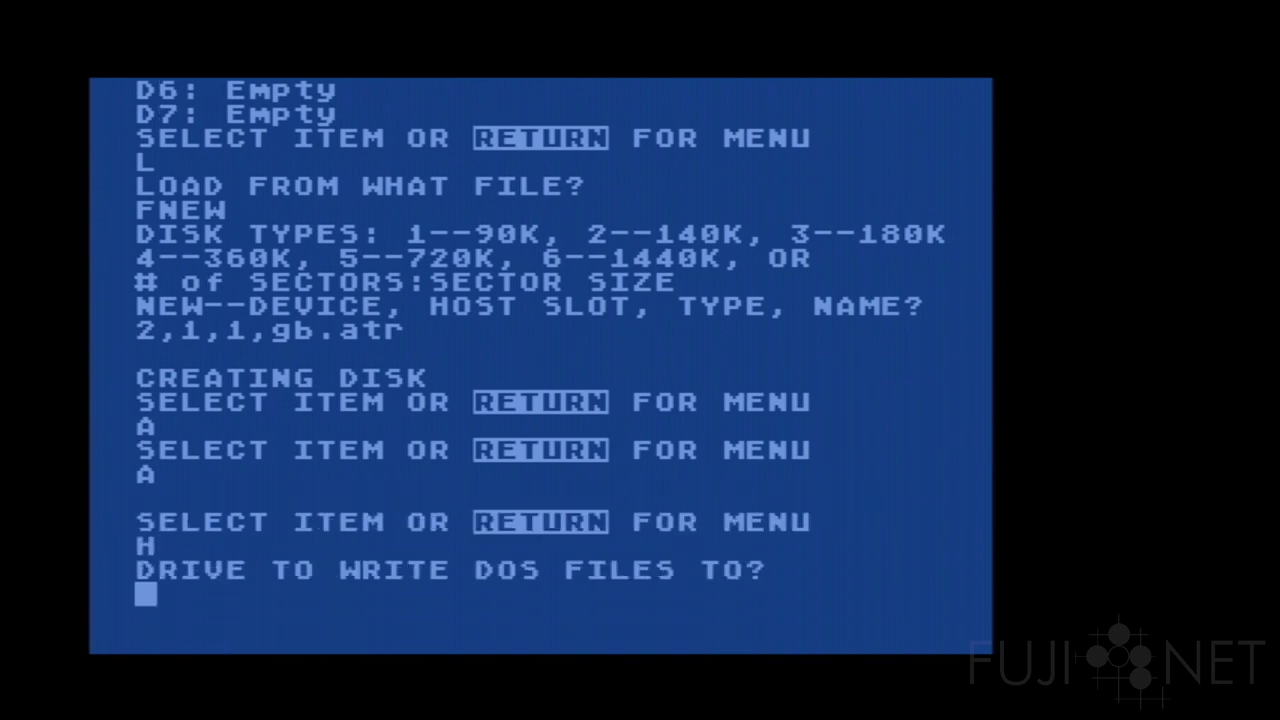
pyautogui.write('2')
pyautogui.press('Return')
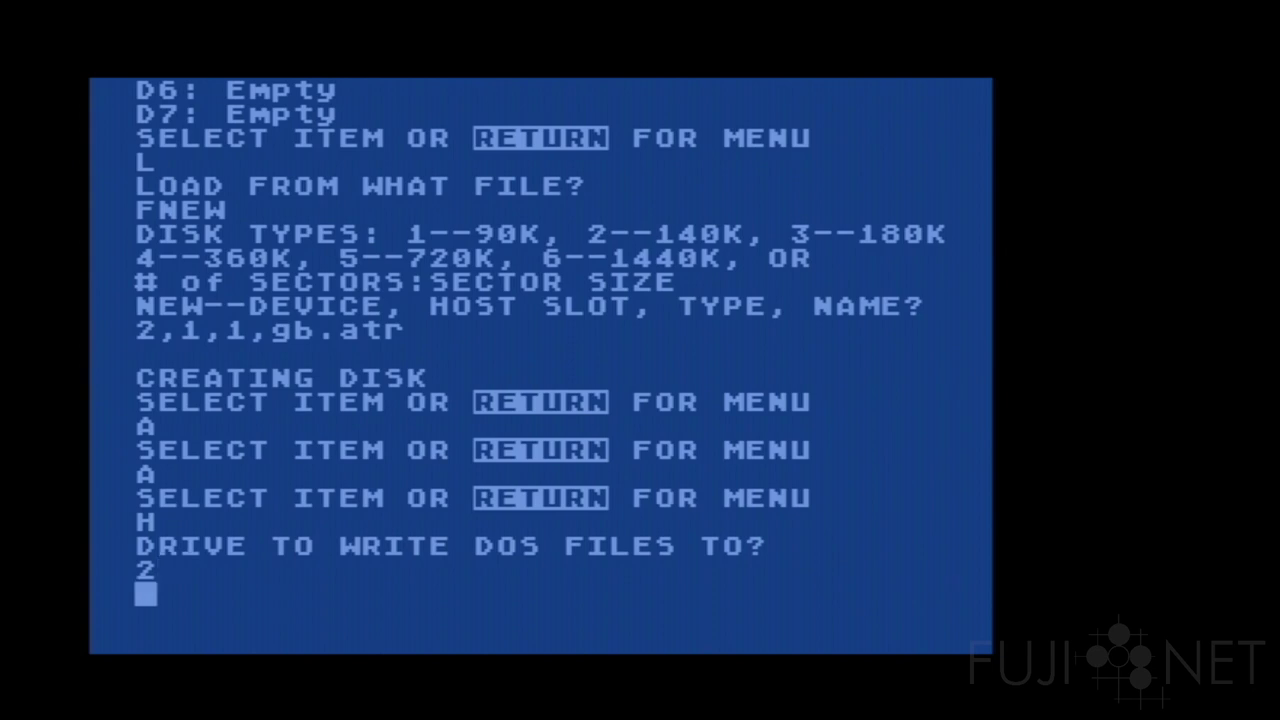
pyautogui.write('Y')
pyautogui.press('Return')
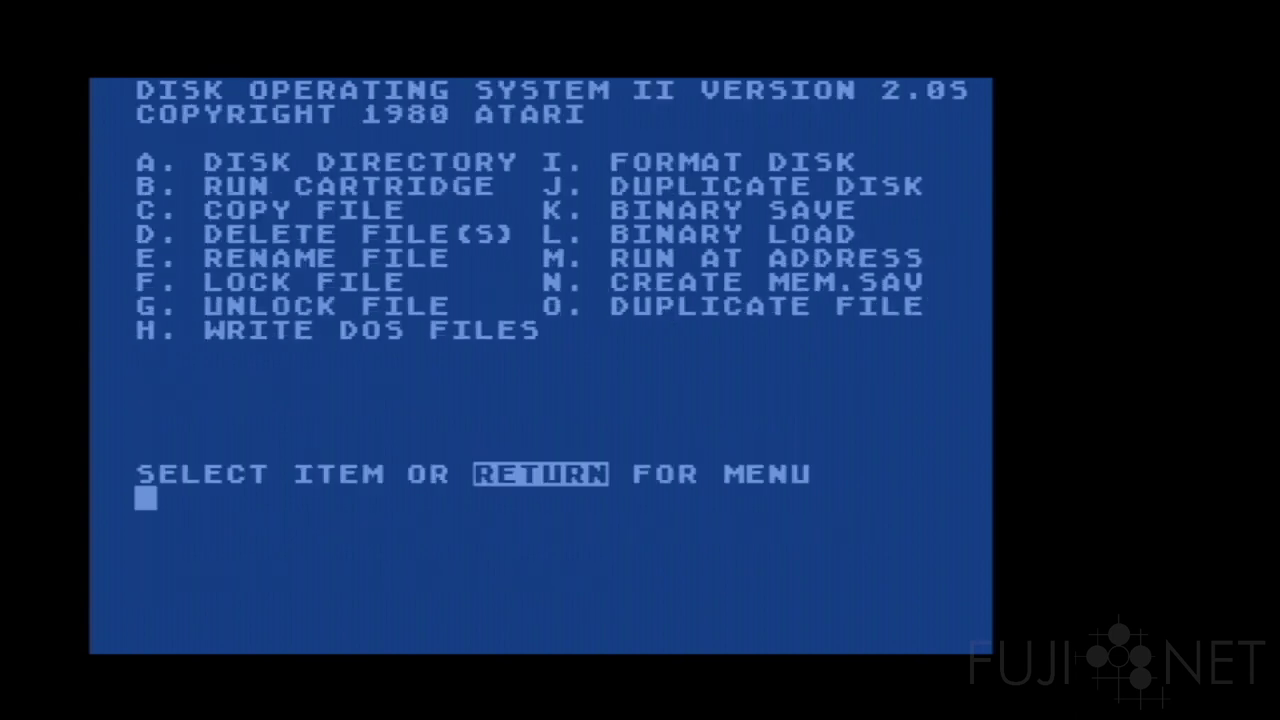
pyautogui.write('A')
pyautogui.press('Return')
pyautogui.write('D2:')
pyautogui.press('Return')
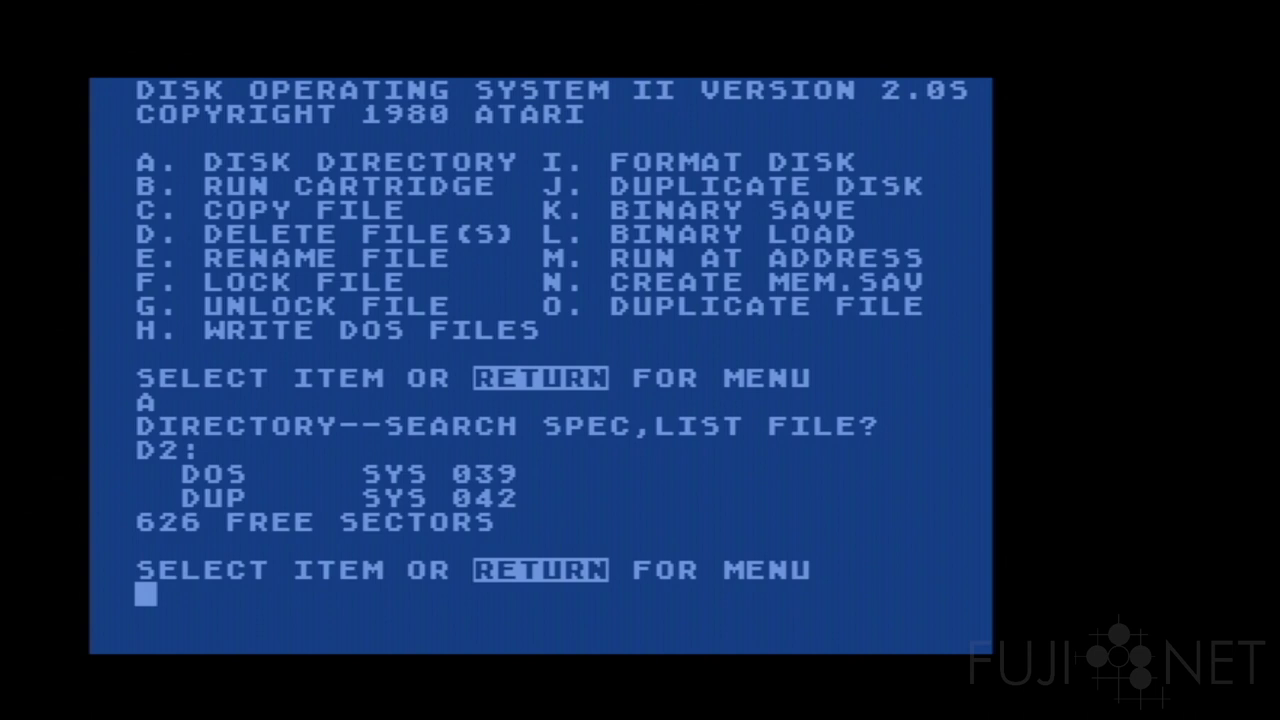
pyautogui.press('Return')
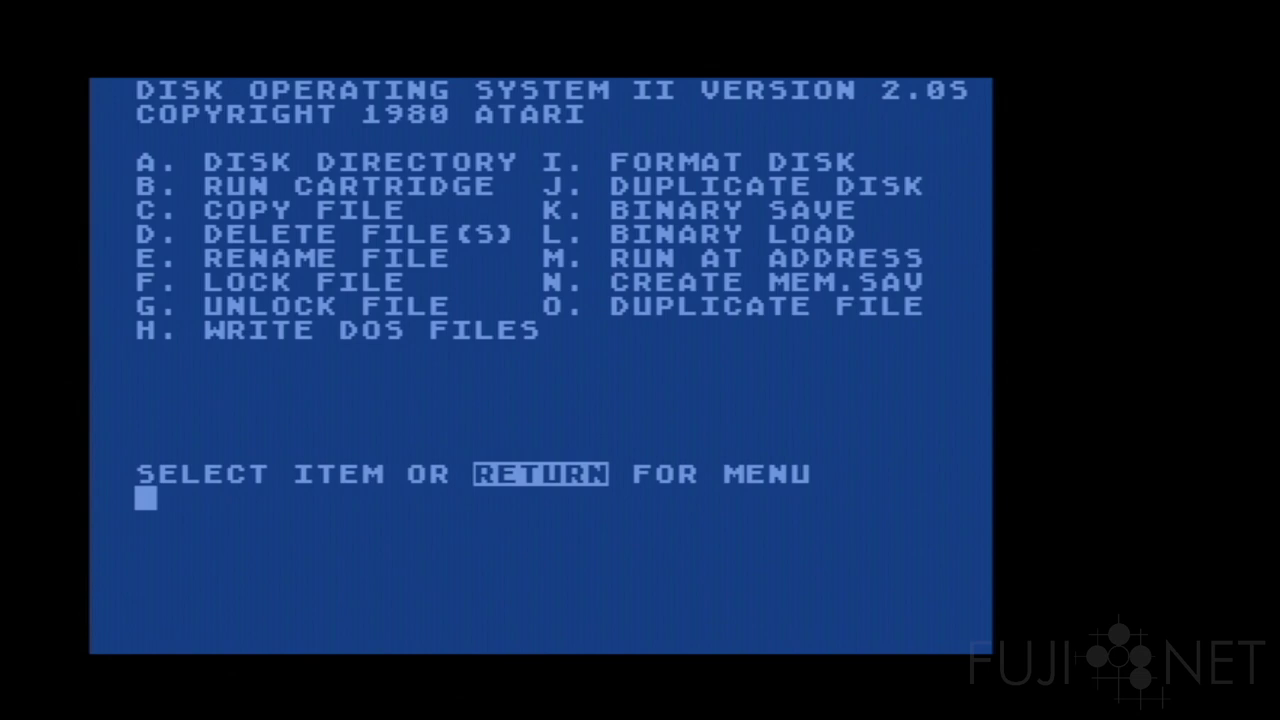
# Run FLH to list the FujiNet host slots
pyautogui.write('L')
pyautogui.press('Return')
pyautogui.write('FLH')
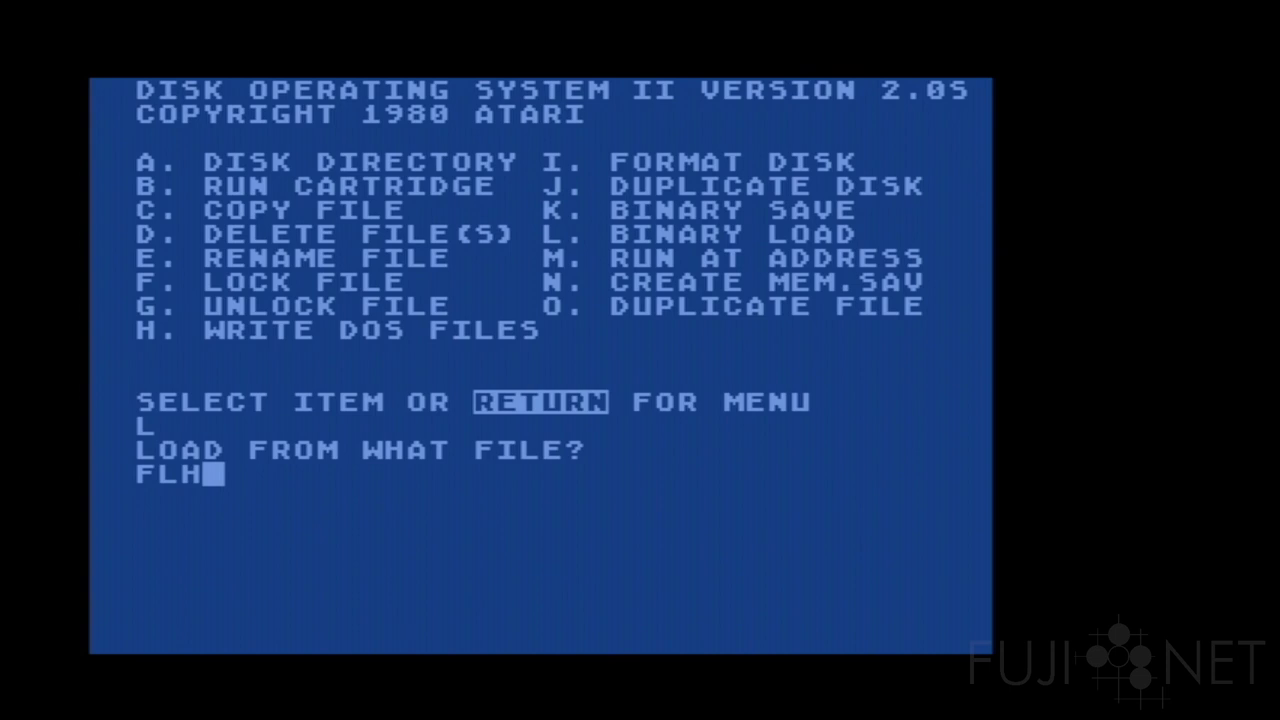
pyautogui.press('Return')
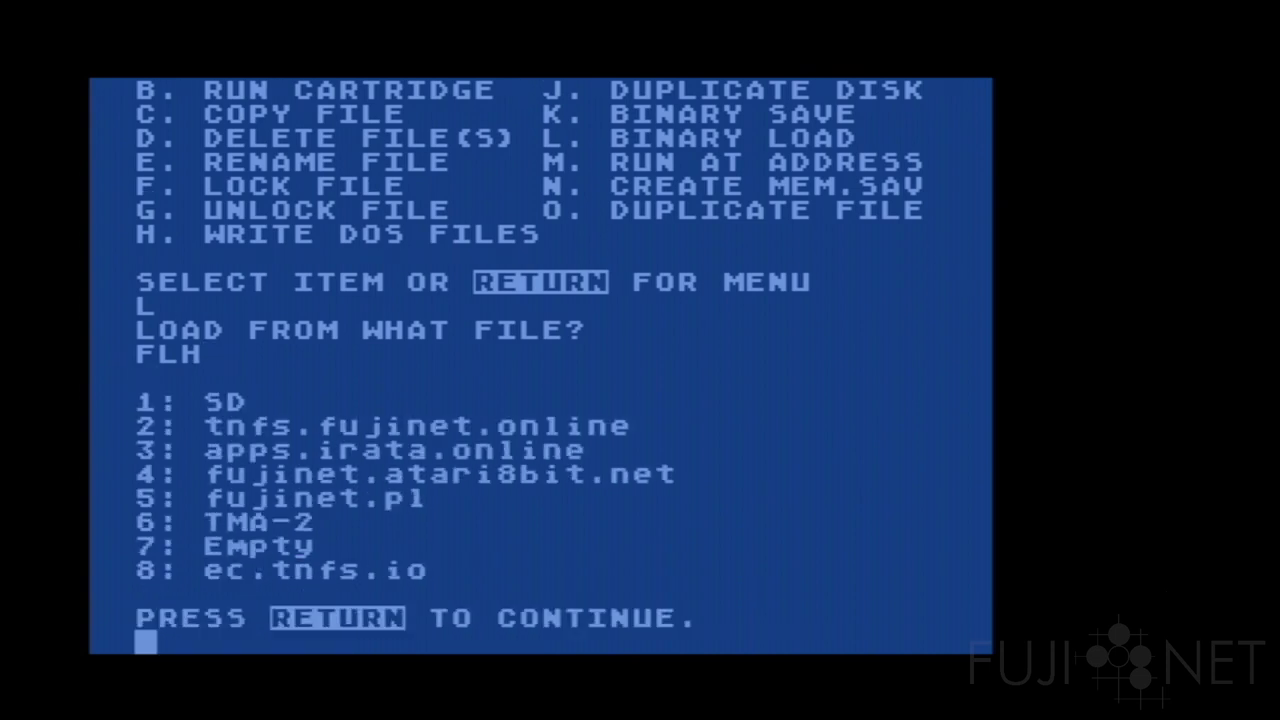
pyautogui.press('Return')
# Run FLS and try listing host slot 6 with the entries 6./ and 6,/
pyautogui.write('L')
pyautogui.press('Return')
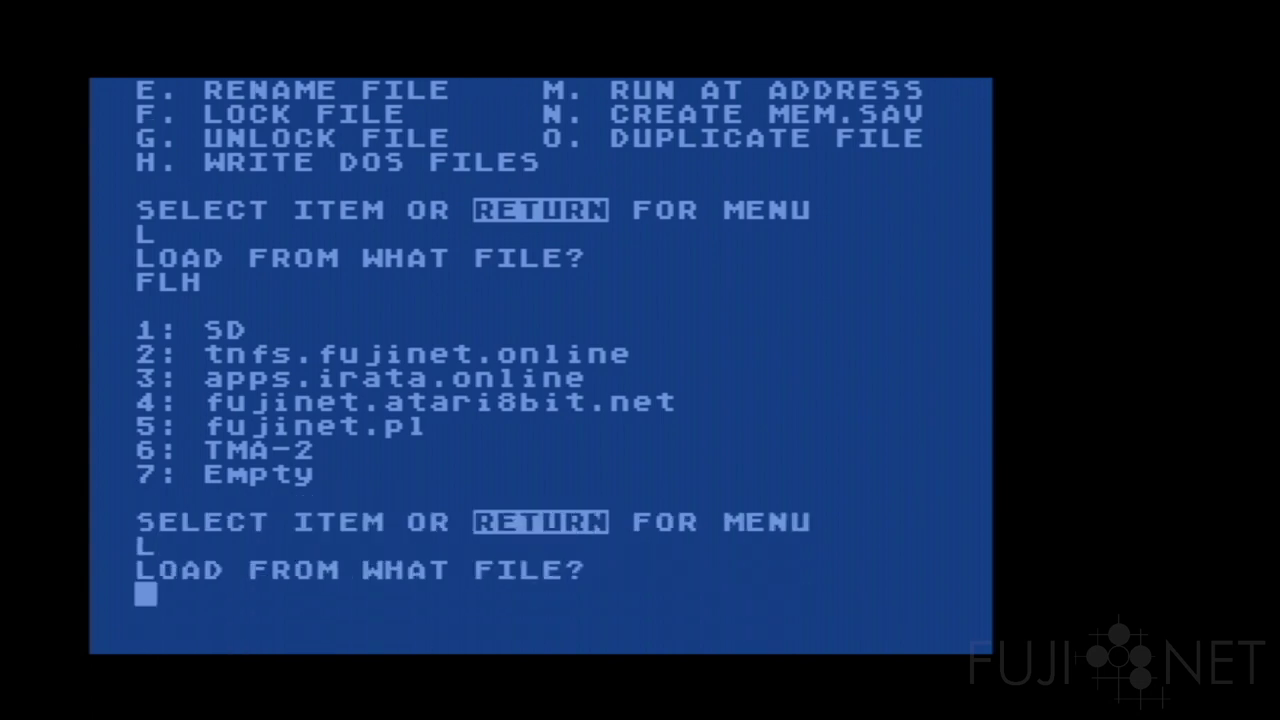
pyautogui.write('FLS')
pyautogui.press('Return')
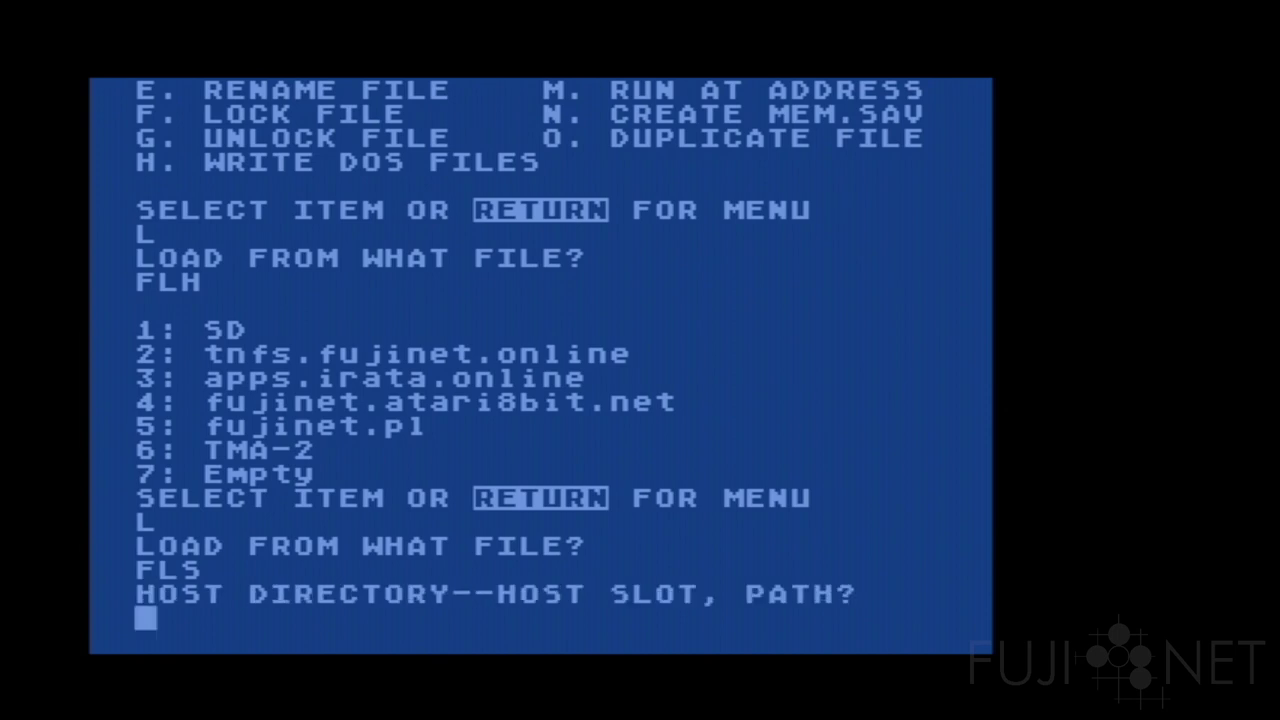
pyautogui.write('6./')
pyautogui.press('Return')
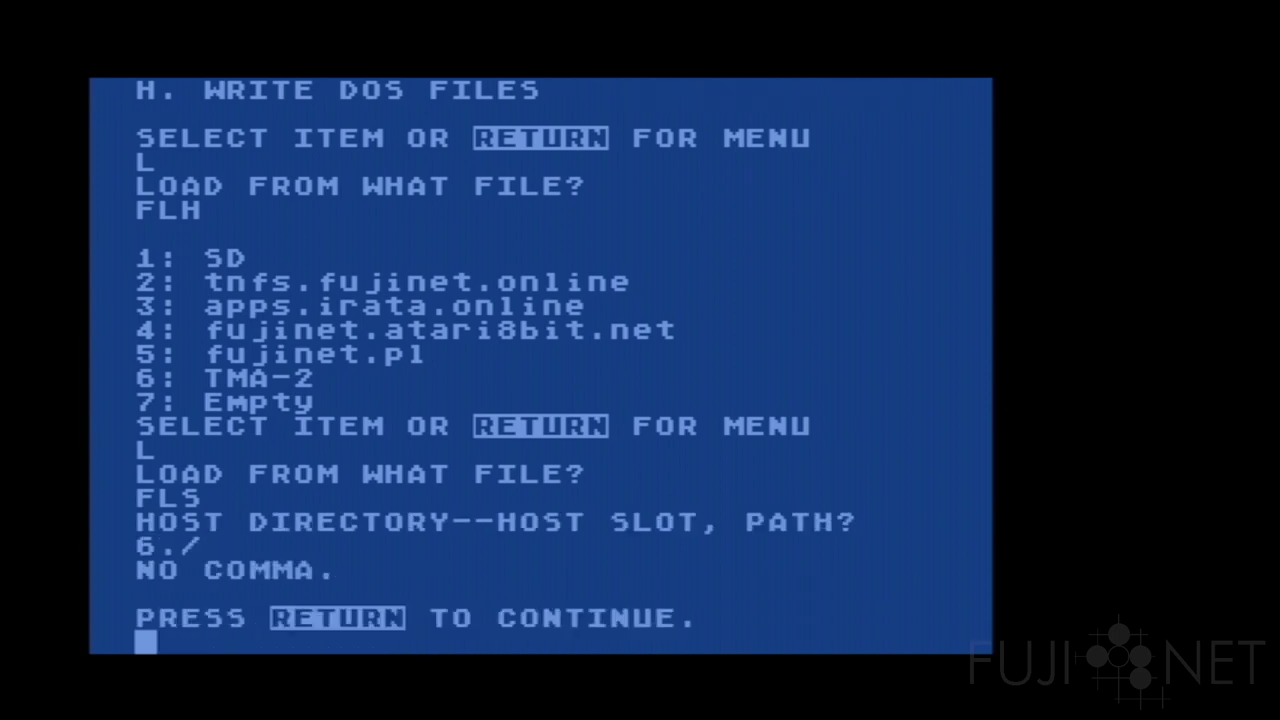
pyautogui.press('Return')
pyautogui.write('L')
pyautogui.press('Return')
pyautogui.write('6,')
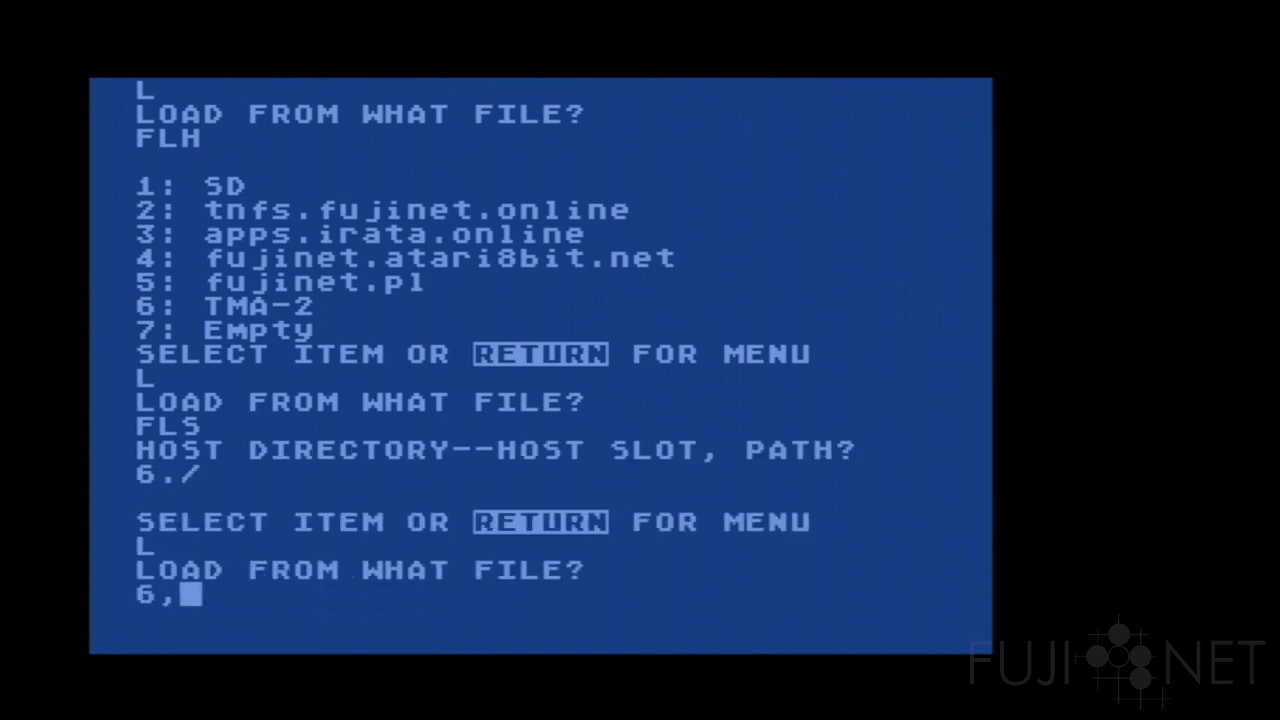
pyautogui.write('/')
pyautogui.press('Return')
# Rerun FLS to list the root folder of host slot 6
pyautogui.write('L')
pyautogui.press('Return')
pyautogui.write('FLH')
pyautogui.press('BackSpace')
pyautogui.write('S')
pyautogui.press('Return')
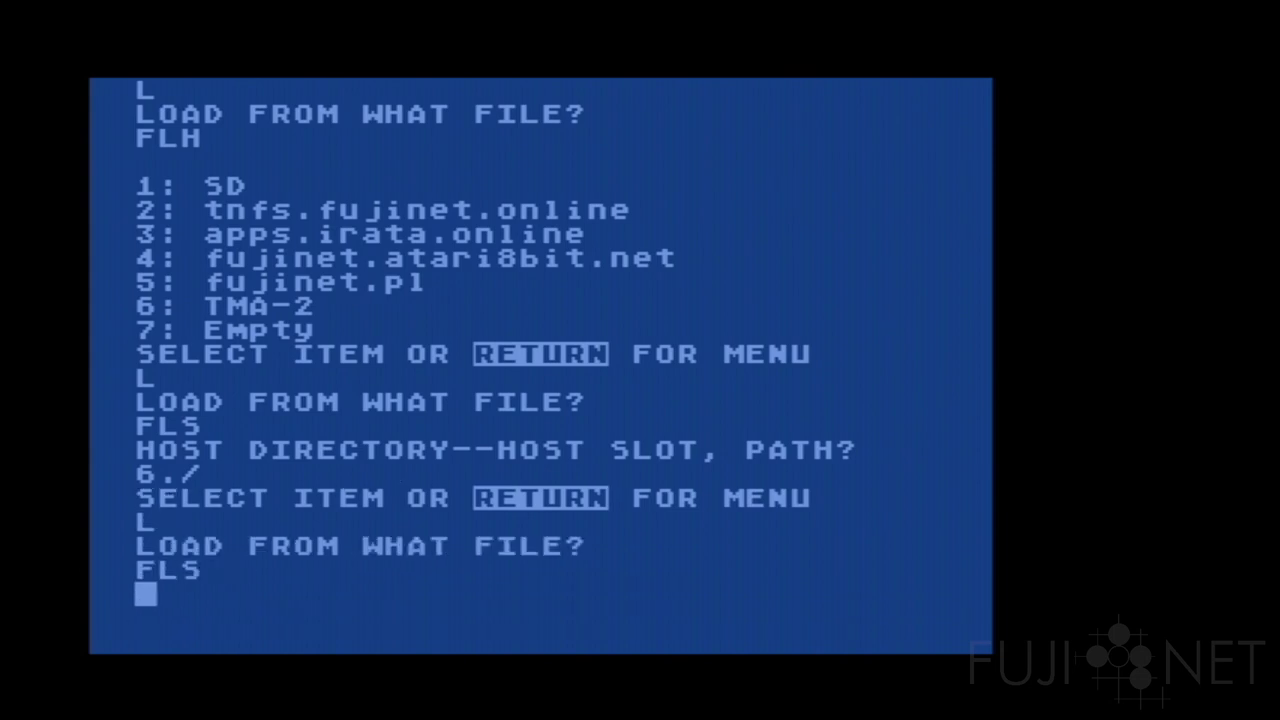
pyautogui.write('6,/')
pyautogui.press('Return')
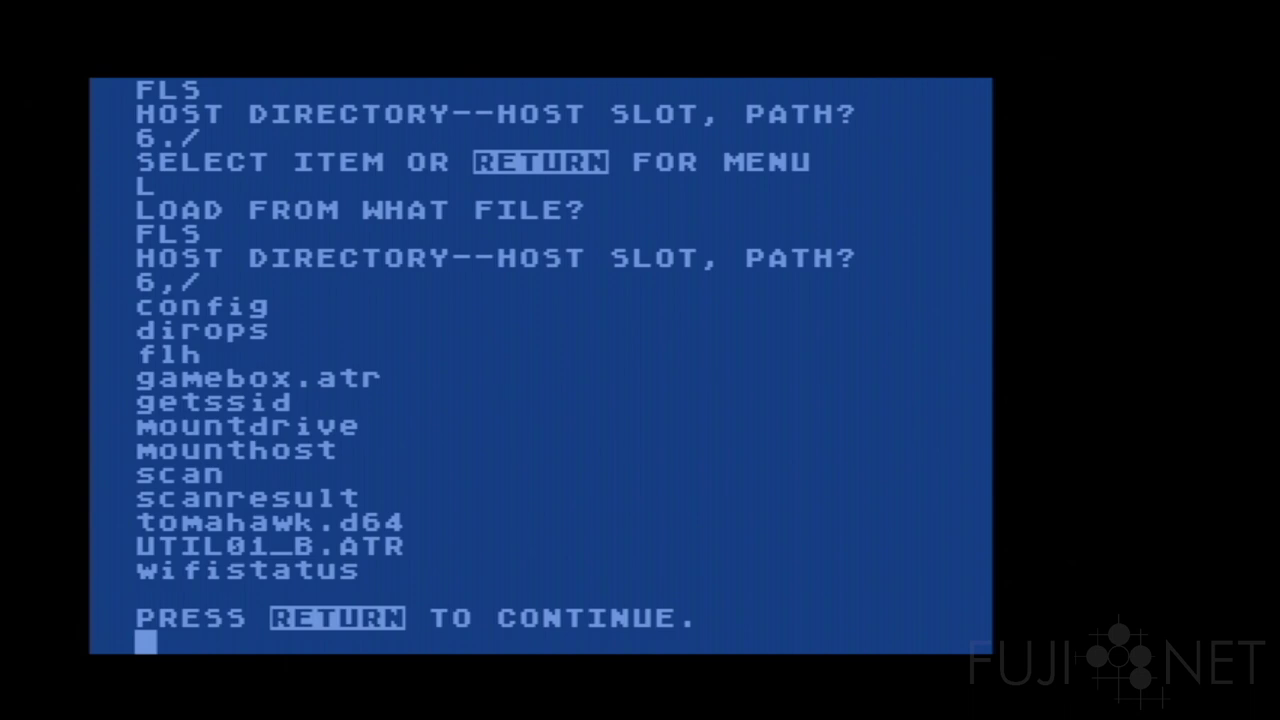
pyautogui.press('Return')
# Mount UTIL01_B.ATR from host slot 6 read-only as drive 3 using FMOUNT 3,6,R
pyautogui.write('L')
pyautogui.press('Return')
pyautogui.write('FMOUNT')
pyautogui.press('Return')
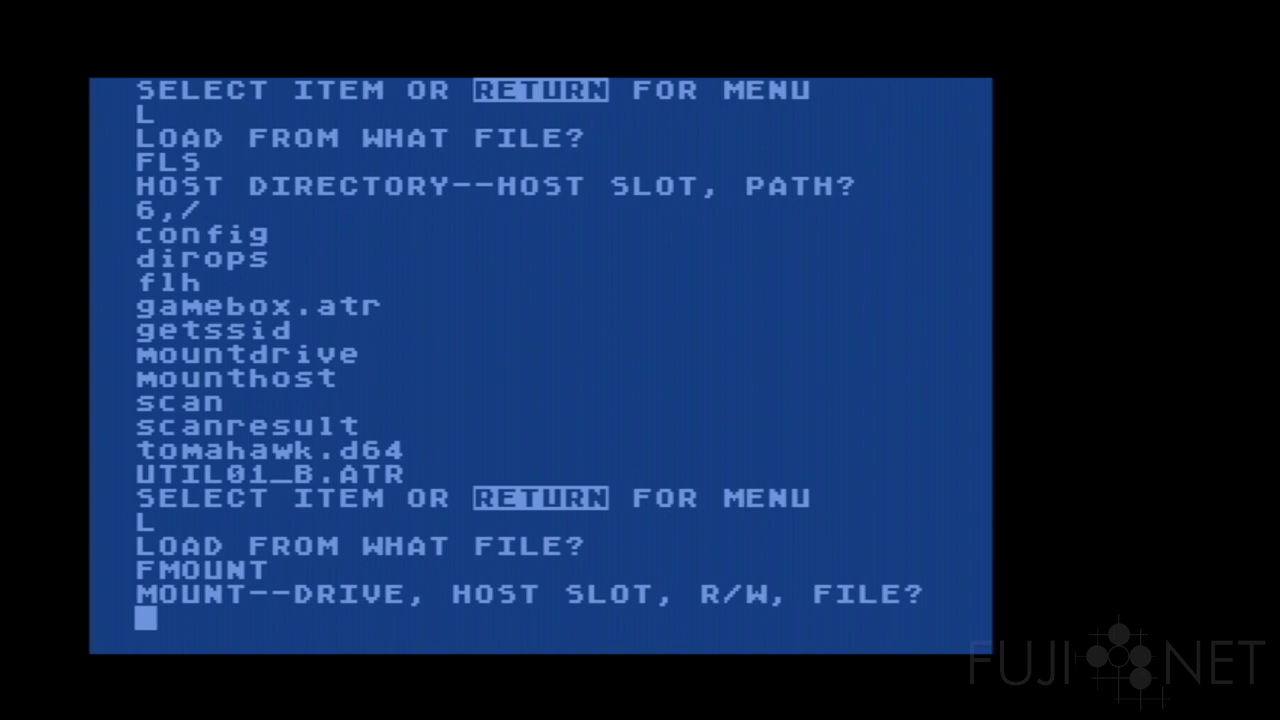
pyautogui.write('3,')
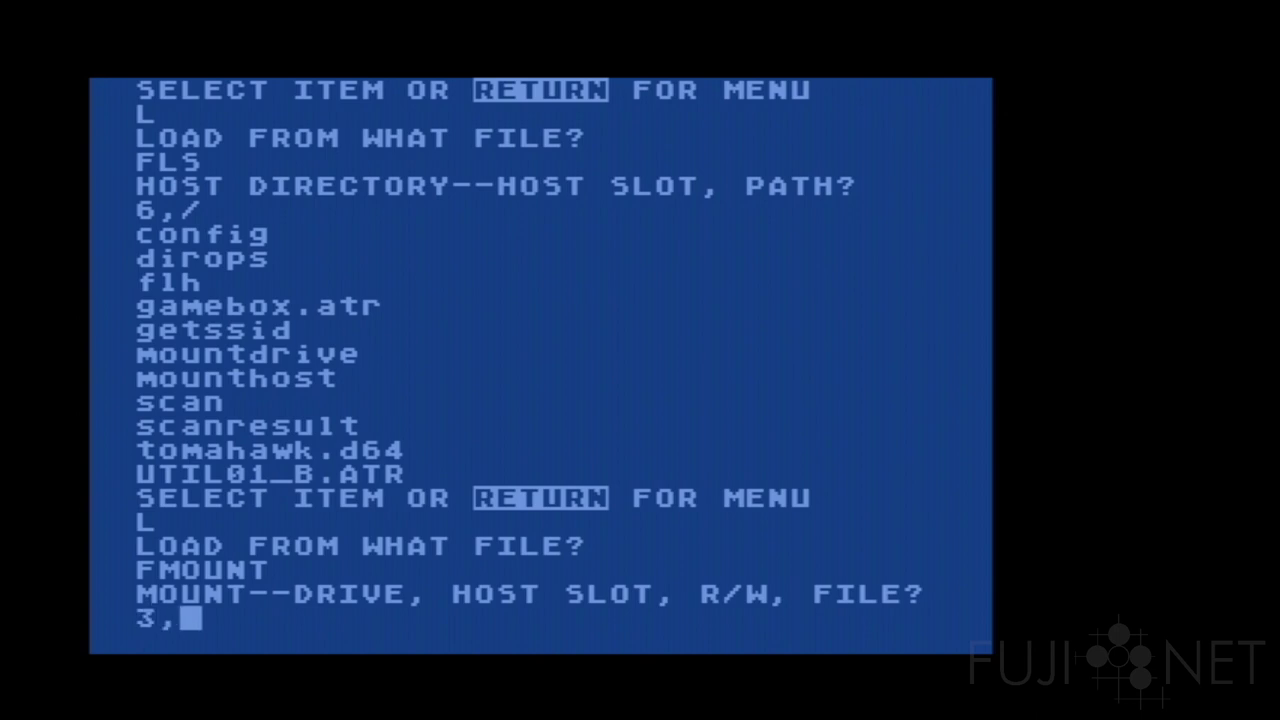
pyautogui.write('6,')
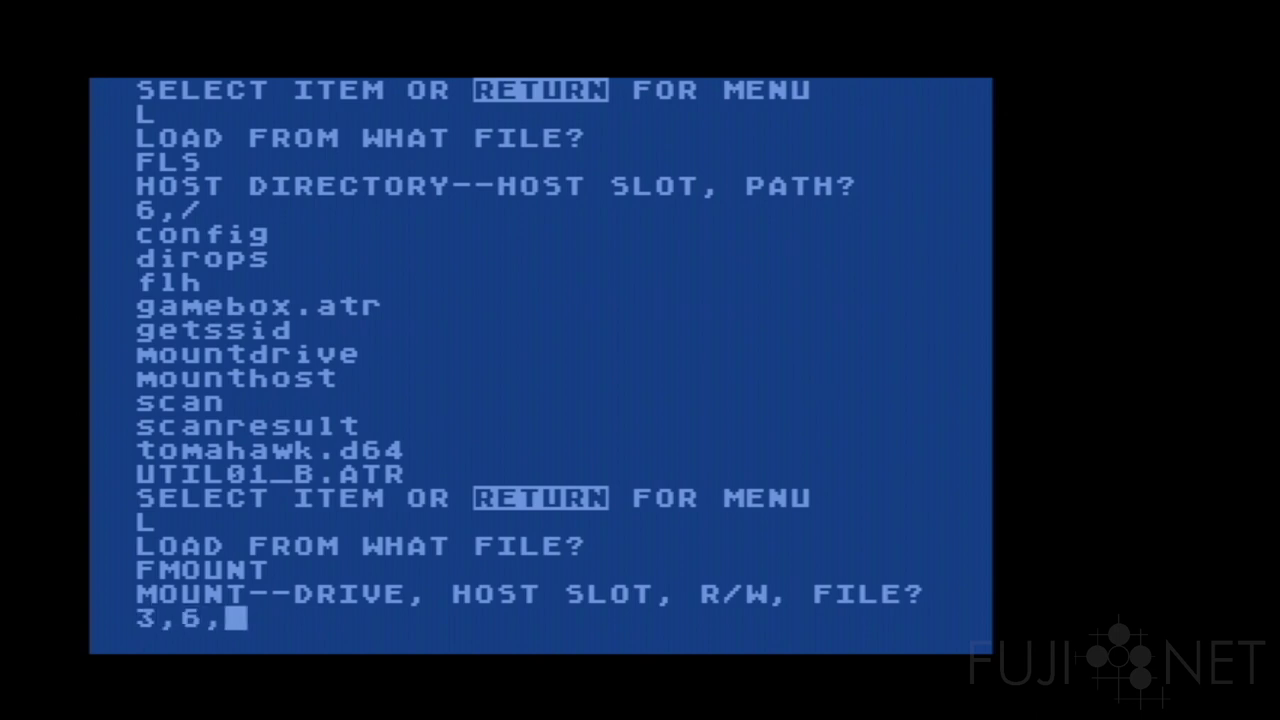
pyautogui.write('R,ut')
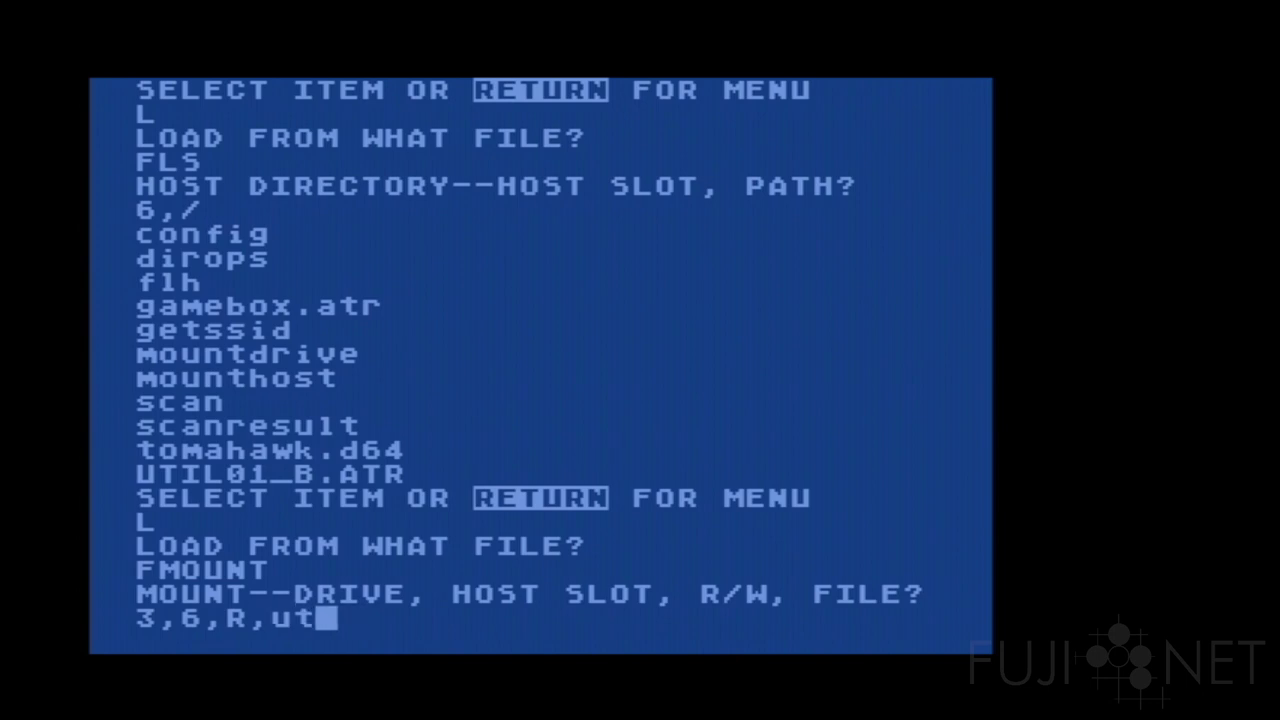
pyautogui.press('BackSpace')
pyautogui.press('BackSpace')
pyautogui.write('UTIL01')
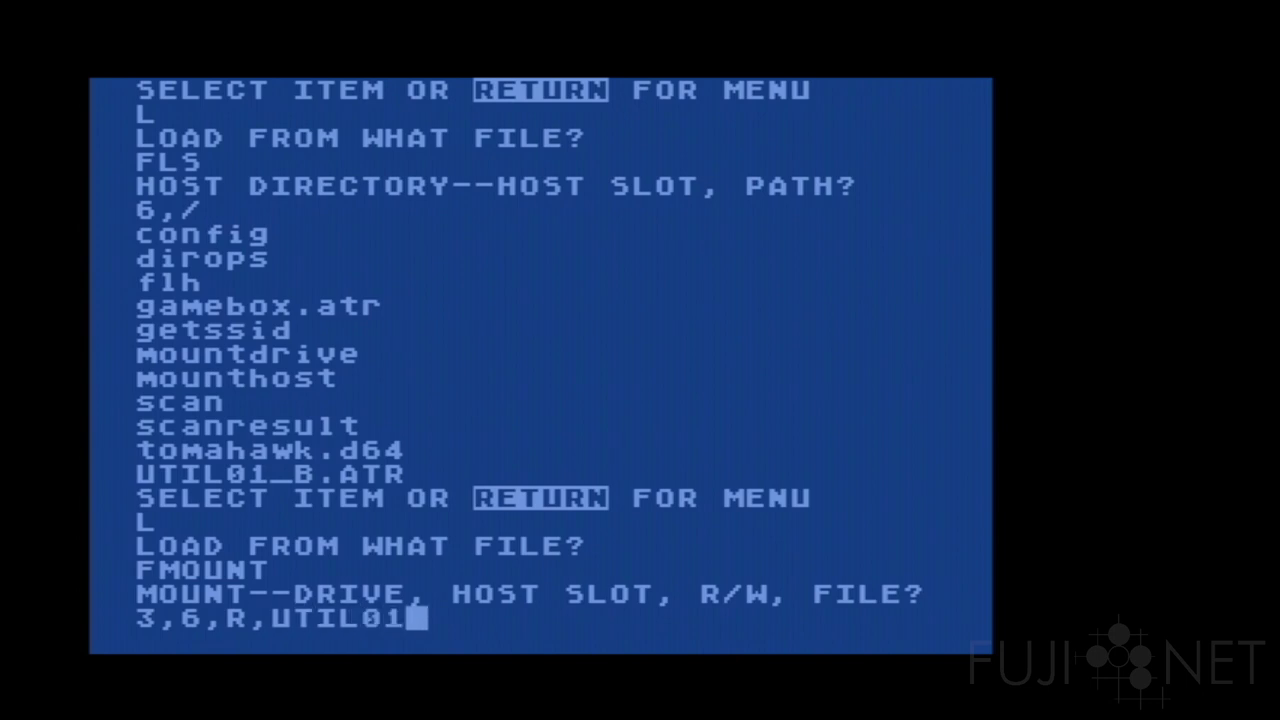
pyautogui.write('_B.ATR')
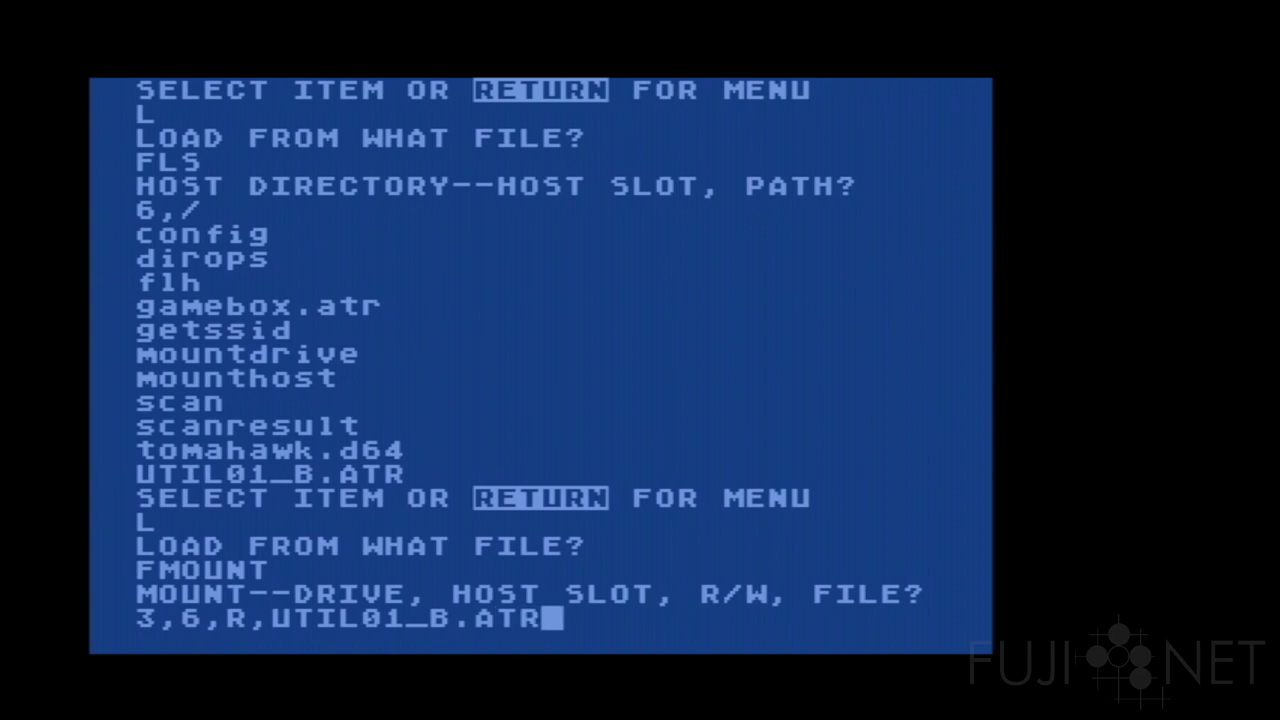
pyautogui.press('Return')
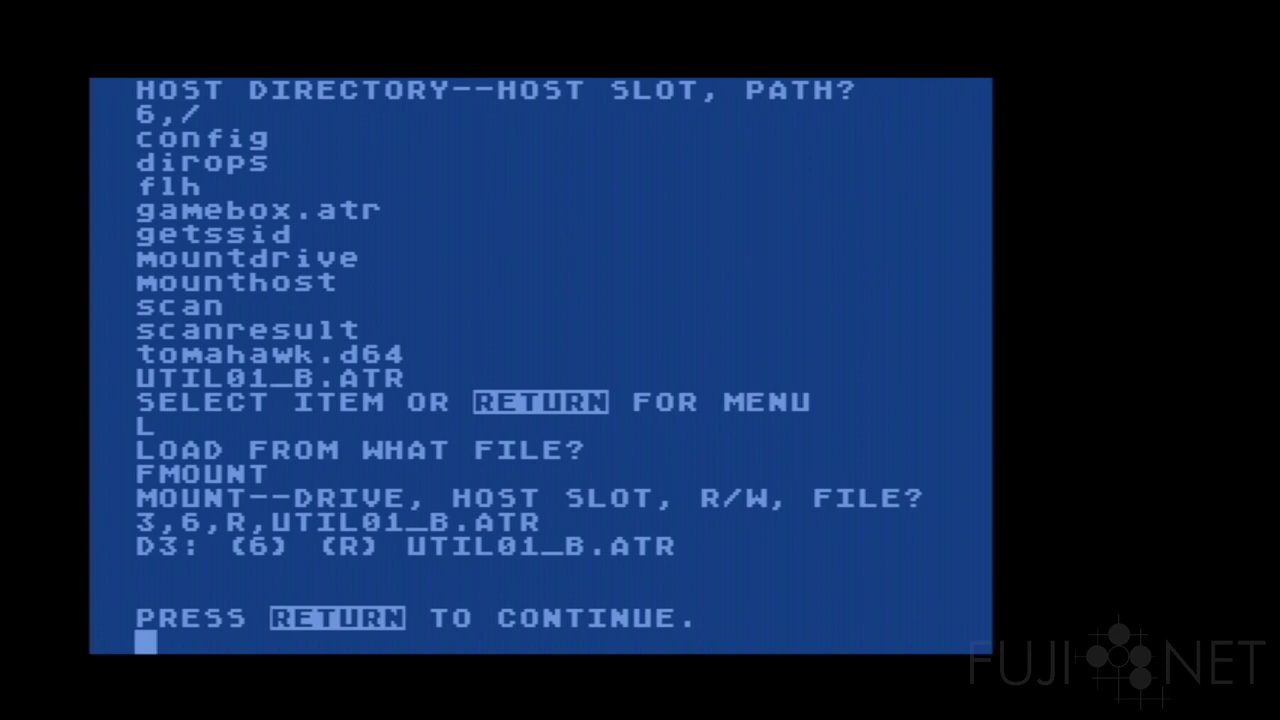
pyautogui.press('Return')
pyautogui.write('A')
pyautogui.press('Return')
# List drive D3, then copy D3:GAMEBOX.OBJ to D2:AUTORUN.SYS
pyautogui.write('D3:')
pyautogui.press('Return')
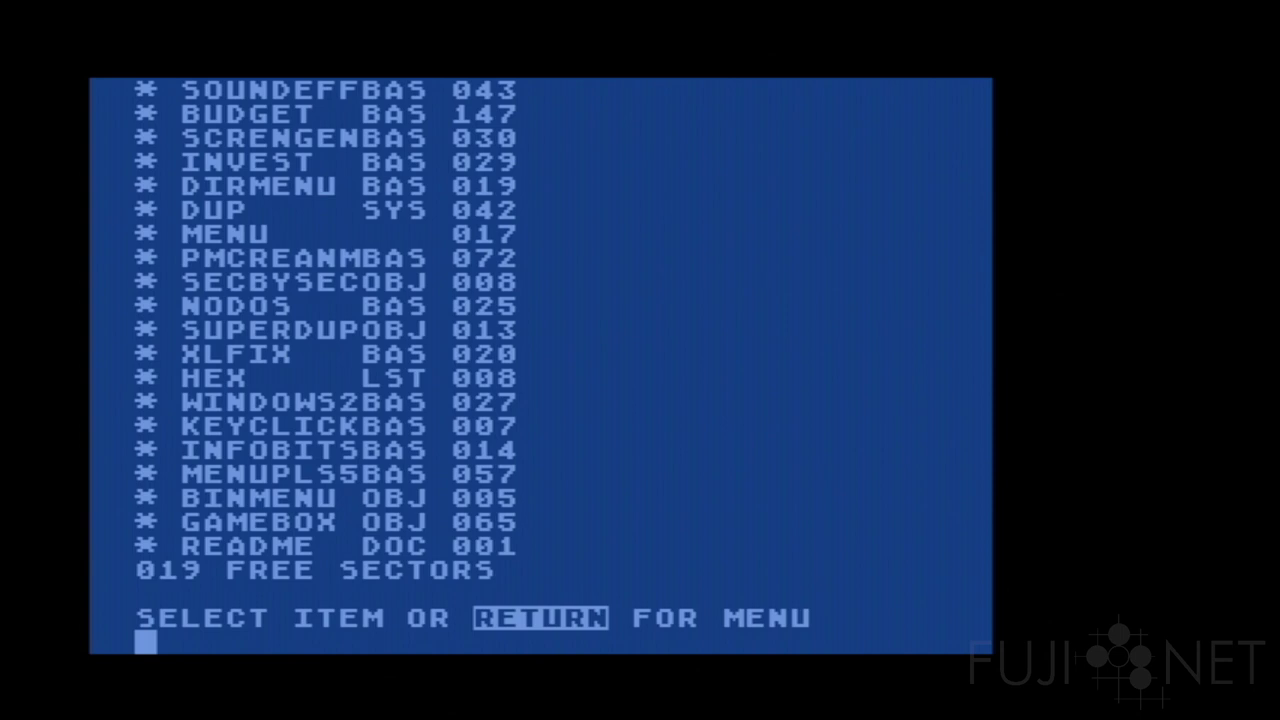
pyautogui.write('C')
pyautogui.press('Return')
pyautogui.write('D3:')
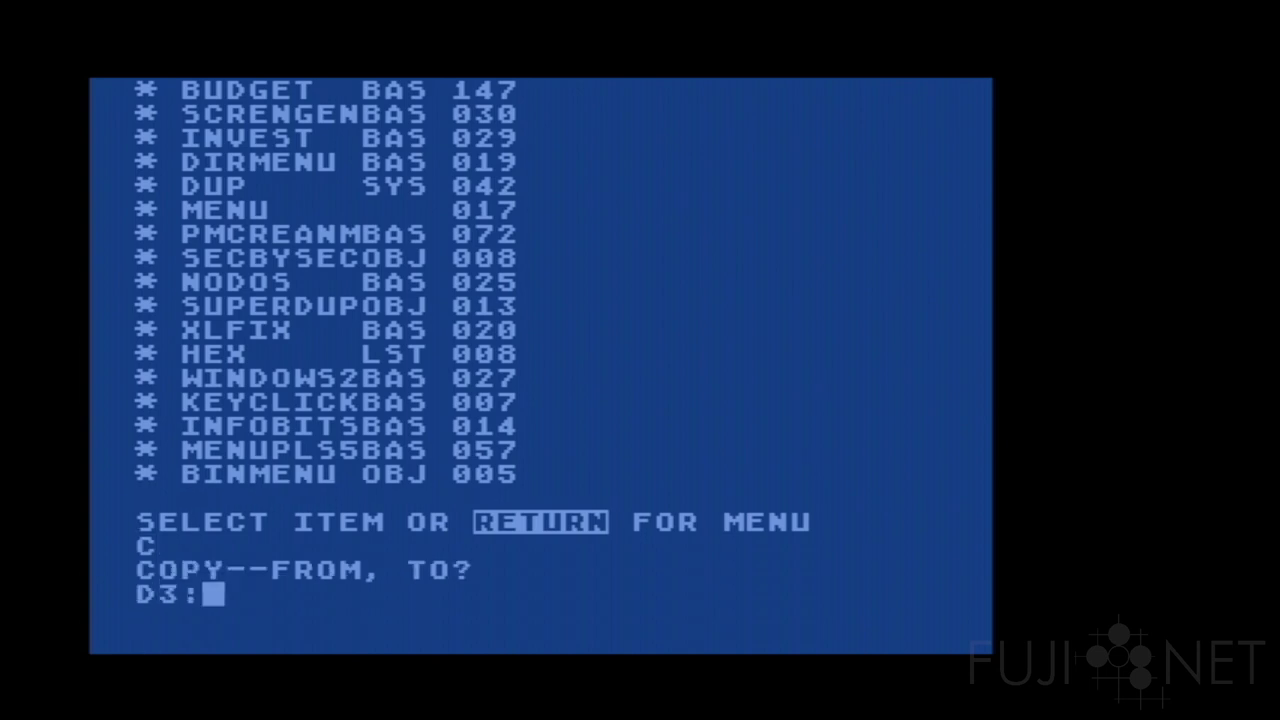
pyautogui.write('GAMEBOX.OBJ')
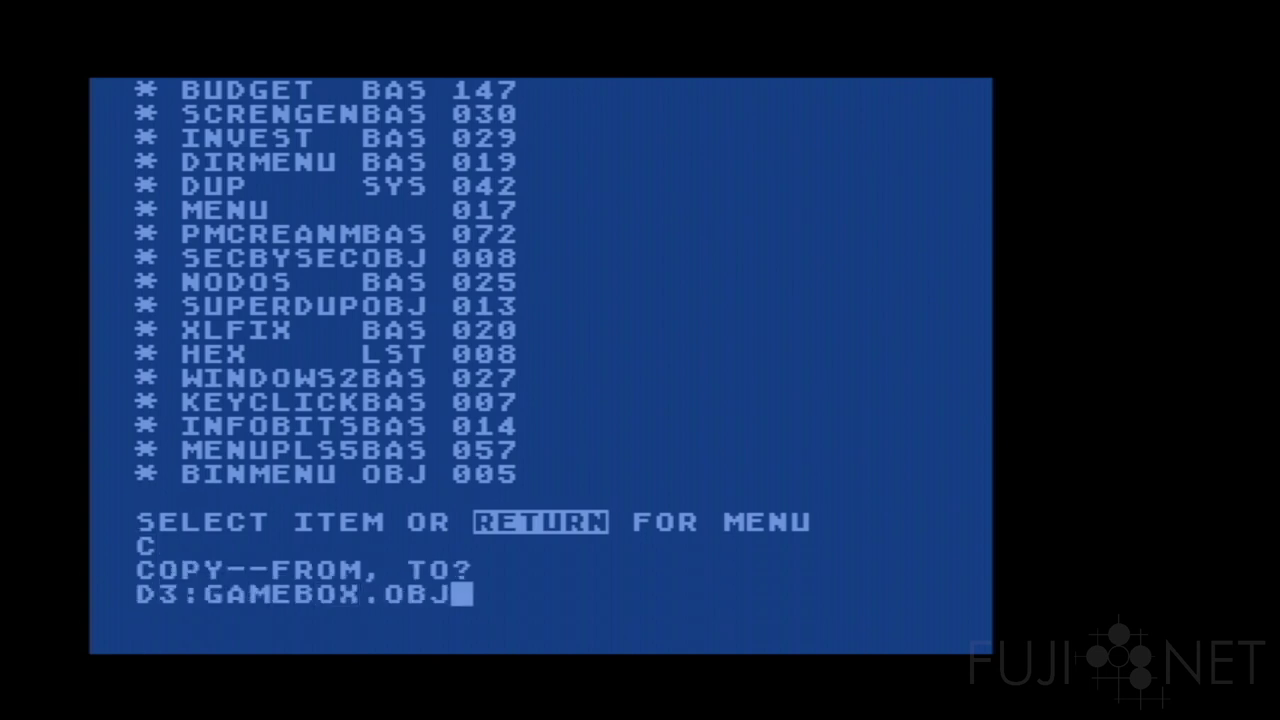
pyautogui.write(',D2:AUTORUN.SYS')
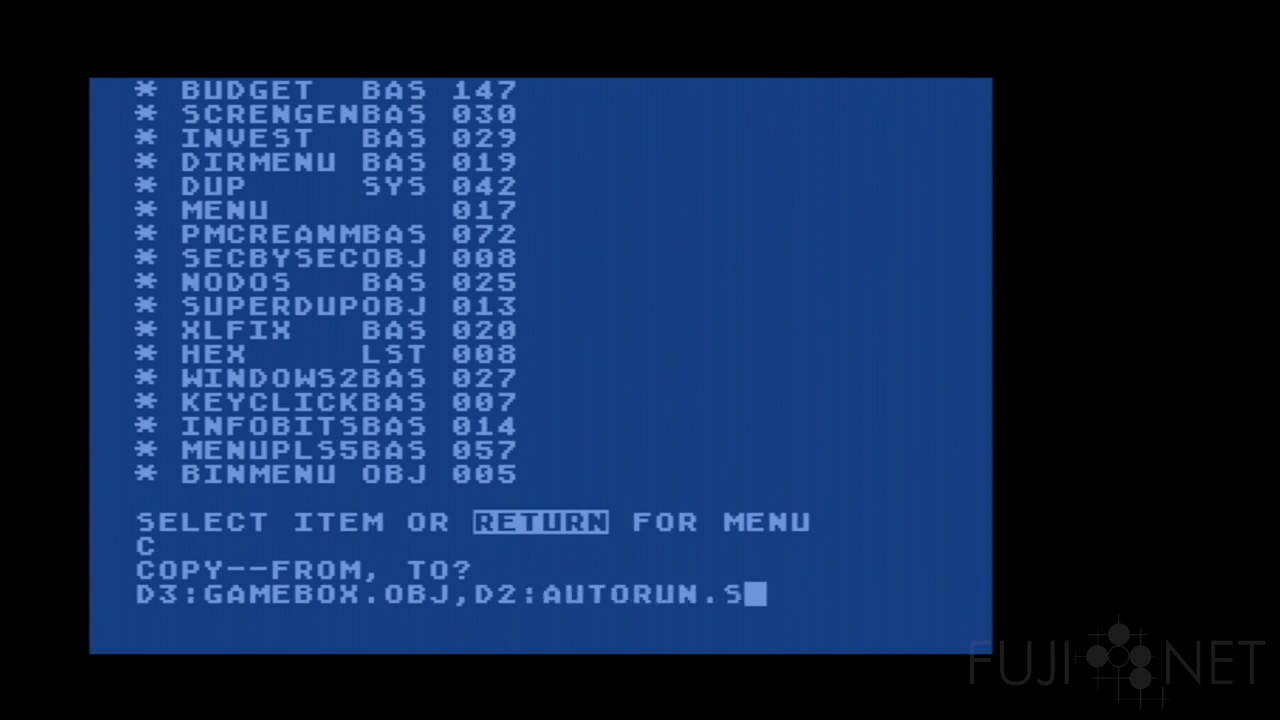
pyautogui.press('Return')
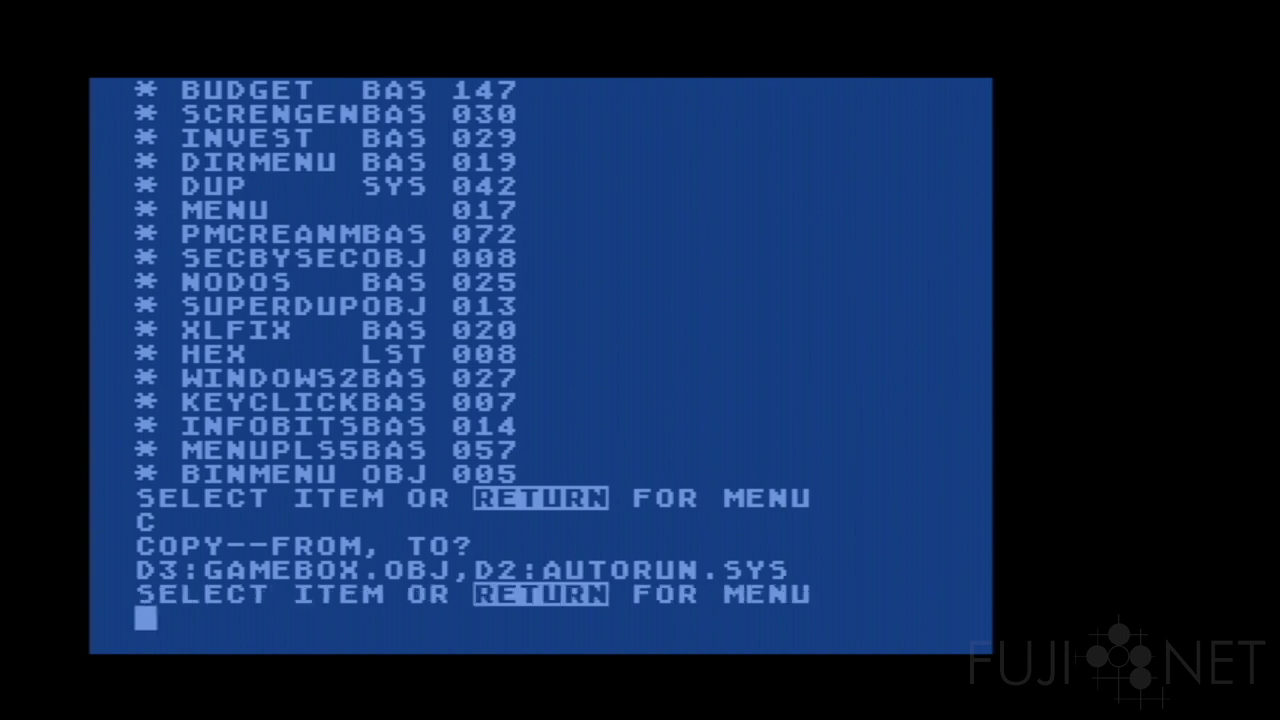
# List drive D2 to confirm AUTORUN.SYS (65 sectors) and 561 free sectors
pyautogui.write('A')
pyautogui.press('Return')
pyautogui.write('D2:')
pyautogui.press('Return')
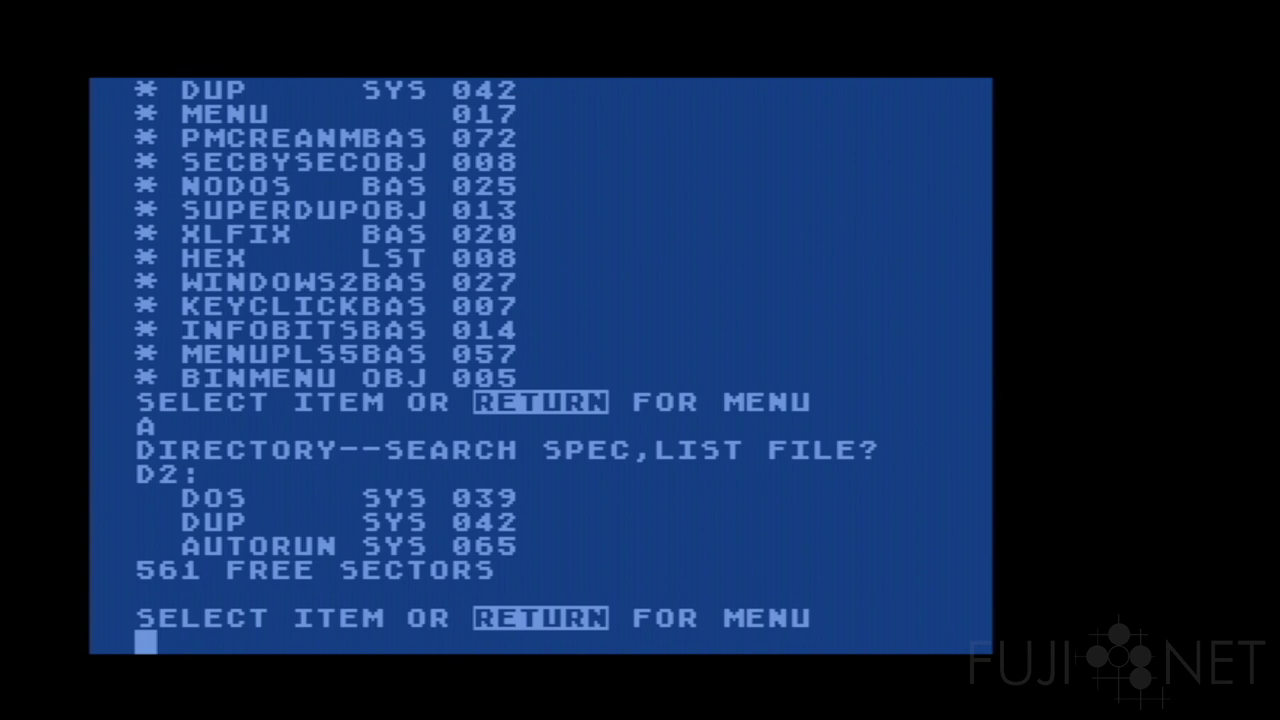
# Enter the copy command D1:N*.*,D2: to copy all N files from drive 1 to drive 2
pyautogui.write('A')
pyautogui.press('Return')
pyautogui.press('Return')
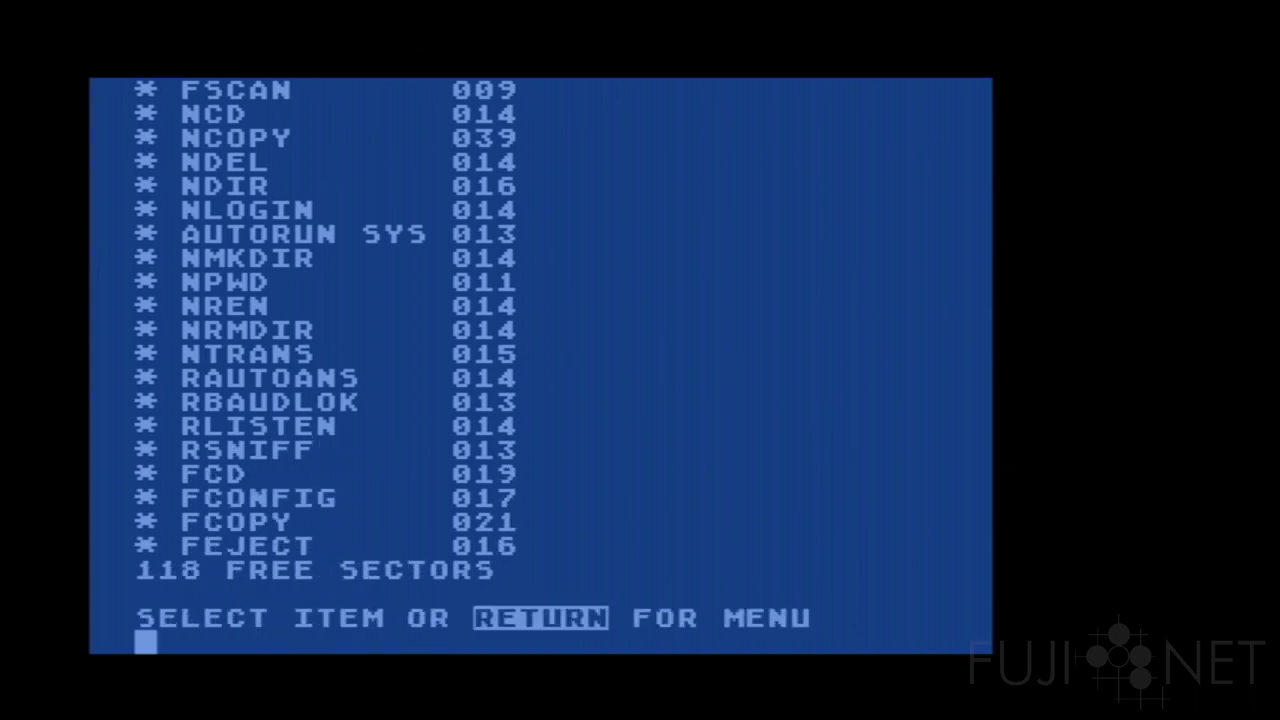
pyautogui.write('C')
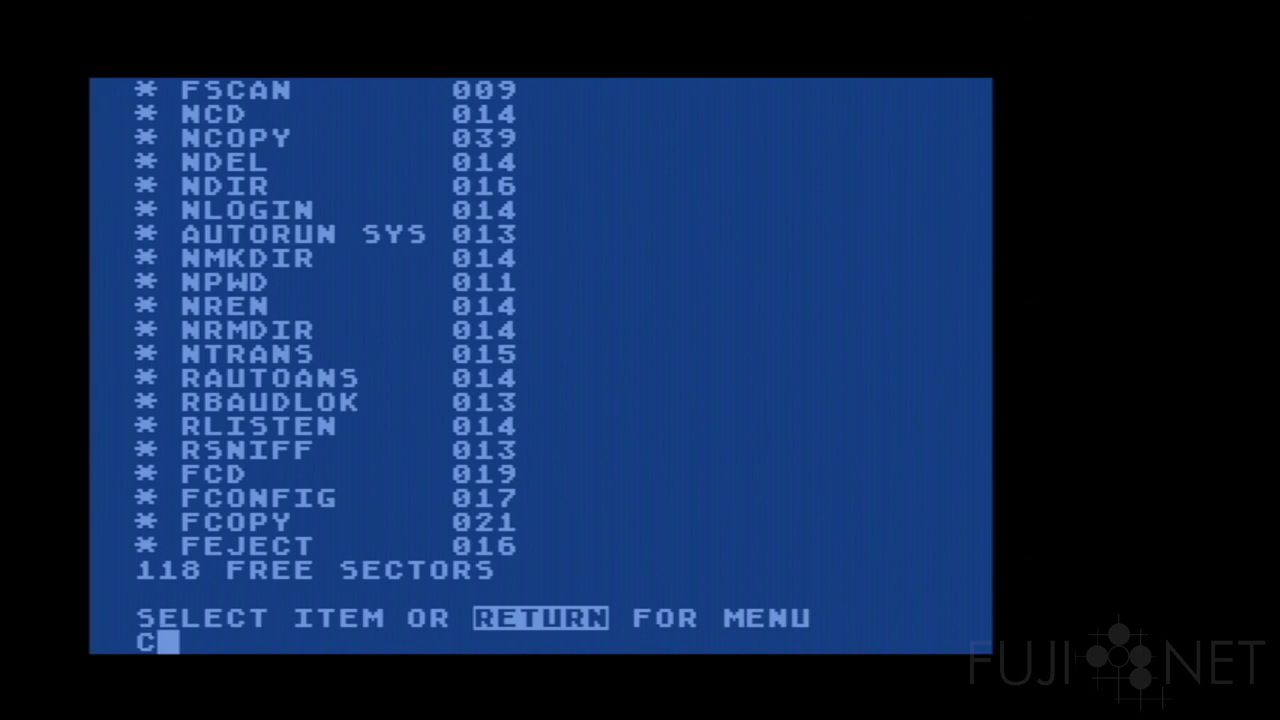
pyautogui.press('Return')
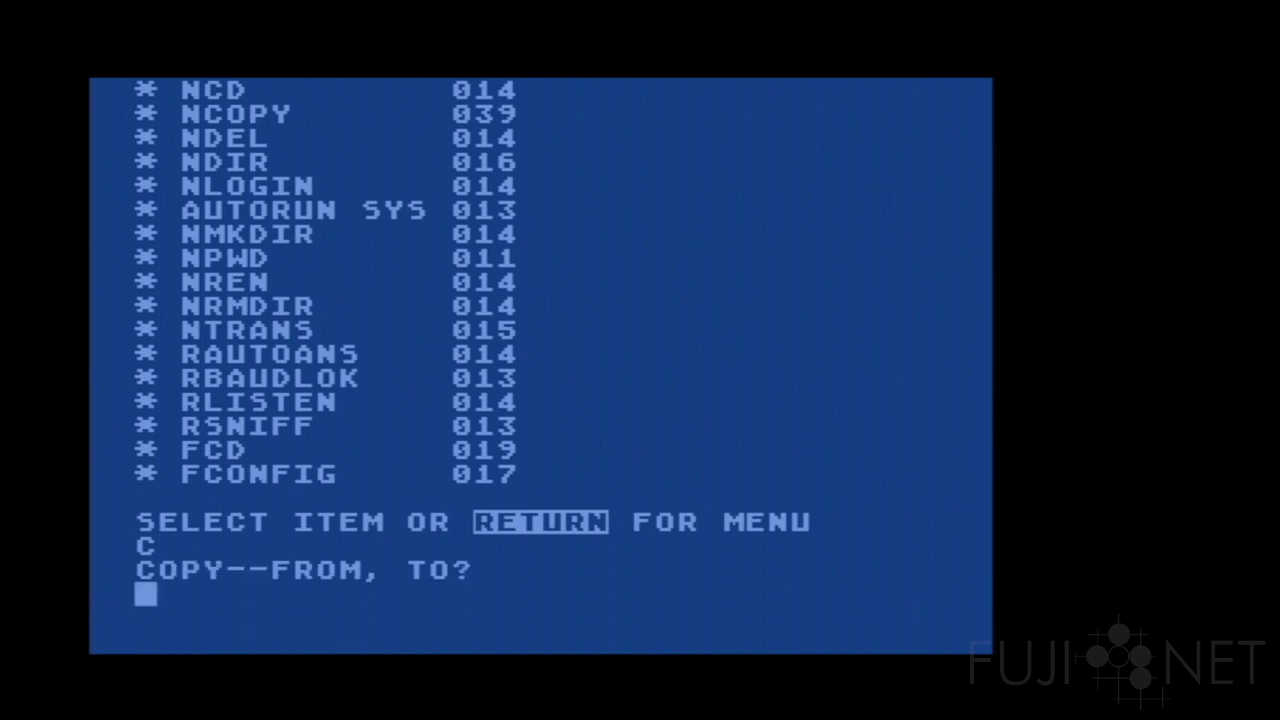
pyautogui.write('D')
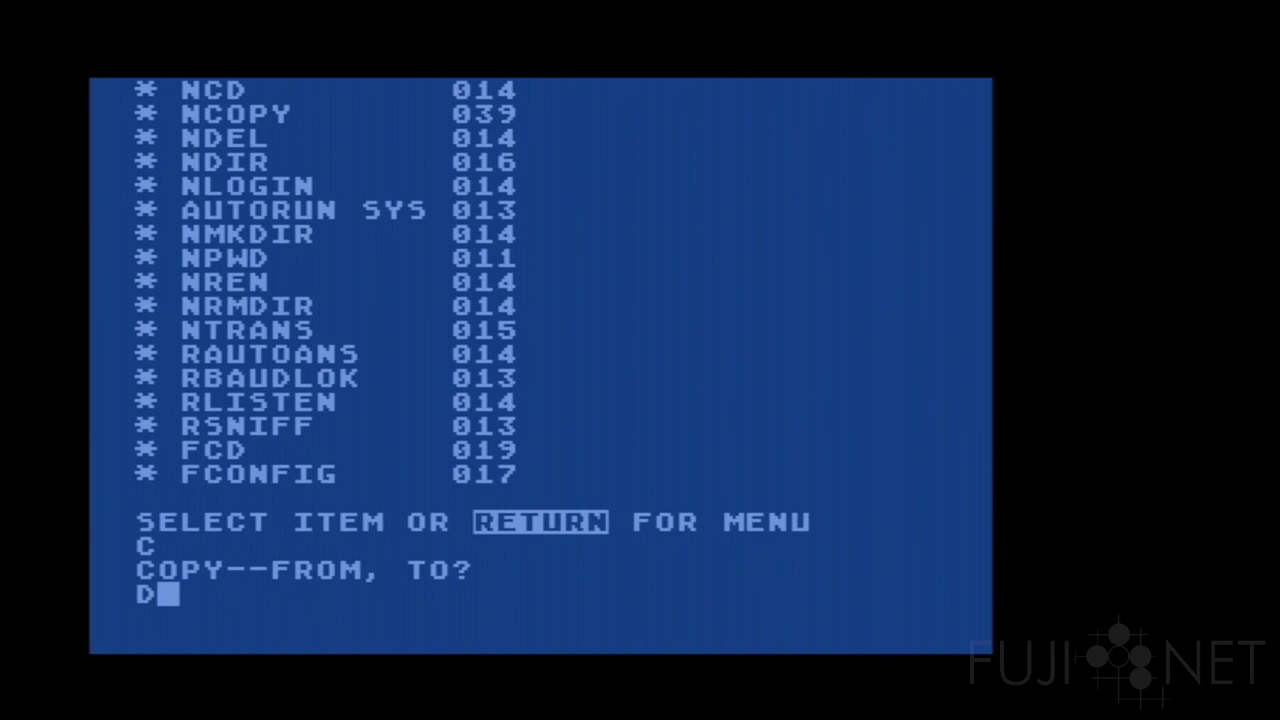
pyautogui.write('2')
pyautogui.press('BackSpace')
pyautogui.press('BackSpace')
pyautogui.write('D3:')
pyautogui.press('BackSpace')
pyautogui.press('BackSpace')
pyautogui.write('1:N*')
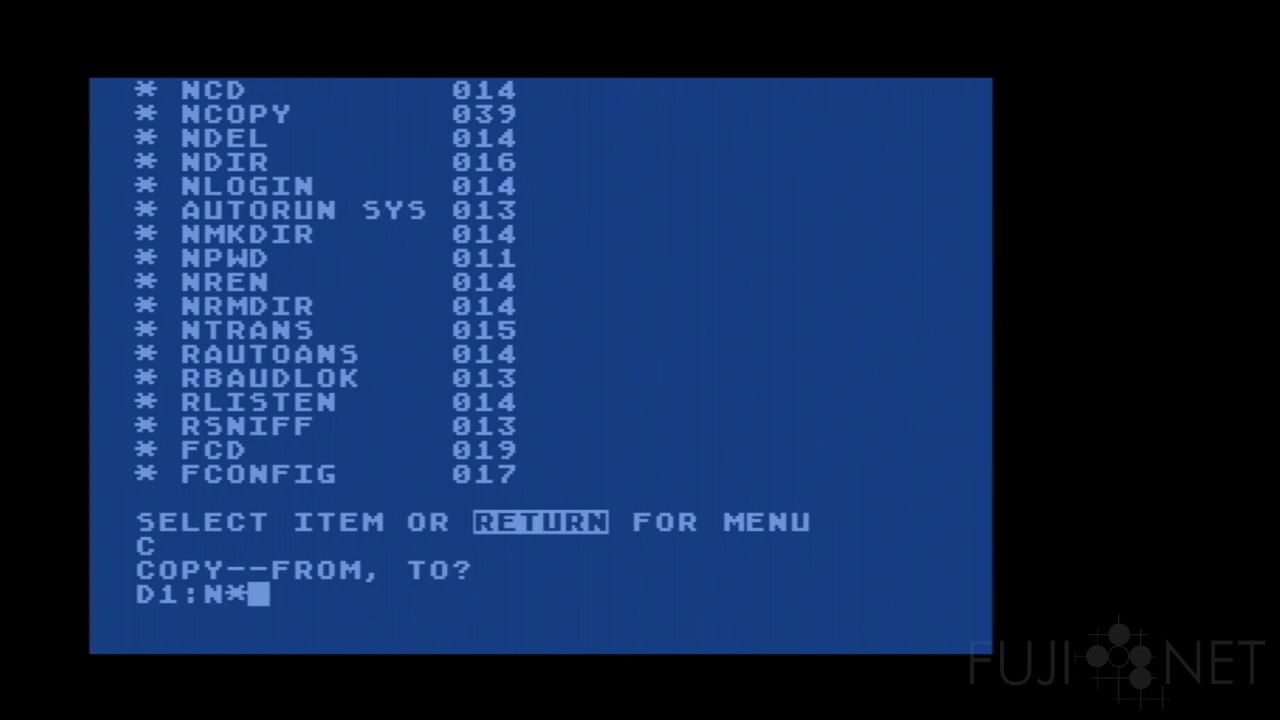
pyautogui.write('.*,')
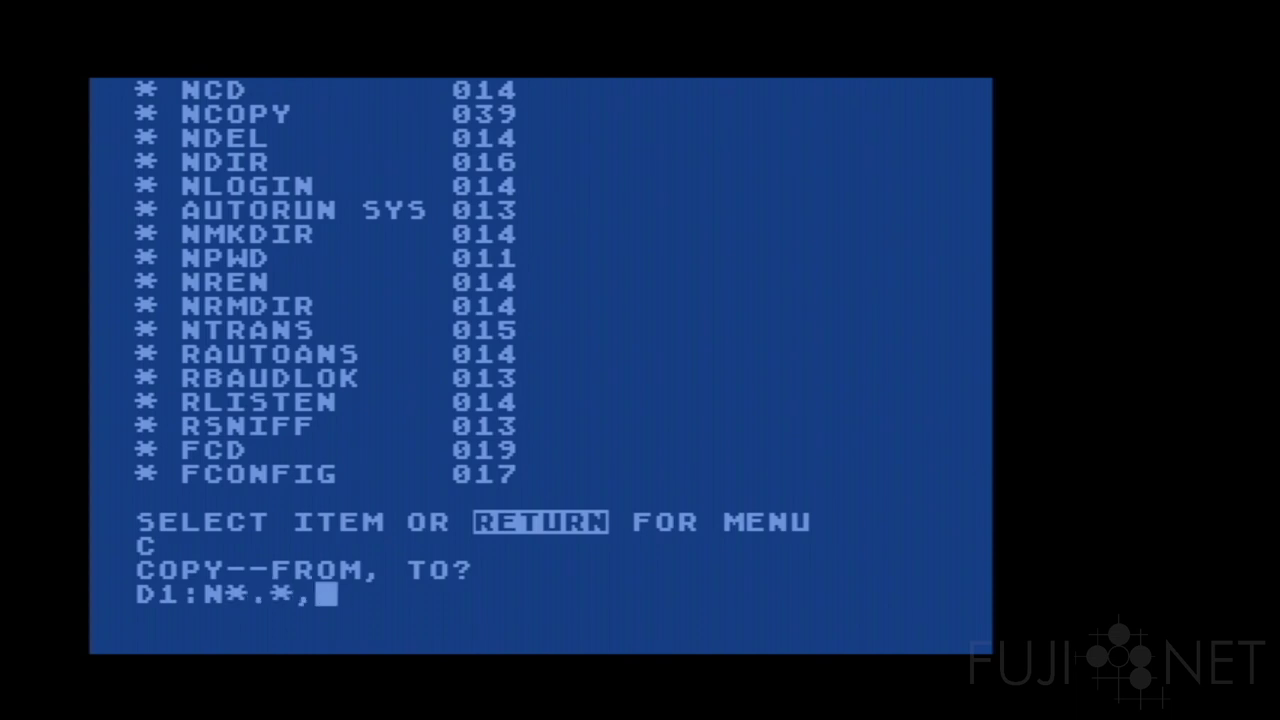
pyautogui.write('D2:')
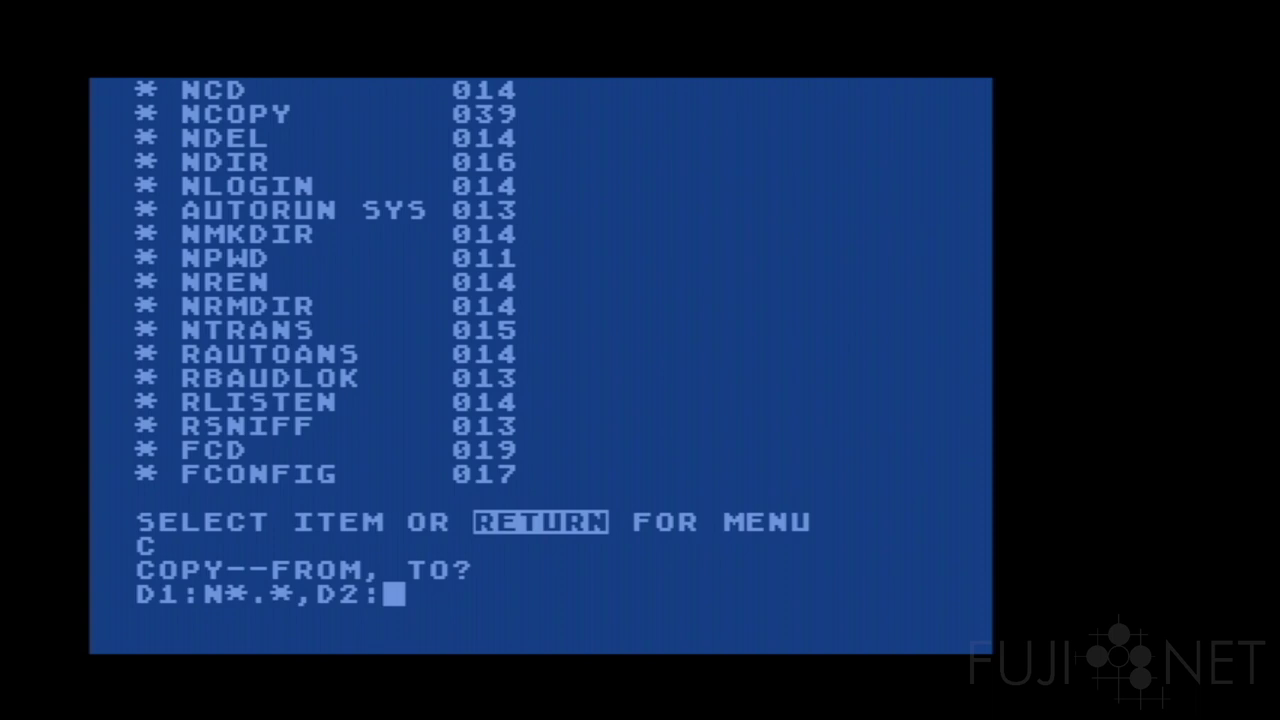
# Run the D1:N*.*,D2: copy to put NCD through NTRANS on drive 2
pyautogui.press('Return')
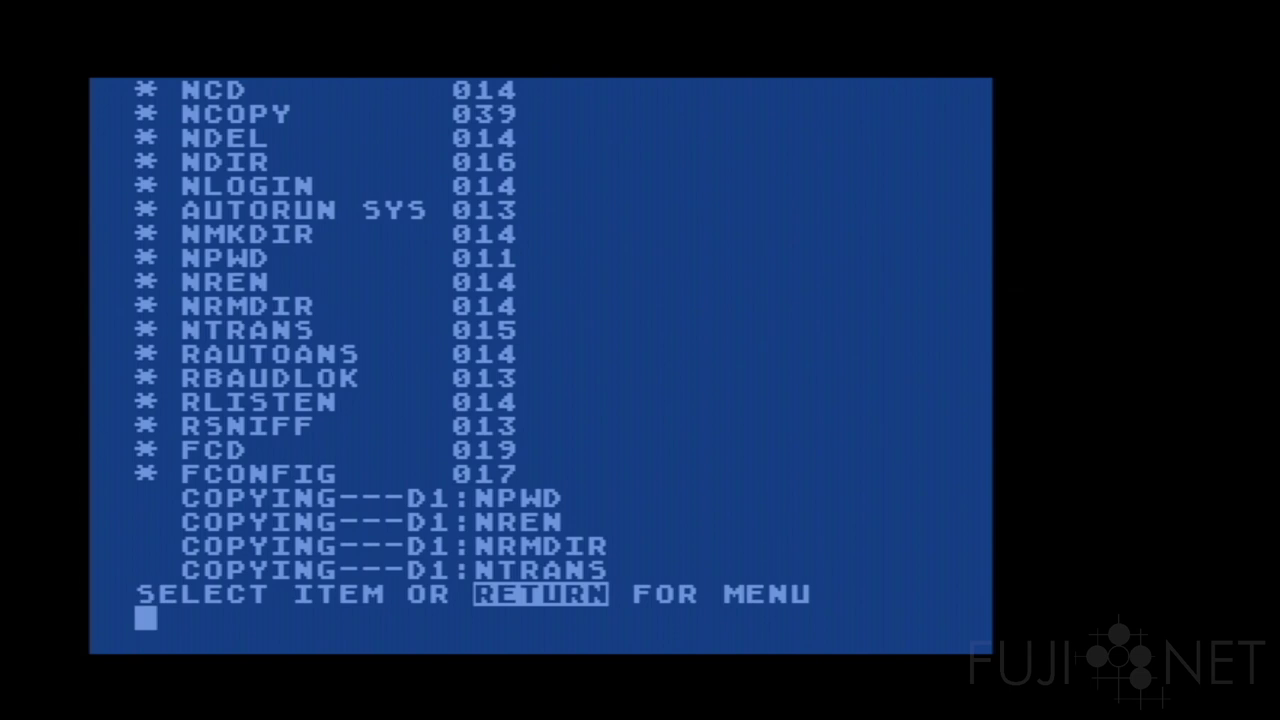
# Copy FLD, FLH and FLS to drive 2 using D1:FL*.*,D2:*.*
pyautogui.write('C')
pyautogui.press('Return')
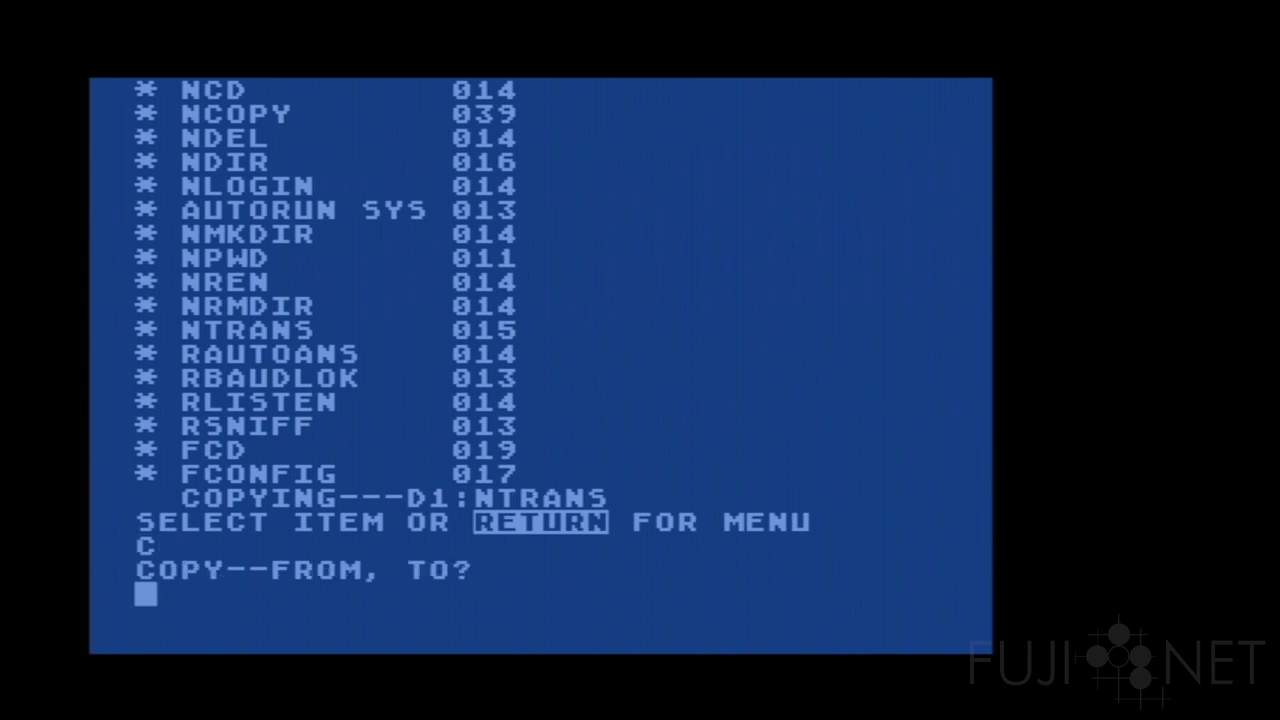
pyautogui.write('D1:F')
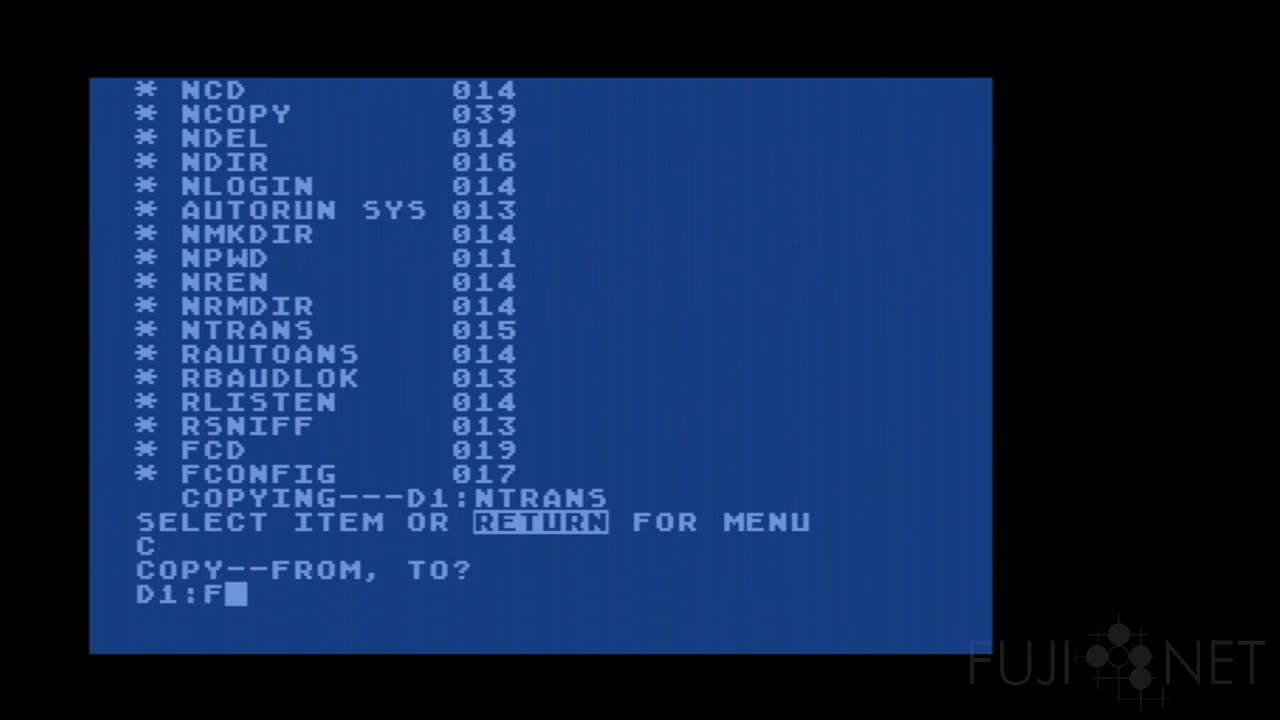
pyautogui.write('L*,')
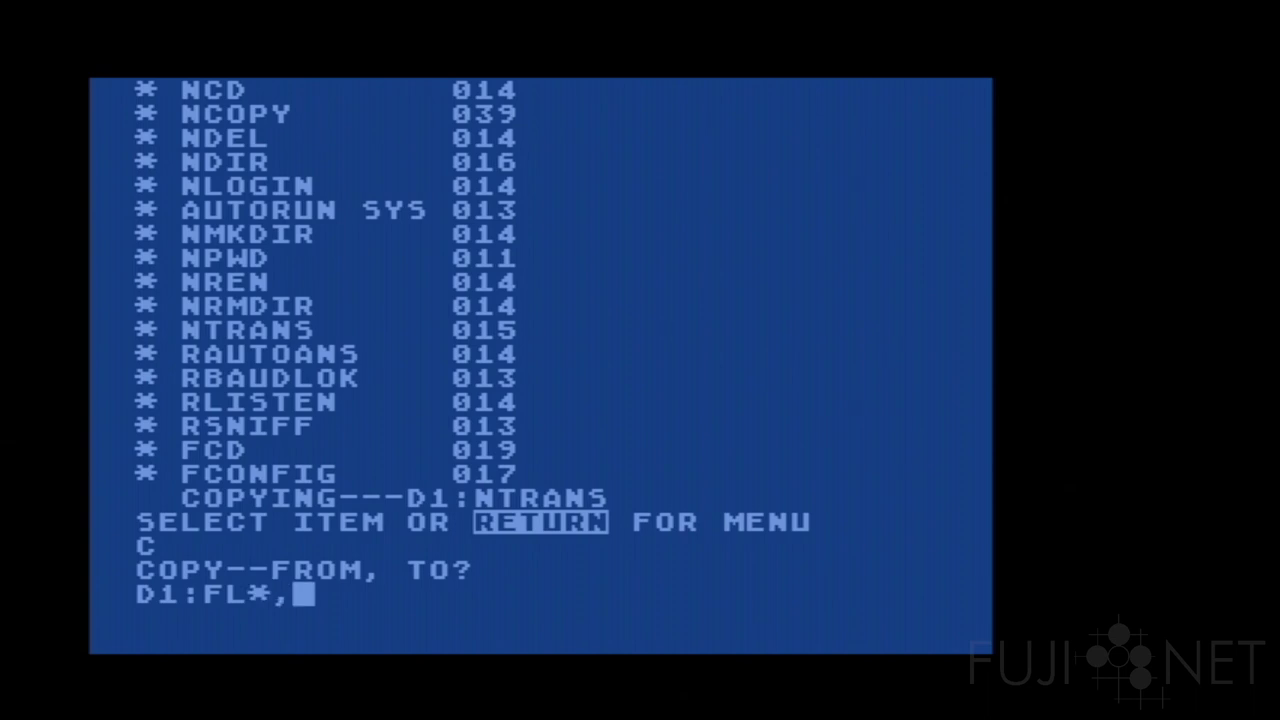
pyautogui.write('D')
pyautogui.press('BackSpace')
pyautogui.press('BackSpace')
pyautogui.write('*')
pyautogui.press('BackSpace')
pyautogui.write('.*,D2:')
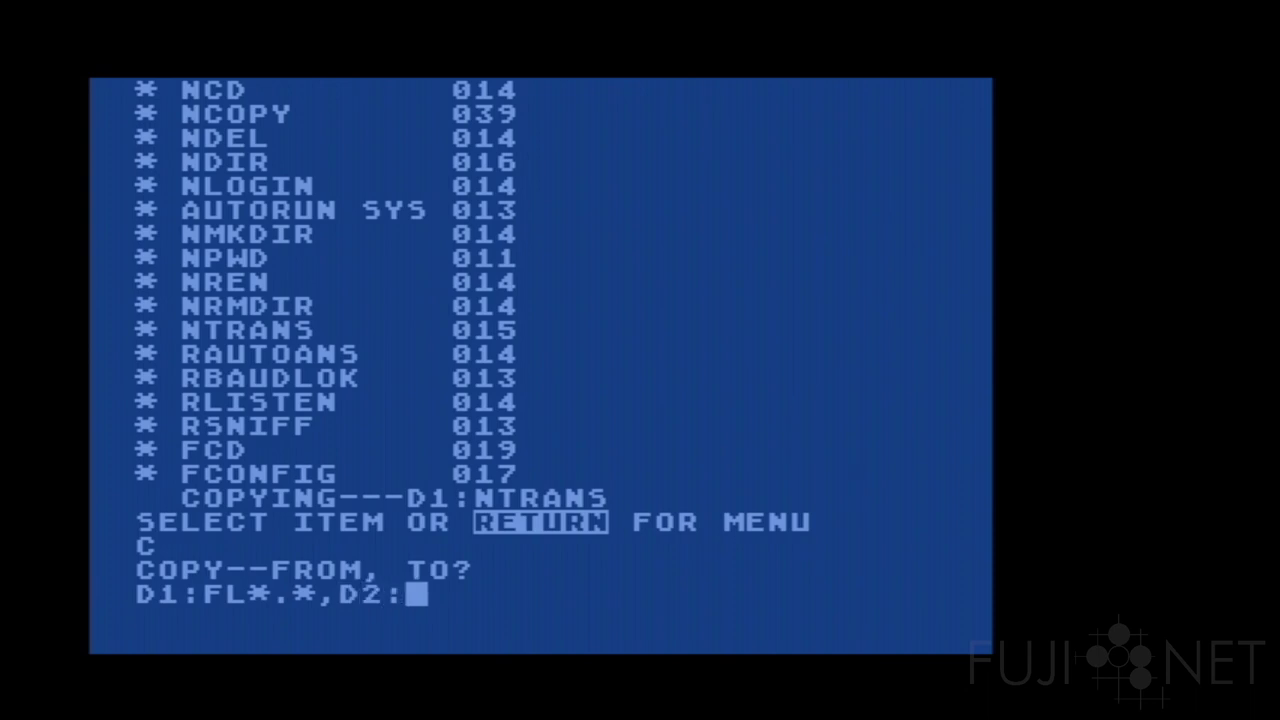
pyautogui.write('*.*')
pyautogui.press('Return')
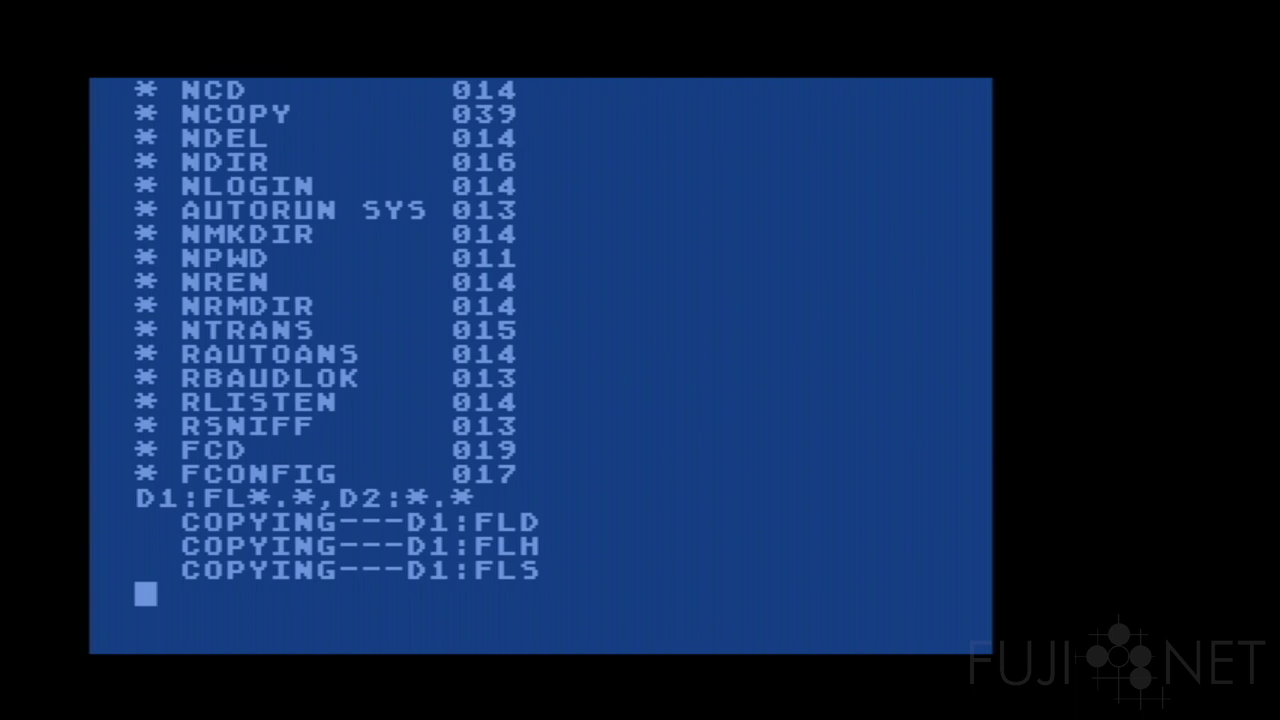
# Copy FNEW to drive 2 with D1:FNEW,D2:FNEW
pyautogui.write('C')
pyautogui.press('Return')
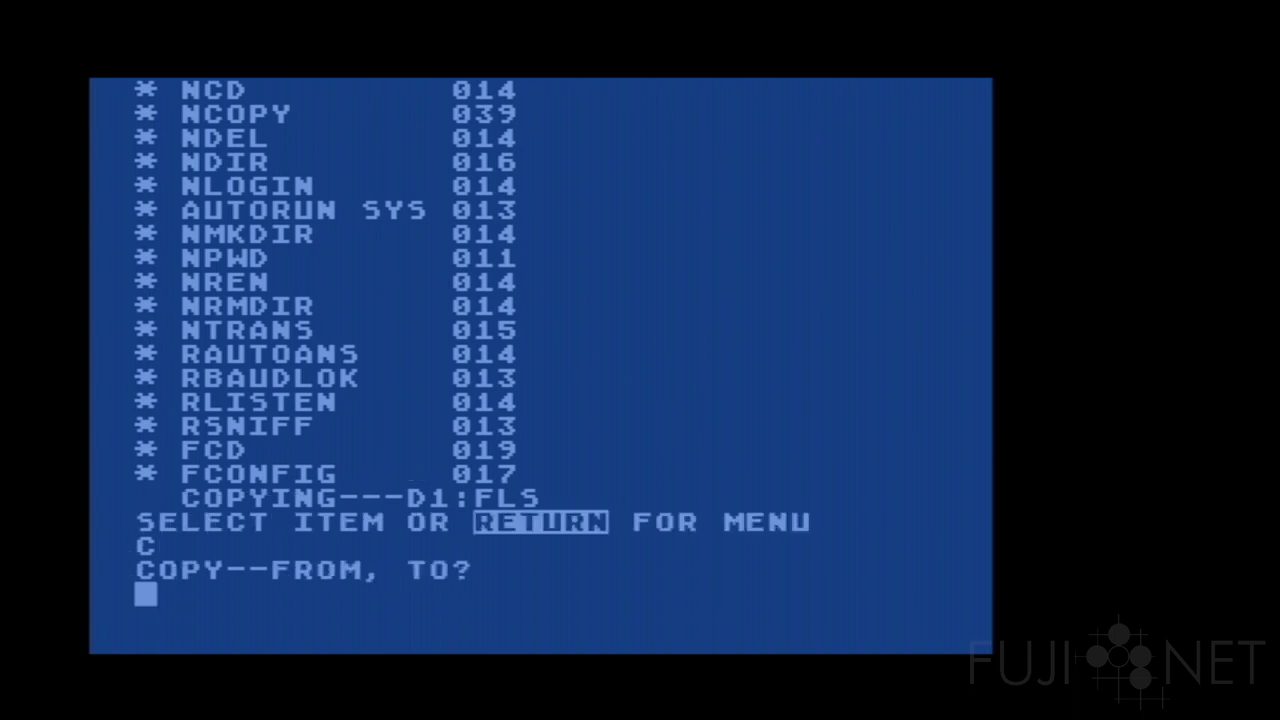
pyautogui.write('D1:FNEW')
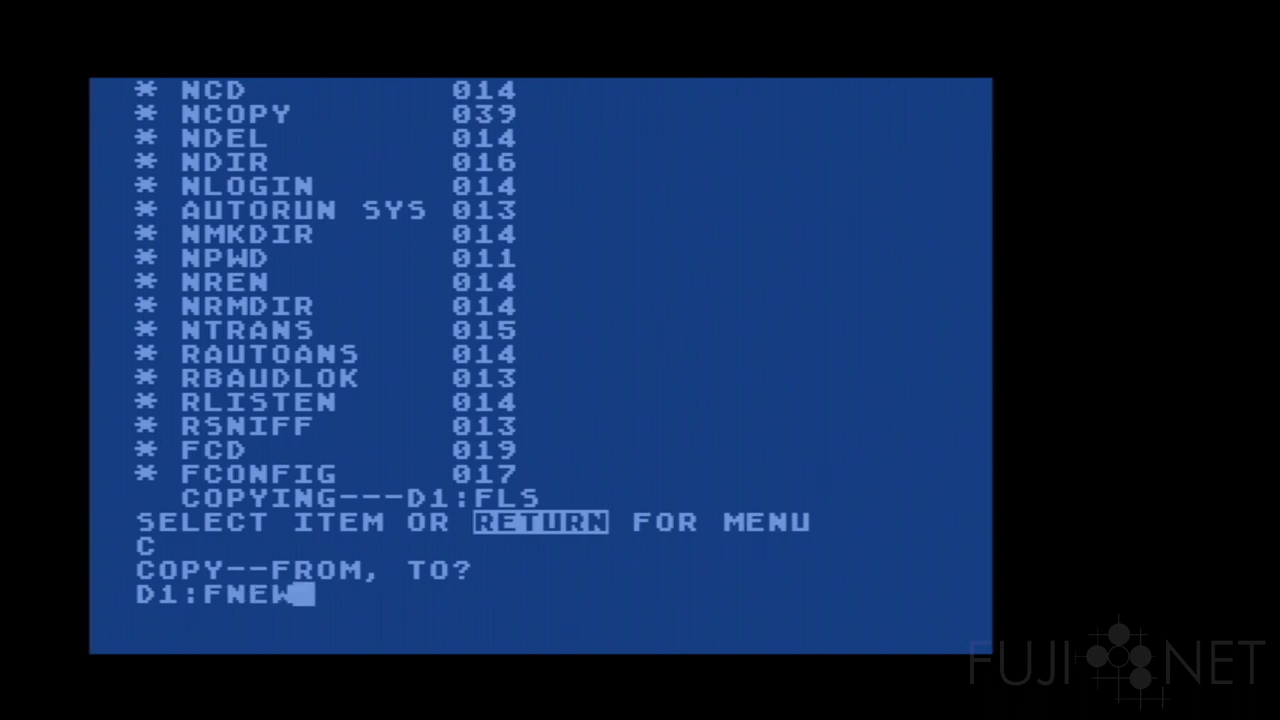
pyautogui.write(',D2:FNEW')
pyautogui.press('Return')
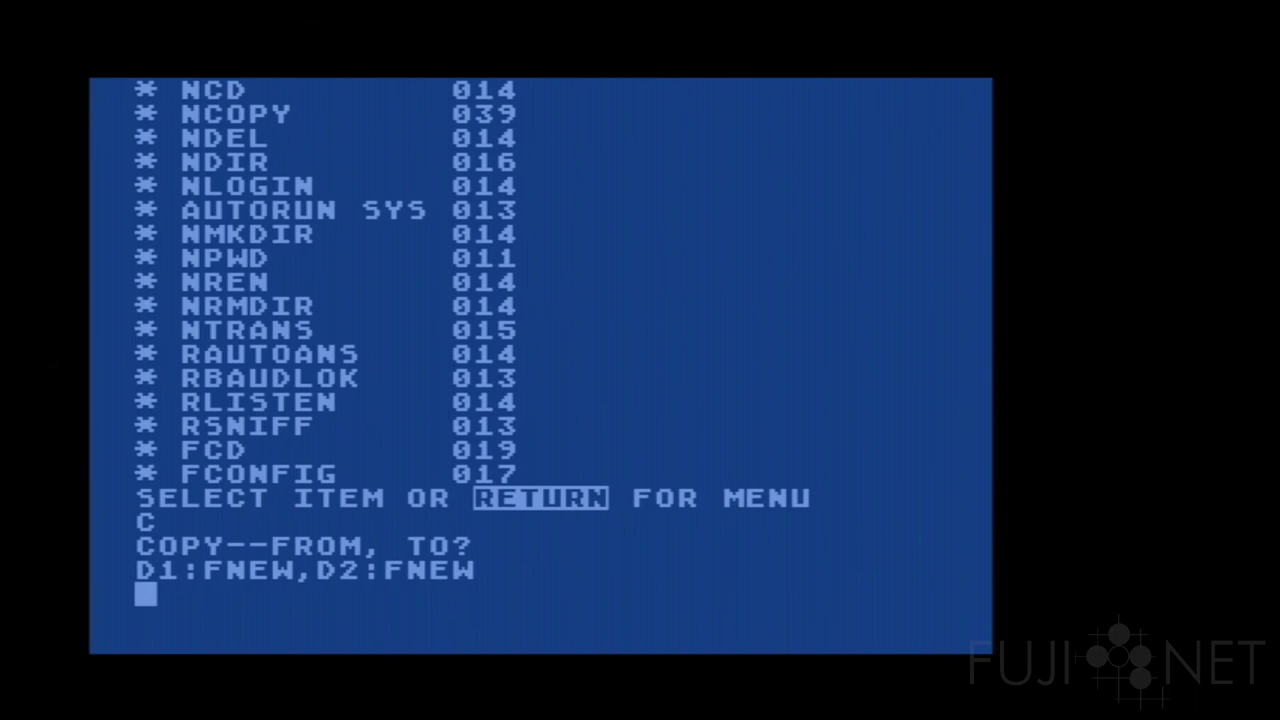
# List the F*.* files on drive 1 and the directory of D2:
pyautogui.write('AF')
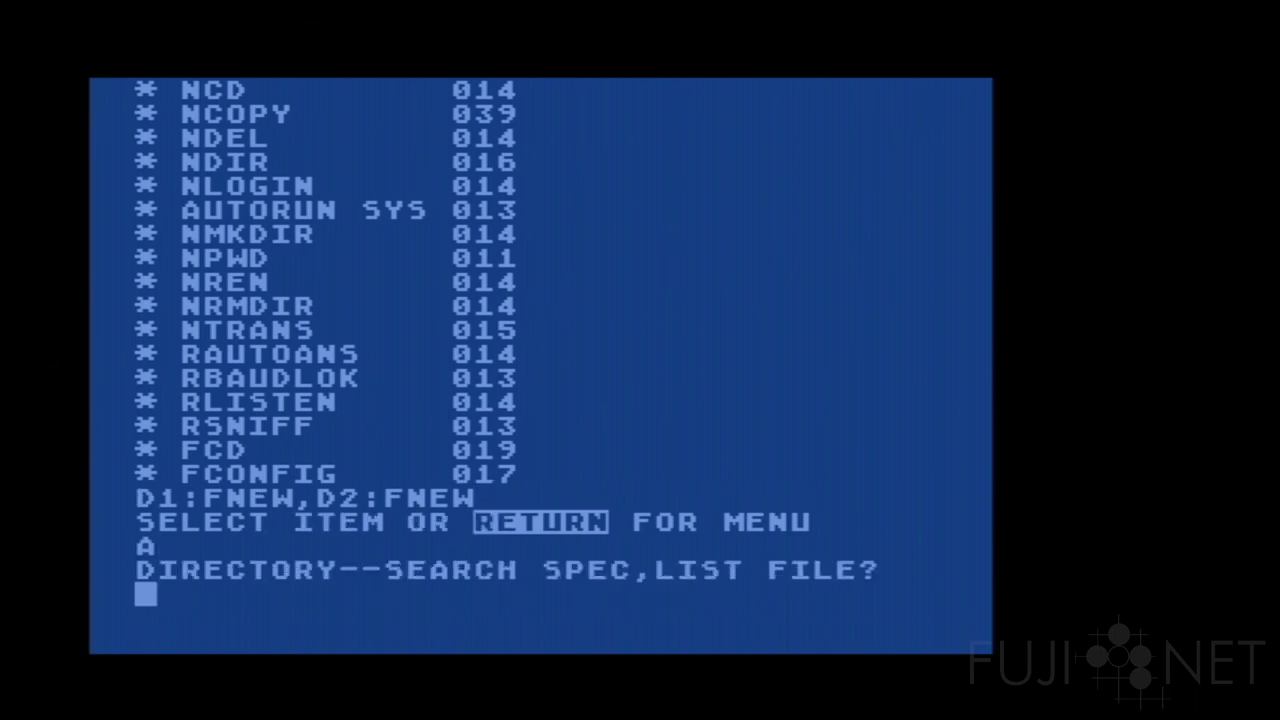
pyautogui.press('BackSpace')
pyautogui.write('F*.*')
pyautogui.press('Return')
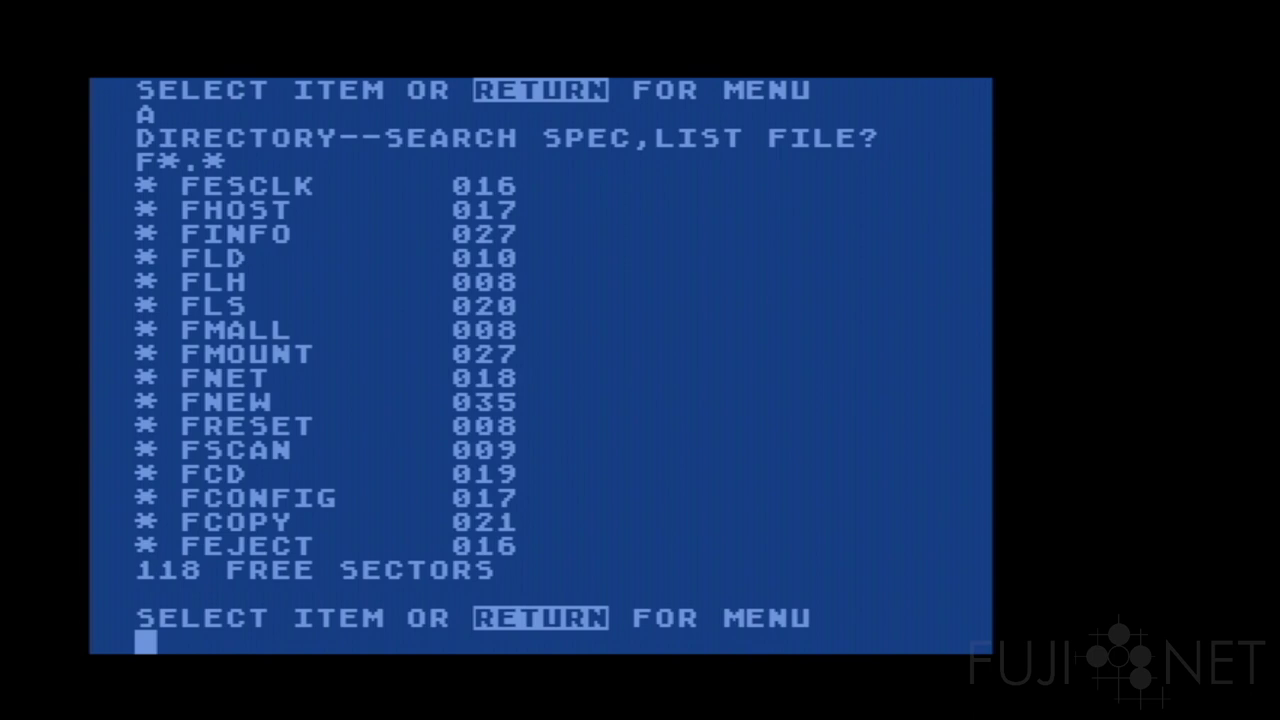
pyautogui.write('A')
pyautogui.press('Return')
pyautogui.write('D2:')
pyautogui.press('Return')
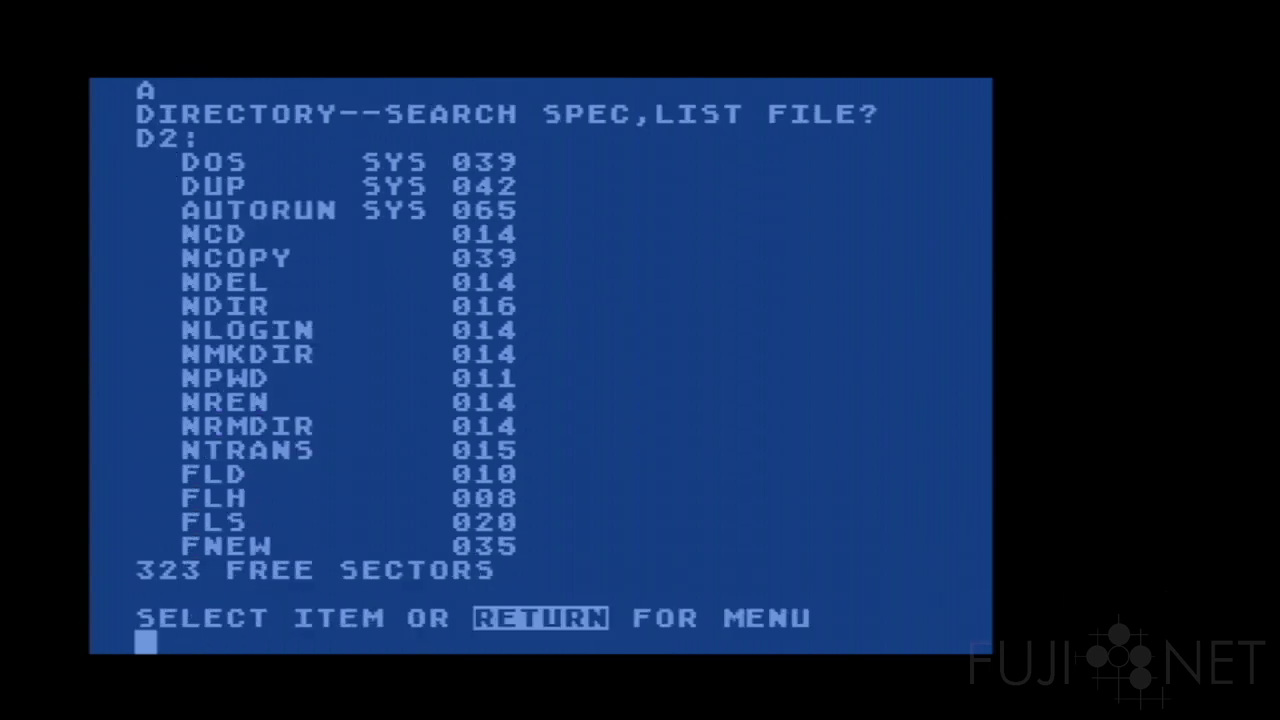
# Copy FMOUNT, FEJECT and FHOST from drive 1 to drive 2
pyautogui.write('C')
pyautogui.press('Return')
pyautogui.write('D1:FMOUU')
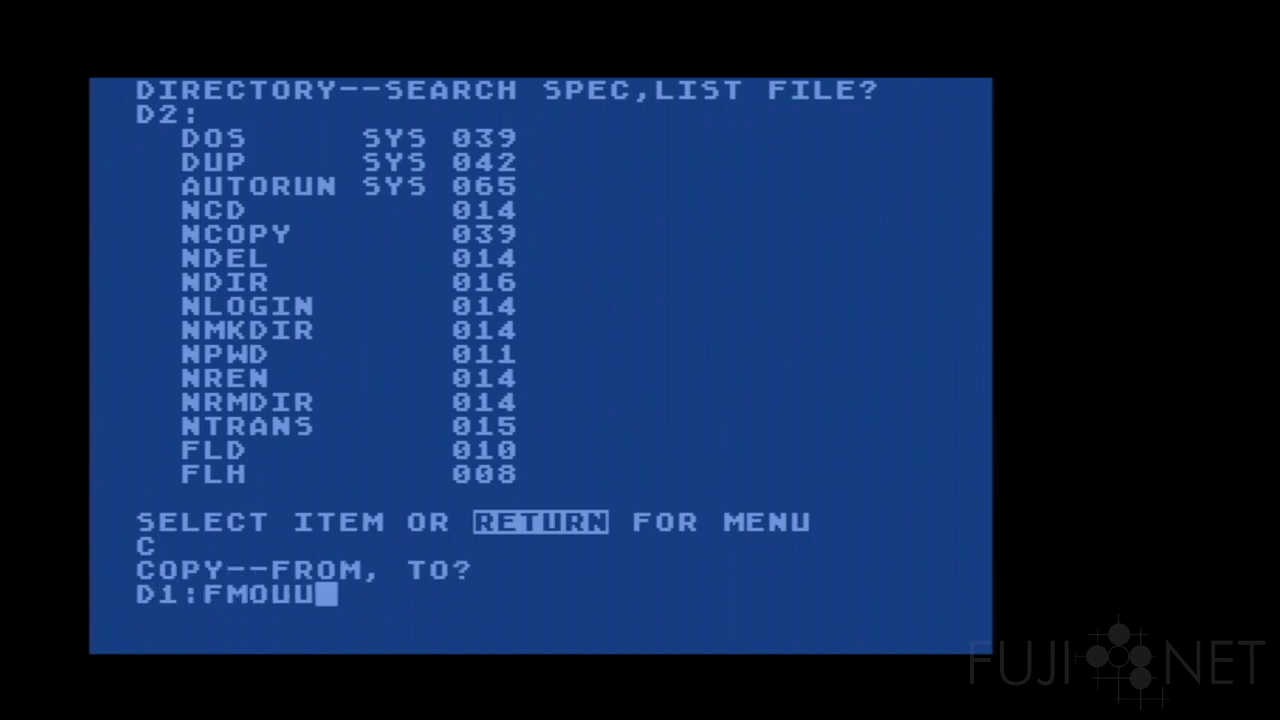
pyautogui.write('T,D2:FMOUNT')
pyautogui.press('Return')
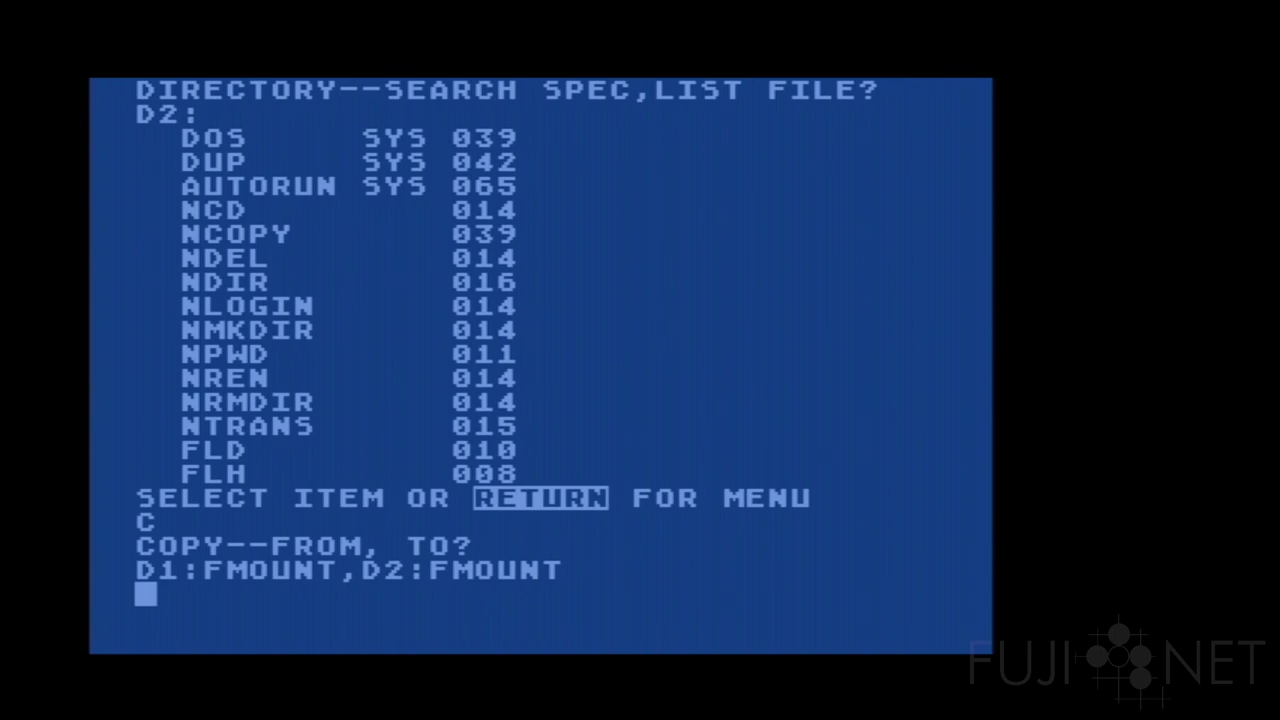
pyautogui.write('C')
pyautogui.press('Return')
pyautogui.write('D1:FEJECT,D2:FEJECT')
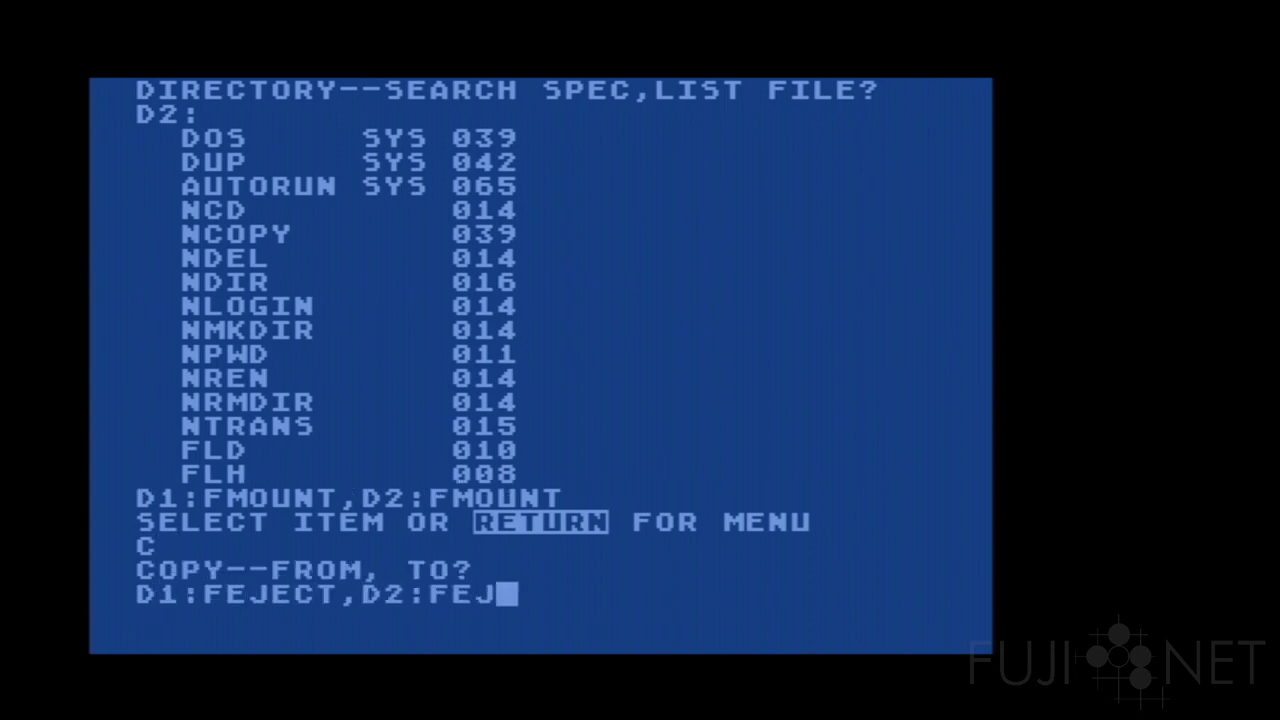
pyautogui.press('Return')
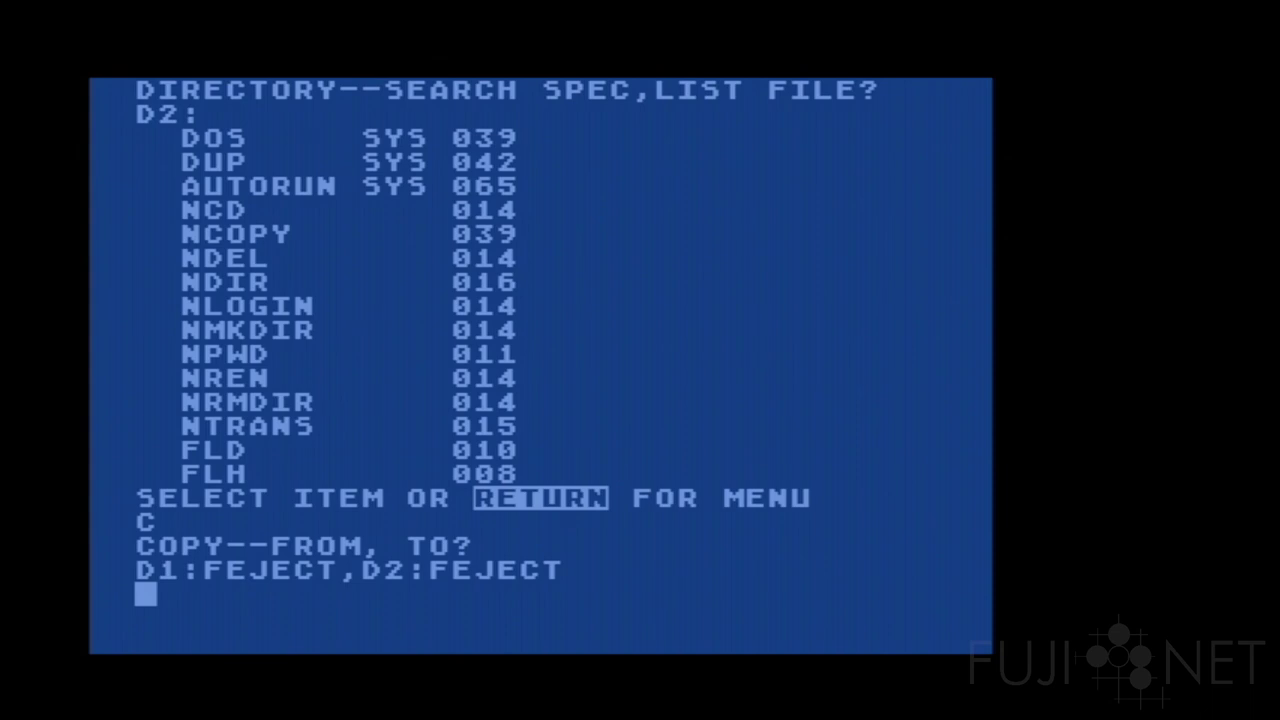
pyautogui.write('C')
pyautogui.press('Return')
pyautogui.write('D1:F')
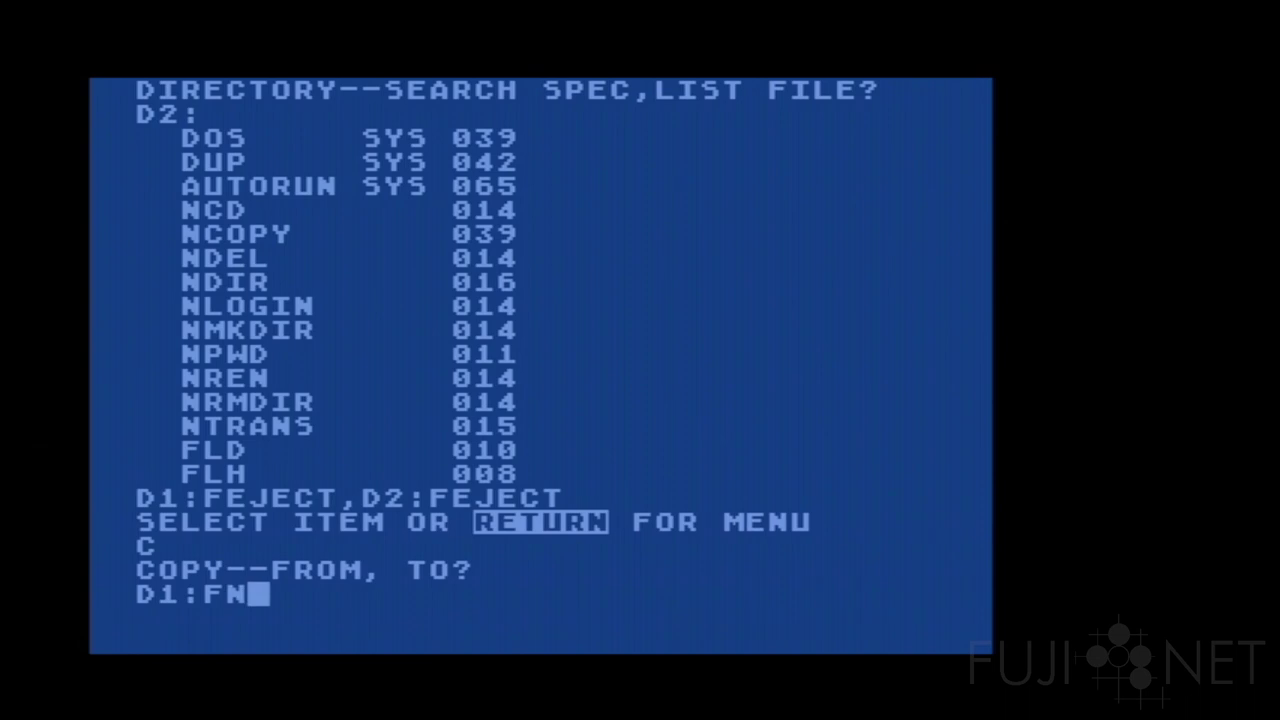
pyautogui.write('HOST,D2:FHOST')
pyautogui.press('Return')
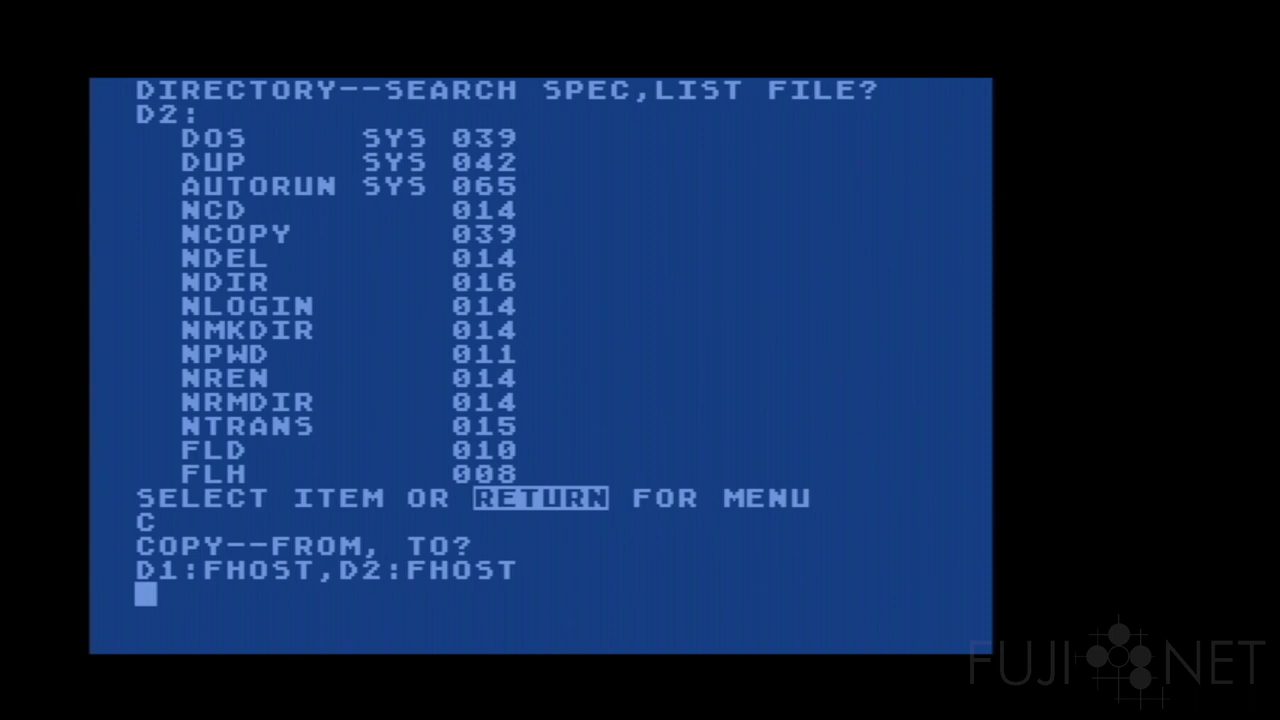
# List D2: to confirm the new F utilities and 263 free sectors
pyautogui.write('A')
pyautogui.press('Return')
pyautogui.write('D2:')
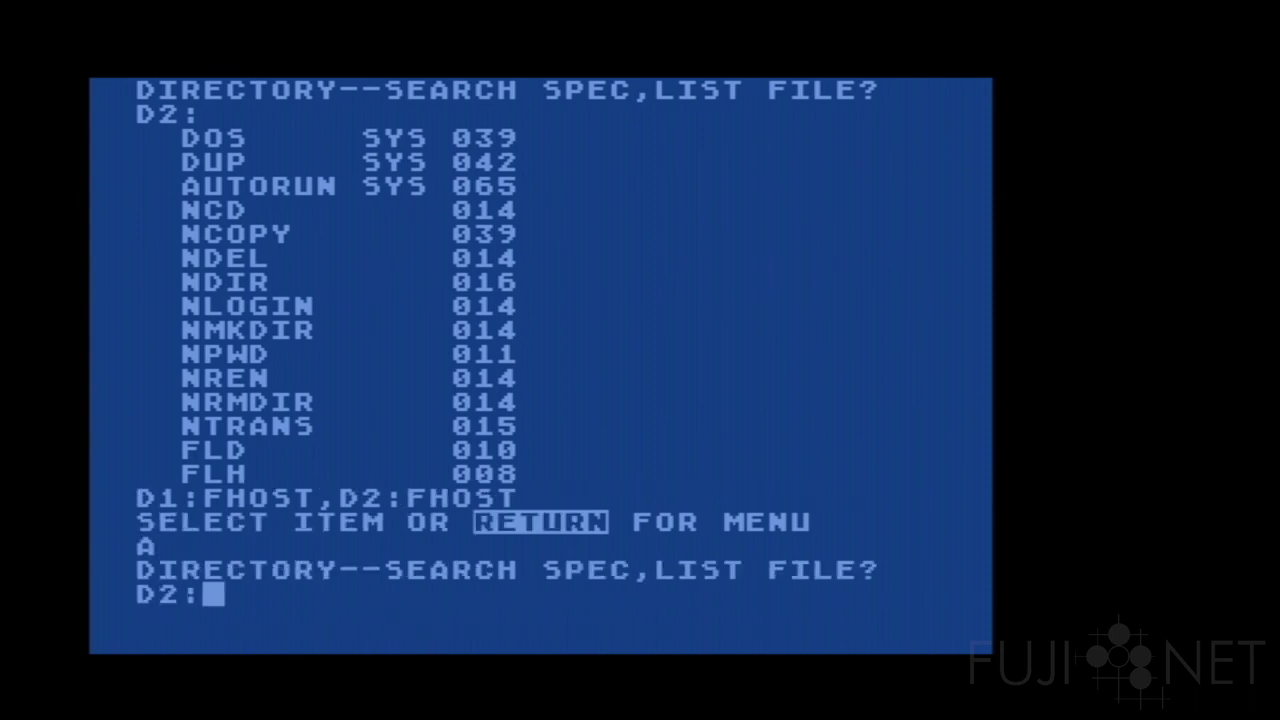
pyautogui.press('Return')
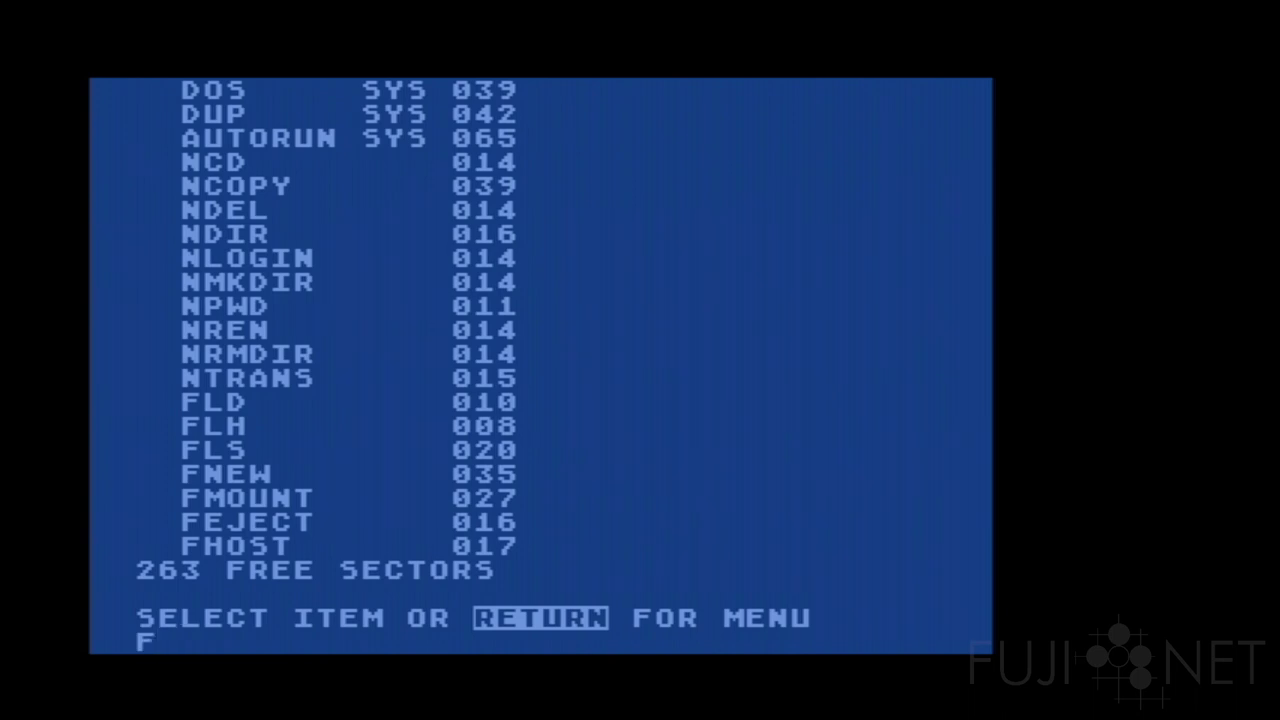
# Lock all files on drive 2 with D2:*.*
pyautogui.write('F')
pyautogui.press('Return')
pyautogui.write('D2:*.*')
pyautogui.press('Return')
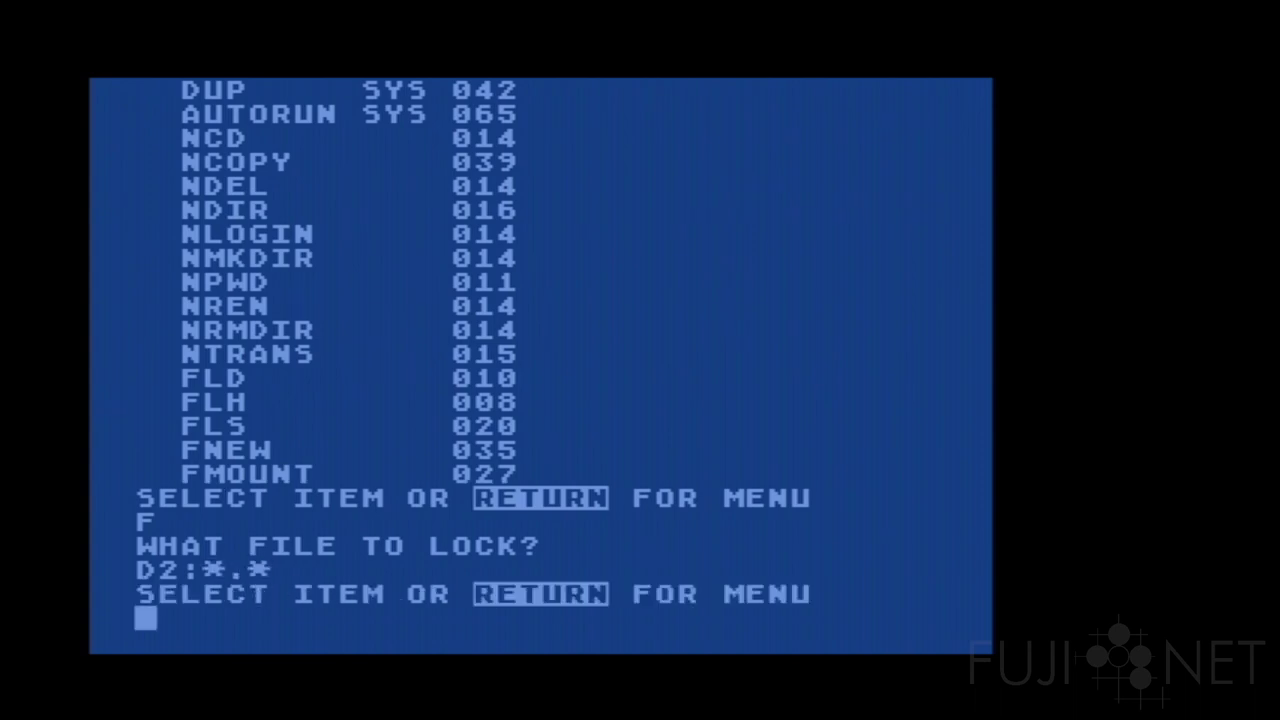
# List D2: to check every file shows the locked asterisk
pyautogui.write('A')
pyautogui.press('Return')
pyautogui.write('D2:')
pyautogui.press('Return')
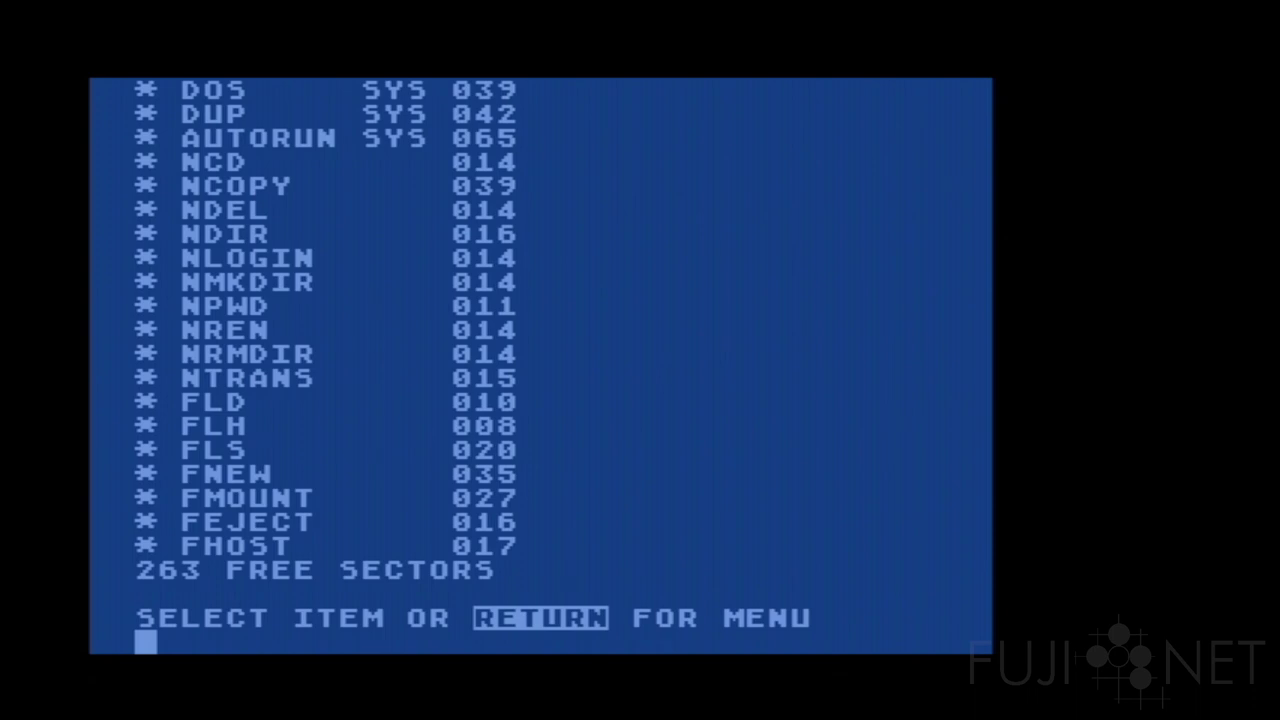
# Cold-start at address E477 into GameBox Handler, then choose 7 END to exit
pyautogui.write('M')
pyautogui.press('Return')
pyautogui.write('E47')
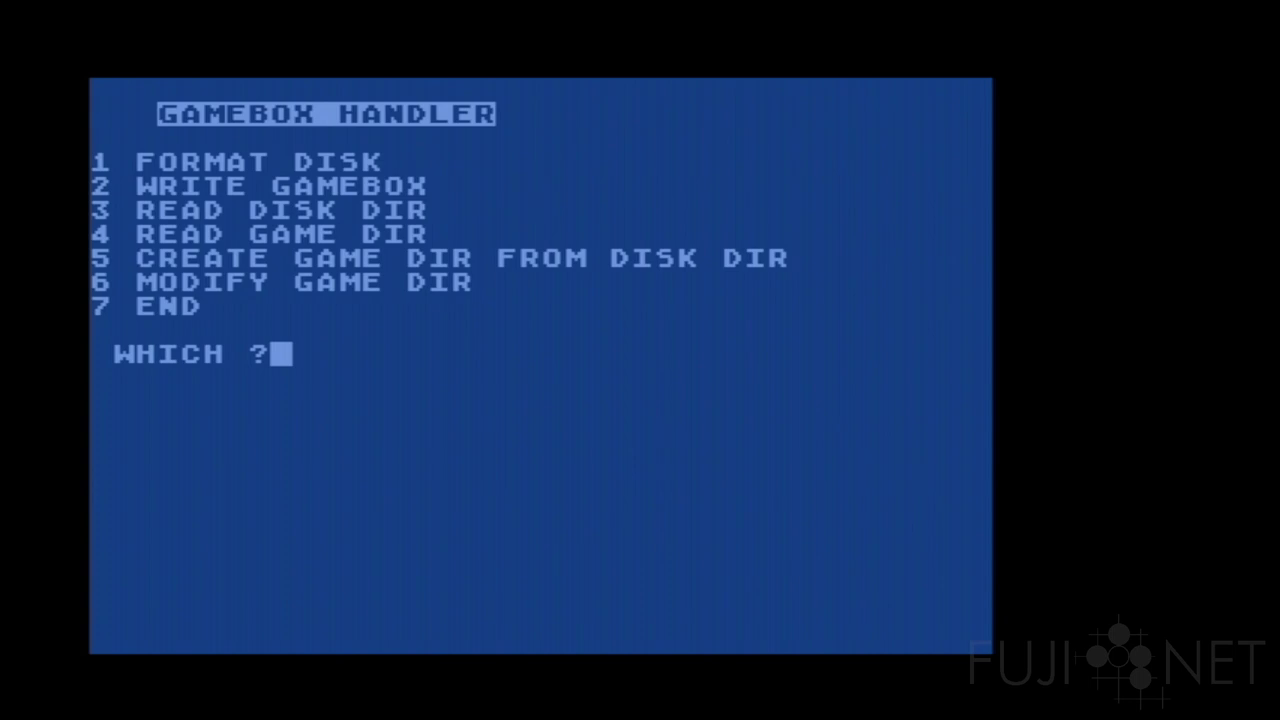
pyautogui.write('7')
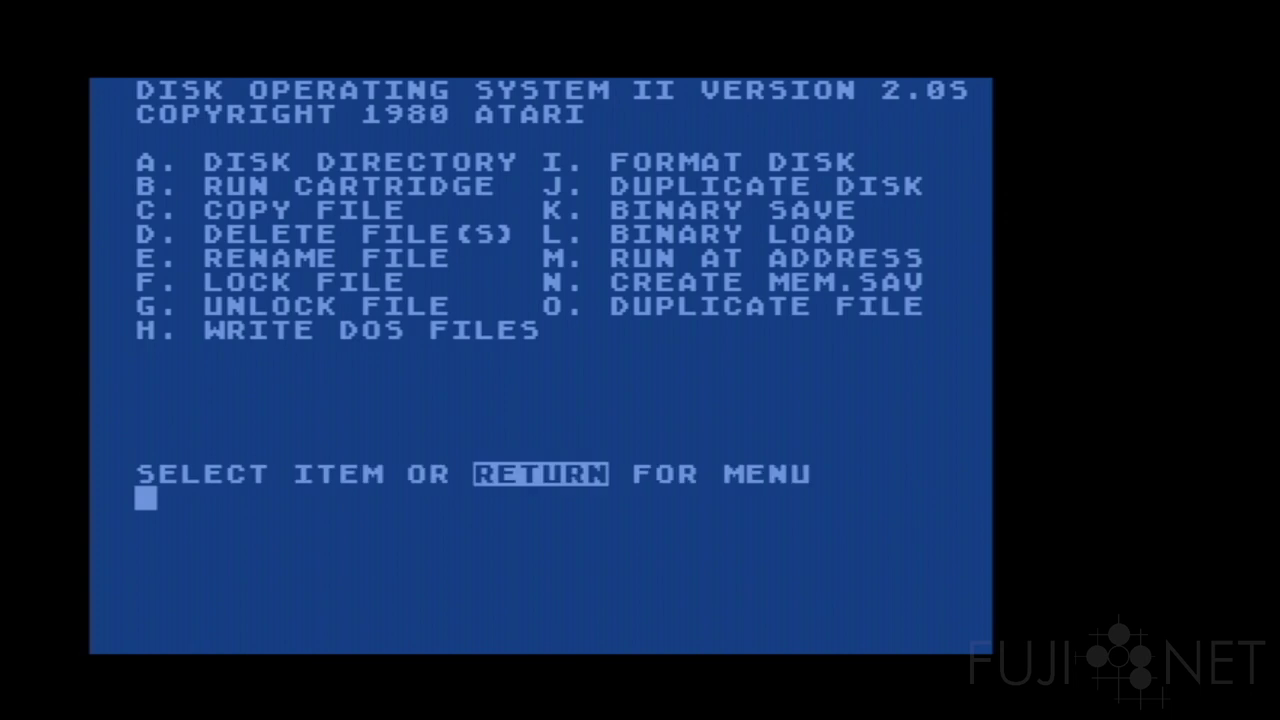
# List the directory, then binary-load FLD to show mounted images in drive slots
pyautogui.write('A')
pyautogui.press('Return')
pyautogui.press('Return')
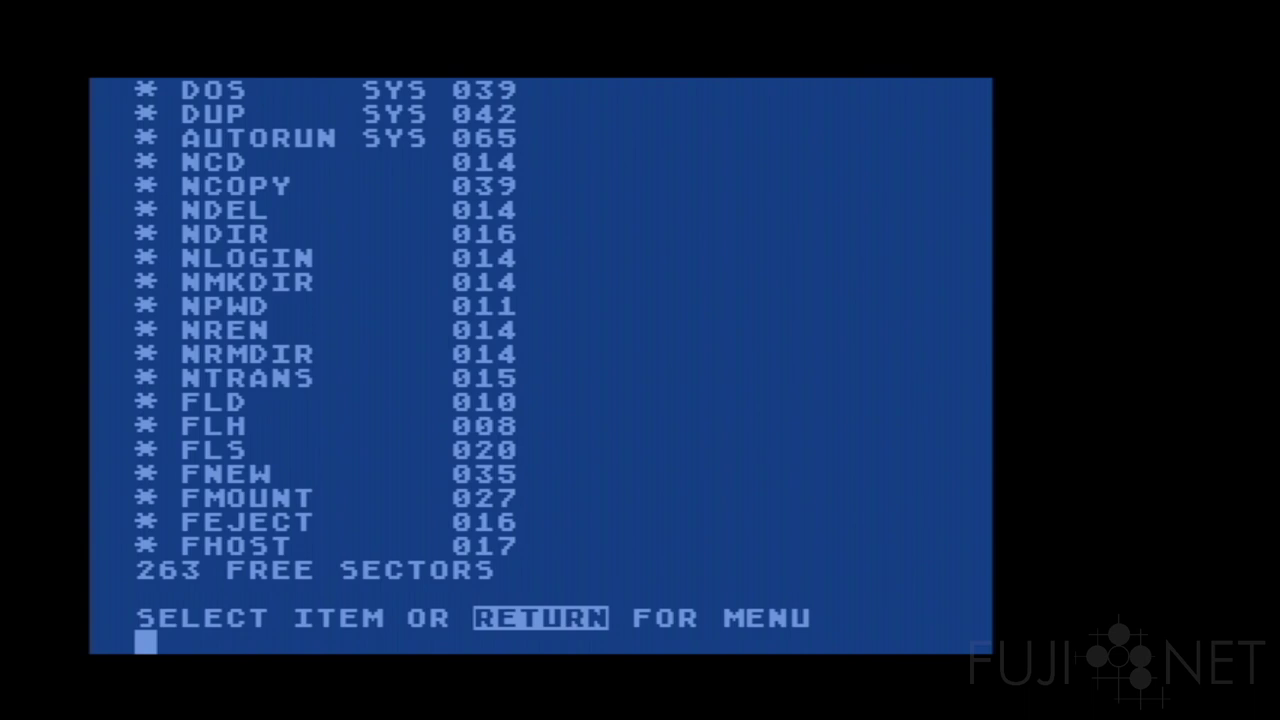
pyautogui.write('L')
pyautogui.press('Return')
pyautogui.write('F')
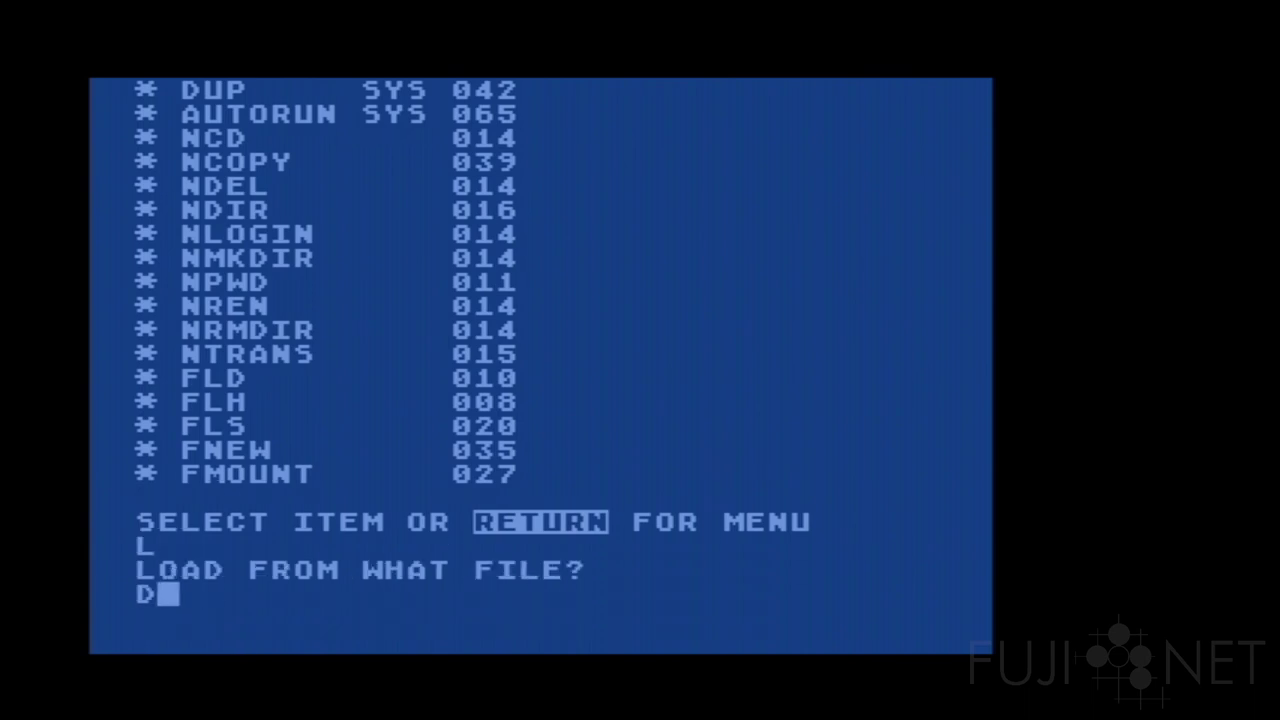
pyautogui.write('LD')
pyautogui.press('Return')
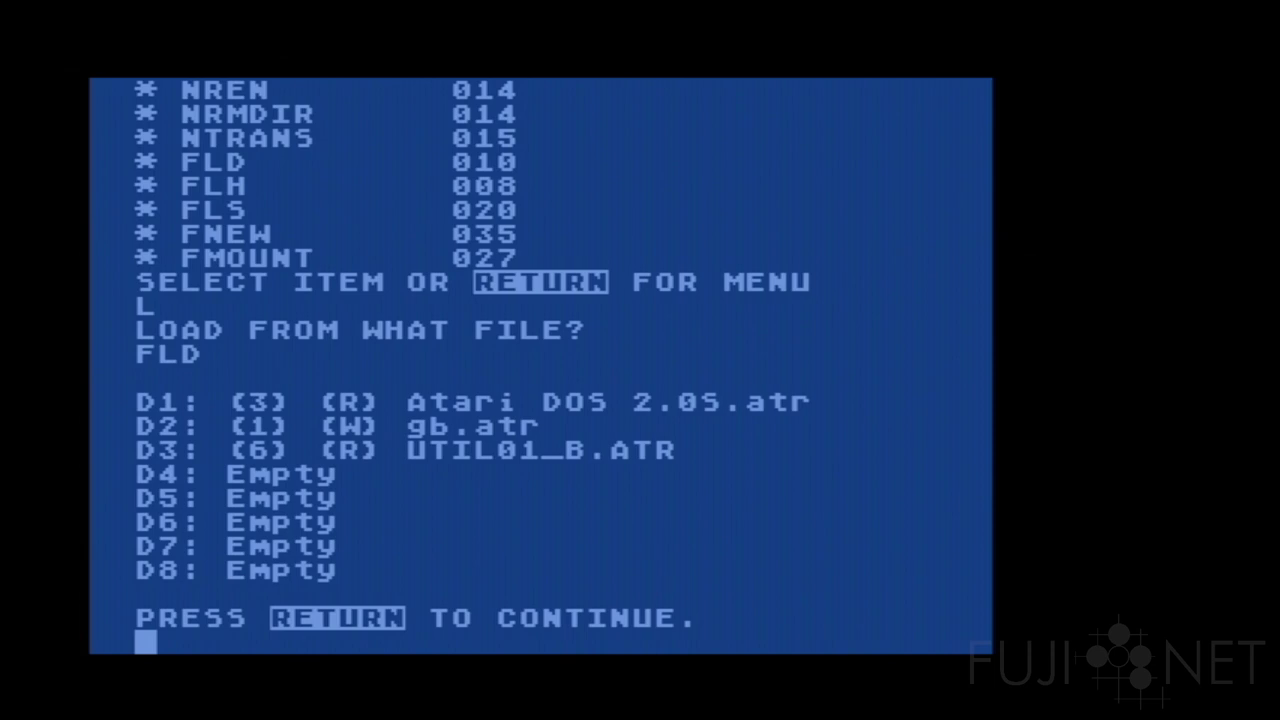
pyautogui.press('Return')
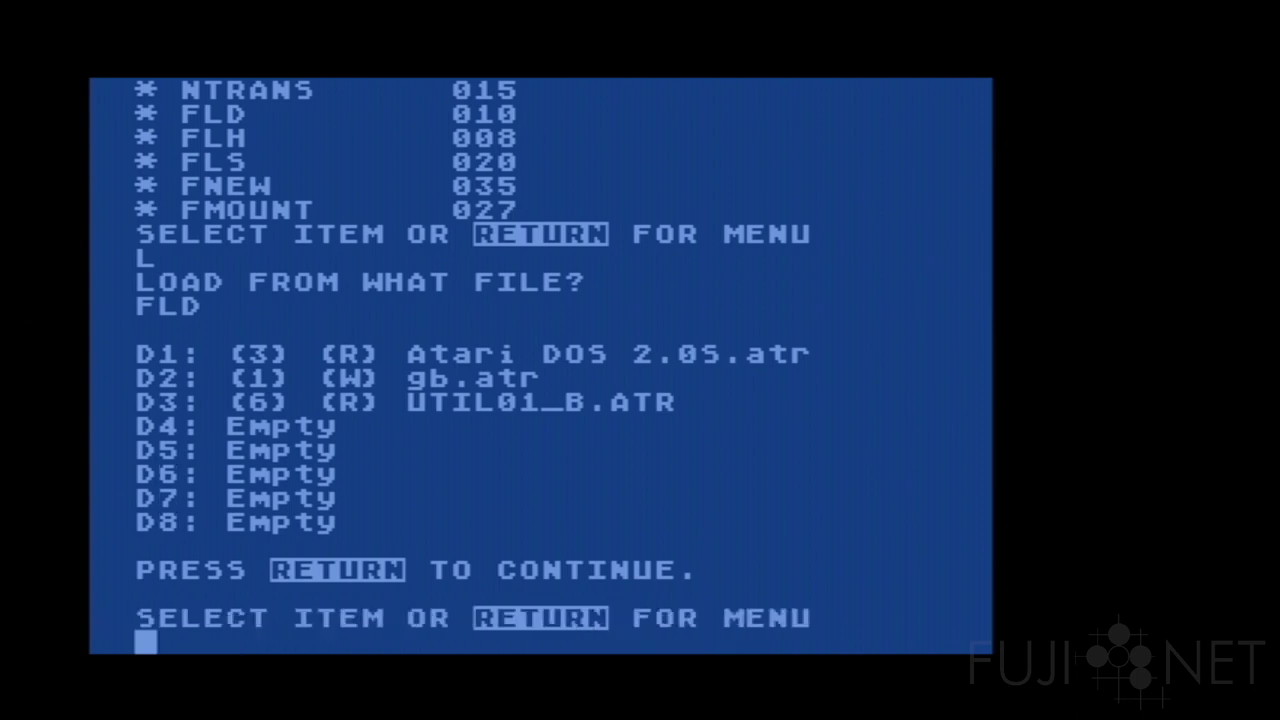